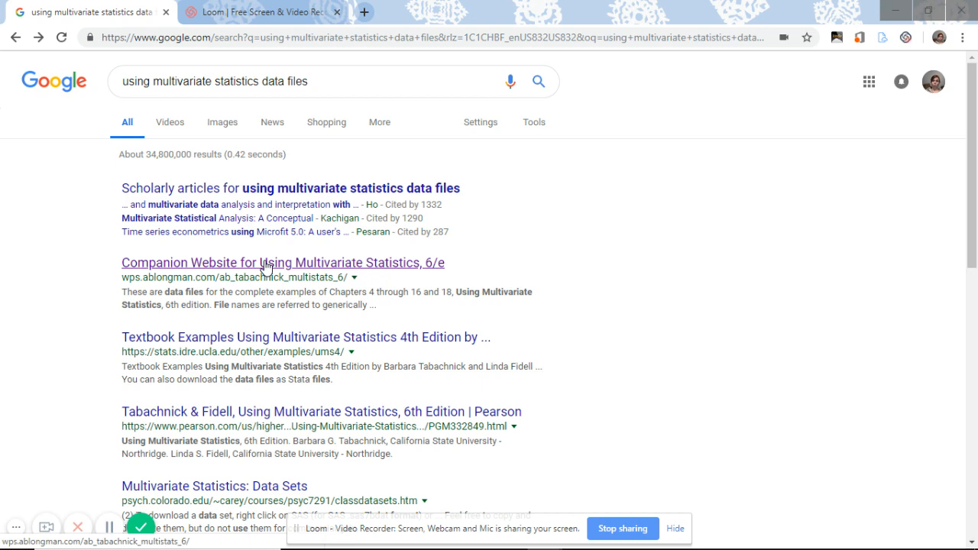
Step: Open the Companion Website for Using Multivariate Statistics, 6/e and look through its list of downloadable SPSS files
click(266, 264)
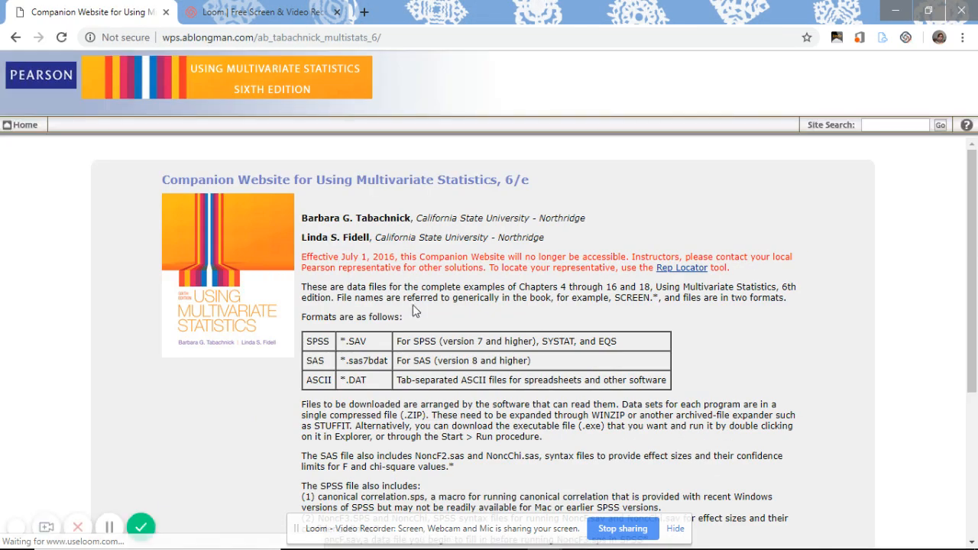
scroll(415, 310, down, 3)
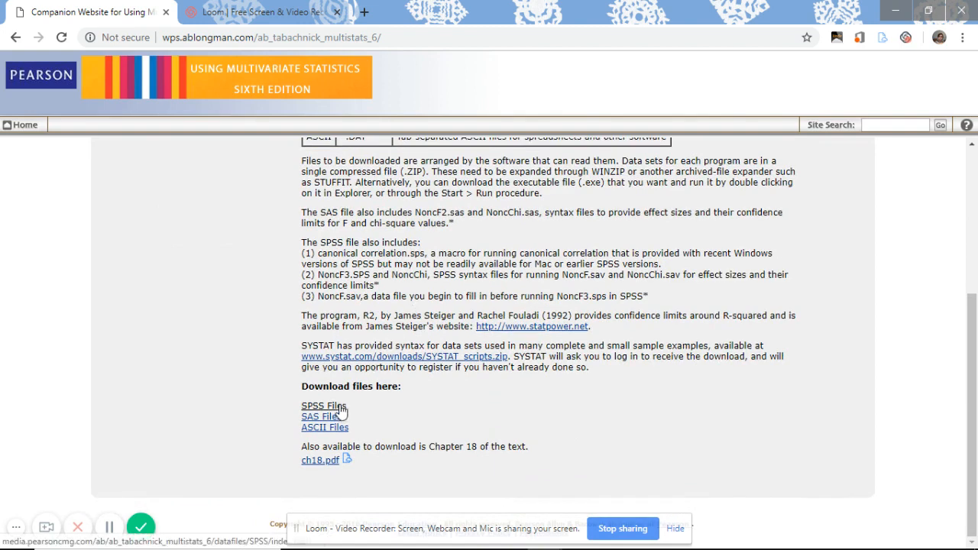
click(342, 411)
scroll(341, 411, down, 5)
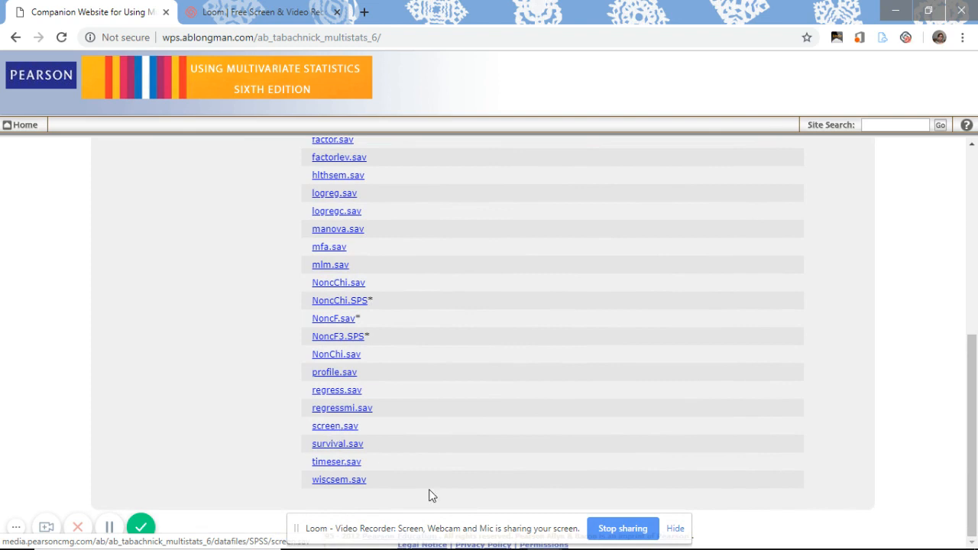
Step: Switch to the SPSS Data Editor window with the Assign 1 Screen Dataset from TF ch.4
mouse_move(508, 548)
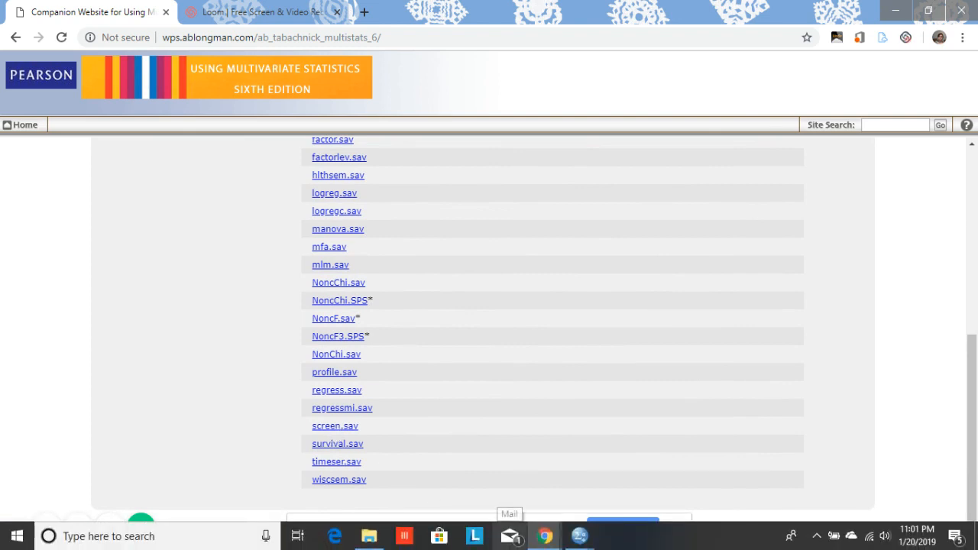
mouse_move(580, 542)
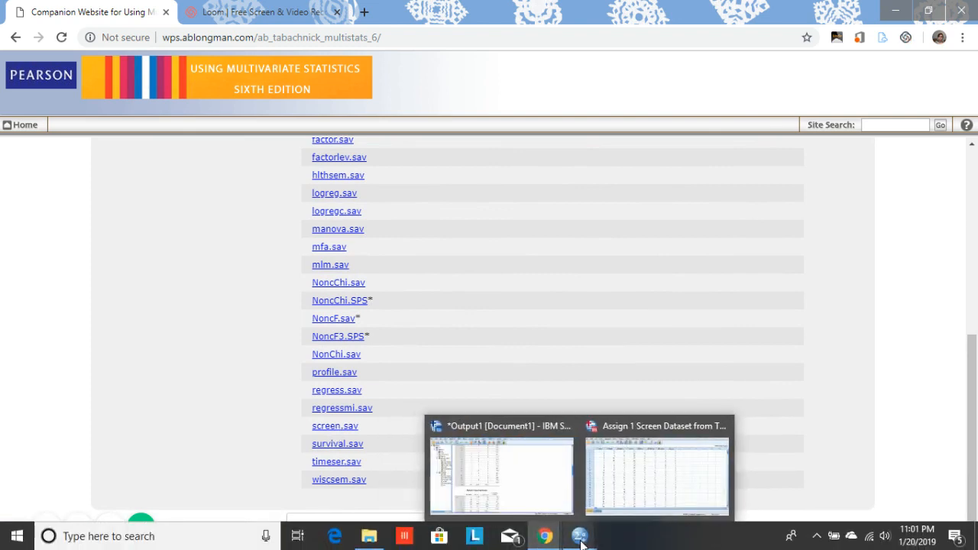
click(633, 490)
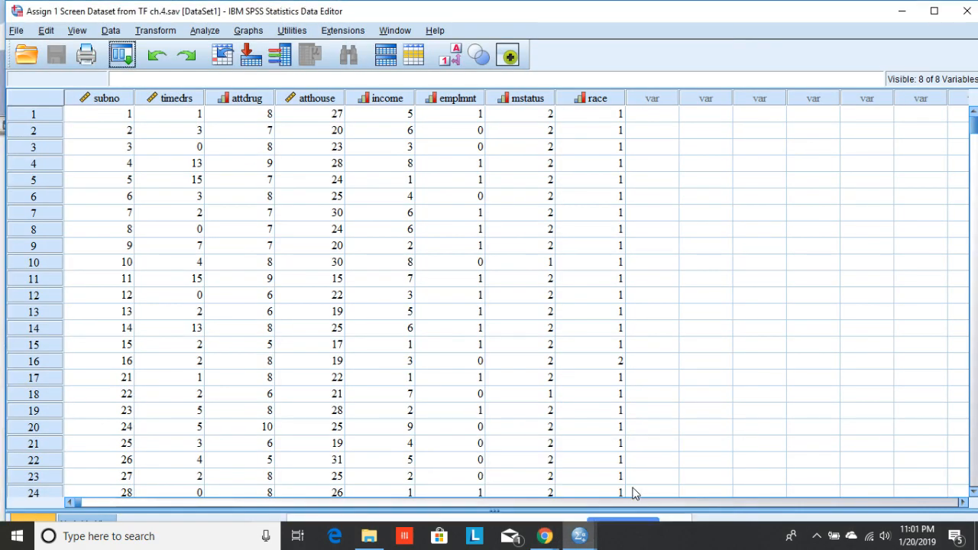
Step: Close the Output1 viewer window without saving its contents
mouse_move(579, 537)
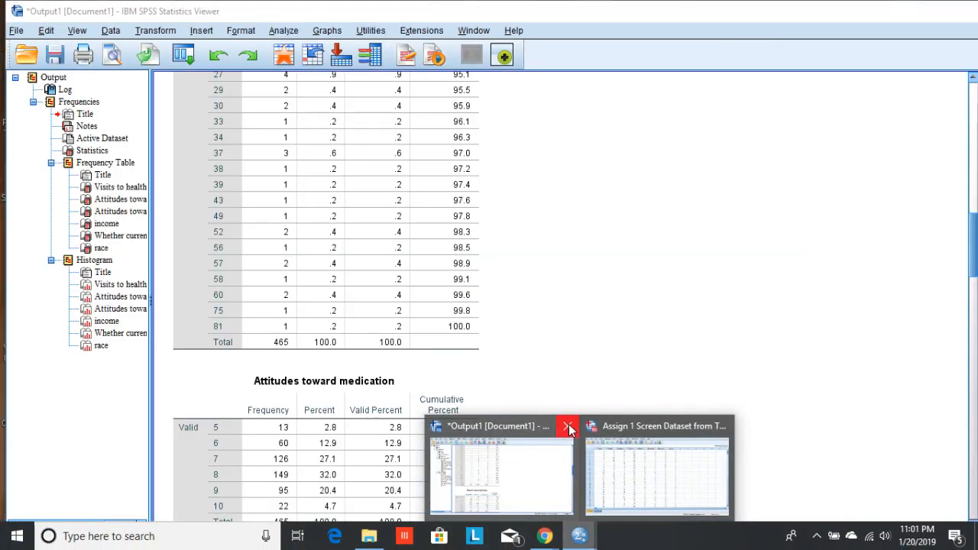
click(567, 427)
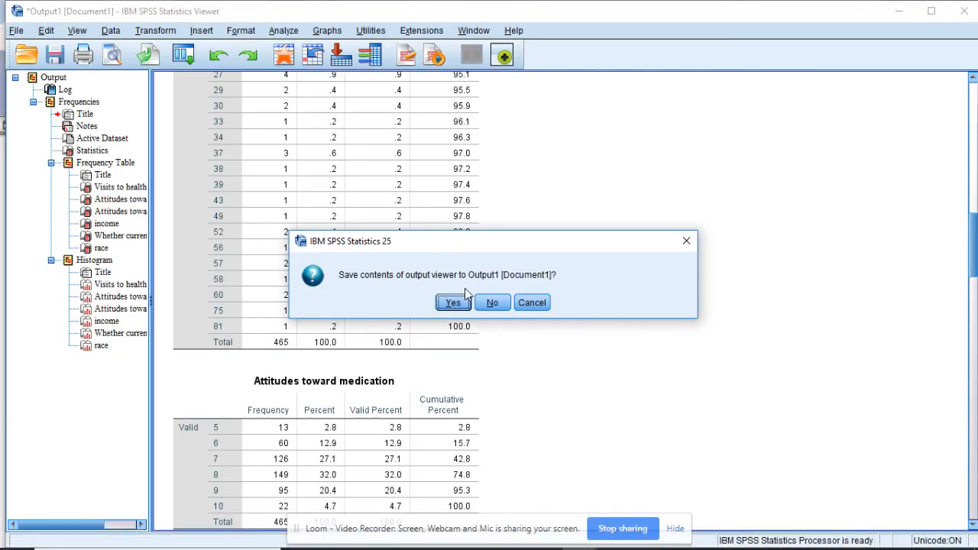
click(491, 303)
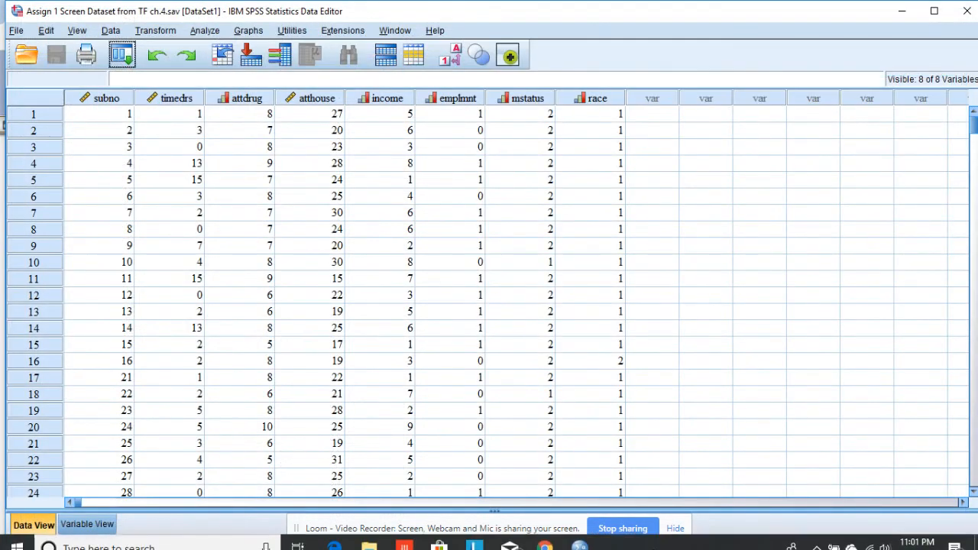
mouse_move(579, 535)
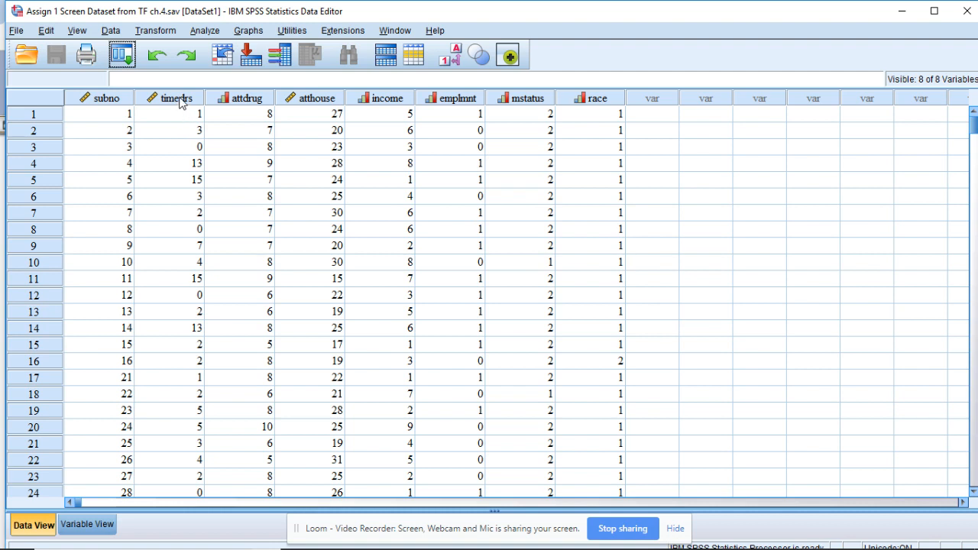
Step: Examine the labels and measurement levels of the variables from timedrs through race in the dataset
mouse_move(181, 103)
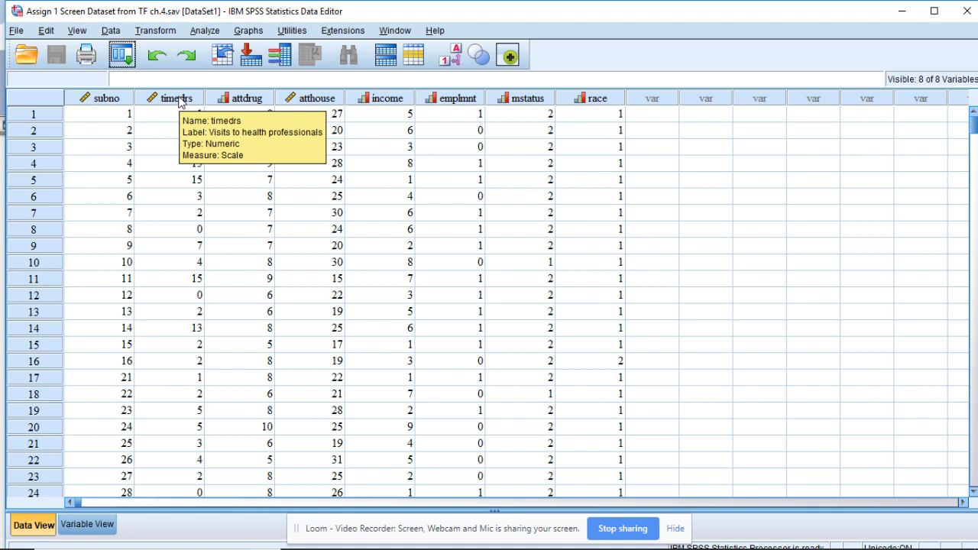
mouse_move(228, 105)
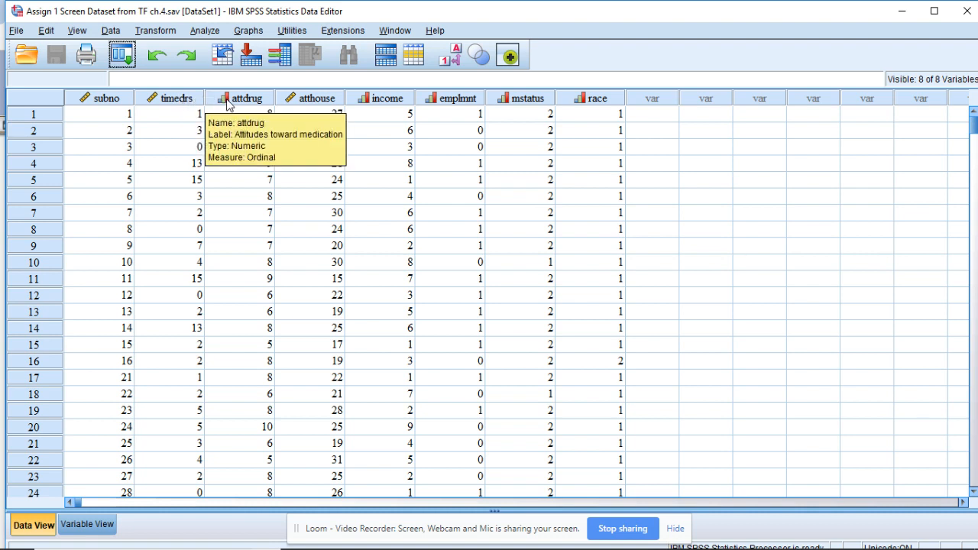
mouse_move(297, 104)
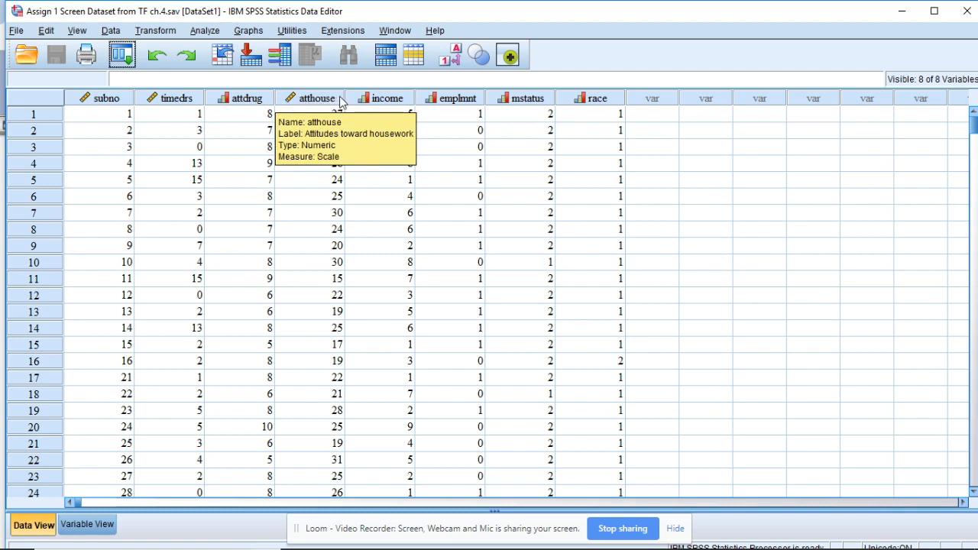
mouse_move(375, 103)
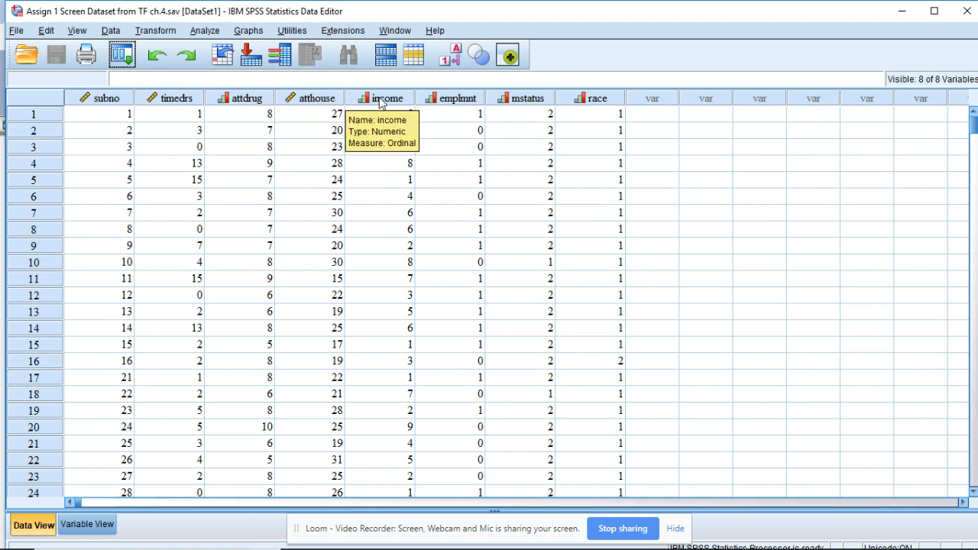
mouse_move(418, 104)
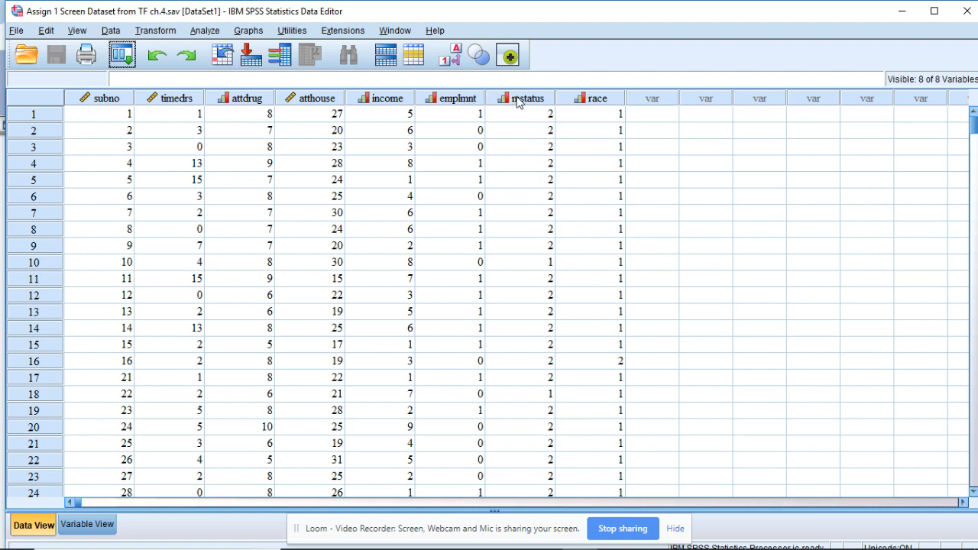
mouse_move(518, 102)
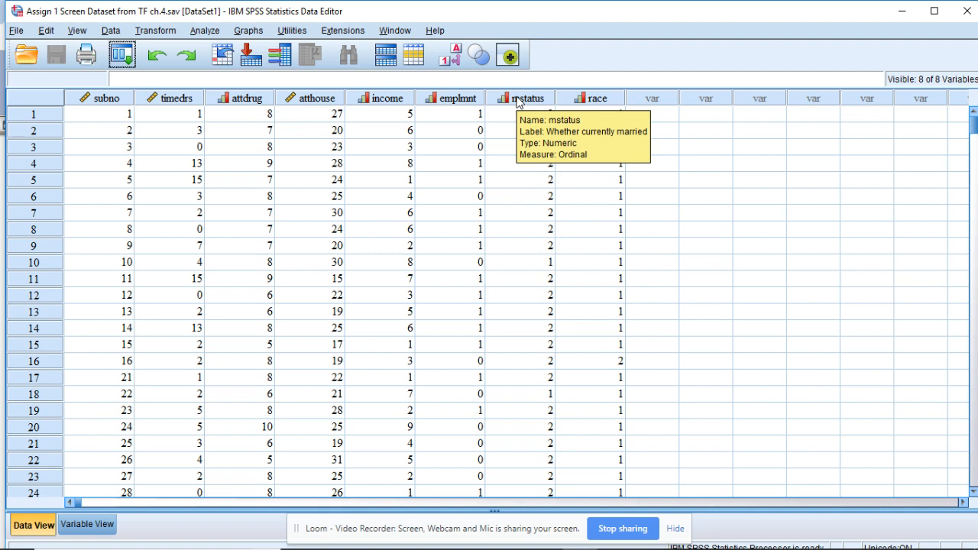
mouse_move(578, 103)
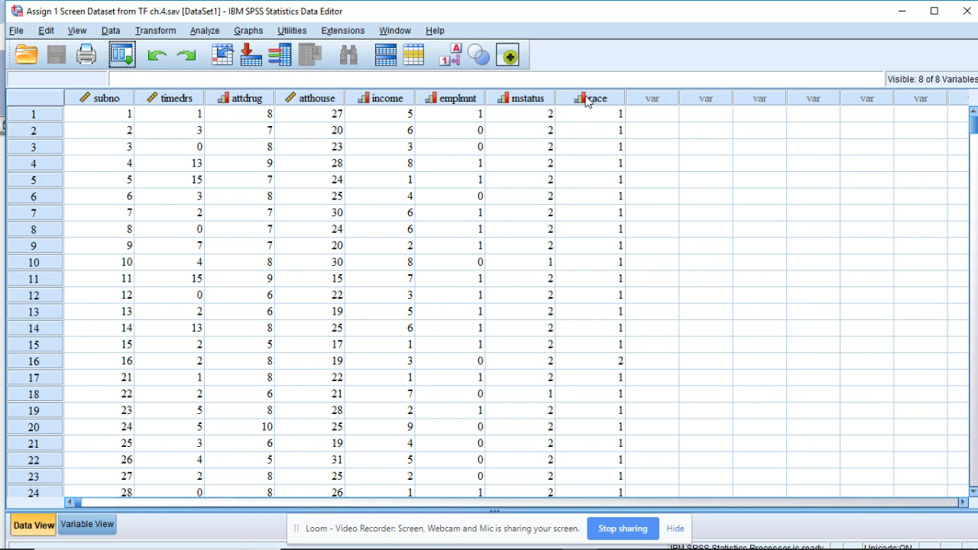
Step: Start a Frequencies analysis and remove all previously chosen variables, from Visits to health professionals through race, from its analysis list
click(204, 30)
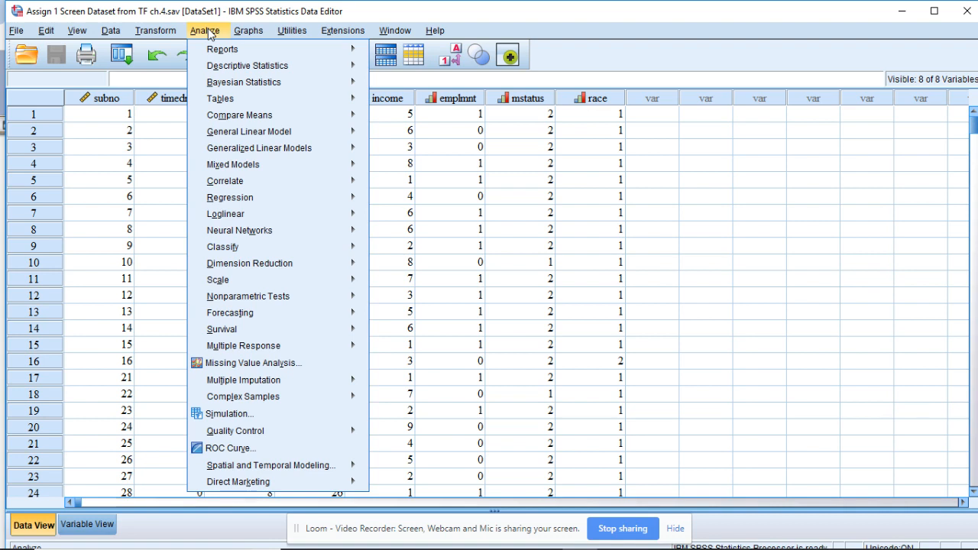
mouse_move(224, 67)
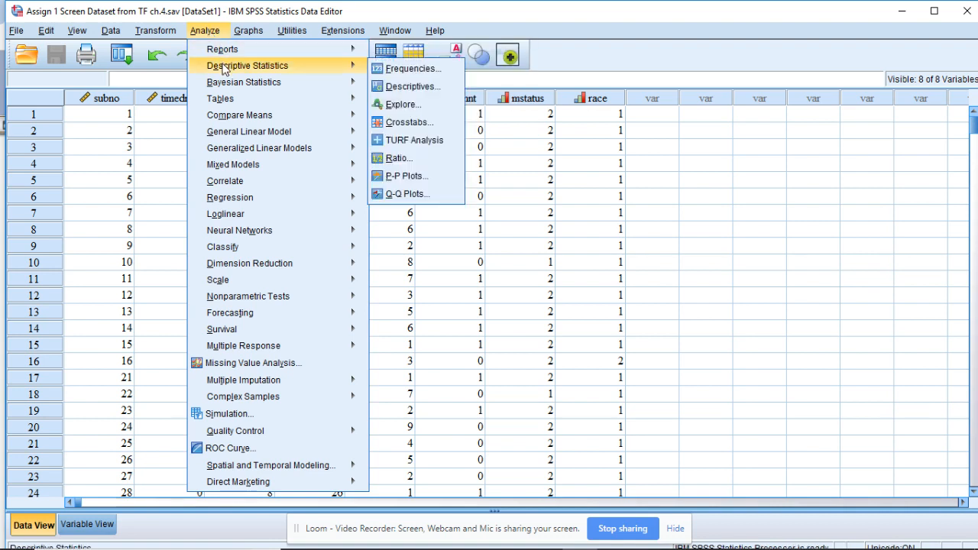
click(404, 70)
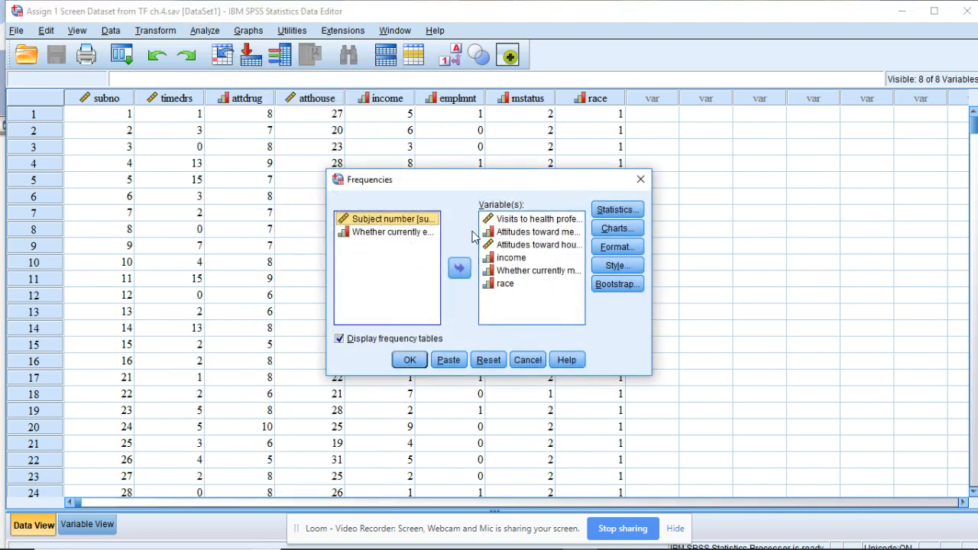
click(494, 288)
right_click(494, 291)
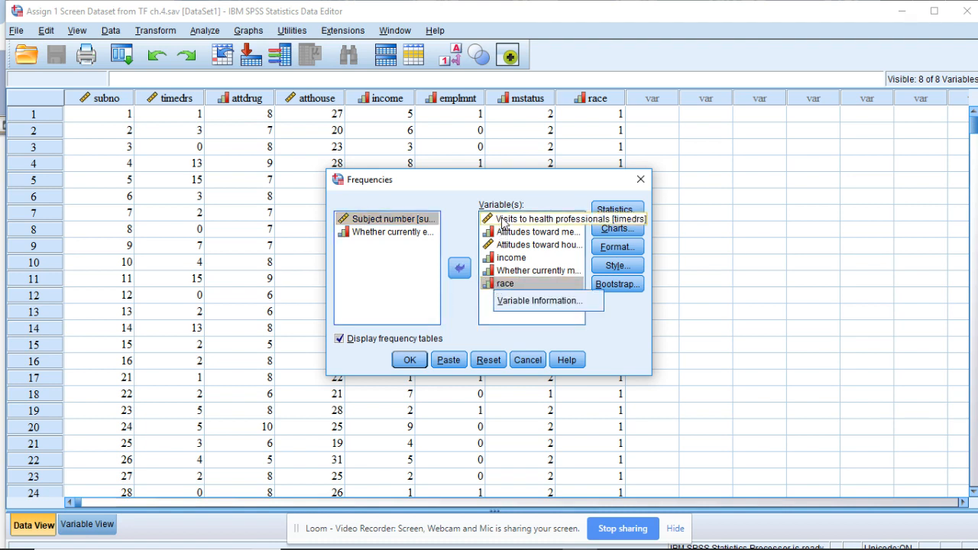
shift+click(504, 221)
click(458, 269)
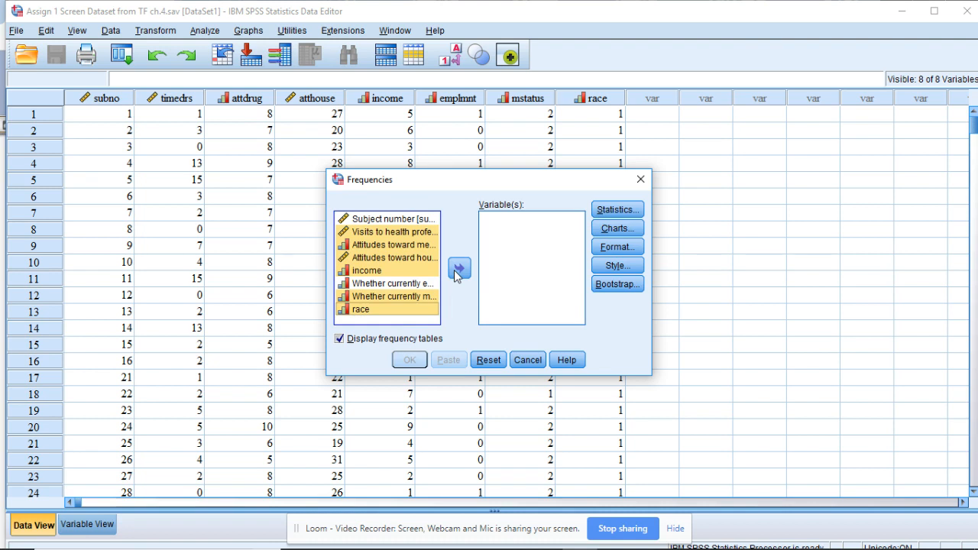
Step: Add Visits to health professionals and Attitudes toward medication to the Frequencies analysis variables
click(391, 245)
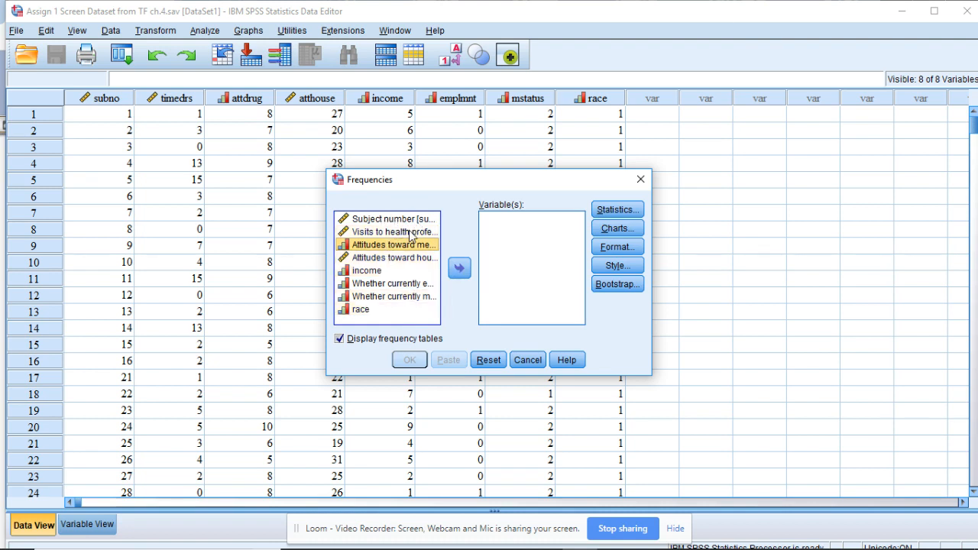
click(410, 234)
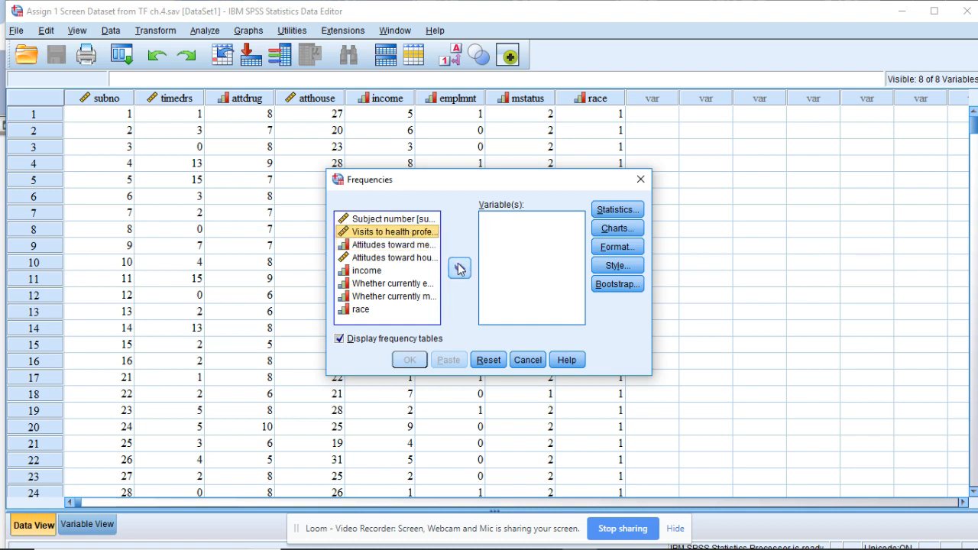
click(459, 268)
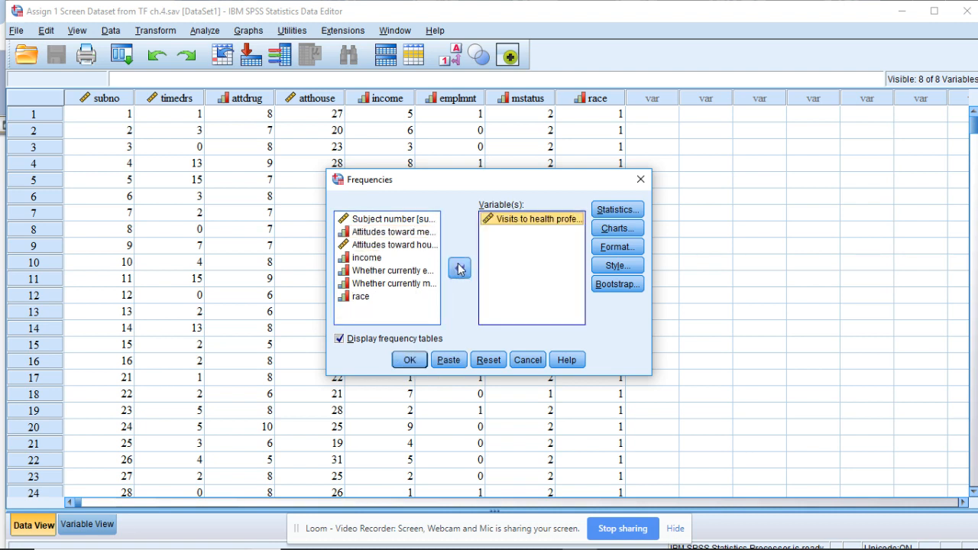
click(405, 236)
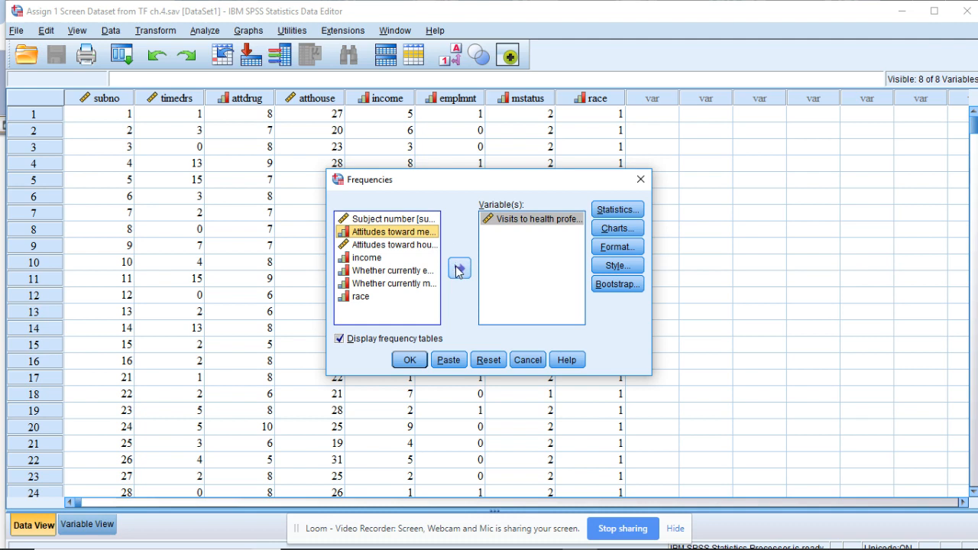
click(411, 246)
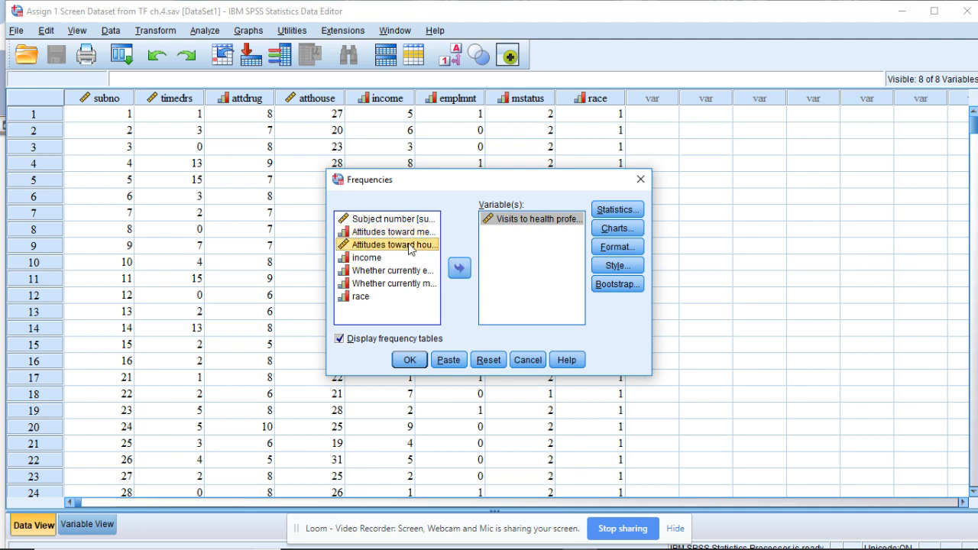
click(410, 233)
click(459, 267)
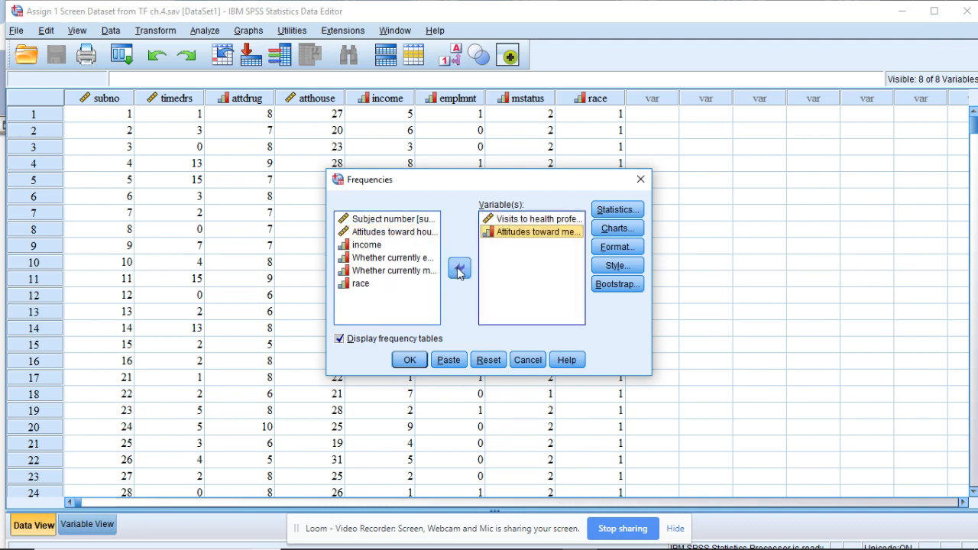
Step: Add Attitudes toward housework, income, Whether currently married and race to the Frequencies analysis variables
click(407, 234)
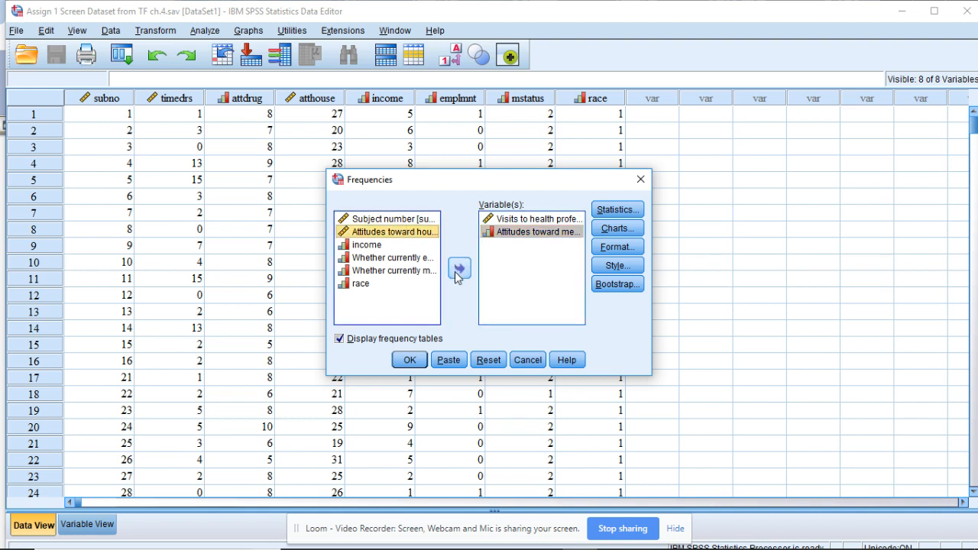
double_click(400, 232)
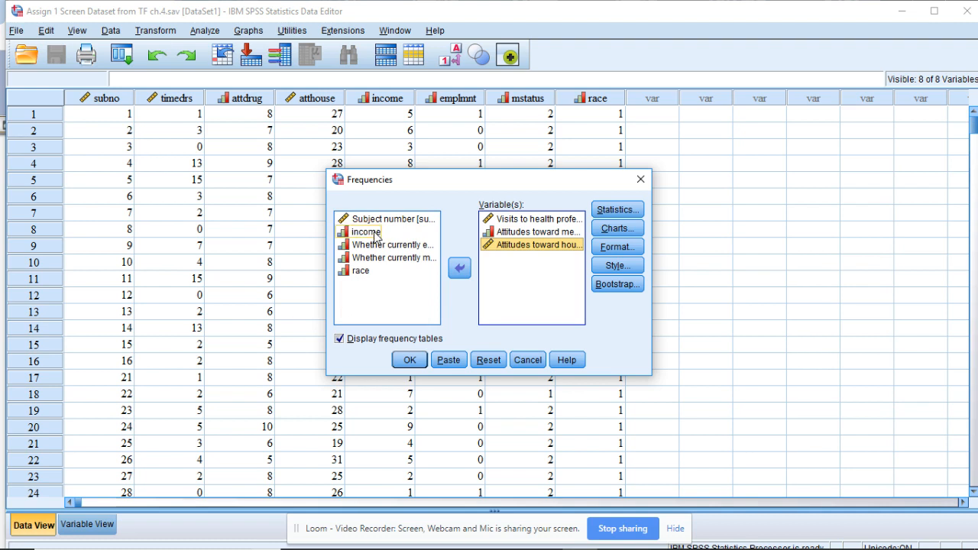
double_click(366, 231)
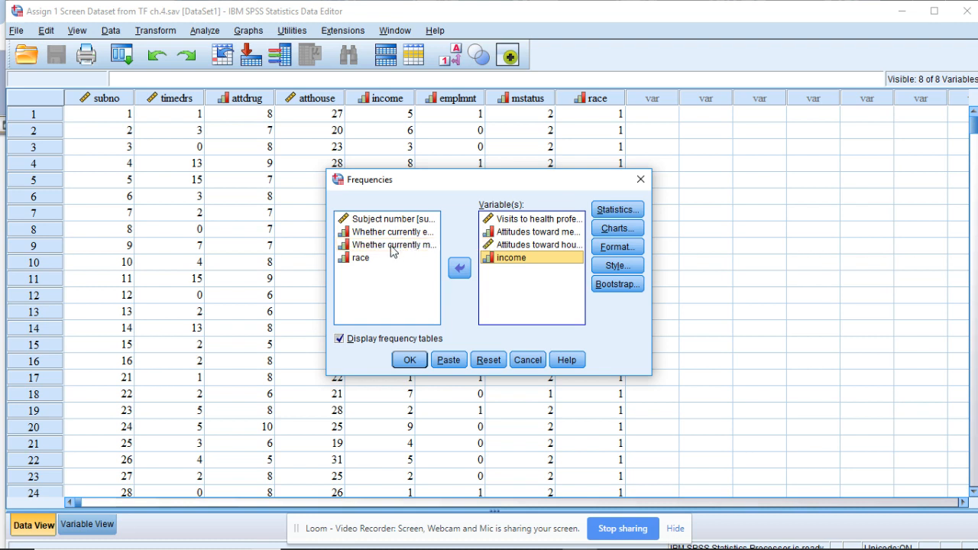
click(391, 252)
double_click(390, 247)
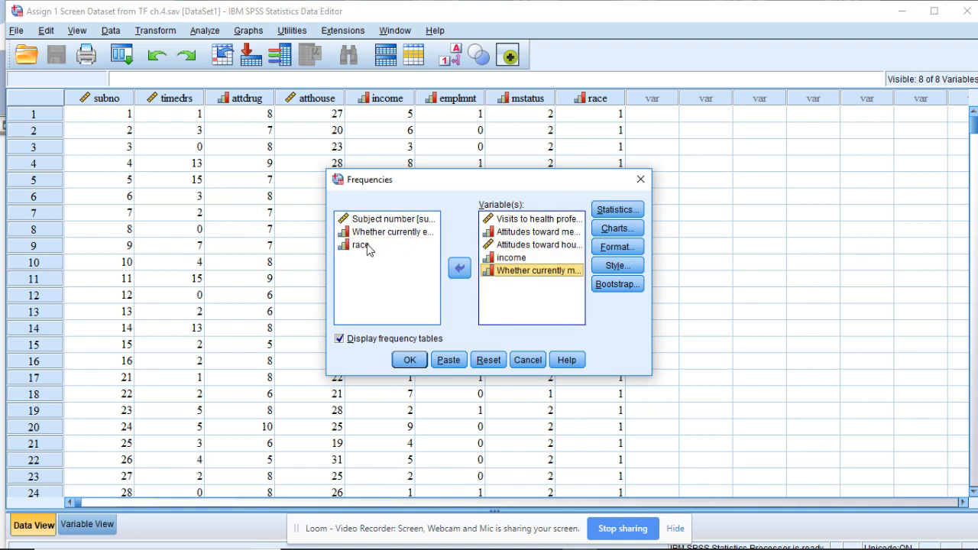
double_click(365, 249)
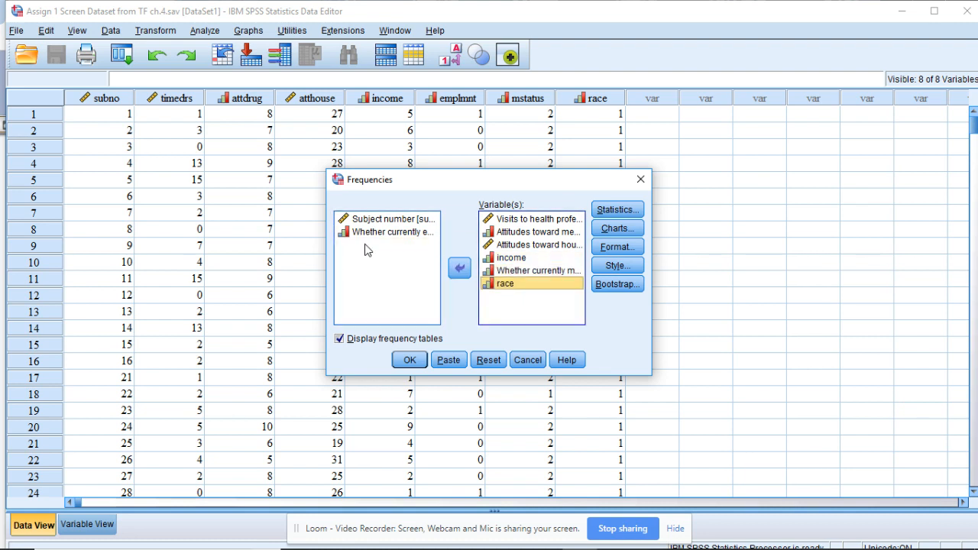
Step: Add the standard error of the mean to the statistics requested in the Frequencies analysis
click(602, 212)
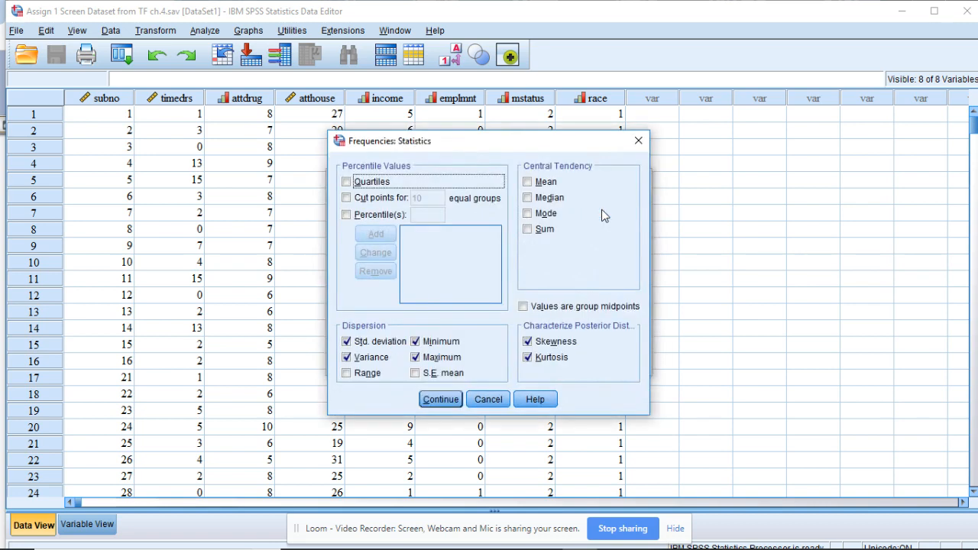
click(414, 376)
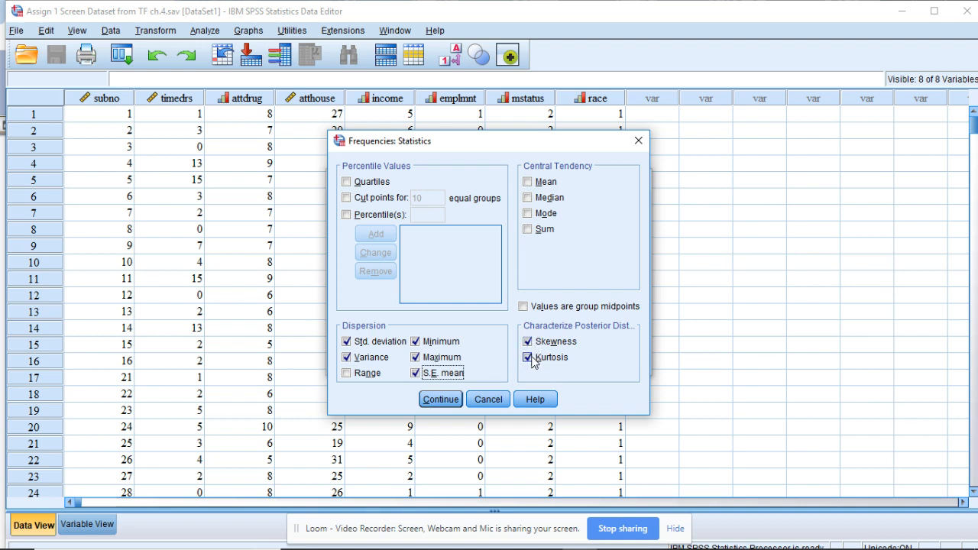
click(439, 399)
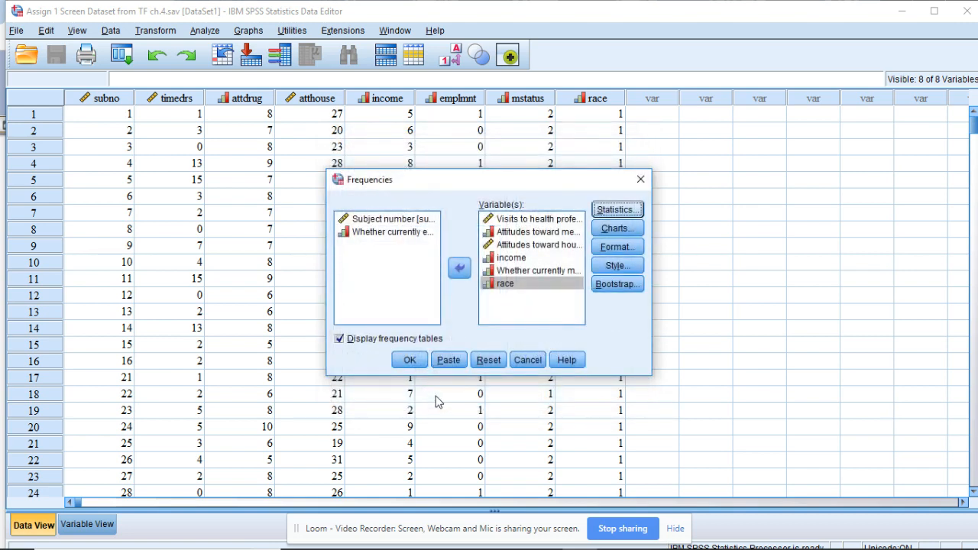
Step: Use histograms with a normal curve as the analysis charts and run the Frequencies analysis
click(616, 229)
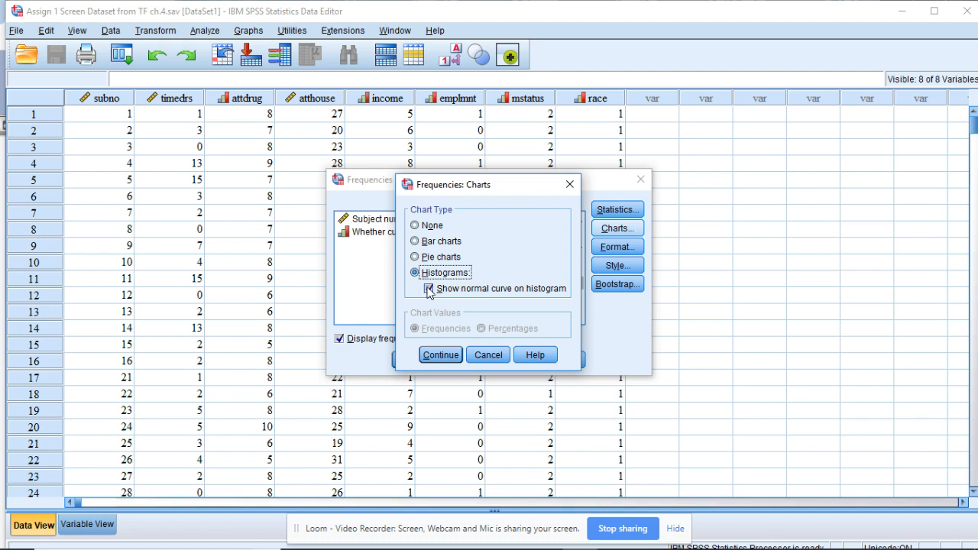
click(442, 354)
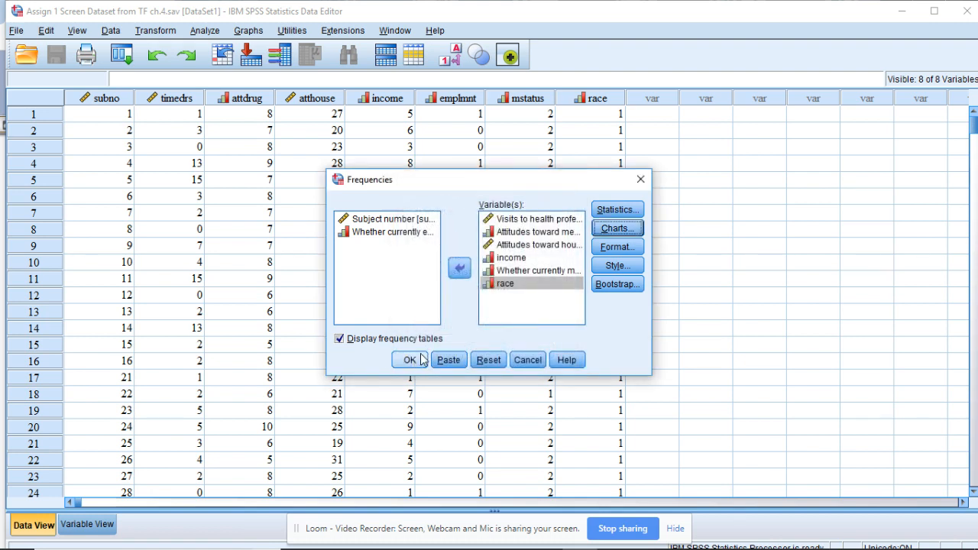
click(410, 362)
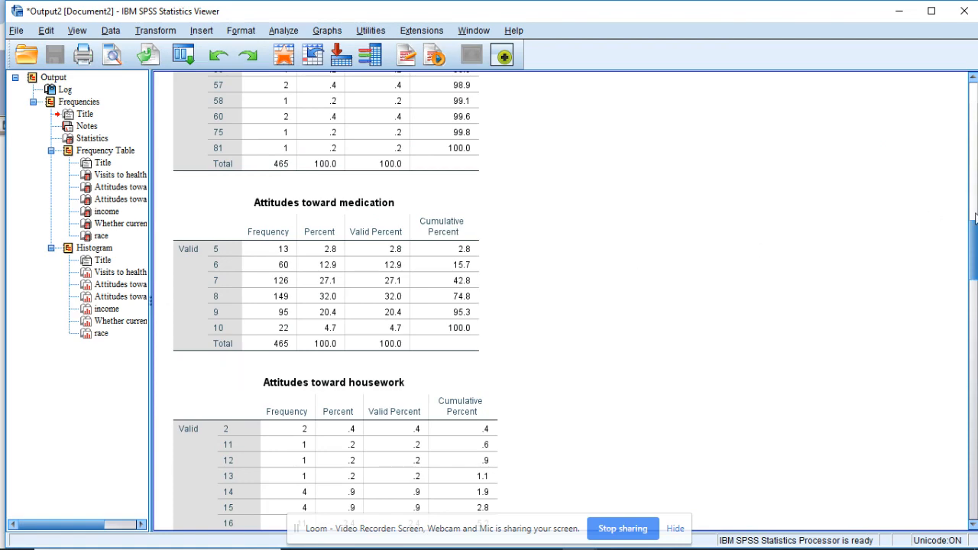
Step: Examine the Statistics table in the output for missing cases, skewness, kurtosis, minimum and maximum of each variable
drag(974, 221, 975, 97)
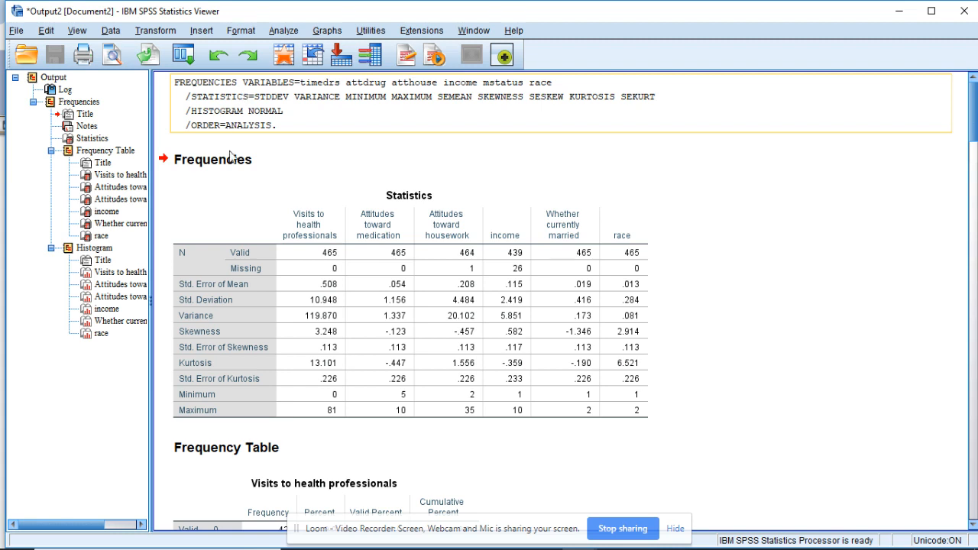
click(338, 337)
click(290, 130)
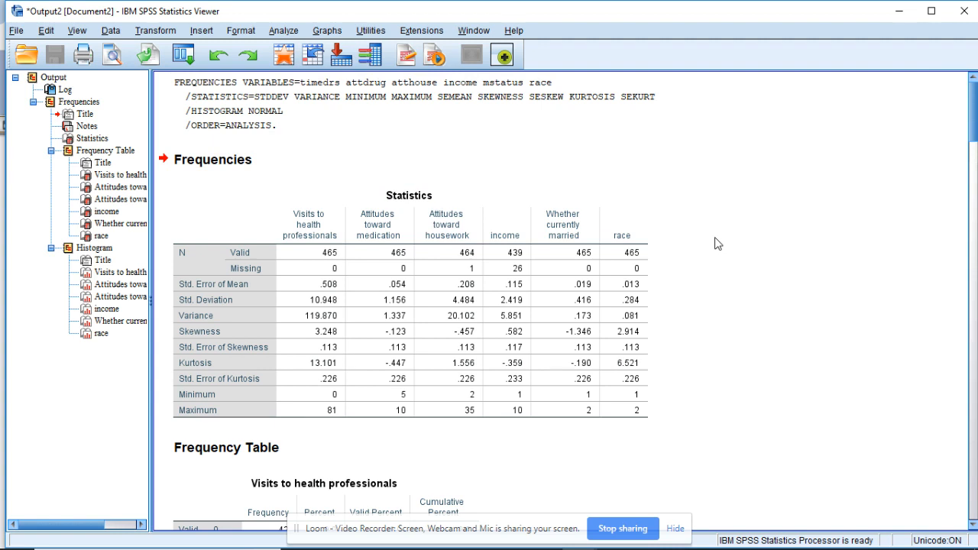
scroll(717, 244, down, 1)
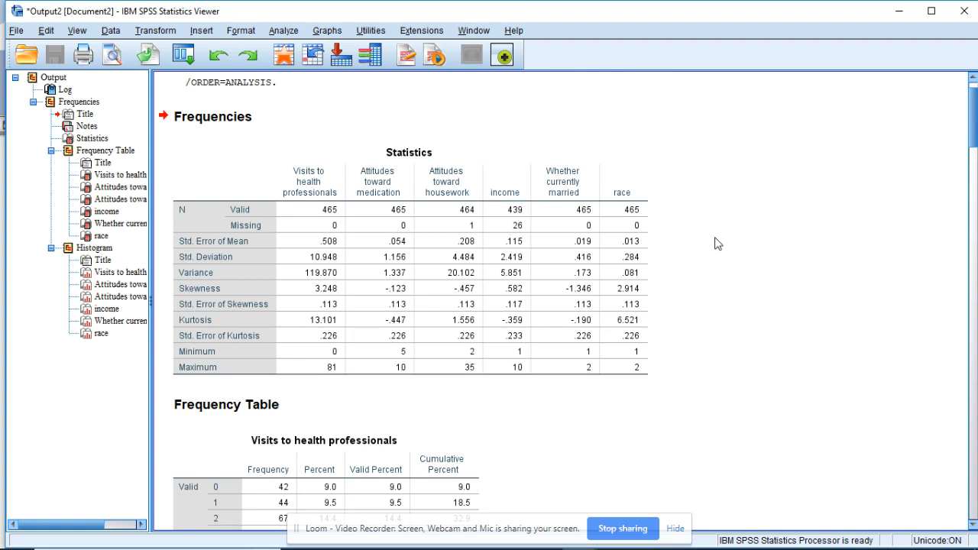
scroll(718, 243, down, 1)
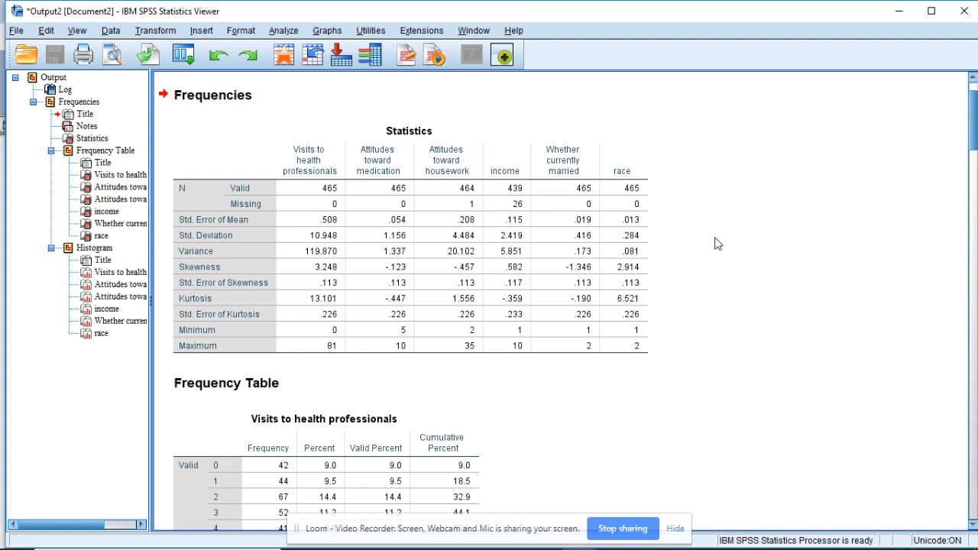
scroll(718, 244, down, 1)
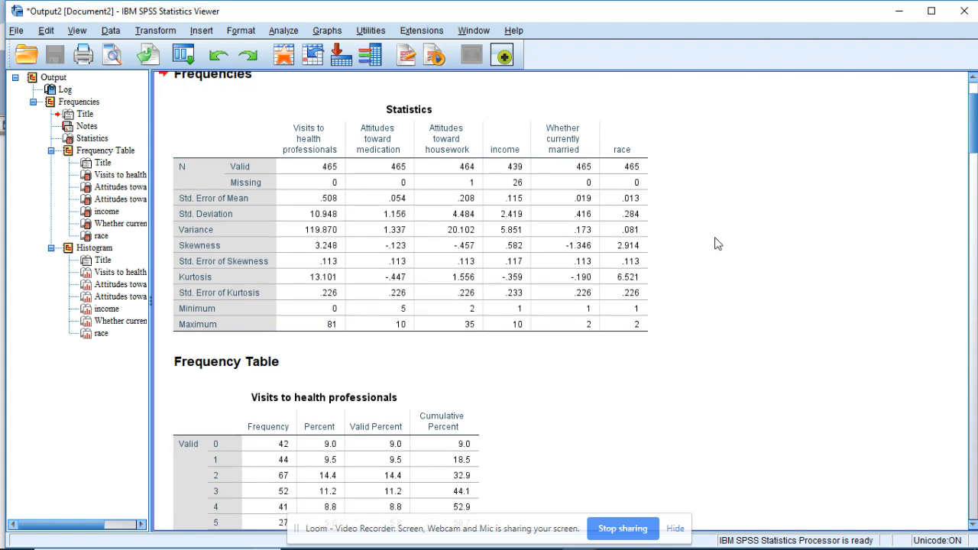
Step: Look through the frequency tables from Visits to health professionals through race
scroll(718, 243, down, 7)
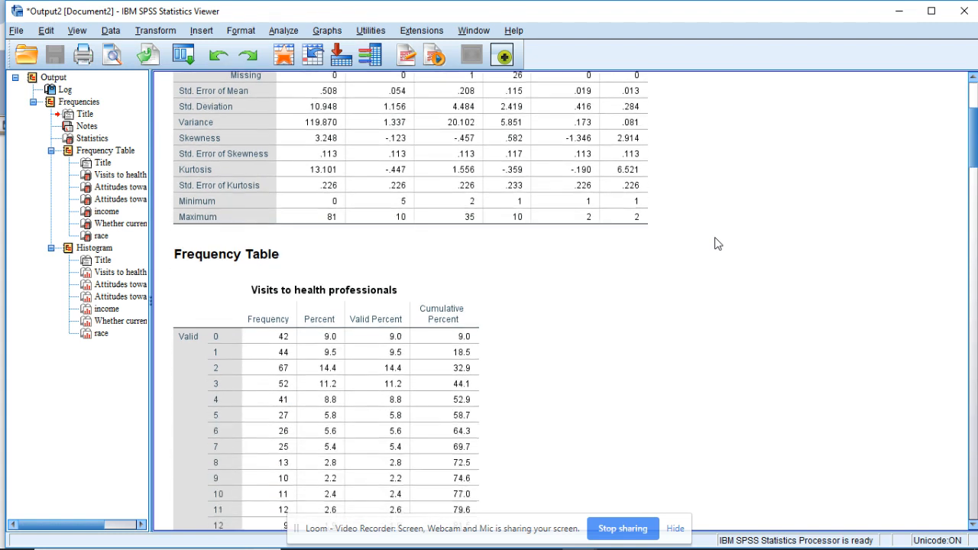
scroll(718, 244, down, 1)
scroll(718, 244, down, 4)
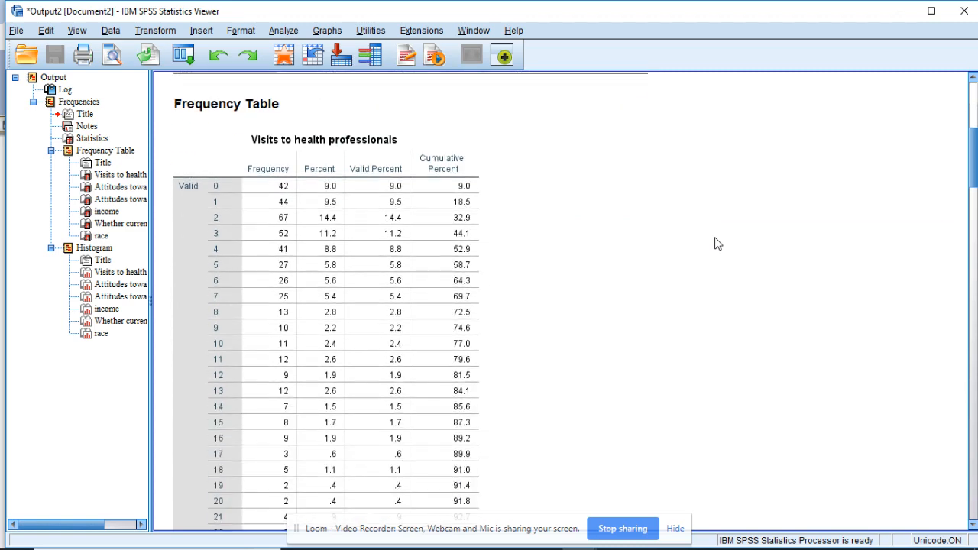
scroll(718, 243, down, 7)
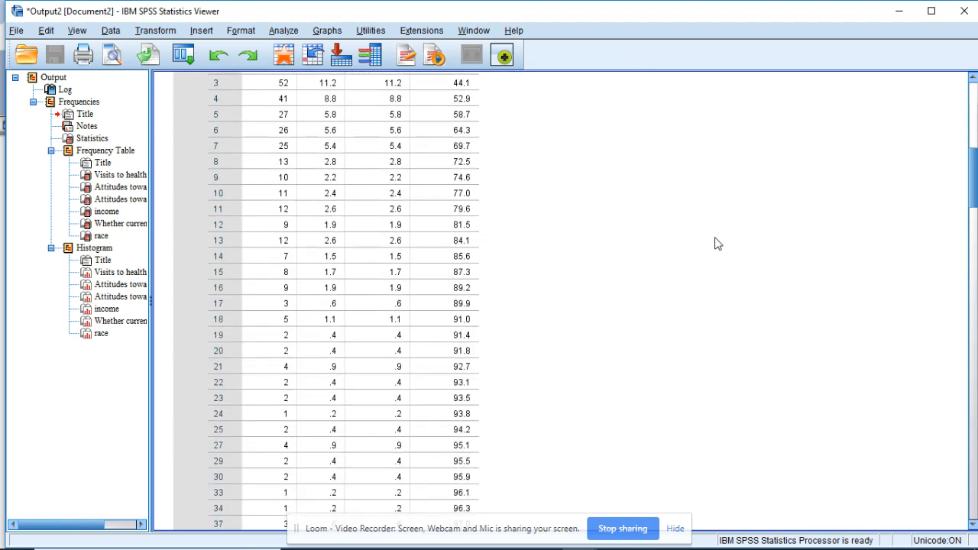
scroll(715, 238, down, 20)
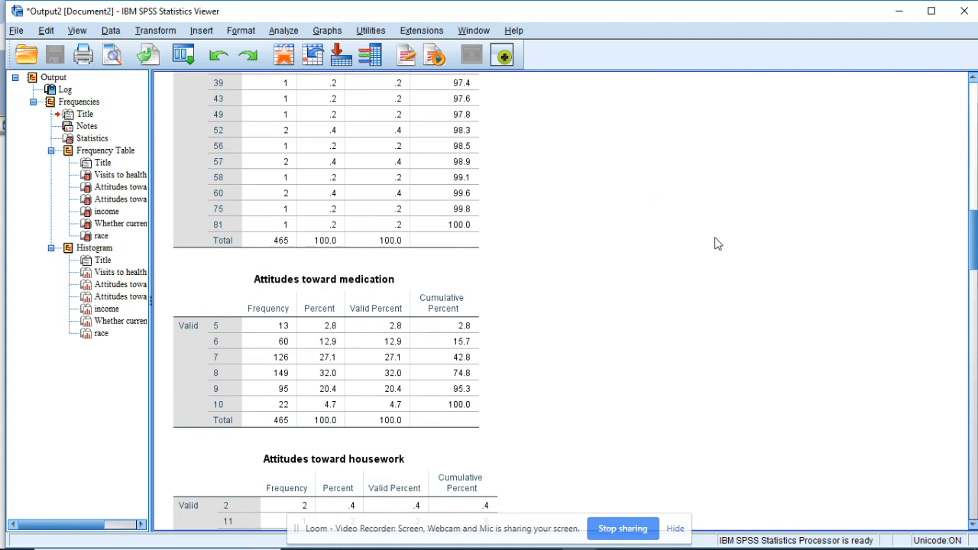
click(715, 228)
scroll(715, 219, down, 15)
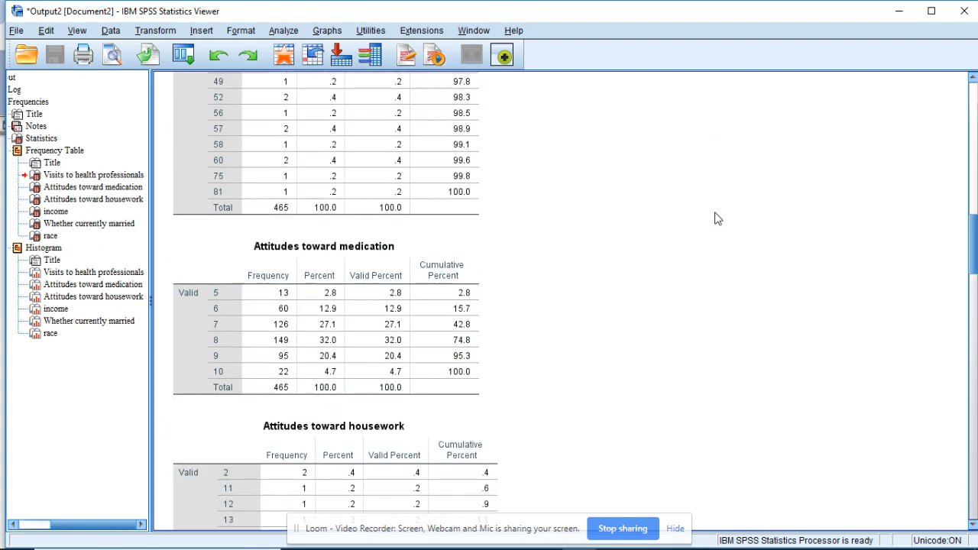
scroll(715, 219, down, 6)
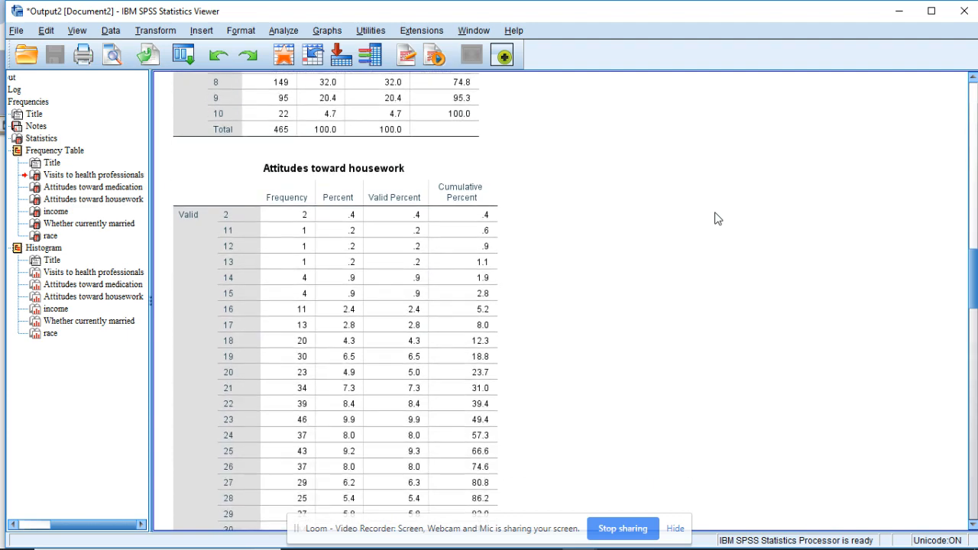
scroll(715, 219, down, 1)
scroll(718, 219, down, 20)
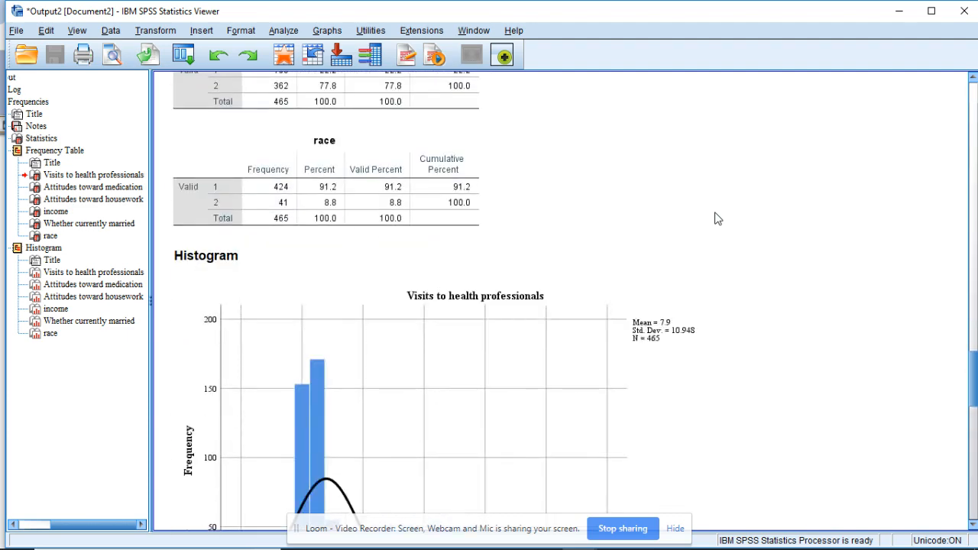
Step: Return to the Statistics table and compare the variables' ranges, skewness and kurtosis with their standard errors
scroll(718, 220, up, 20)
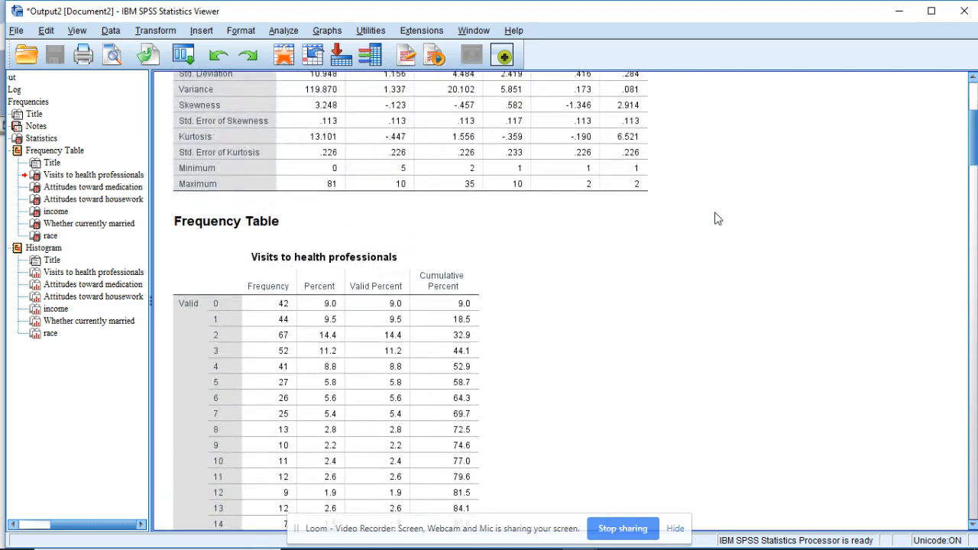
scroll(718, 219, up, 10)
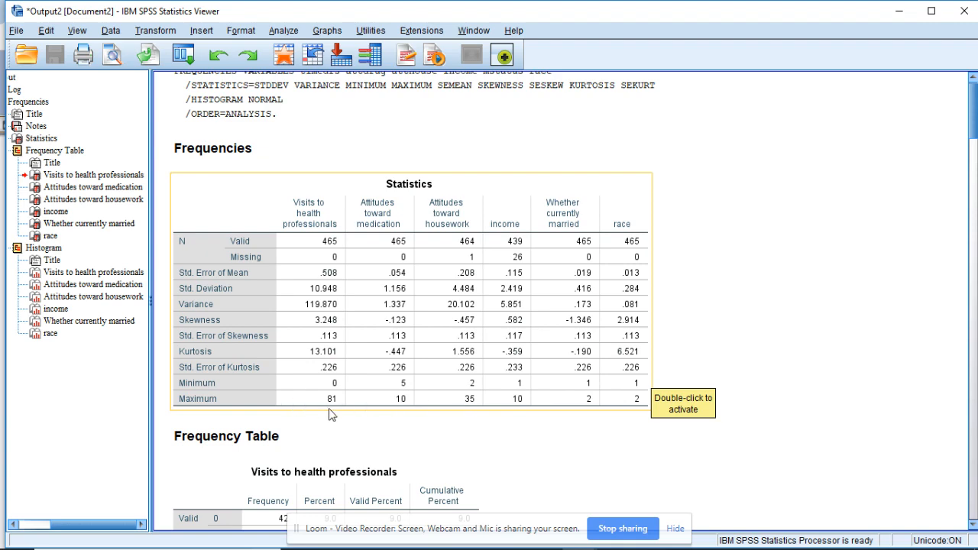
scroll(833, 366, down, 5)
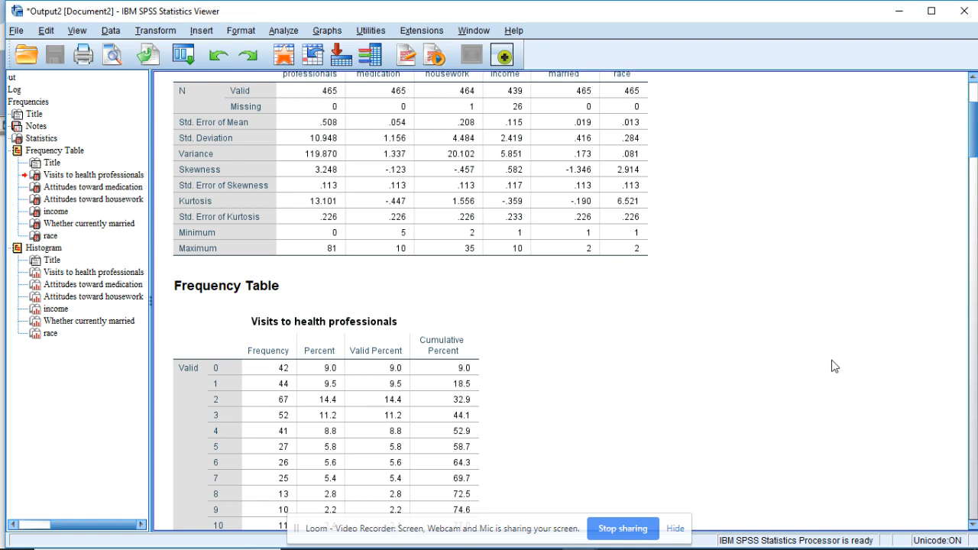
scroll(833, 366, up, 2)
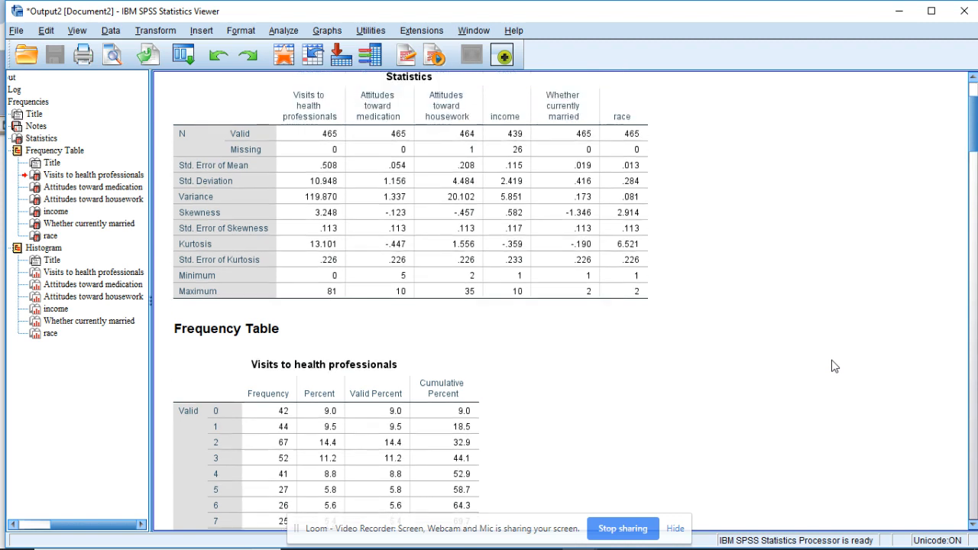
click(402, 266)
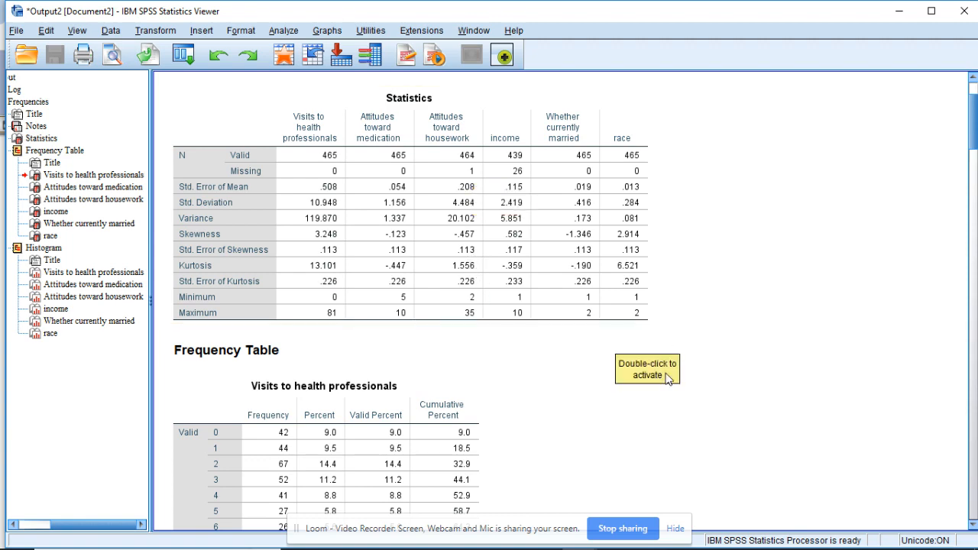
Step: Examine the histograms and normal curves for health professional visits, medication attitudes and housework attitudes, and return to the Statistics table
scroll(691, 339, down, 3)
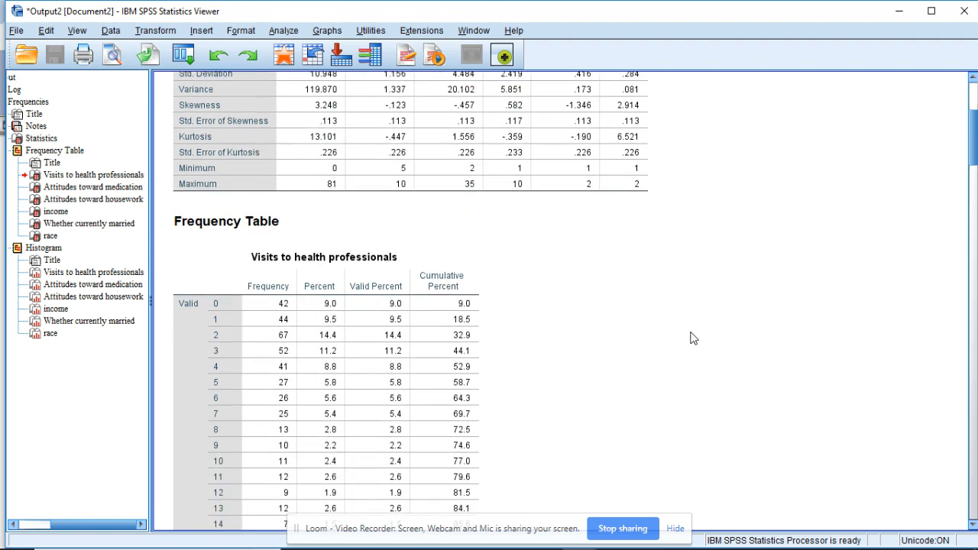
scroll(692, 339, down, 20)
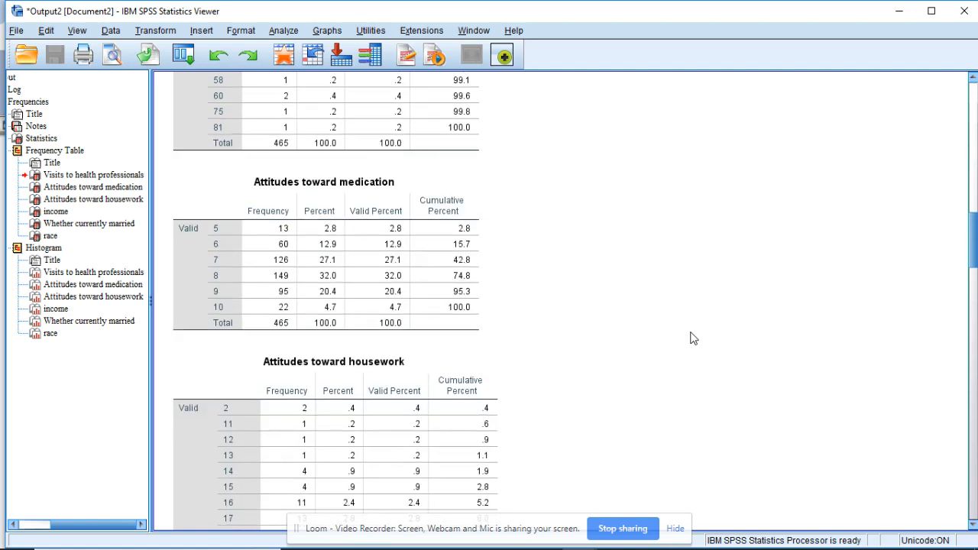
scroll(691, 338, down, 20)
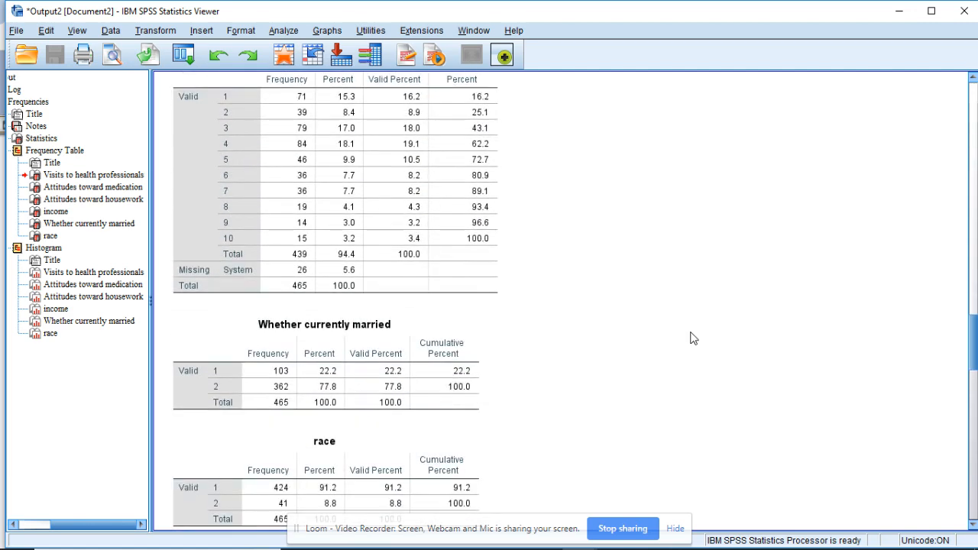
scroll(691, 338, down, 6)
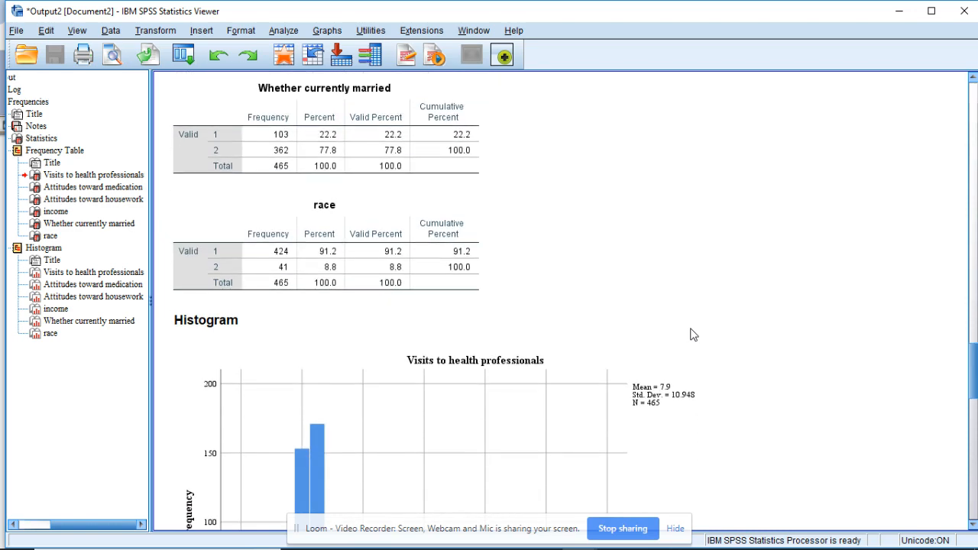
scroll(693, 334, down, 1)
scroll(693, 335, down, 12)
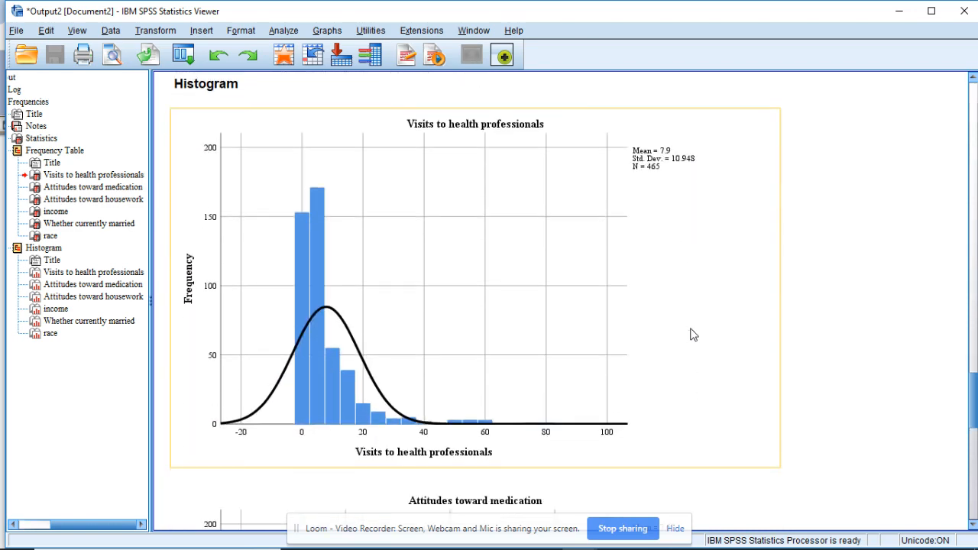
scroll(693, 335, down, 8)
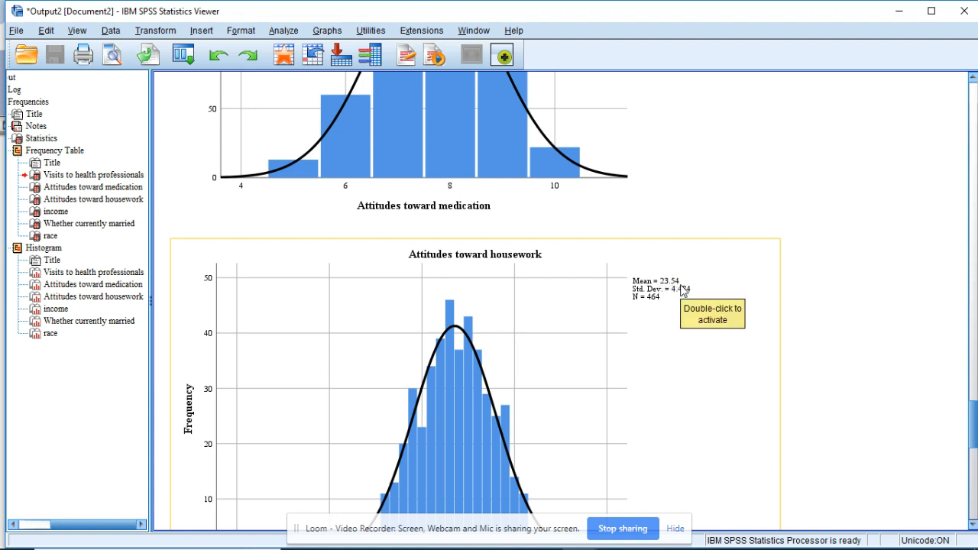
scroll(682, 290, up, 20)
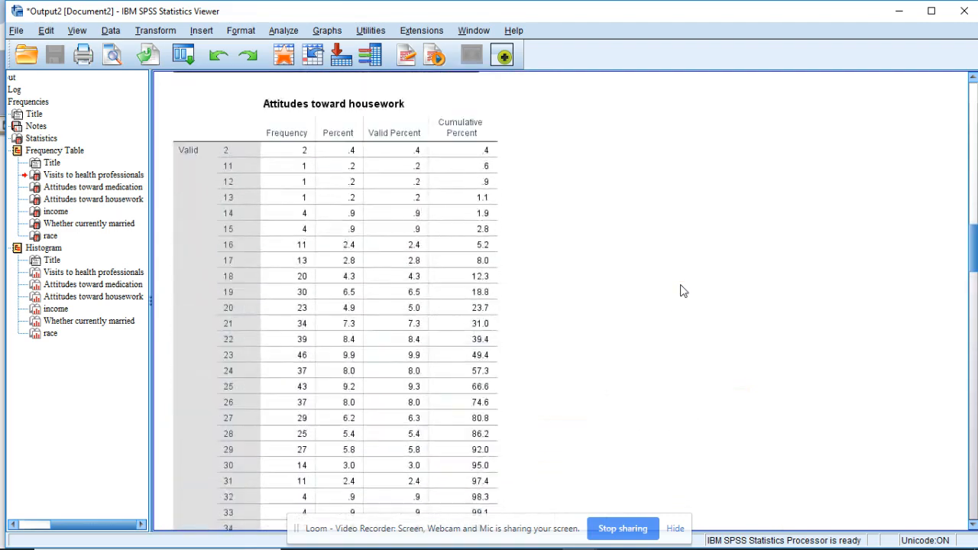
scroll(683, 291, up, 10)
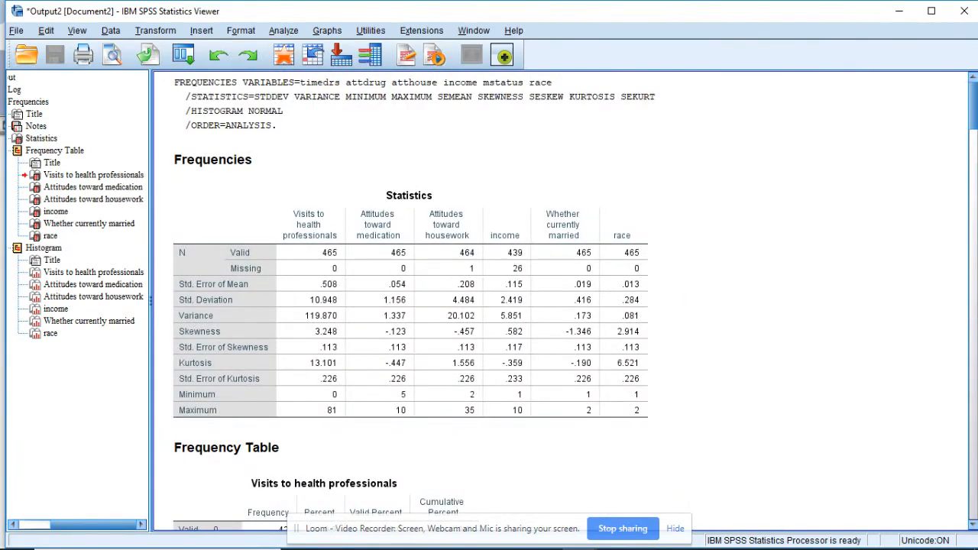
Step: Switch to the Data Editor window of the screening dataset and look through its cases
mouse_move(582, 540)
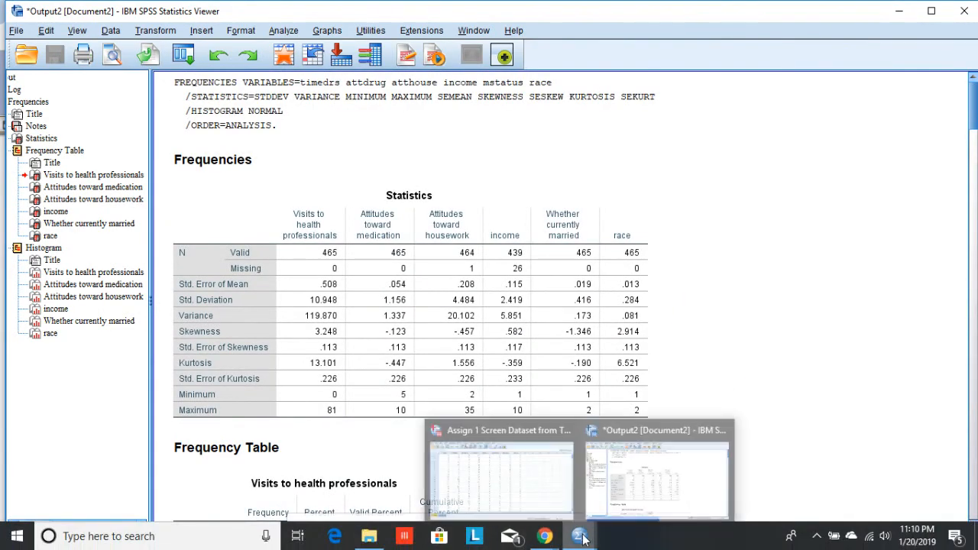
click(489, 483)
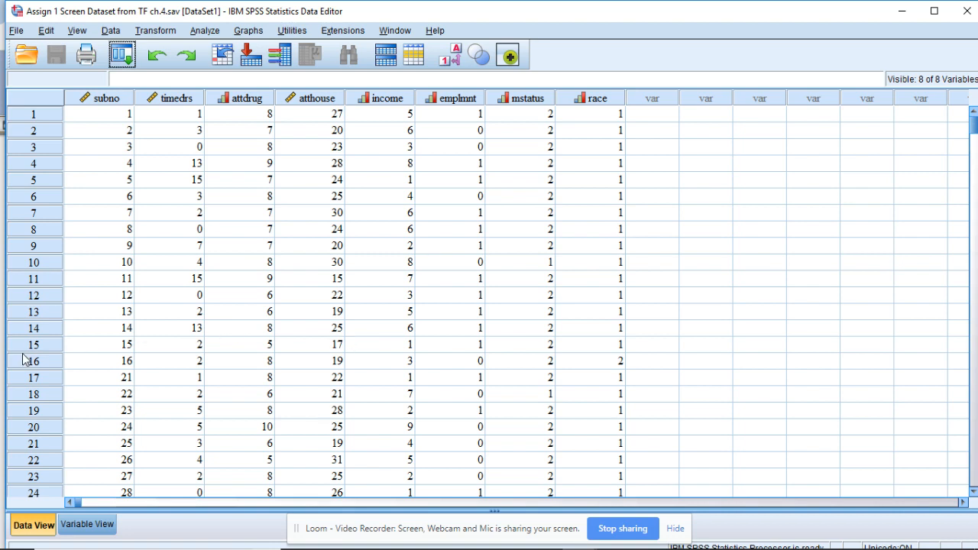
scroll(22, 359, down, 1)
scroll(23, 359, down, 1)
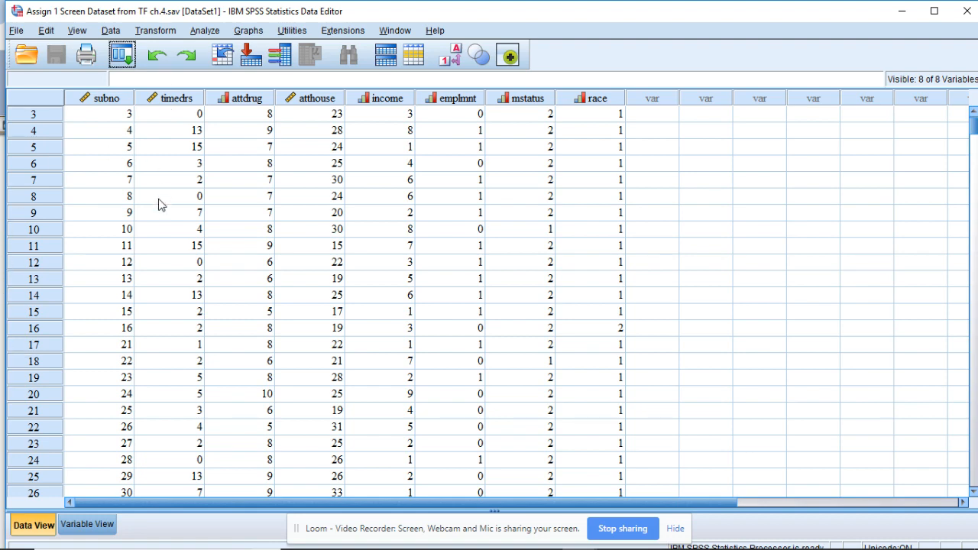
scroll(298, 231, down, 3)
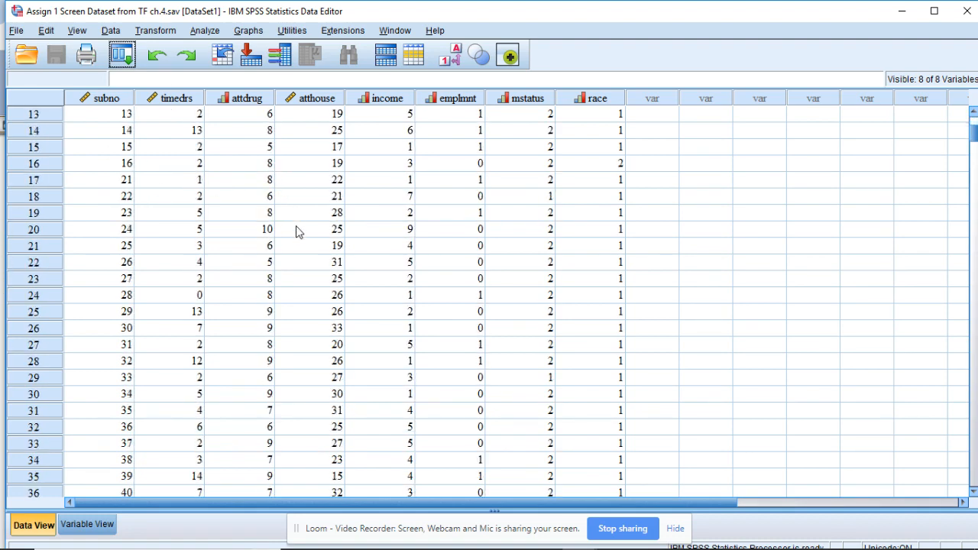
Step: Locate the missing atthouse value in case 253, fill it in with 23.7, and save the dataset
scroll(298, 232, down, 9)
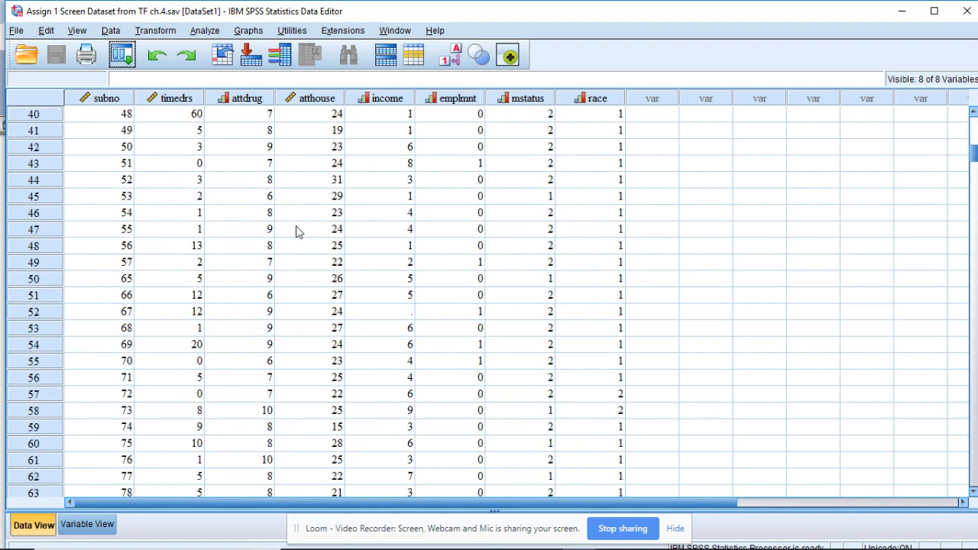
scroll(298, 232, down, 12)
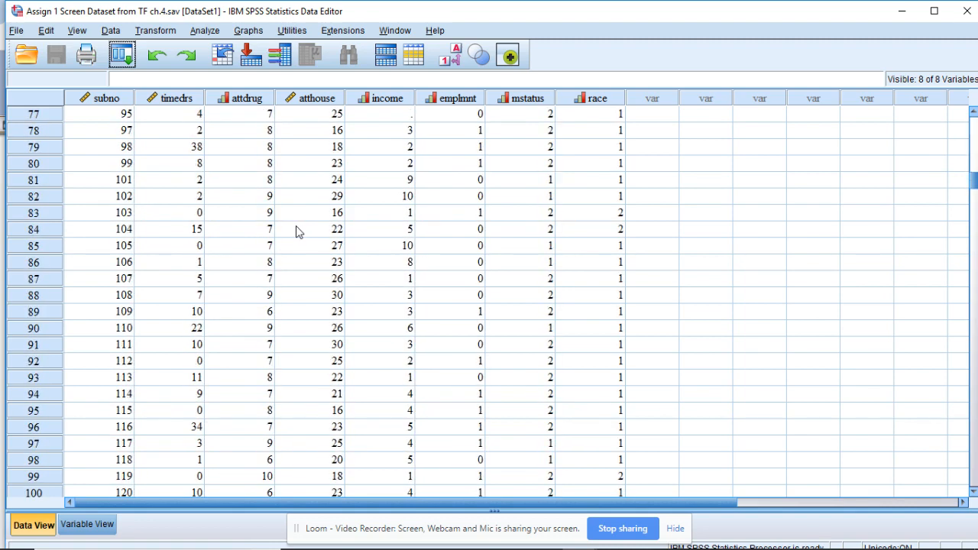
scroll(298, 231, down, 12)
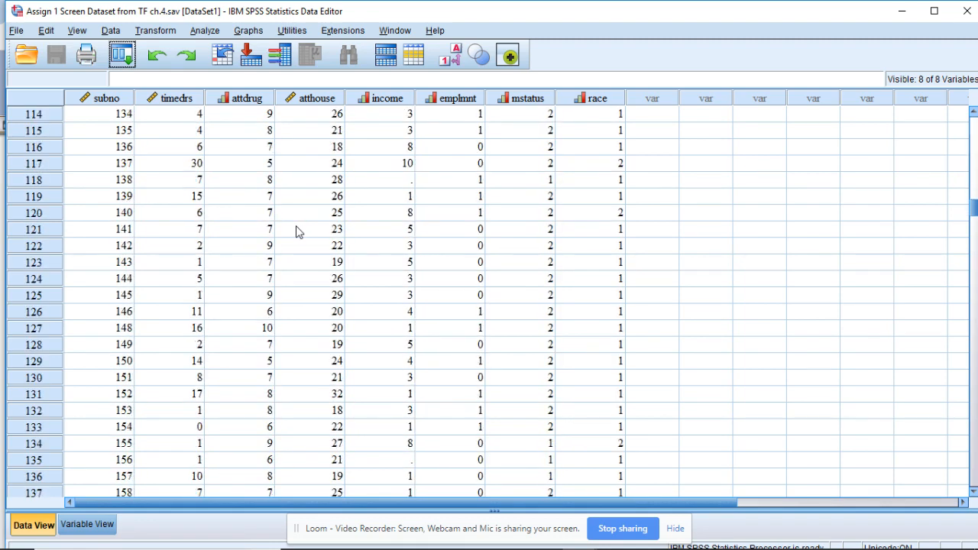
scroll(298, 232, down, 12)
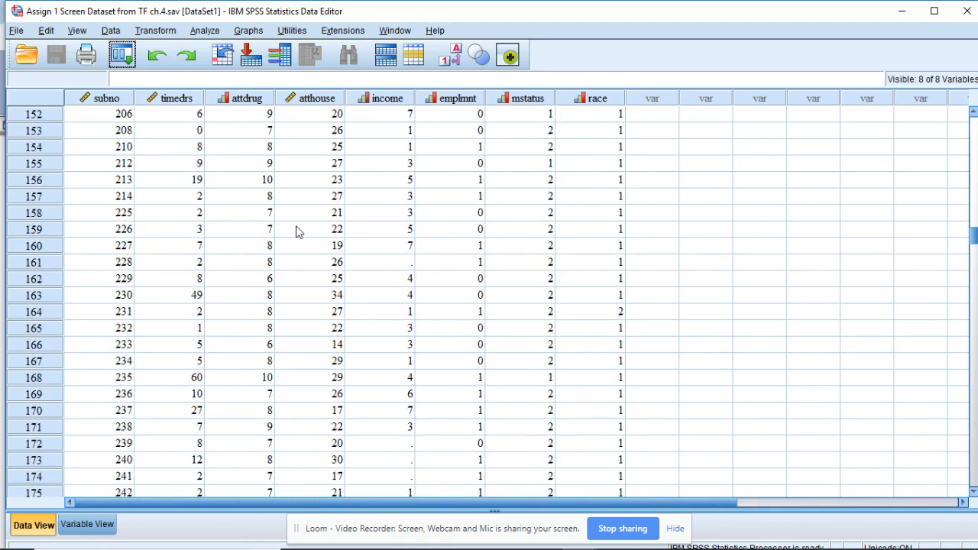
scroll(298, 231, down, 9)
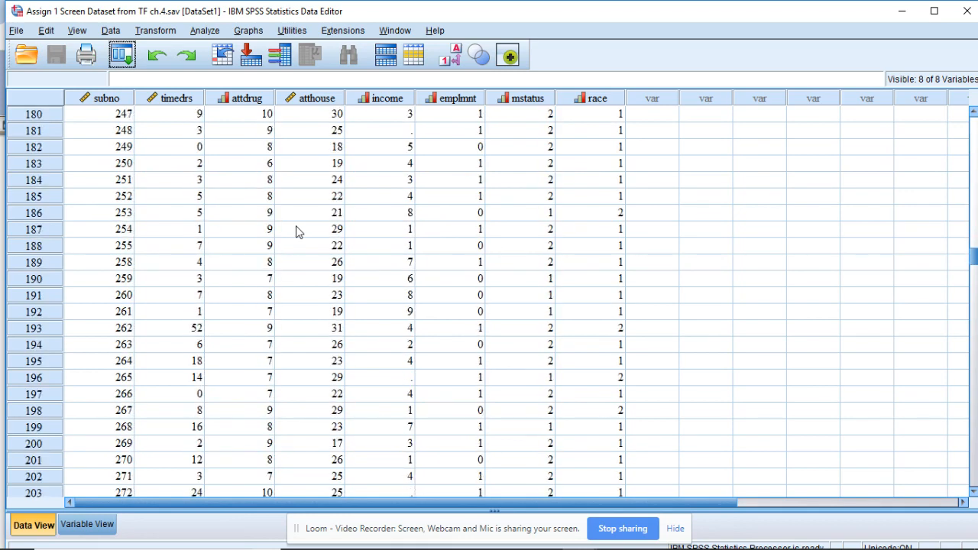
scroll(298, 231, down, 5)
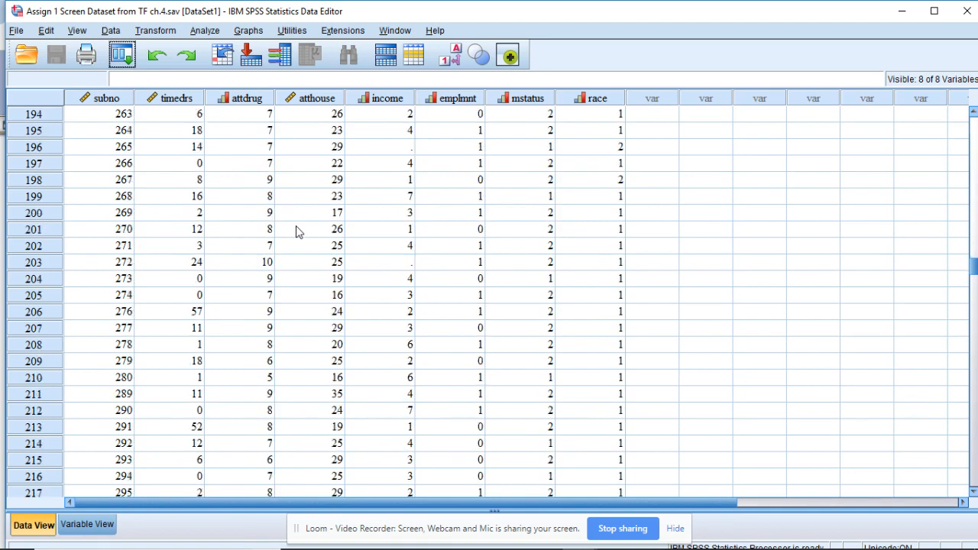
scroll(297, 232, down, 8)
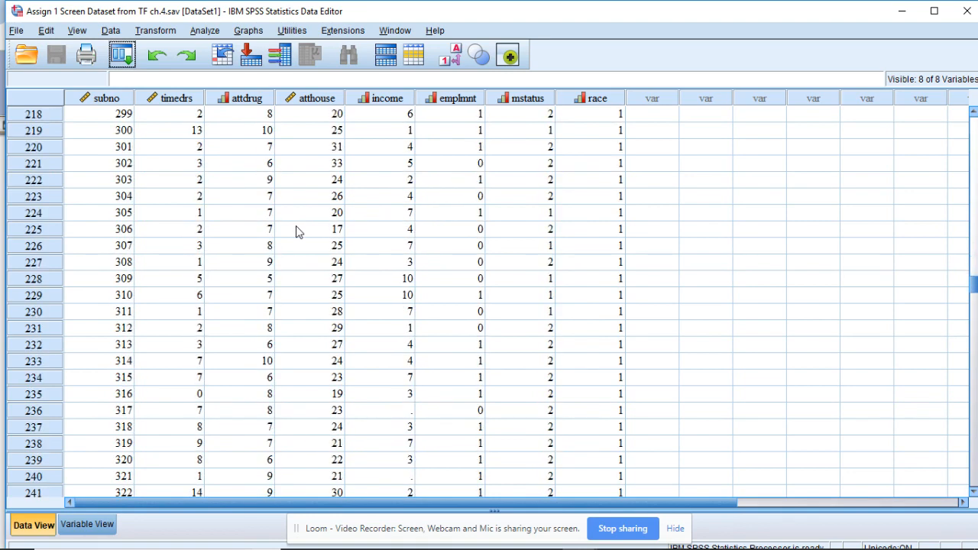
scroll(298, 231, down, 5)
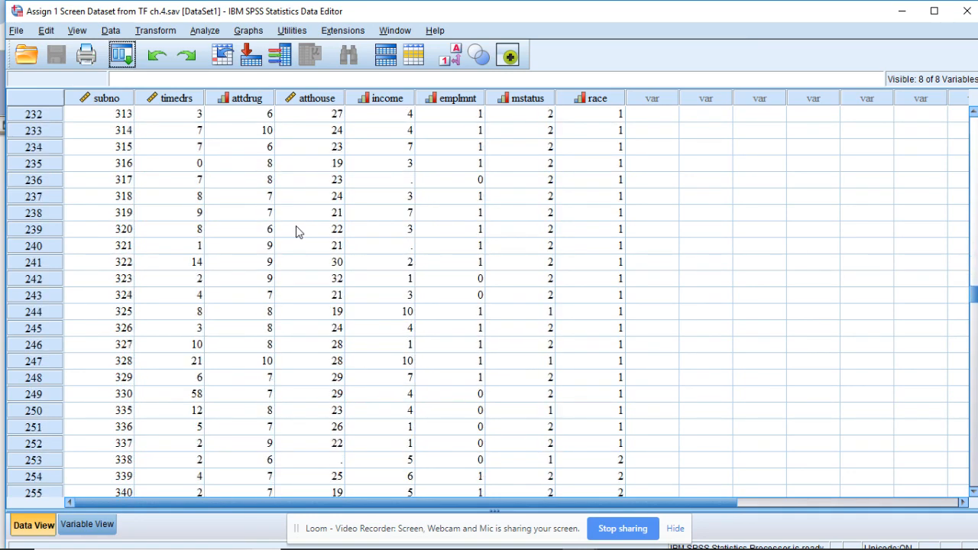
scroll(298, 231, down, 2)
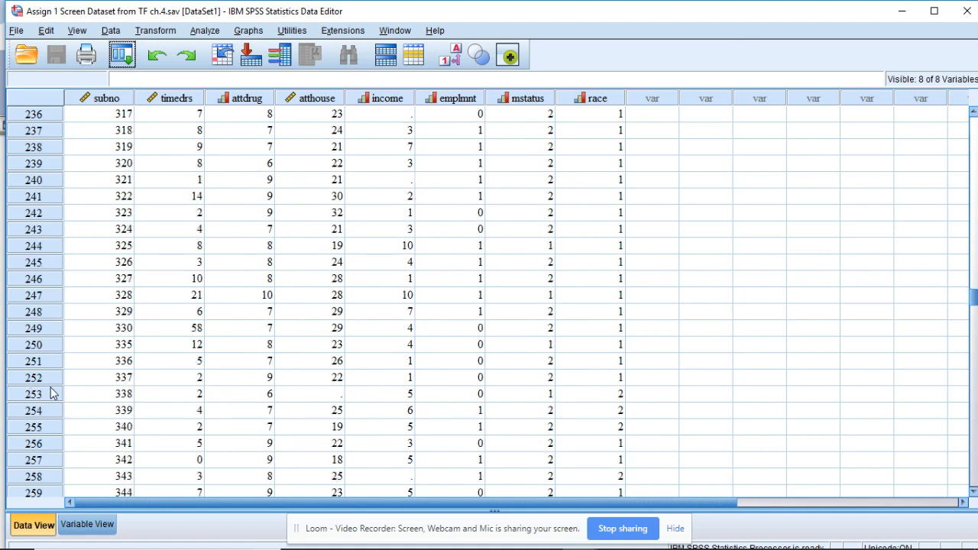
click(334, 401)
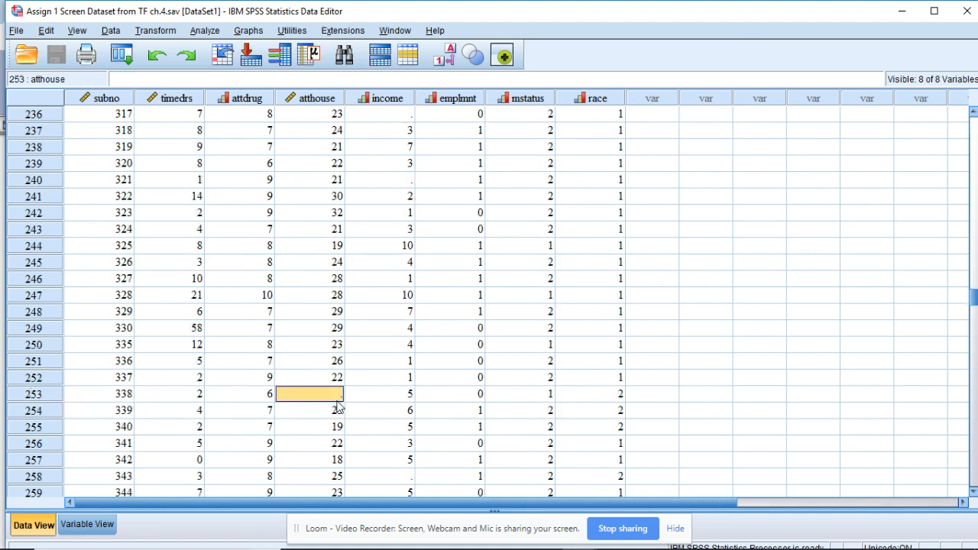
text(23.7)
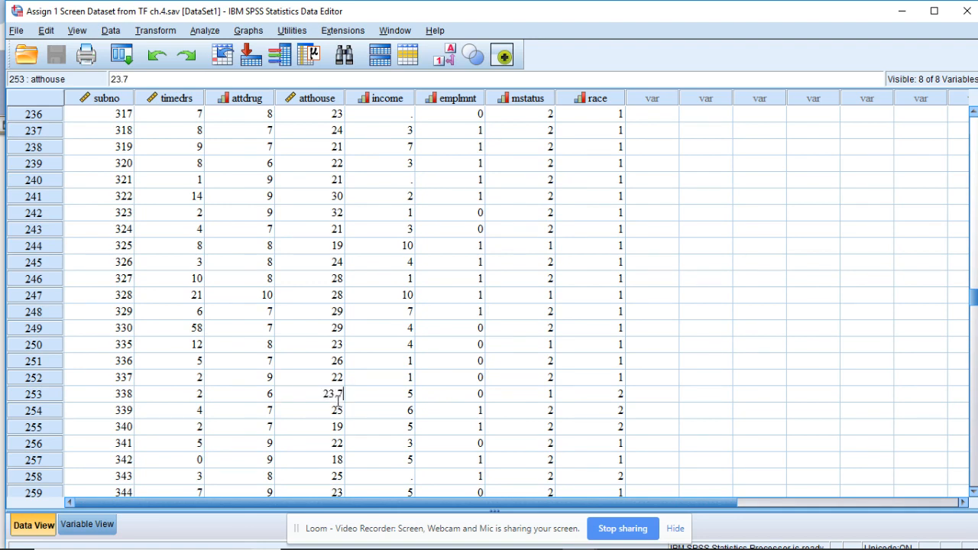
click(338, 412)
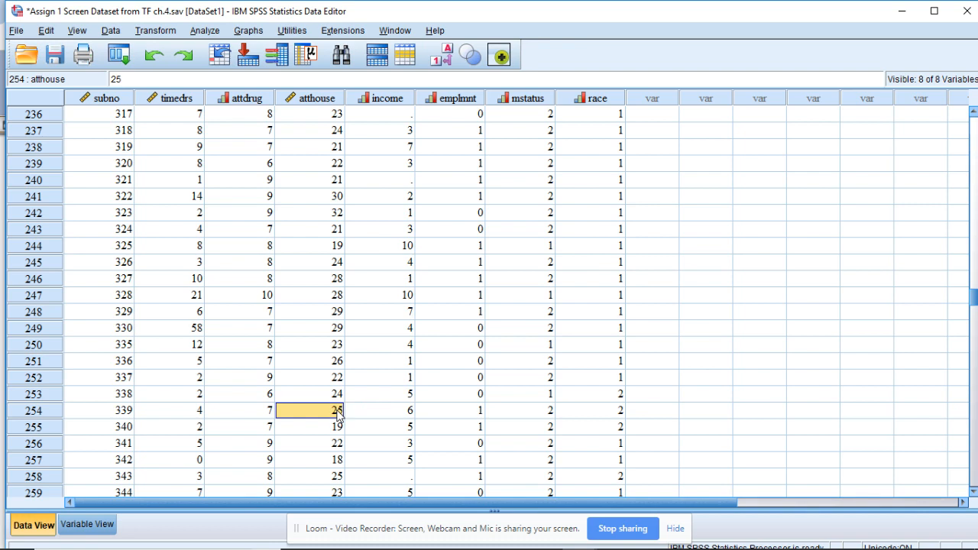
click(341, 398)
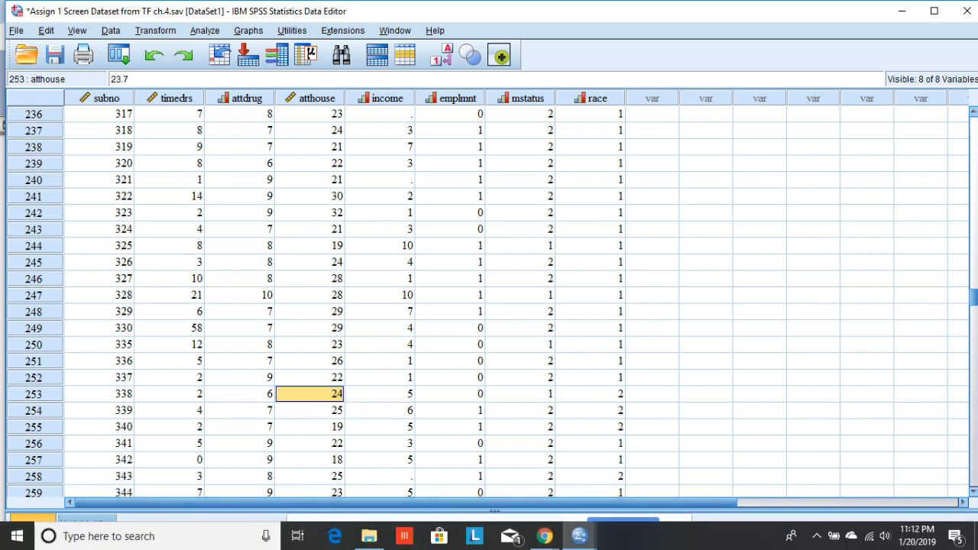
click(59, 59)
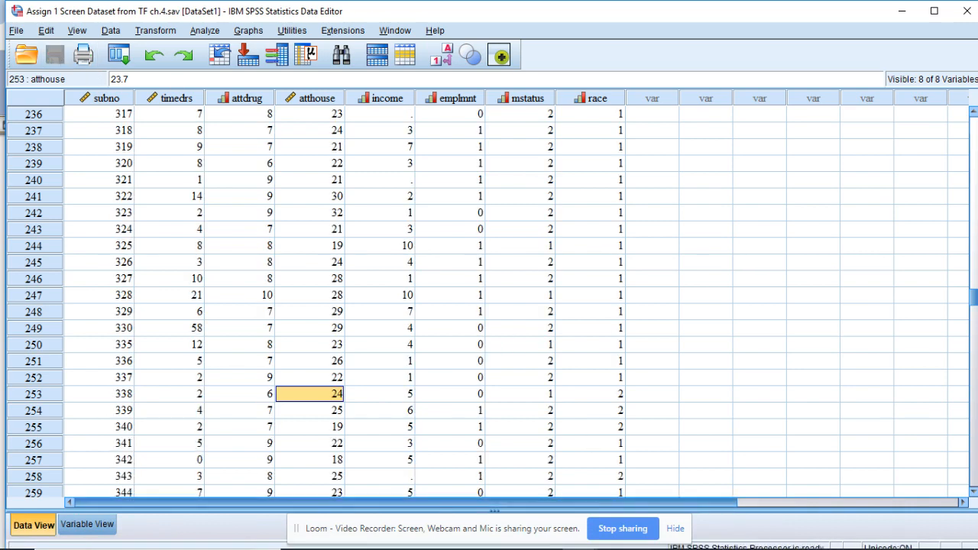
Step: Switch to the Output2 viewer window and examine the Visits to health professionals histogram against its normal curve
mouse_move(579, 535)
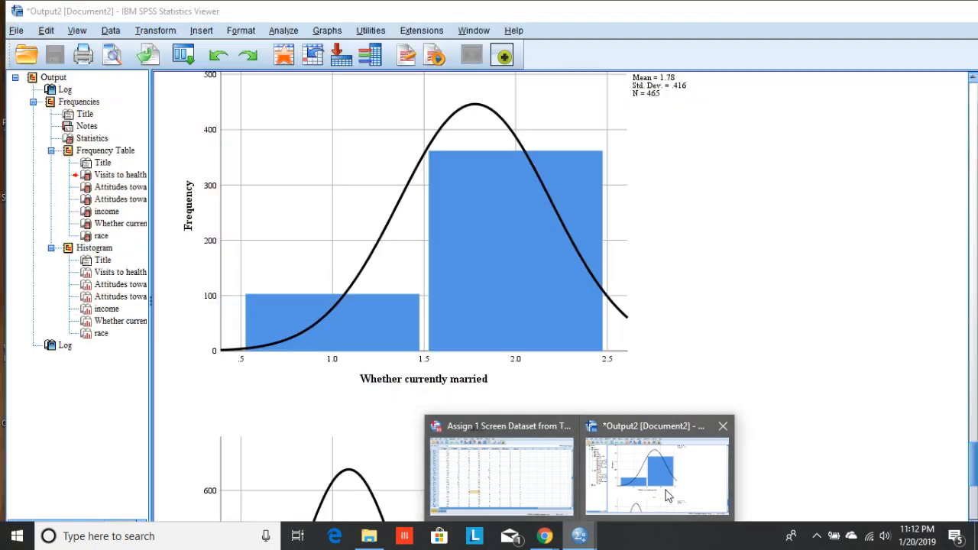
click(665, 489)
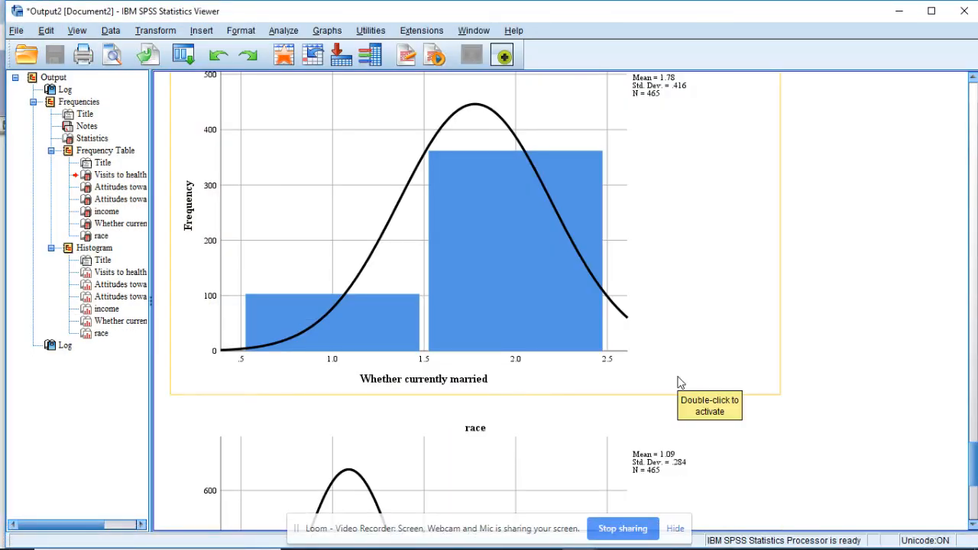
scroll(834, 371, down, 3)
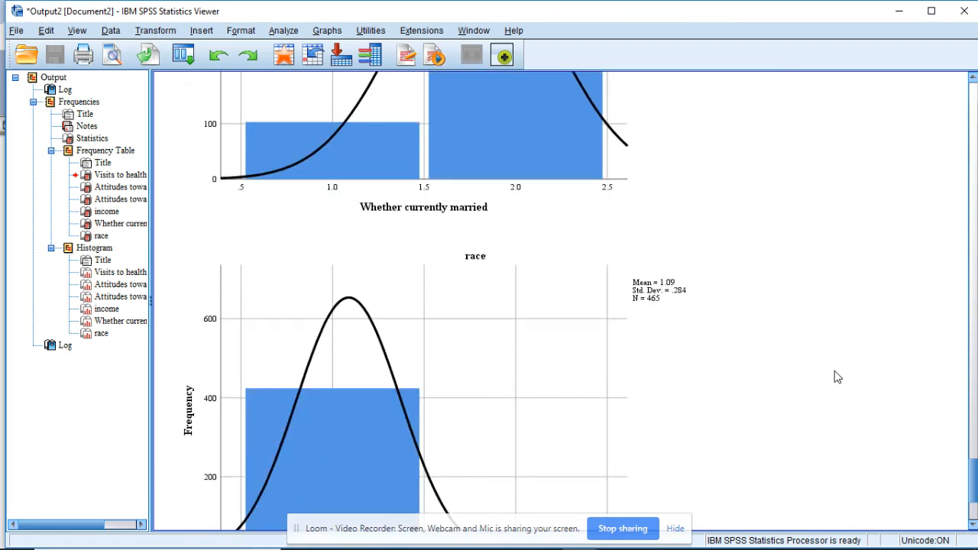
scroll(834, 371, up, 10)
scroll(834, 371, up, 8)
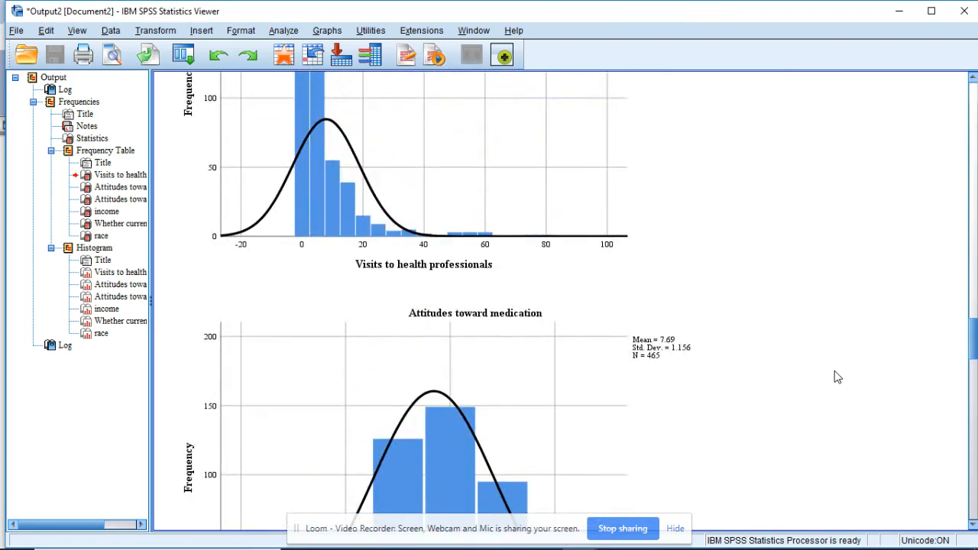
scroll(835, 377, down, 3)
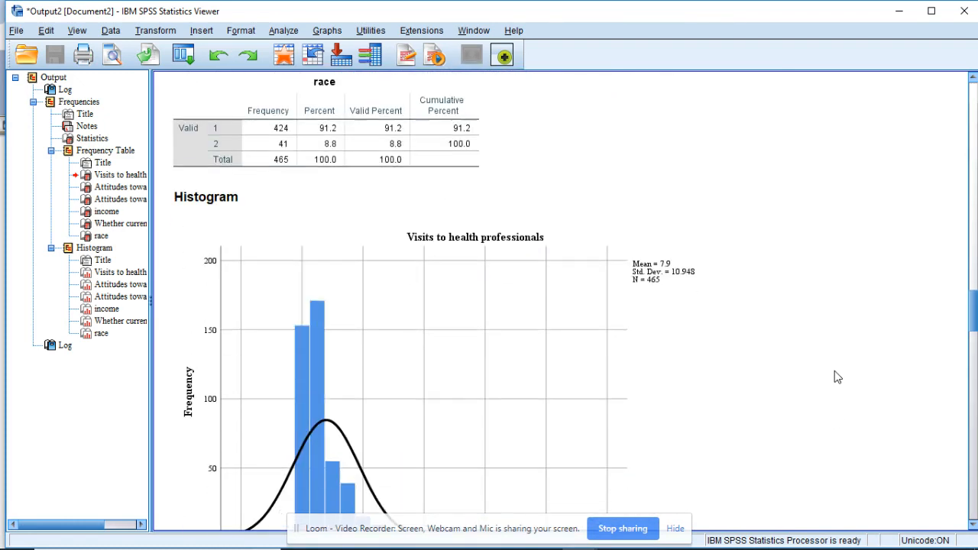
scroll(836, 377, down, 2)
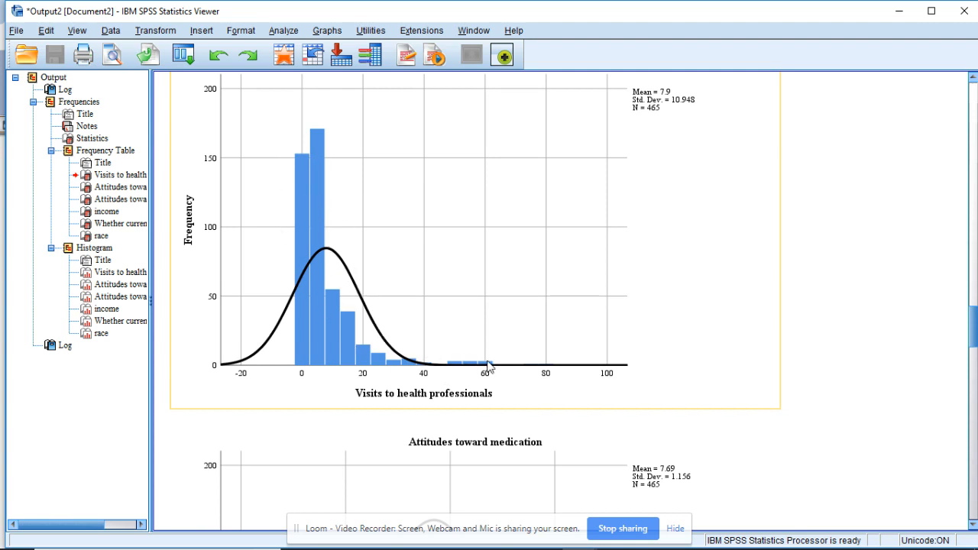
scroll(835, 336, down, 2)
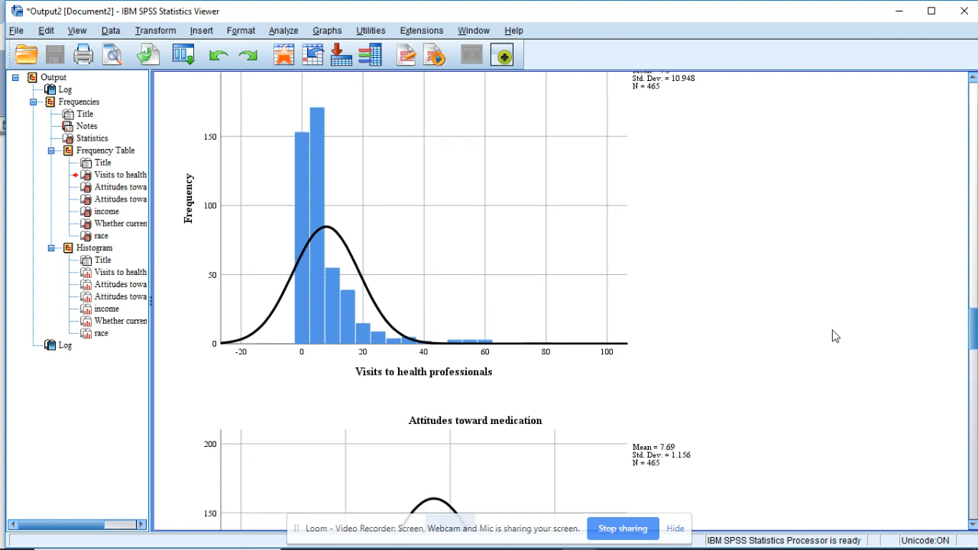
Step: Examine the Attitudes toward medication and Attitudes toward housework histograms against their normal curves
scroll(835, 336, down, 3)
scroll(835, 336, down, 2)
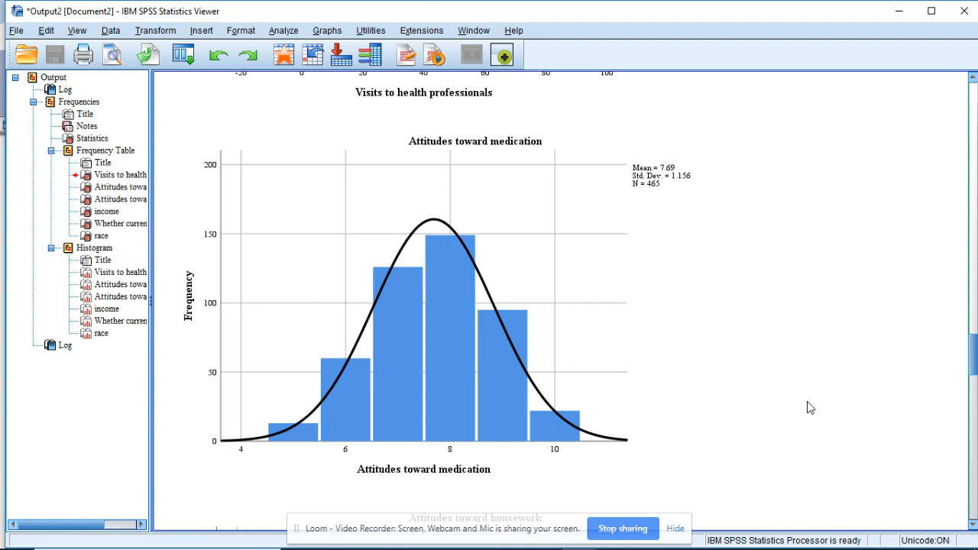
scroll(810, 408, down, 3)
scroll(809, 408, down, 6)
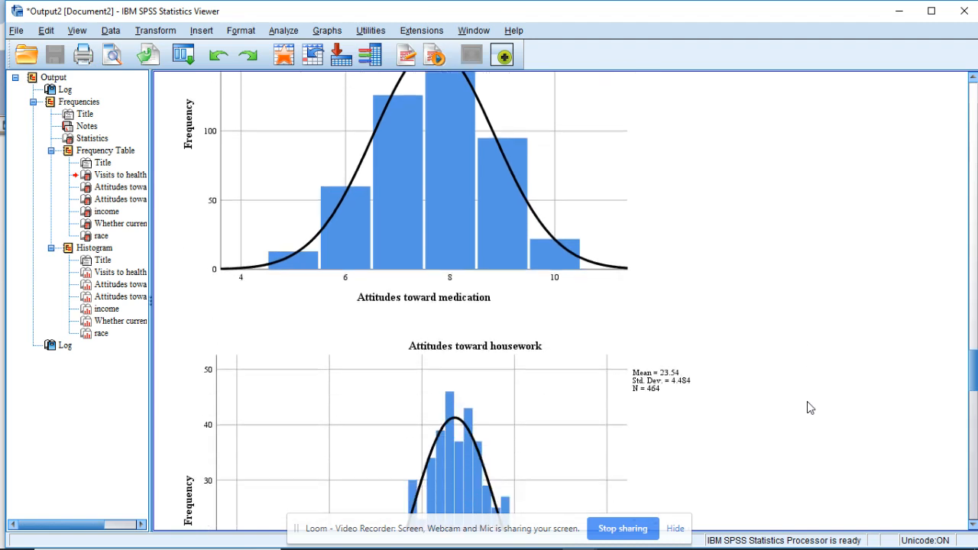
scroll(810, 408, down, 4)
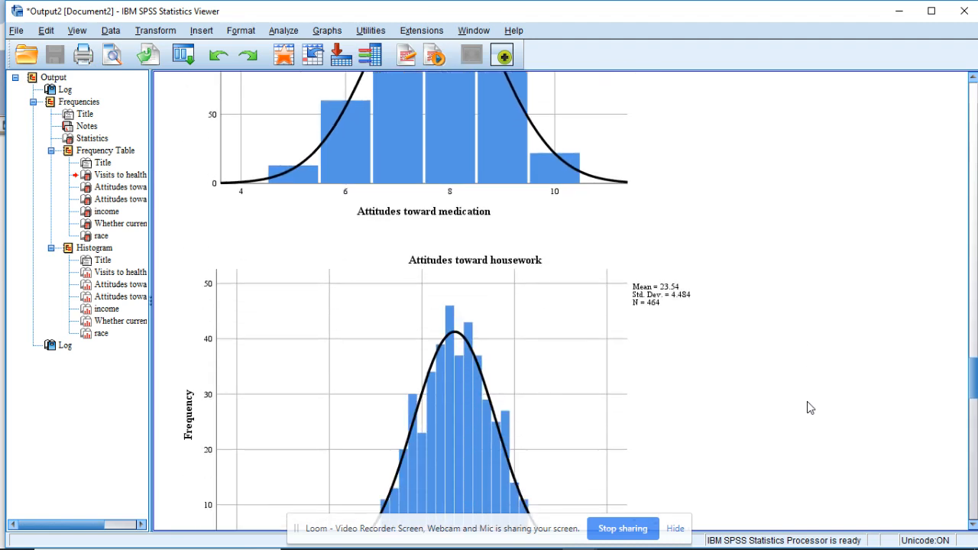
Step: Return to the Statistics table and review each variable's missing counts, skewness, kurtosis, minimum and maximum
scroll(810, 408, up, 12)
scroll(809, 408, up, 20)
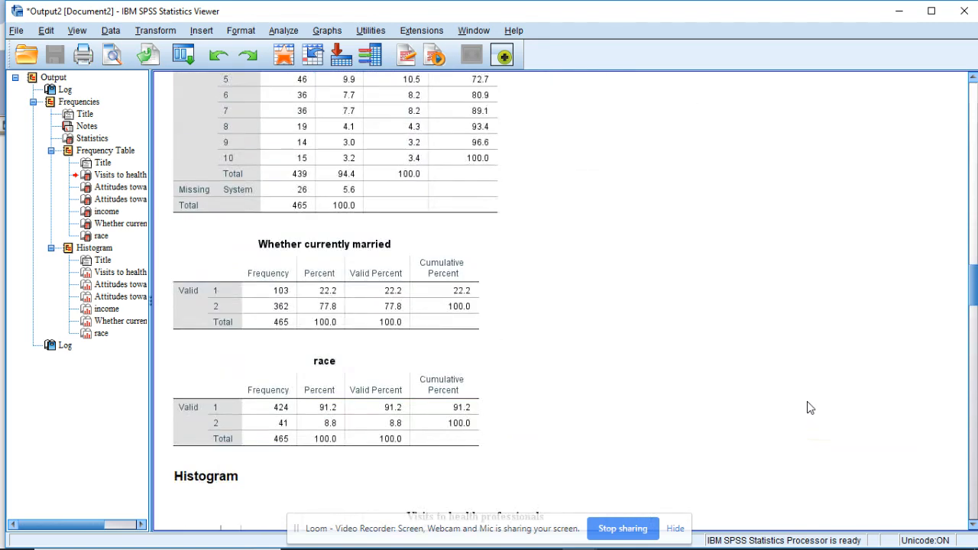
scroll(810, 408, up, 20)
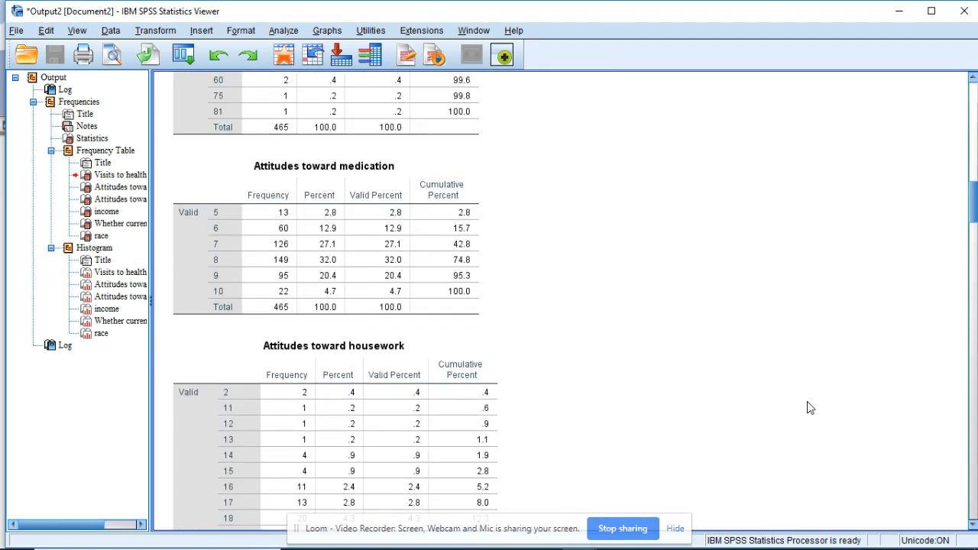
scroll(810, 407, up, 15)
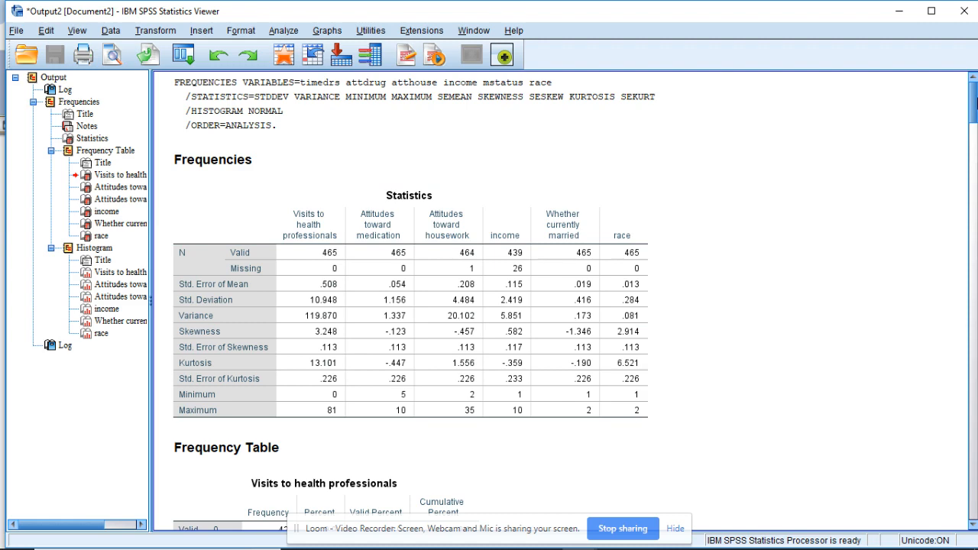
Step: Review the marital status and race frequency tables, and the histograms from Visits to health professionals through Attitudes toward housework
drag(974, 99, 974, 295)
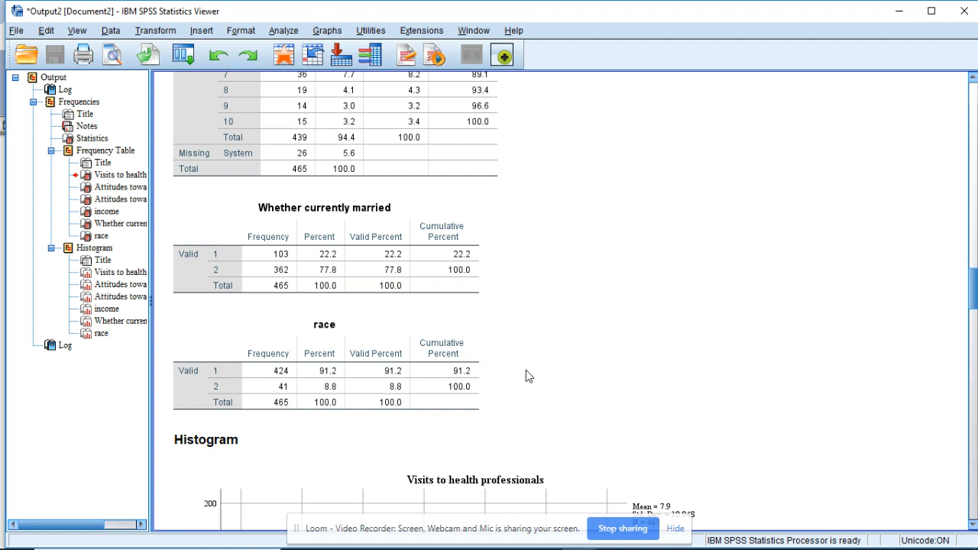
scroll(526, 370, down, 4)
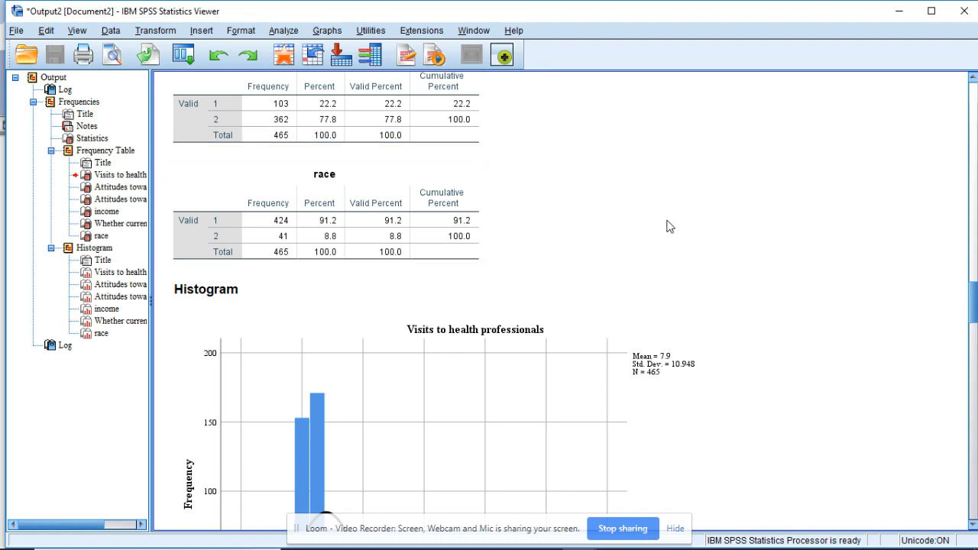
scroll(669, 226, down, 5)
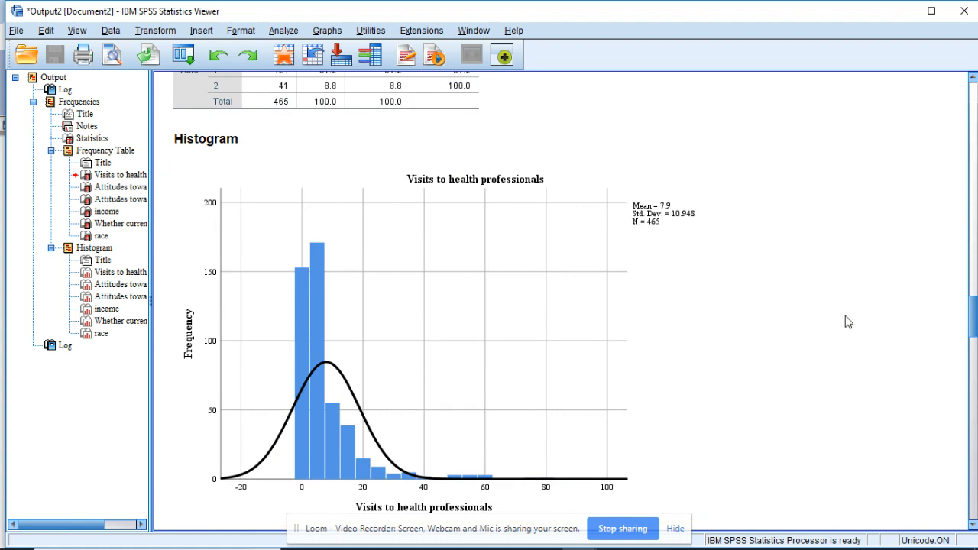
scroll(848, 322, down, 1)
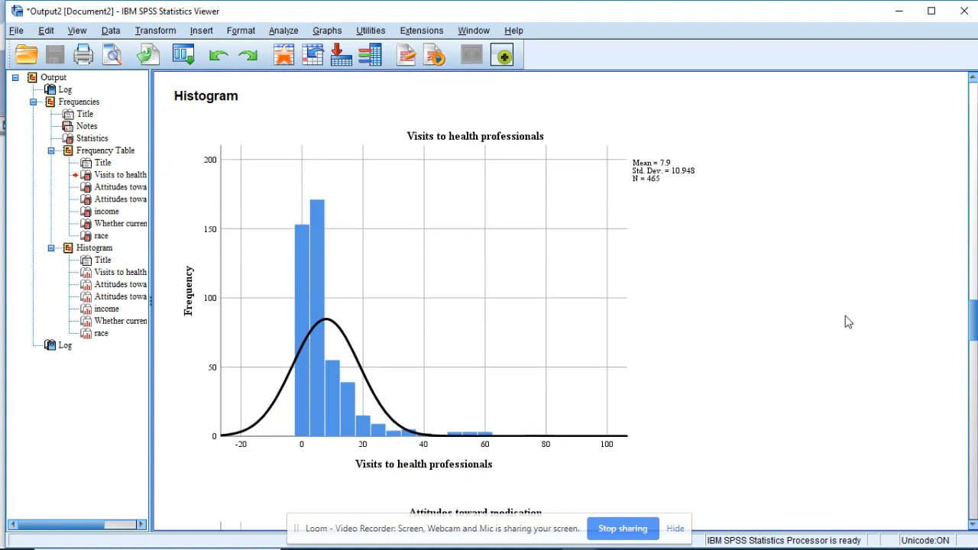
scroll(848, 322, down, 8)
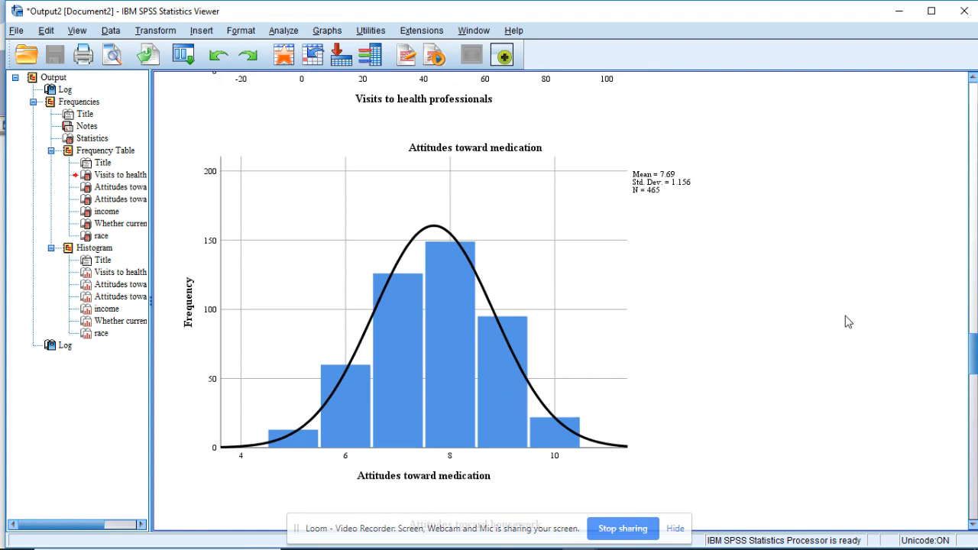
scroll(848, 322, down, 1)
scroll(848, 322, down, 3)
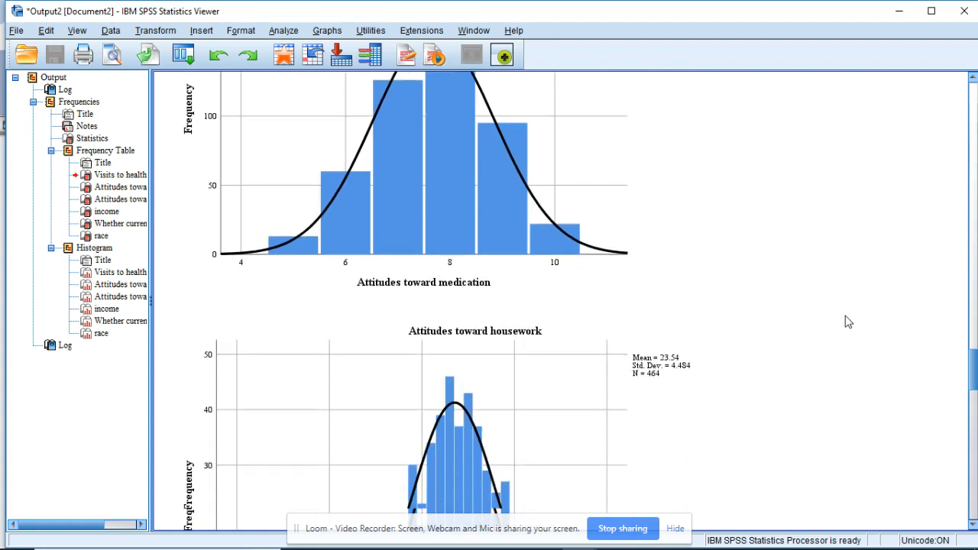
scroll(848, 321, down, 4)
scroll(848, 321, down, 1)
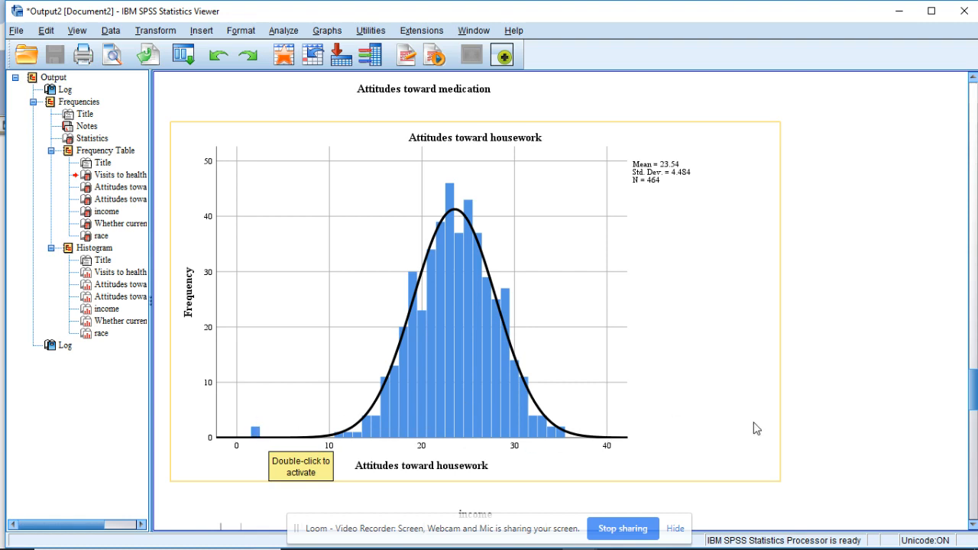
scroll(843, 417, down, 1)
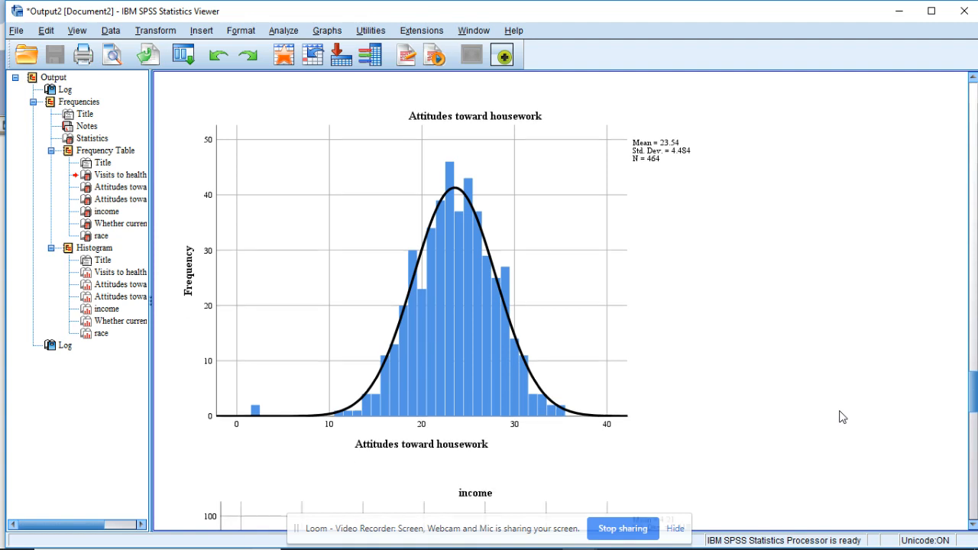
Step: Examine the Attitudes toward housework, income, Whether currently married and race histograms against their normal curves
scroll(843, 417, down, 1)
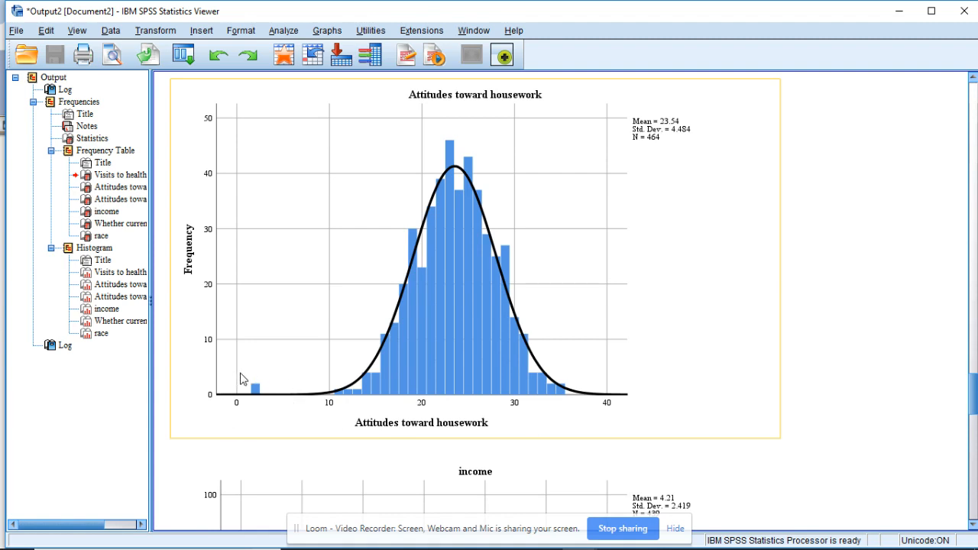
scroll(897, 351, down, 2)
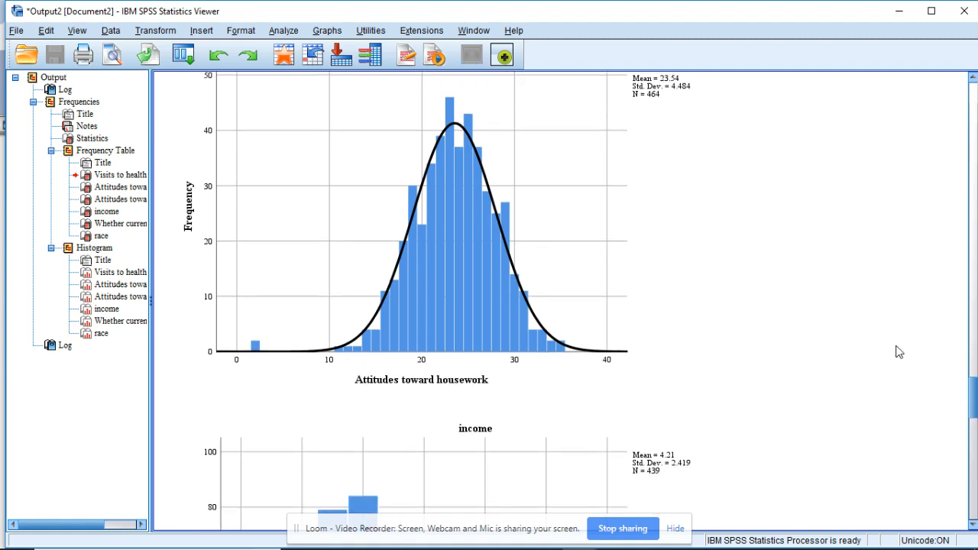
scroll(898, 351, down, 3)
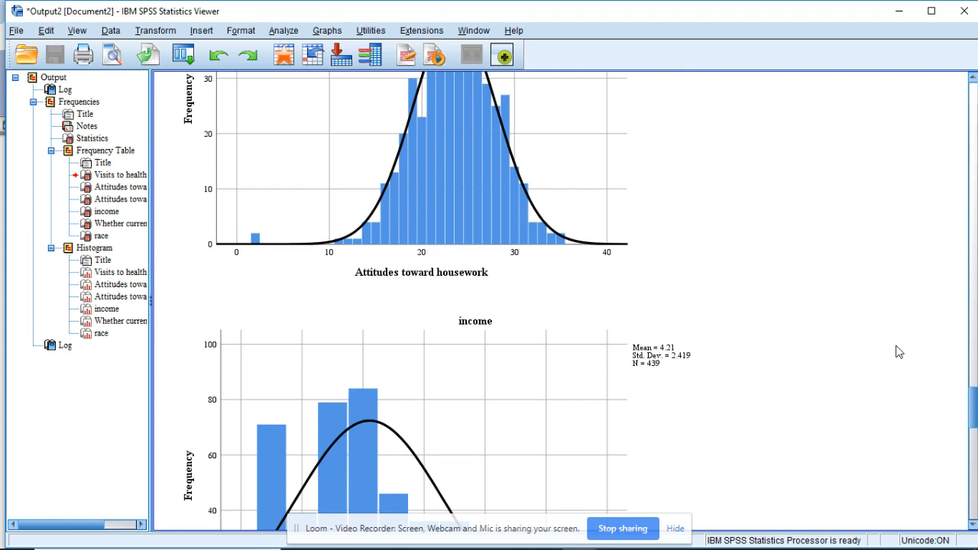
scroll(898, 351, down, 6)
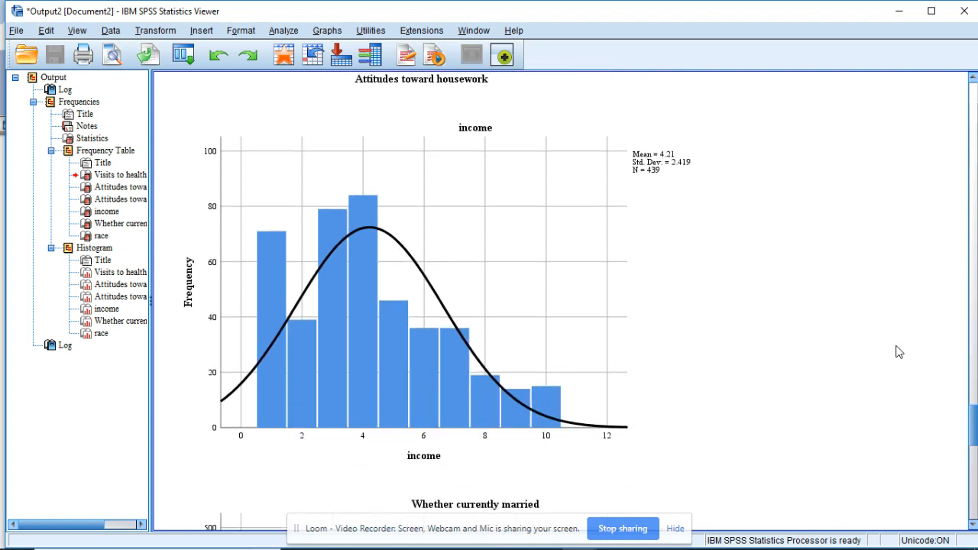
scroll(899, 351, down, 5)
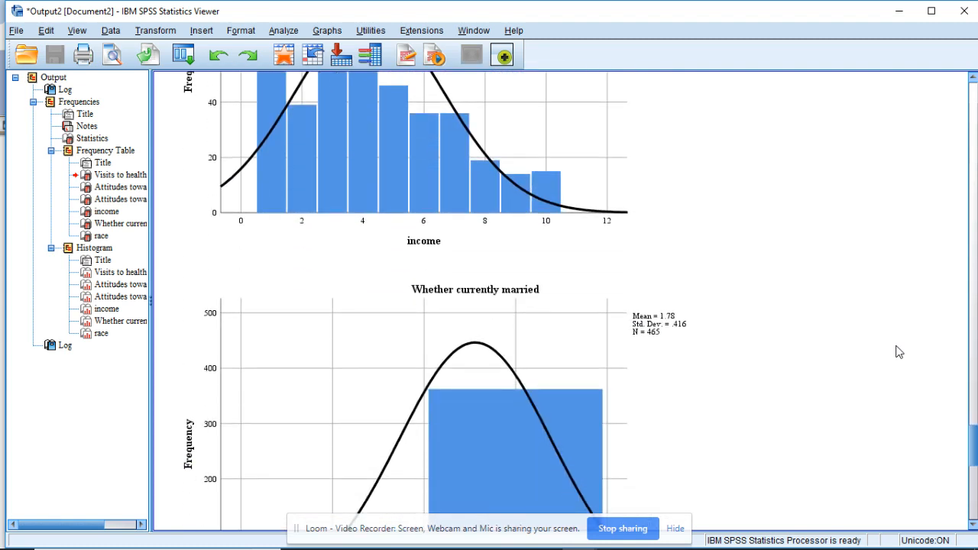
scroll(899, 351, down, 5)
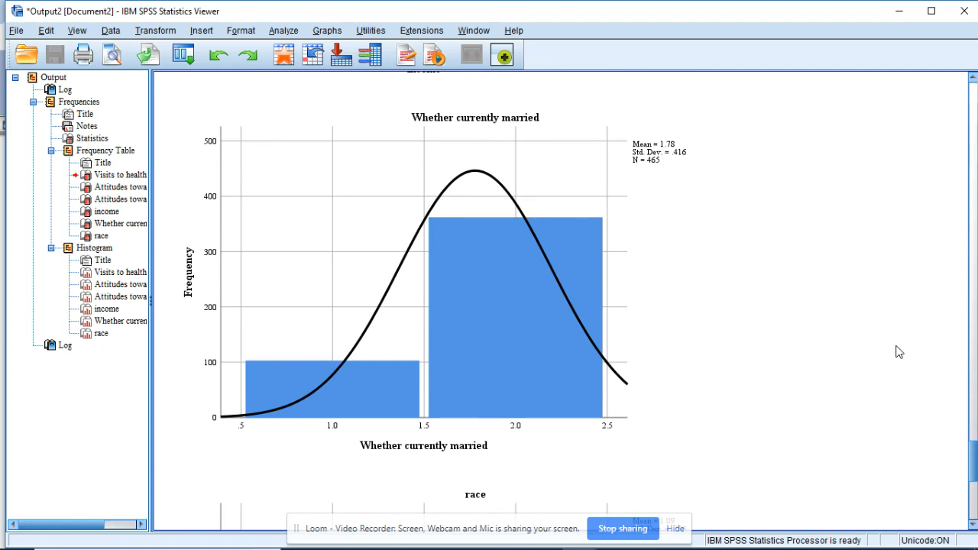
scroll(899, 351, down, 9)
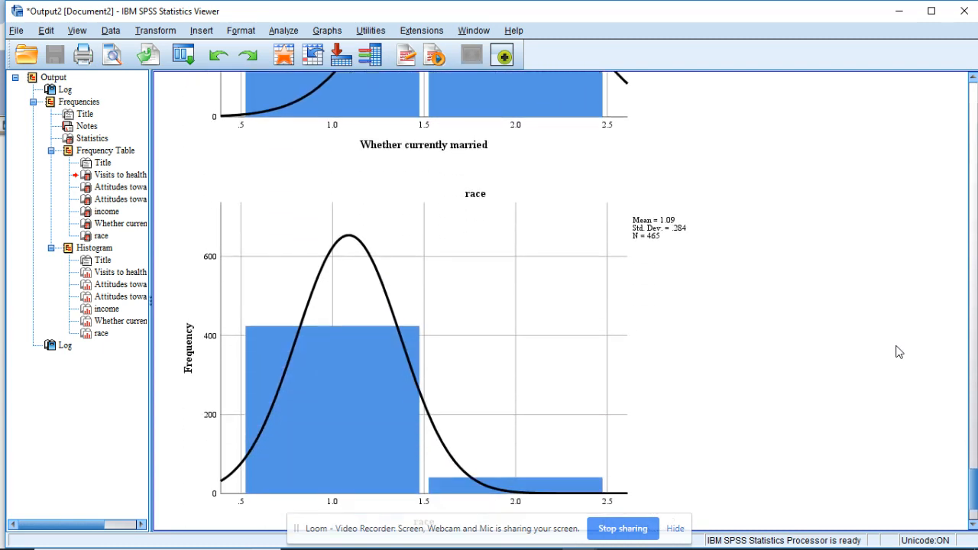
scroll(898, 351, down, 3)
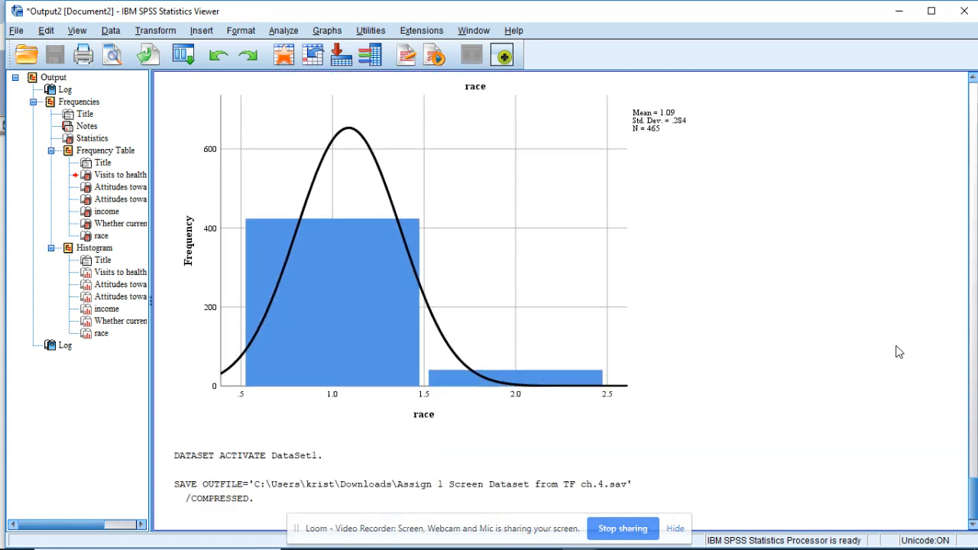
scroll(892, 312, down, 1)
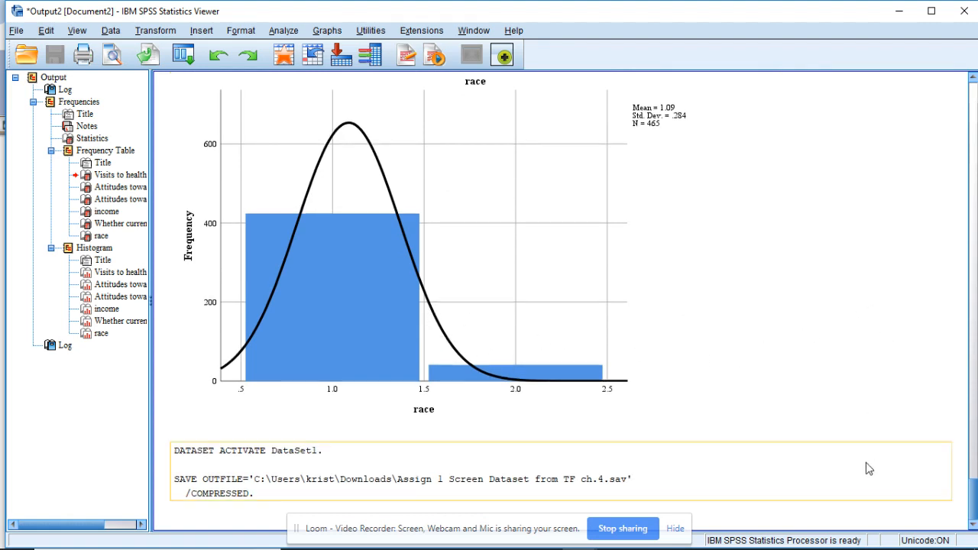
Step: Switch to the dataset window and set Select Cases to use a condition, opening the condition for editing
mouse_move(816, 547)
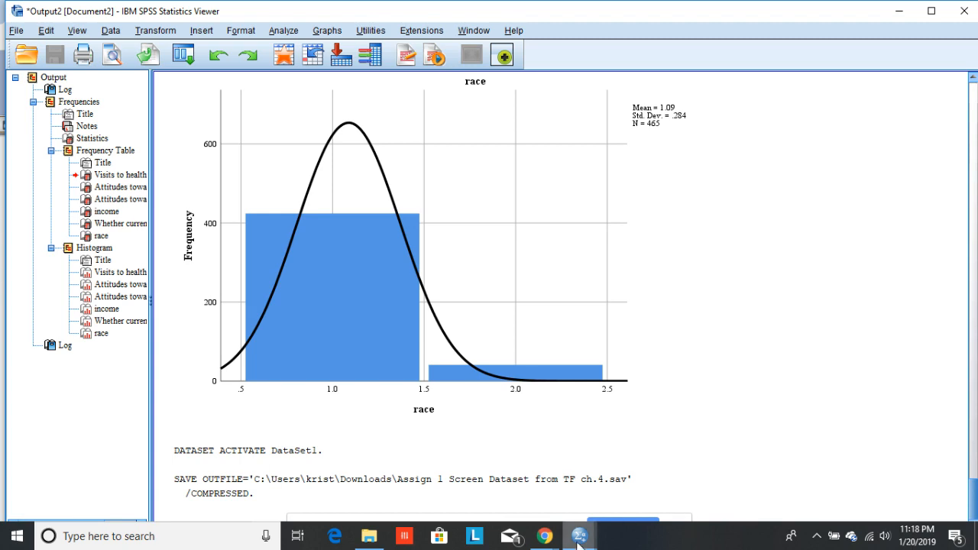
mouse_move(579, 536)
click(528, 497)
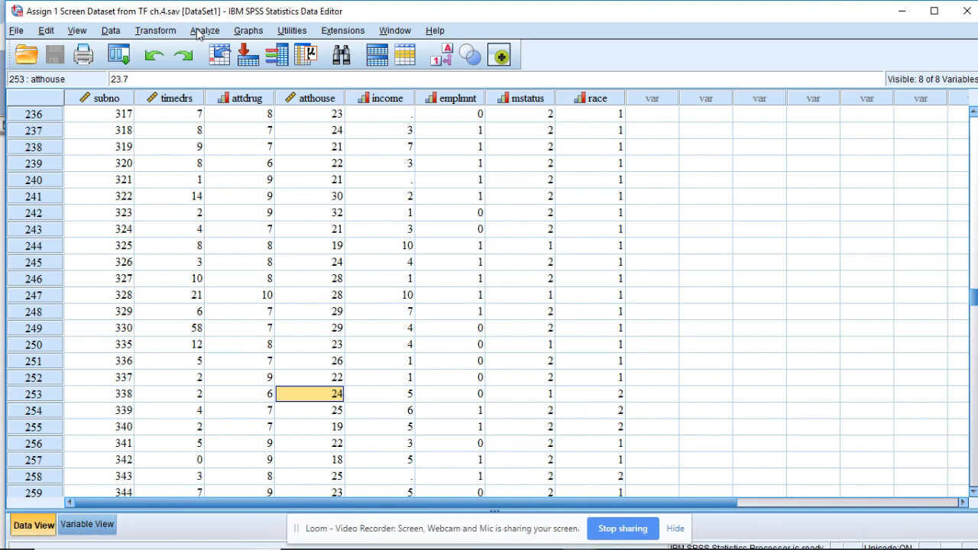
click(112, 33)
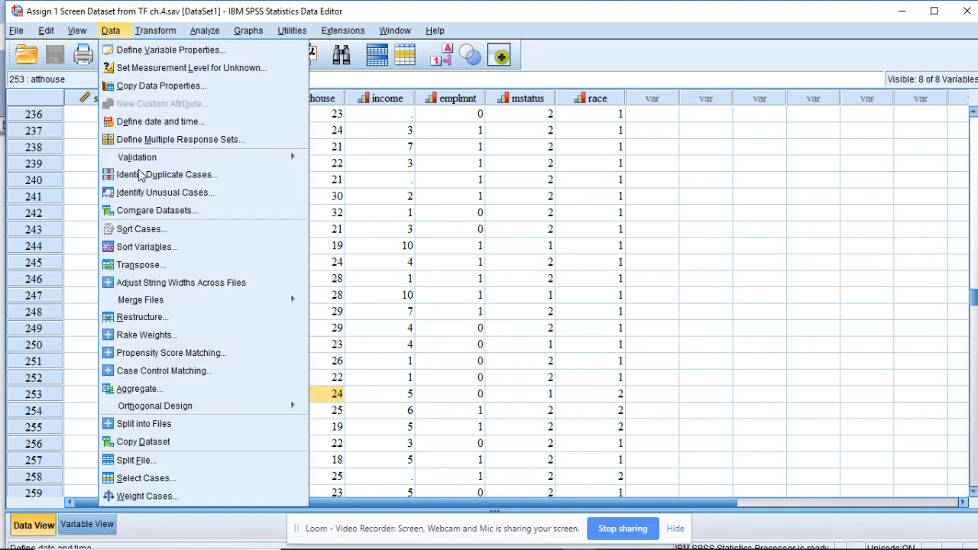
click(121, 478)
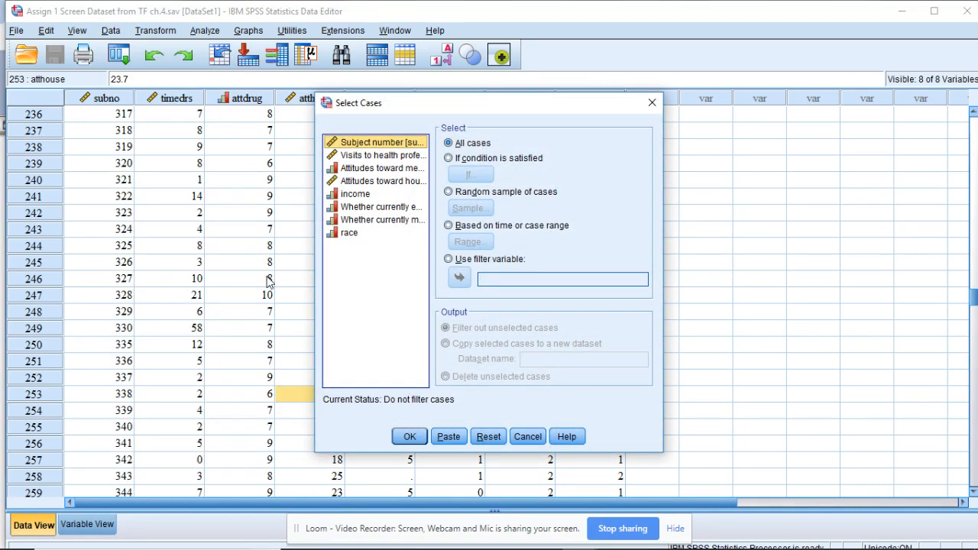
click(382, 181)
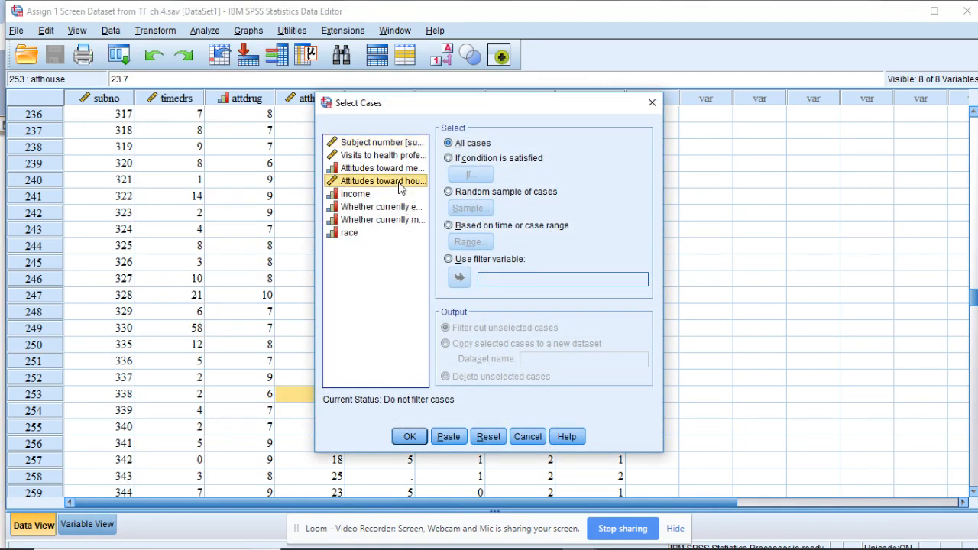
click(449, 158)
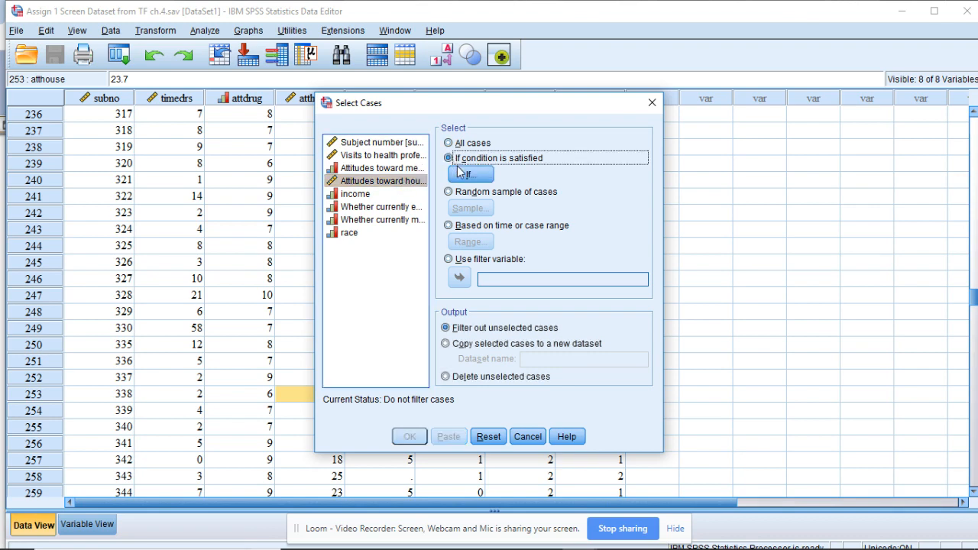
click(463, 177)
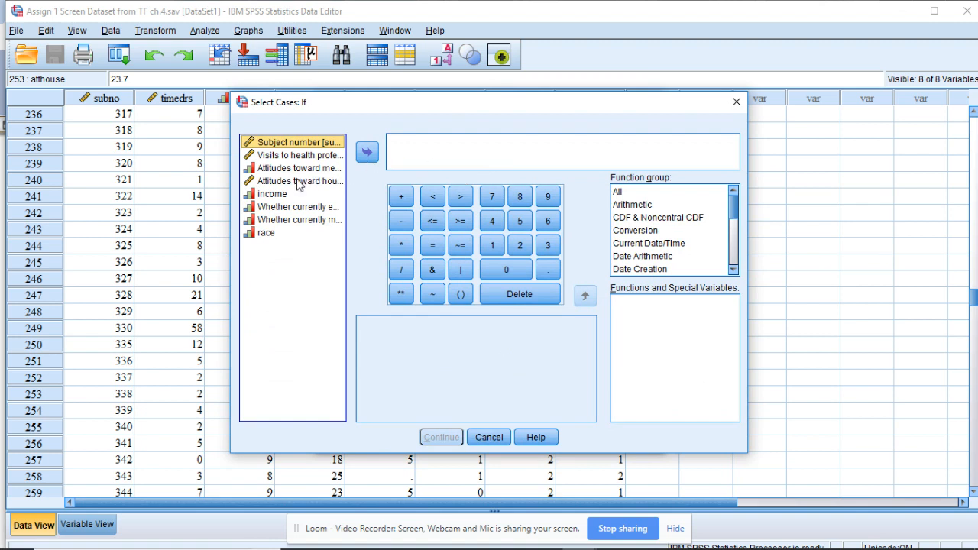
Step: Define the selection condition as atthouse > 2 and apply it, filtering out the unselected cases
click(298, 184)
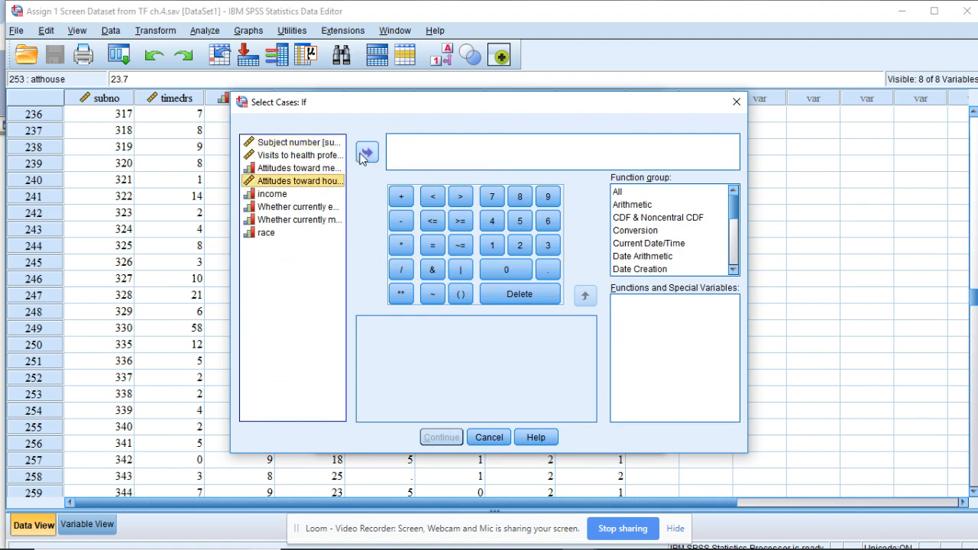
click(365, 154)
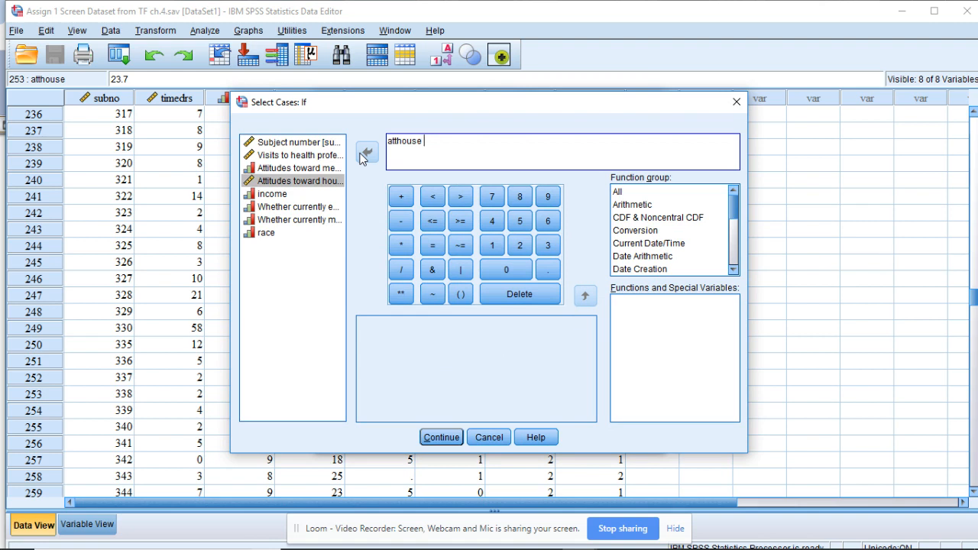
text(>)
click(520, 246)
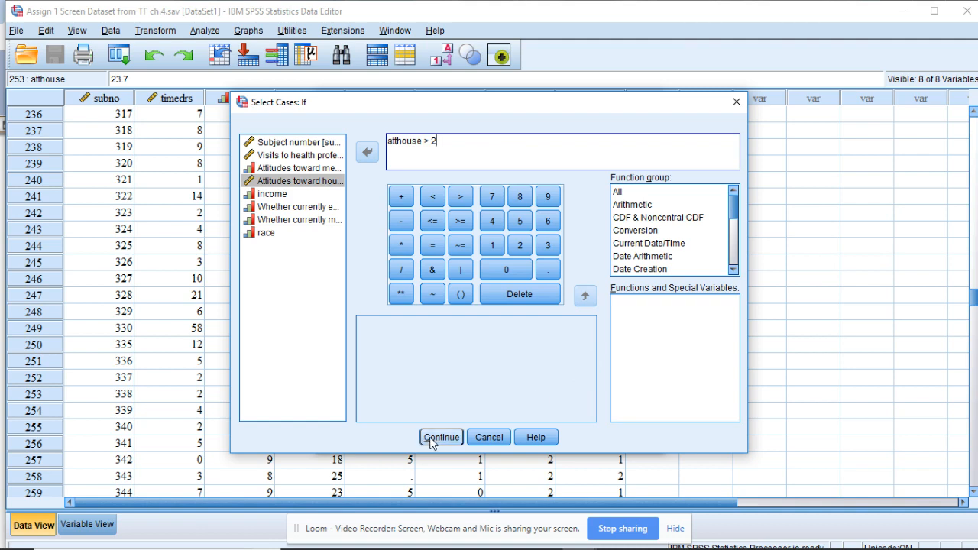
click(432, 440)
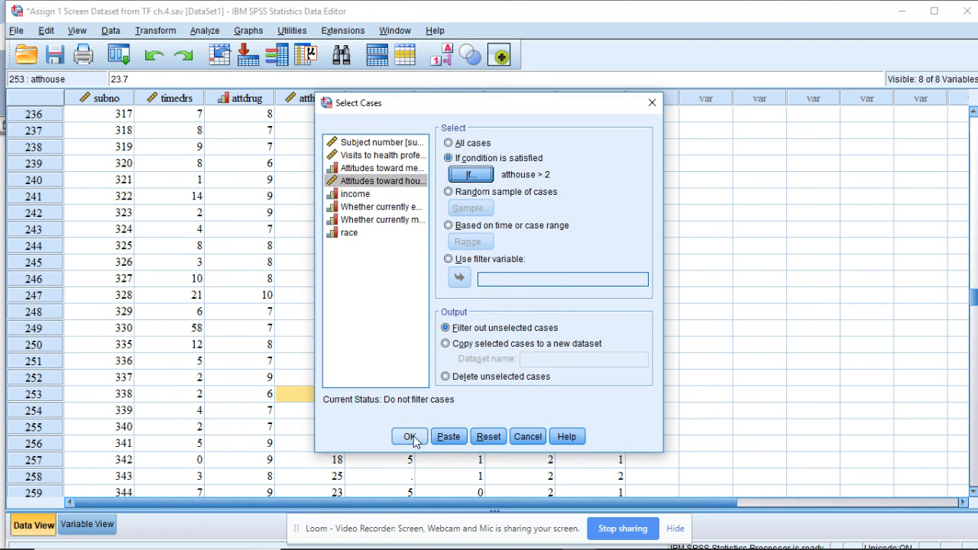
click(413, 439)
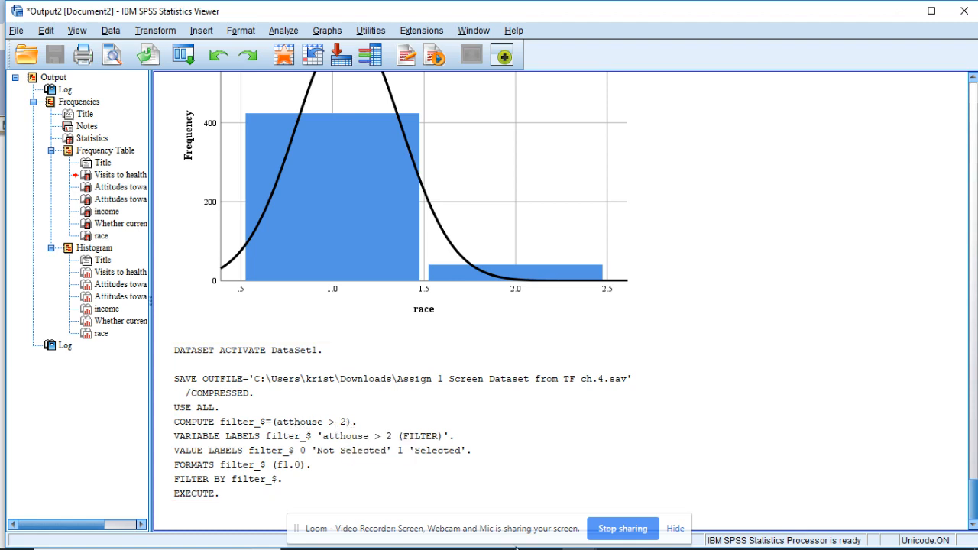
Step: Return to the dataset window and check the case rows and the filter_$ column for cases excluded by the filter
mouse_move(664, 549)
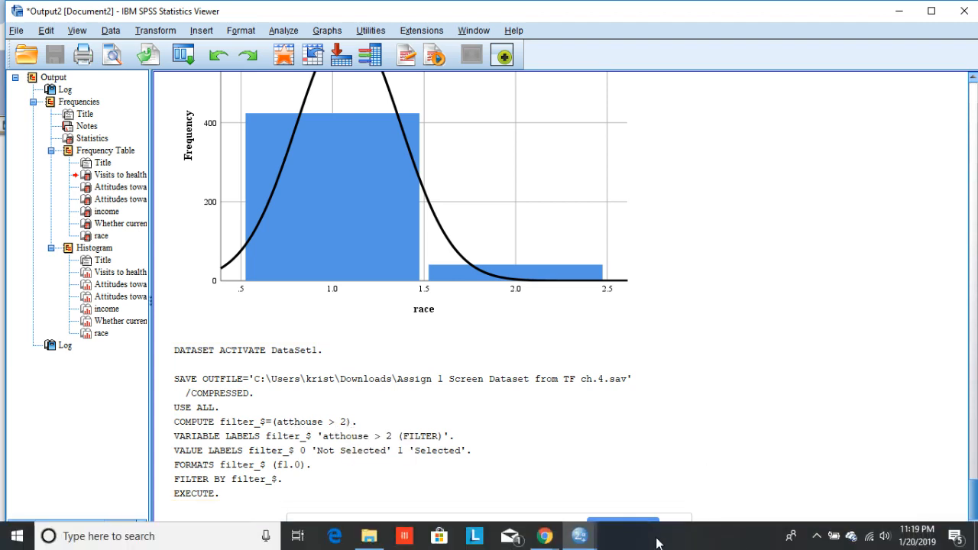
mouse_move(583, 539)
click(515, 499)
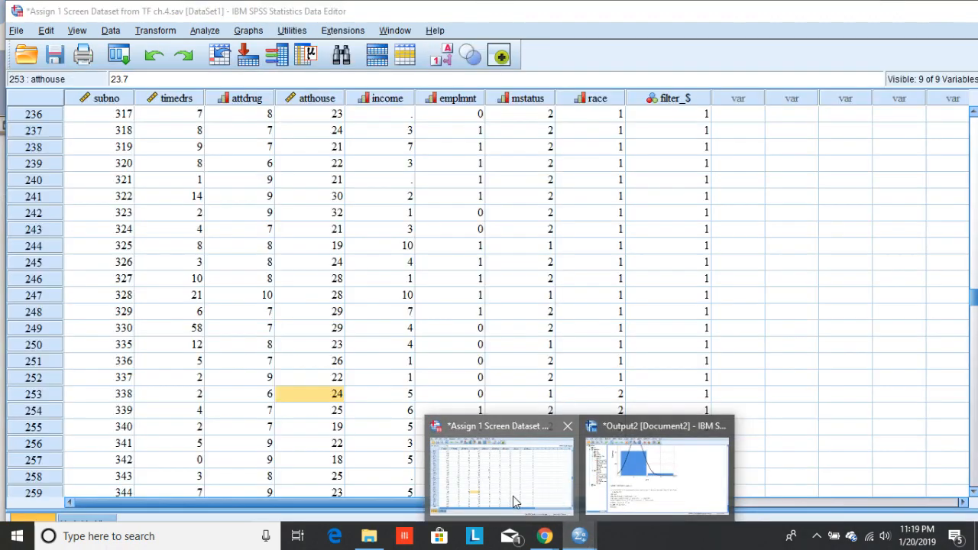
scroll(65, 273, down, 3)
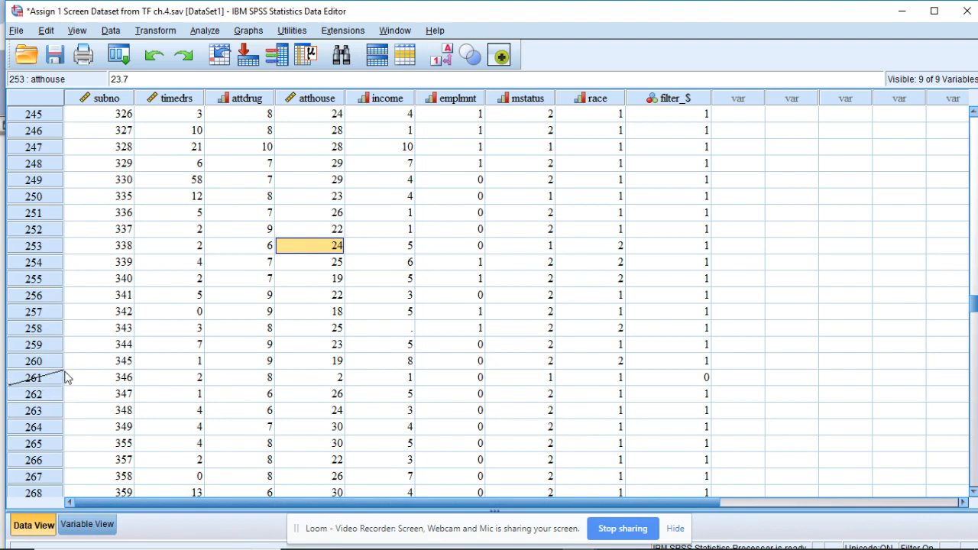
scroll(44, 364, down, 4)
scroll(43, 364, down, 8)
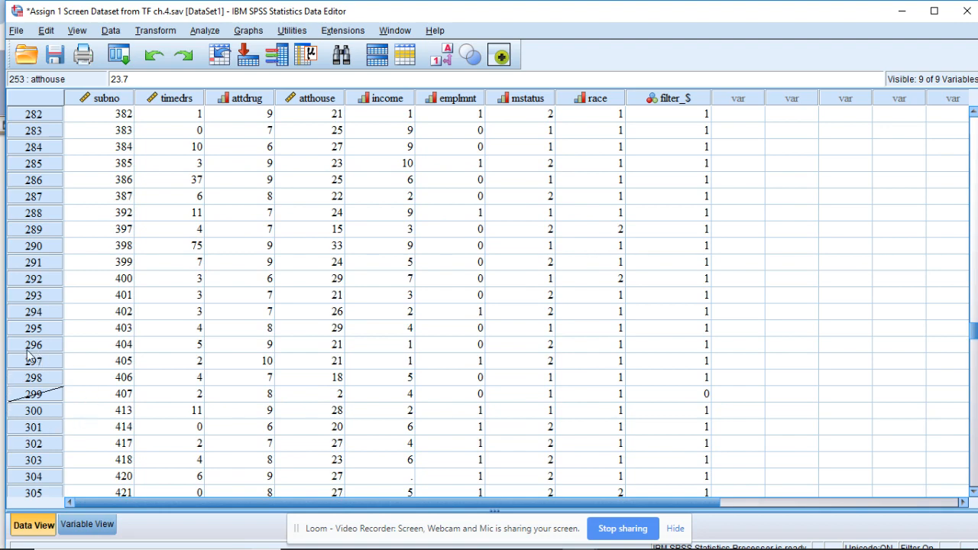
scroll(12, 376, down, 5)
scroll(12, 376, down, 7)
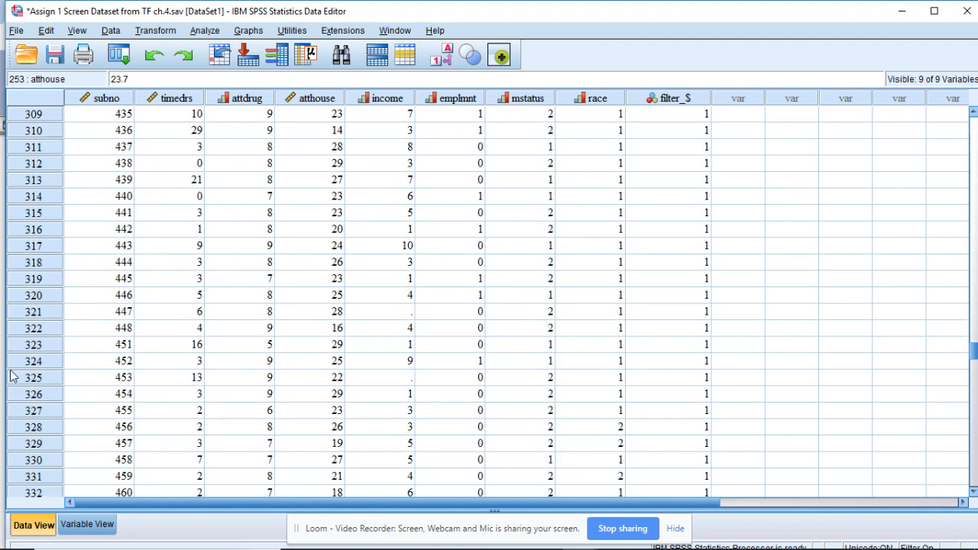
scroll(12, 376, down, 6)
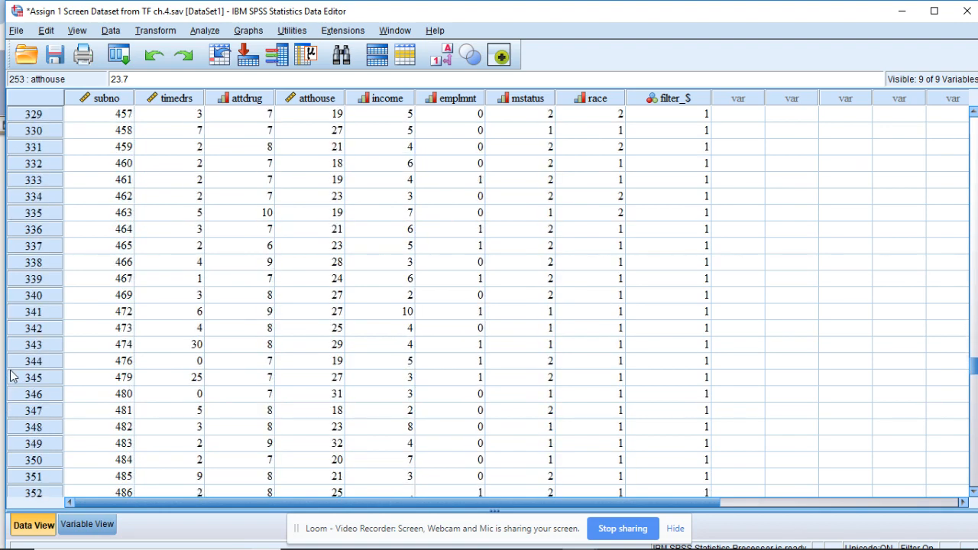
scroll(12, 375, up, 7)
scroll(12, 376, up, 20)
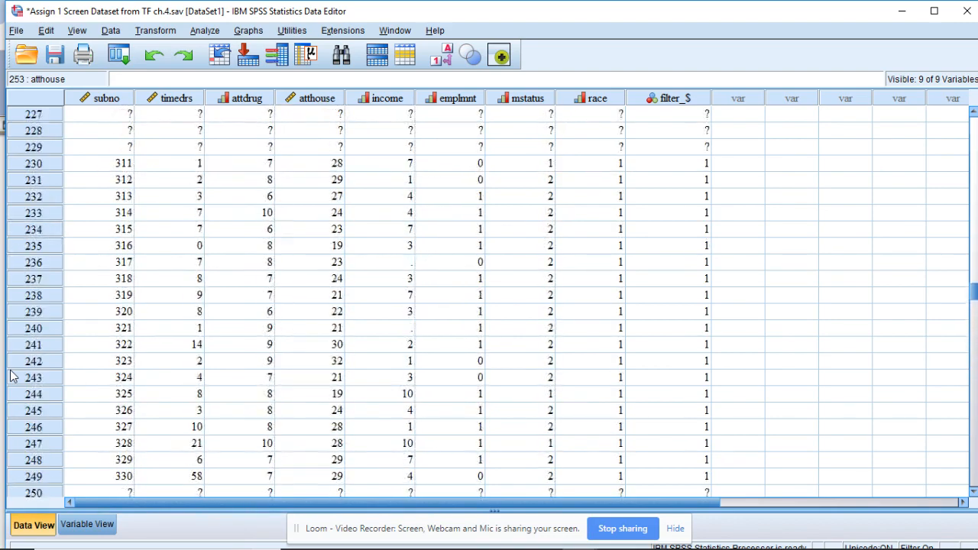
scroll(12, 376, up, 20)
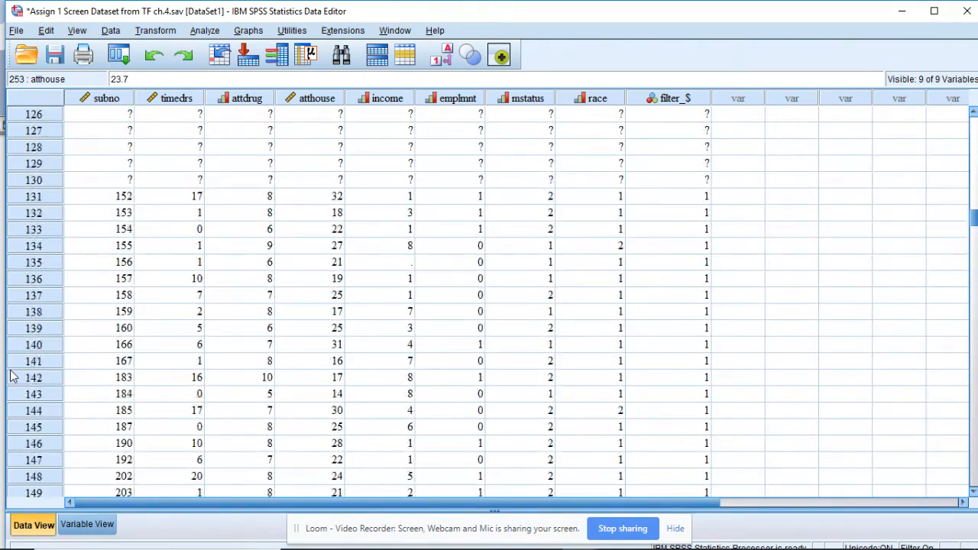
scroll(12, 376, up, 20)
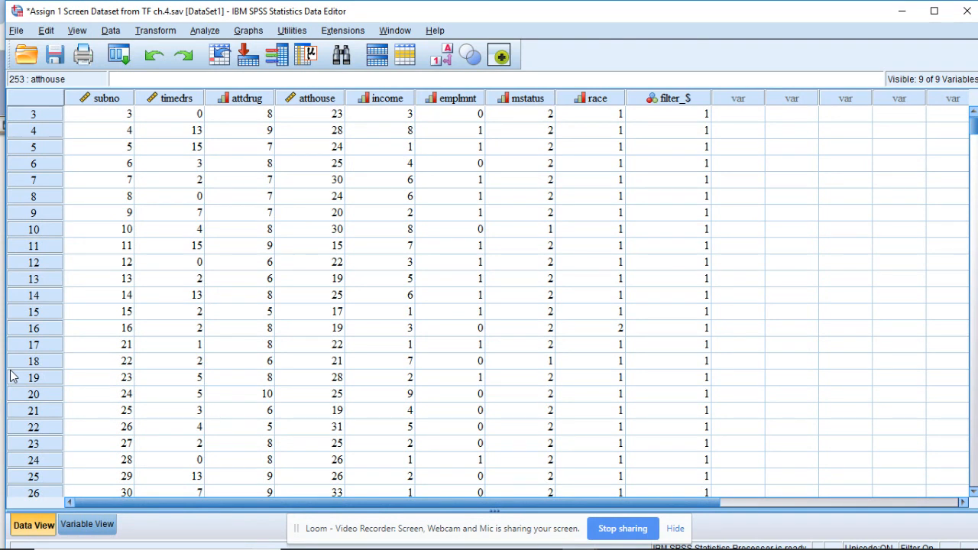
Step: Save the dataset with its new filter variable
click(56, 61)
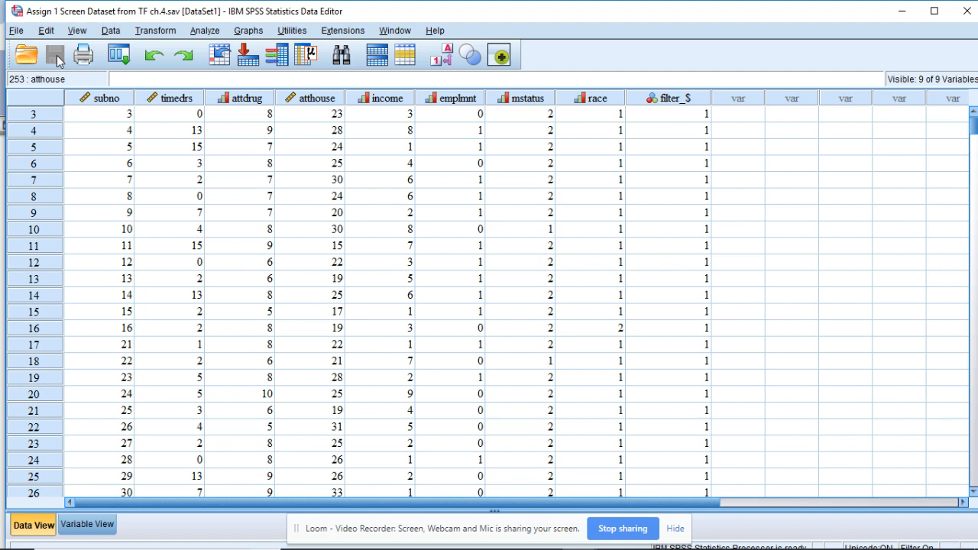
click(110, 33)
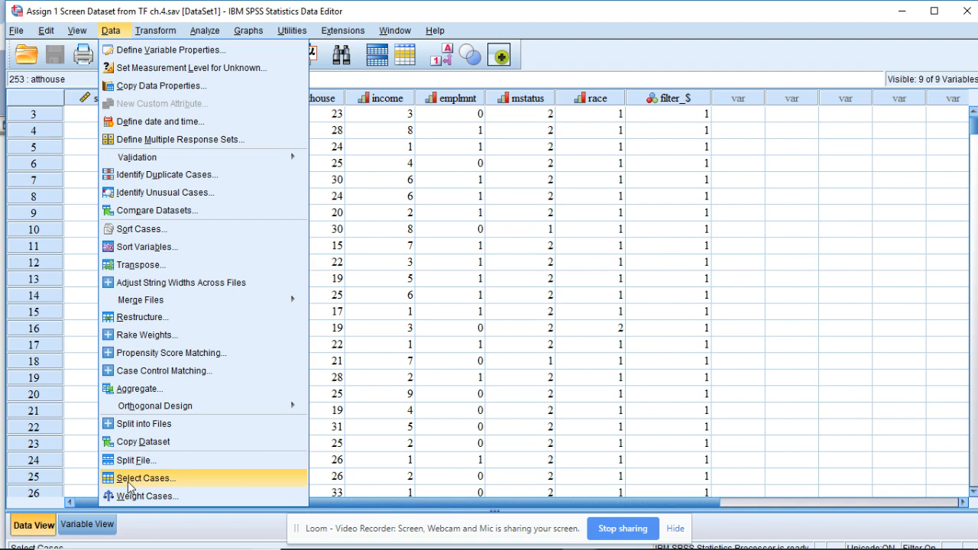
click(461, 426)
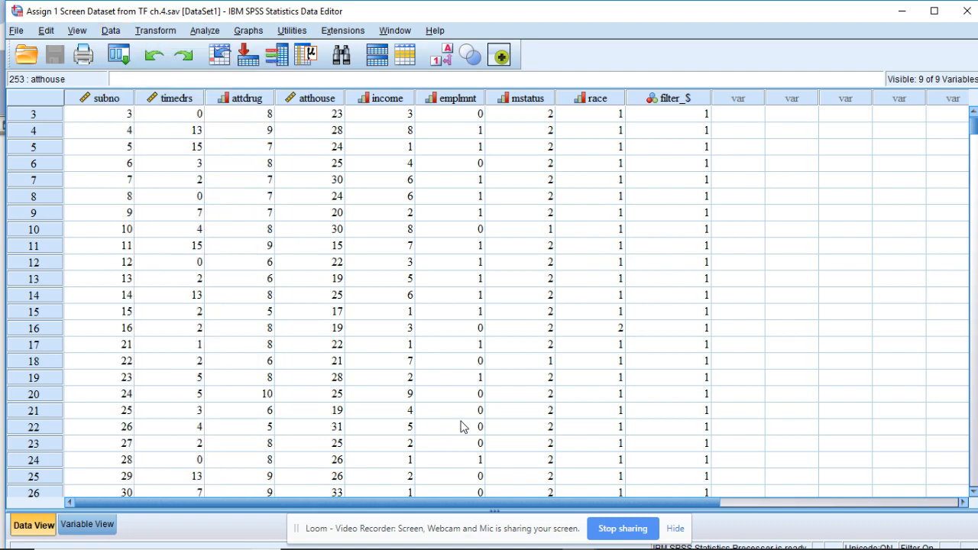
right_click(460, 427)
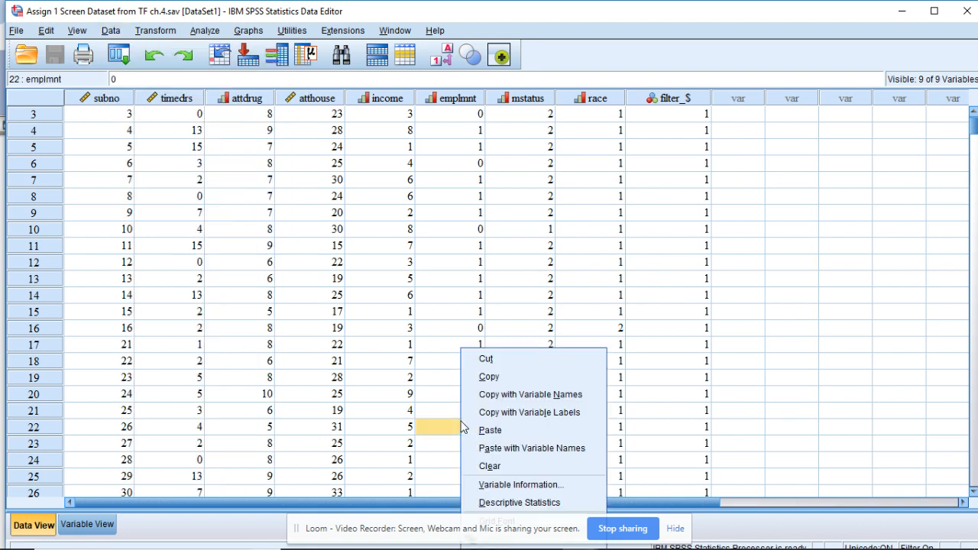
click(879, 246)
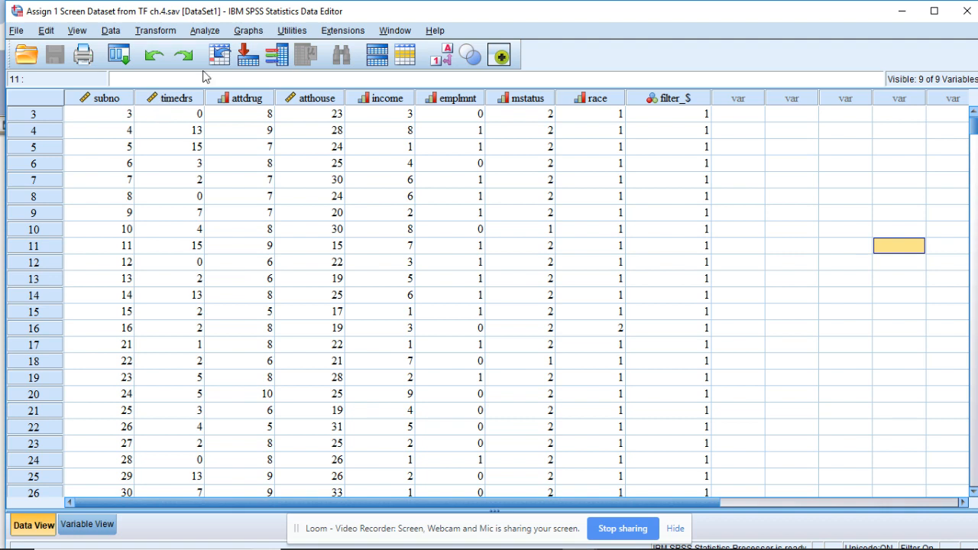
Step: Define a legacy simple scatterplot of the dataset with Visits to health professionals on the X axis
click(248, 31)
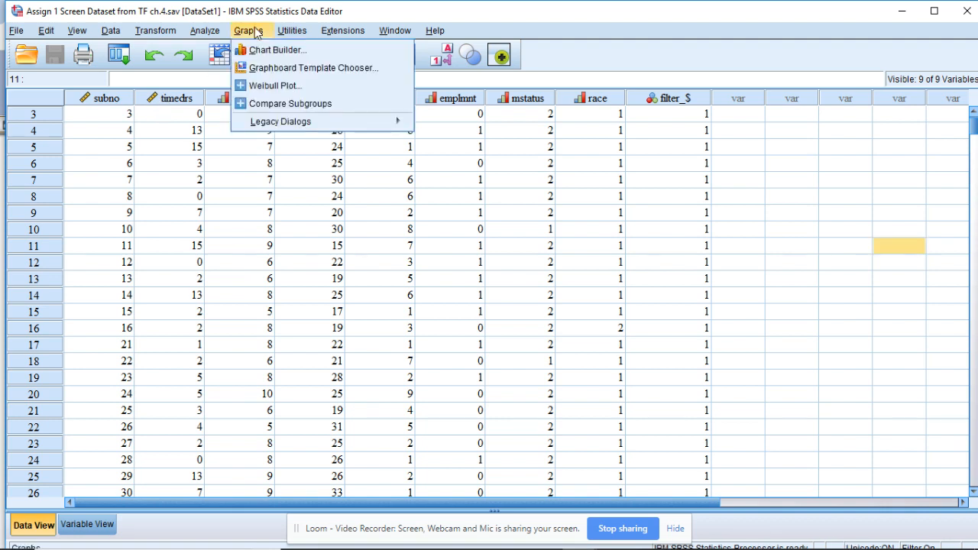
mouse_move(263, 126)
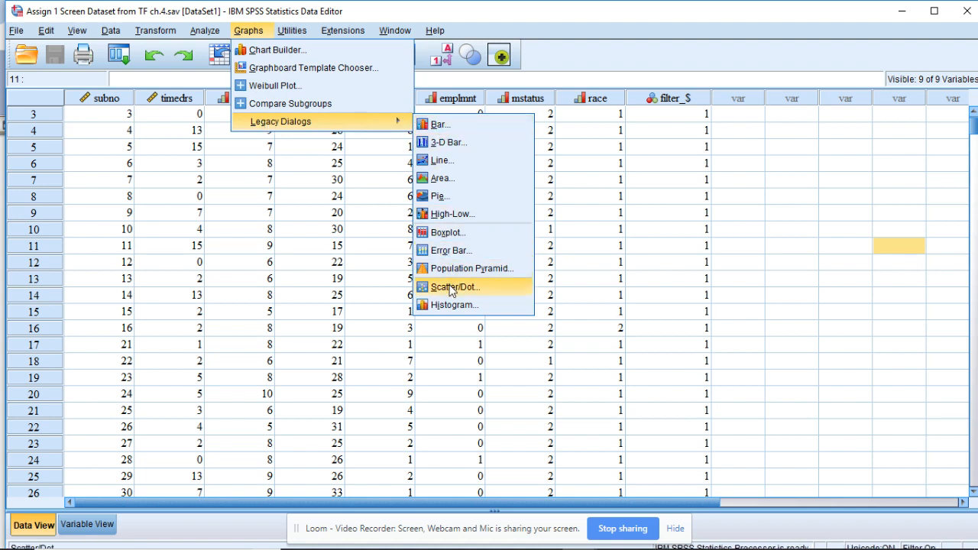
click(453, 289)
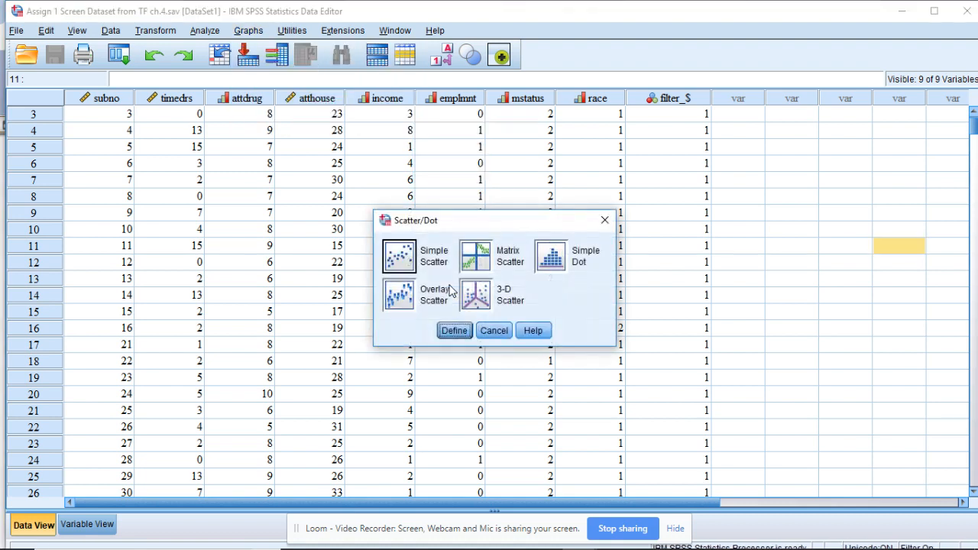
click(401, 261)
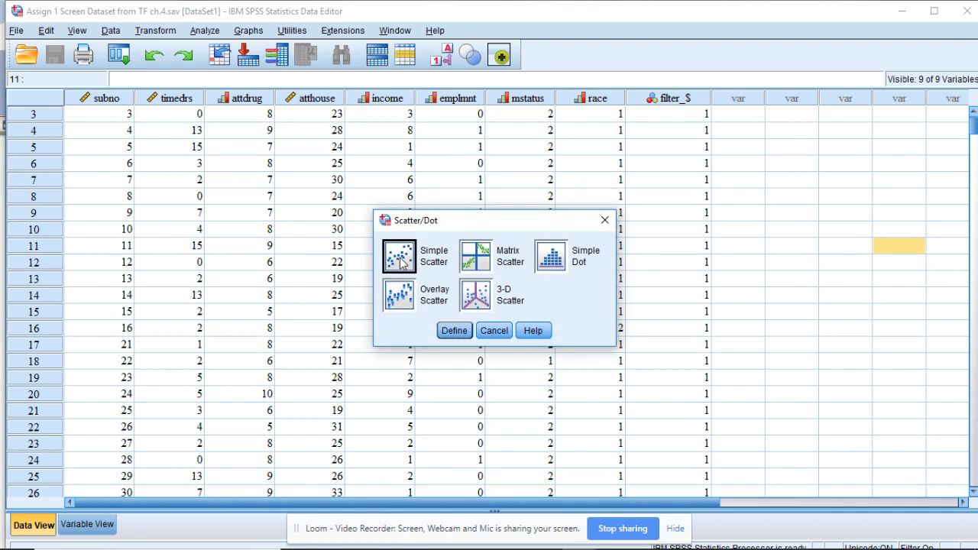
click(454, 331)
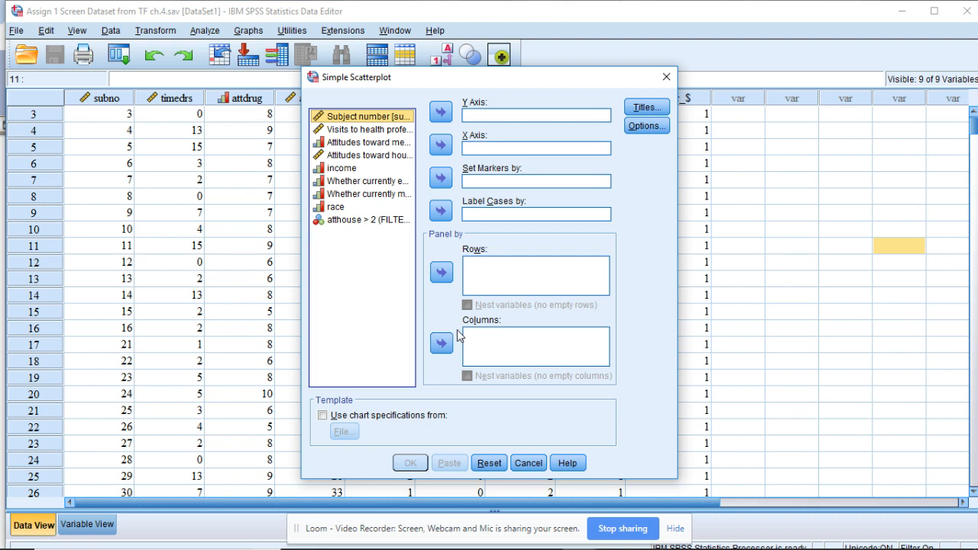
click(372, 131)
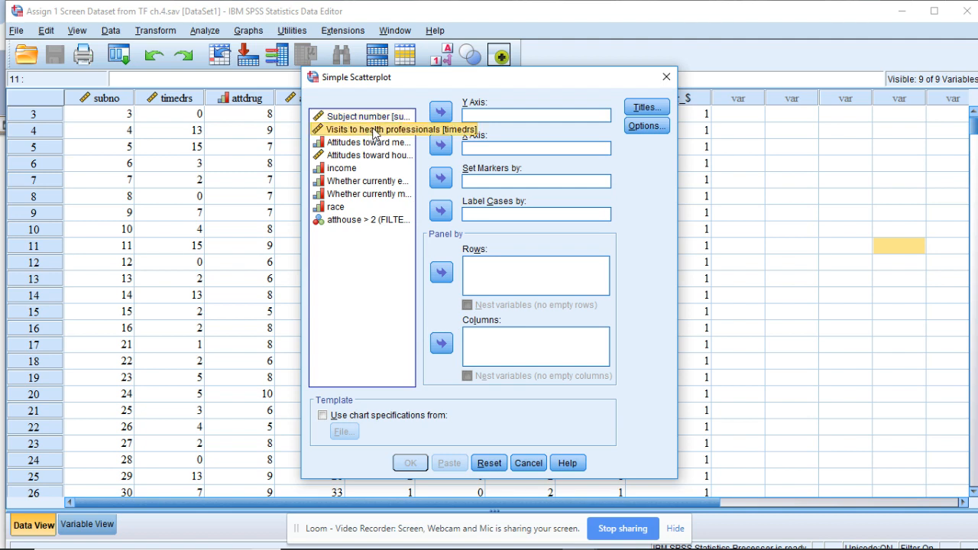
click(442, 147)
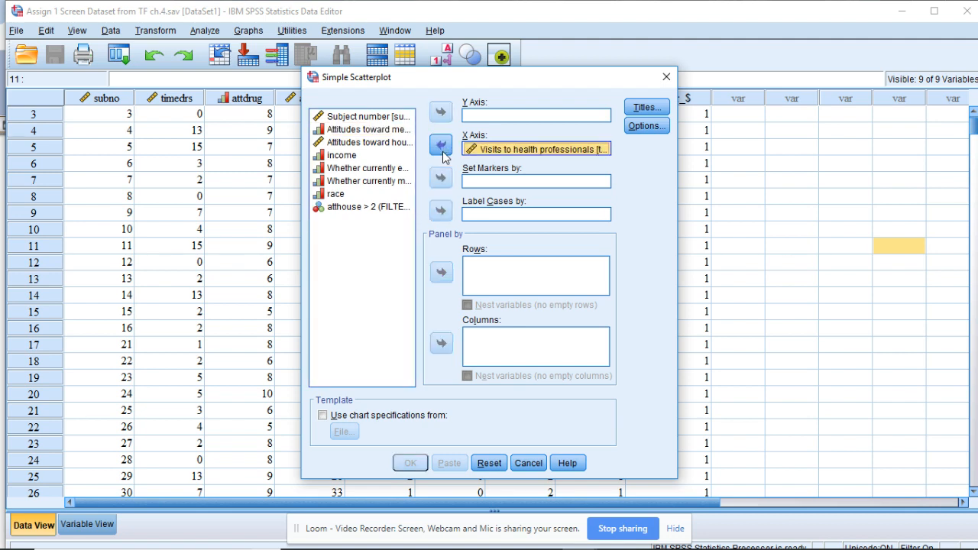
Step: Put Attitudes toward medication on the Y axis, keep the default missing-value options, and generate the scatterplot
click(376, 131)
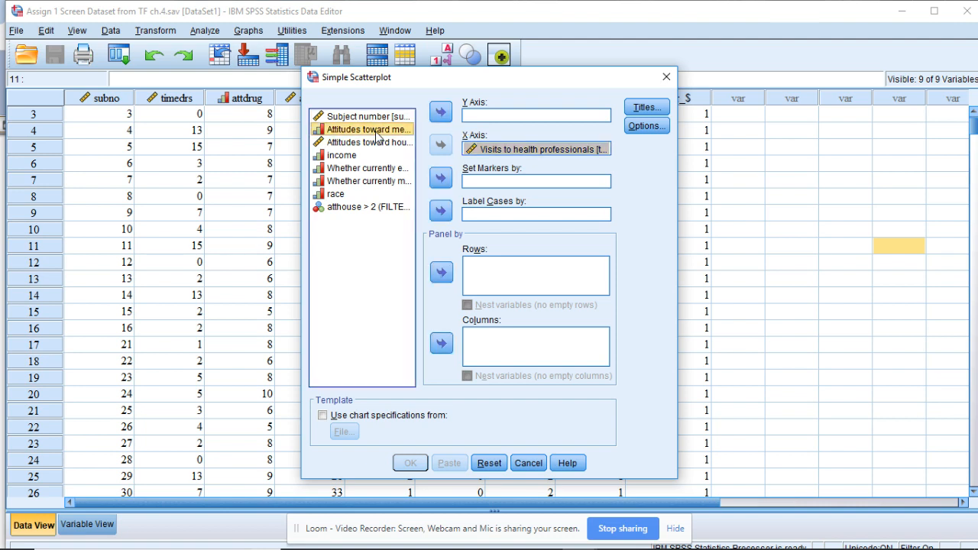
click(438, 113)
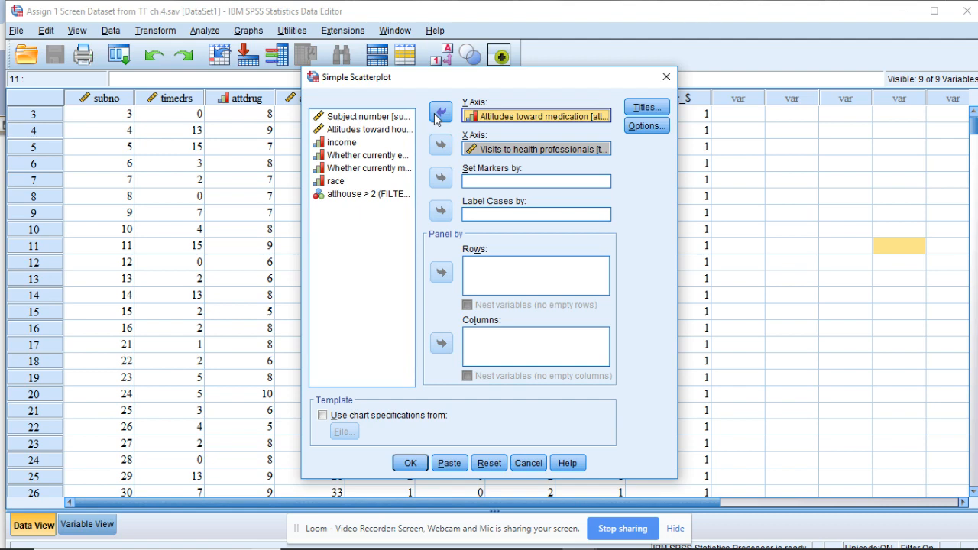
click(655, 128)
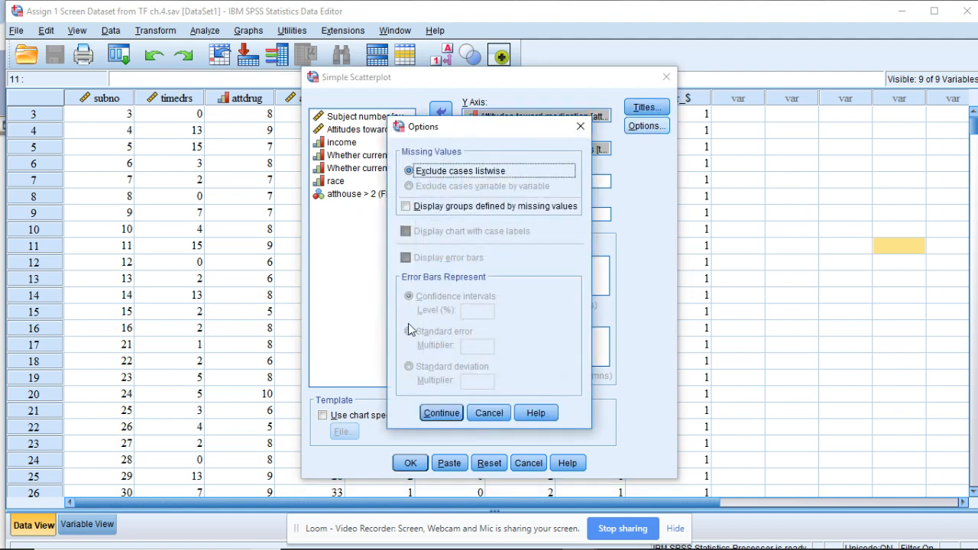
click(489, 413)
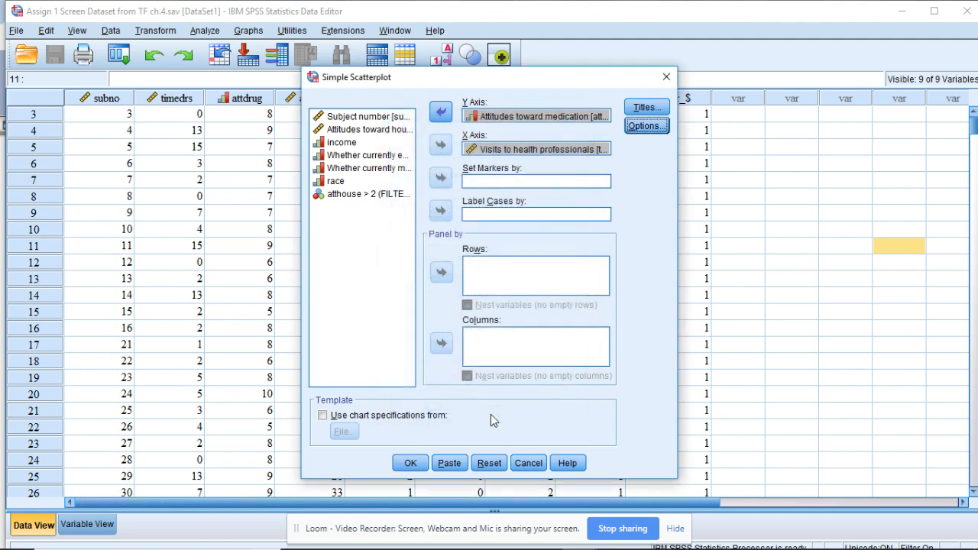
click(410, 463)
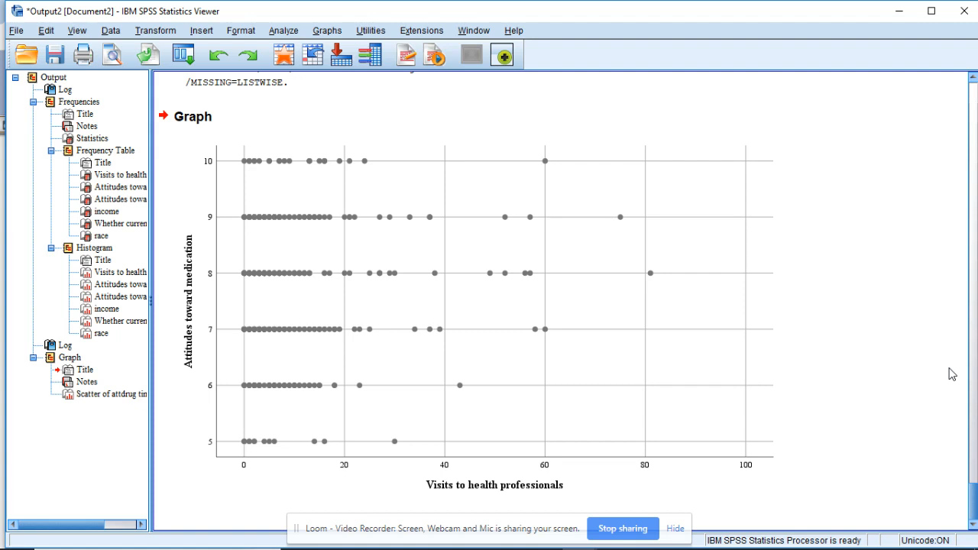
Step: Switch back to the dataset window and start computing a new variable with the target name LTIMEDRS
click(766, 210)
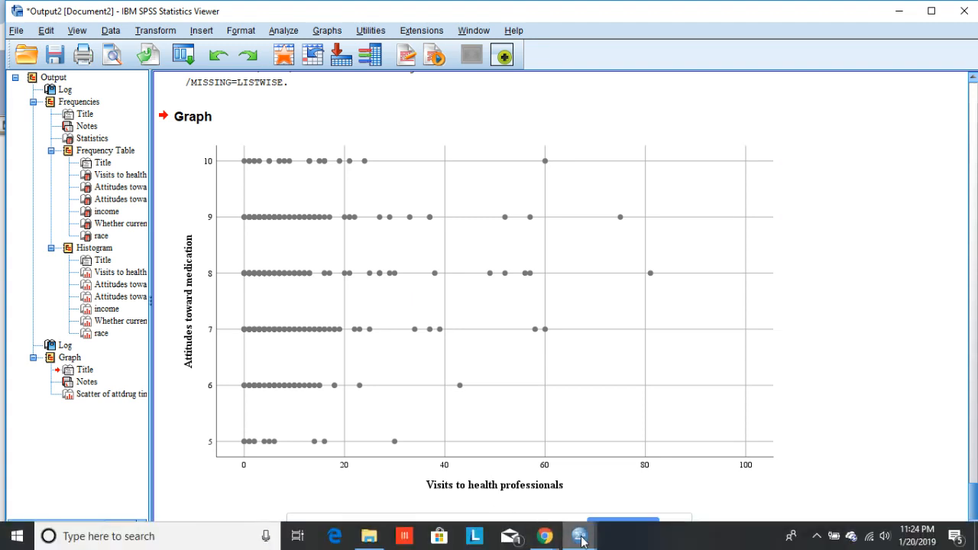
mouse_move(581, 539)
click(532, 509)
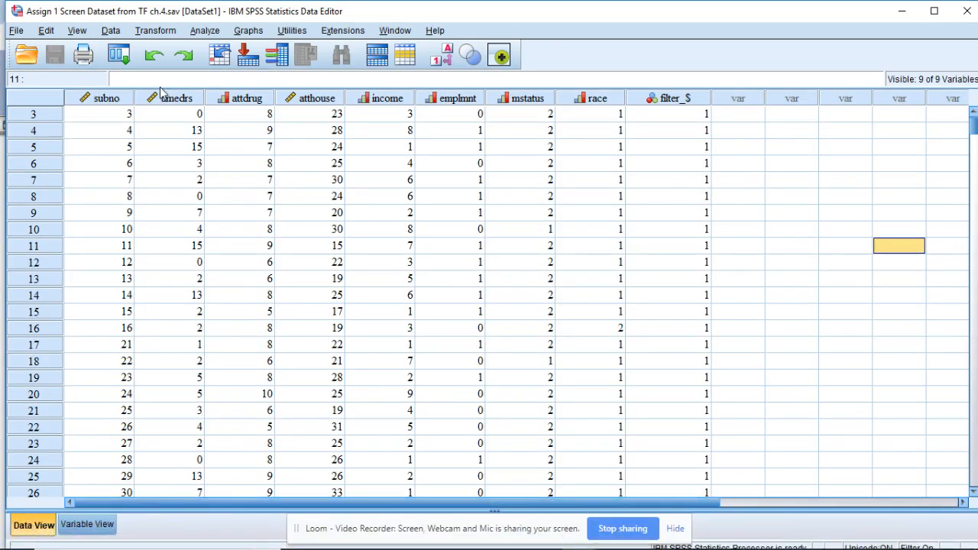
click(158, 32)
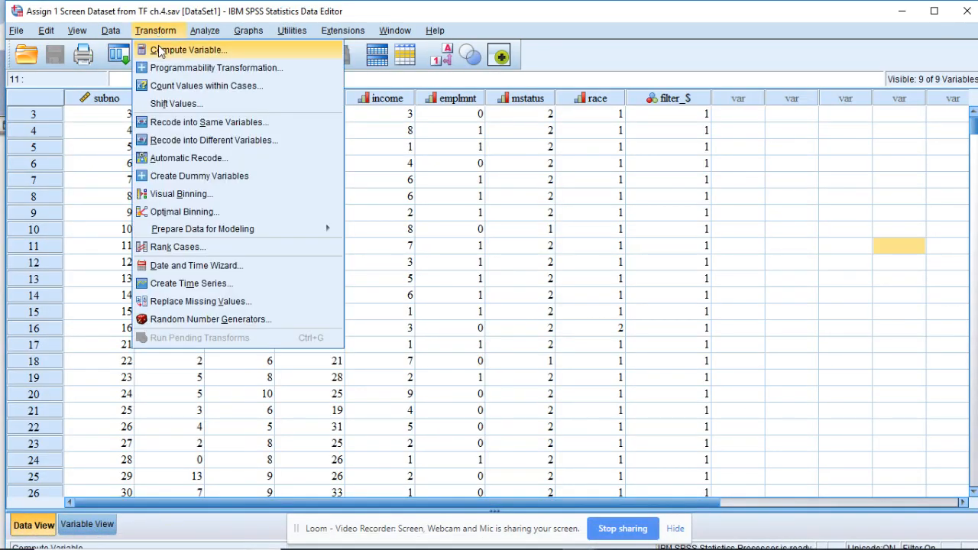
click(161, 51)
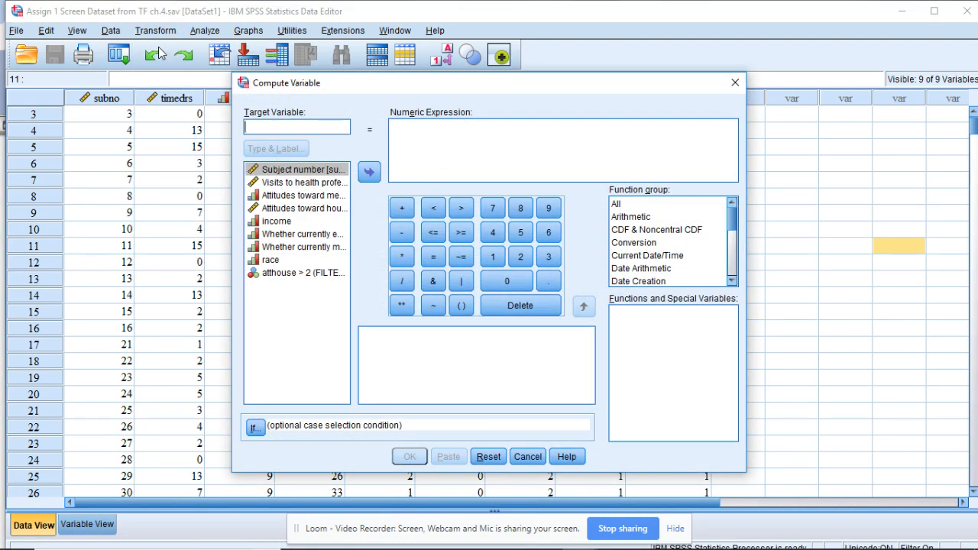
text(s)
key(BackSpace)
text(LT)
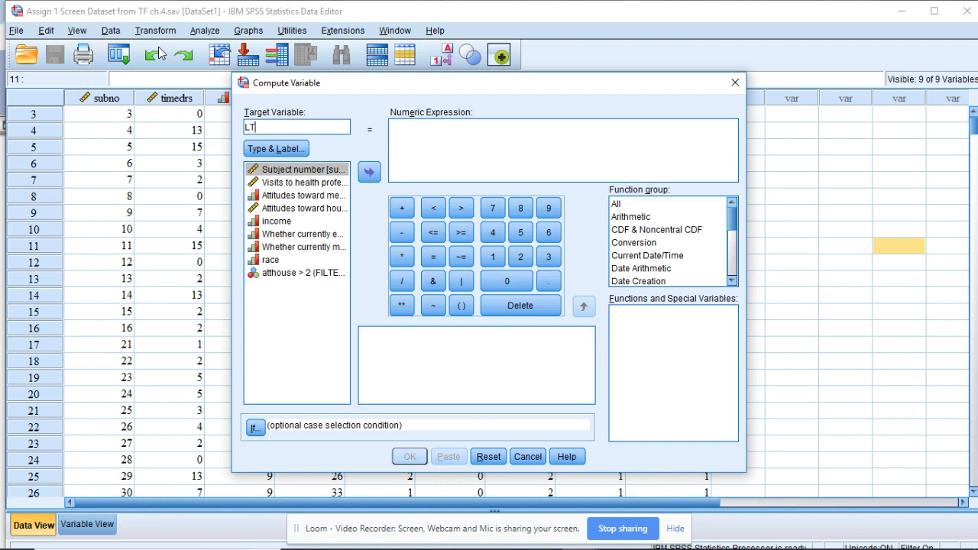
text(IMEDRS)
Step: Set the numeric expression to lg10(timedrs+1) and run the computation to create the log-transformed variable
click(413, 137)
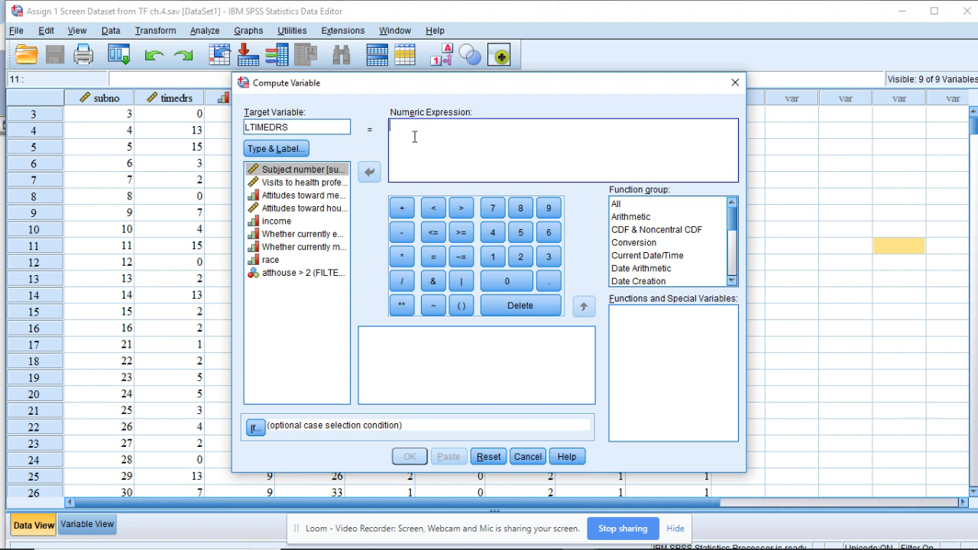
text(lg10)
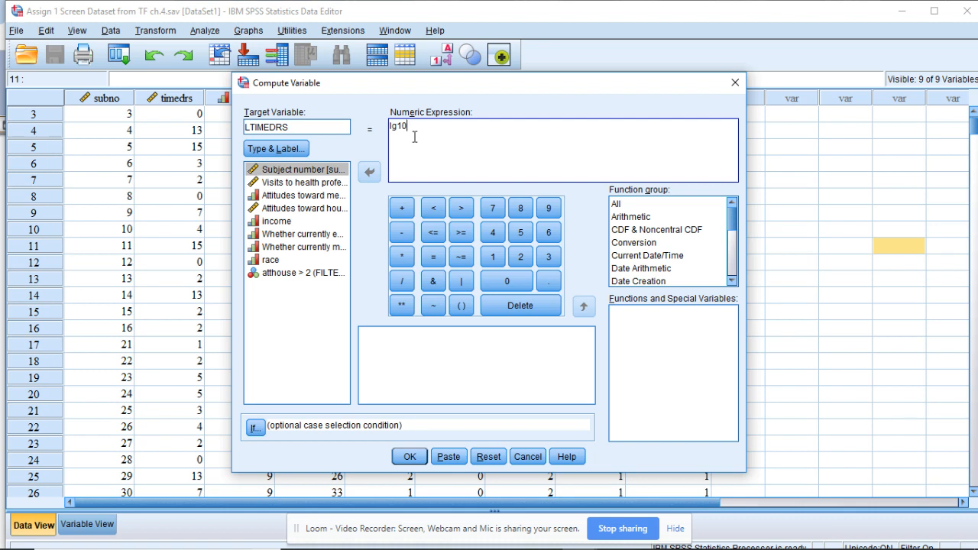
text(()
click(319, 183)
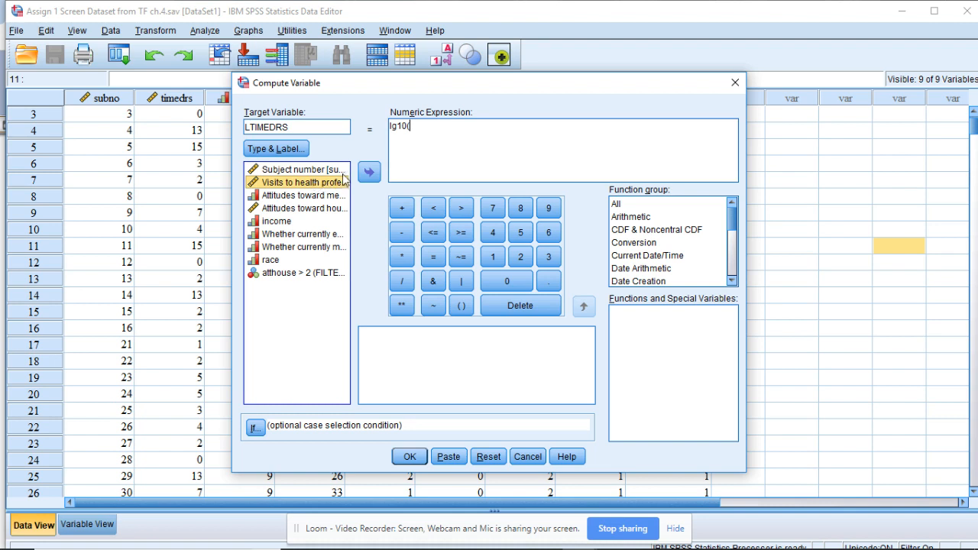
click(369, 175)
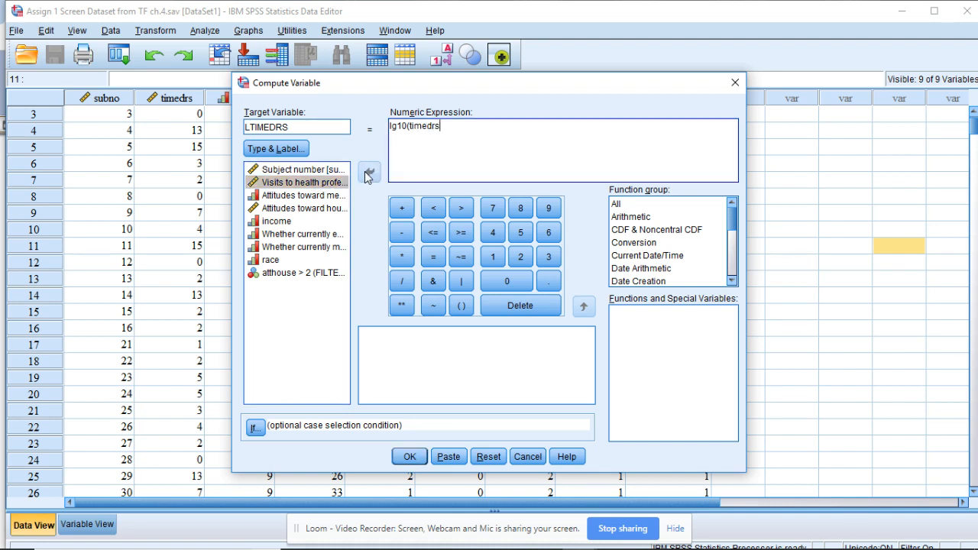
text(+1))
click(409, 456)
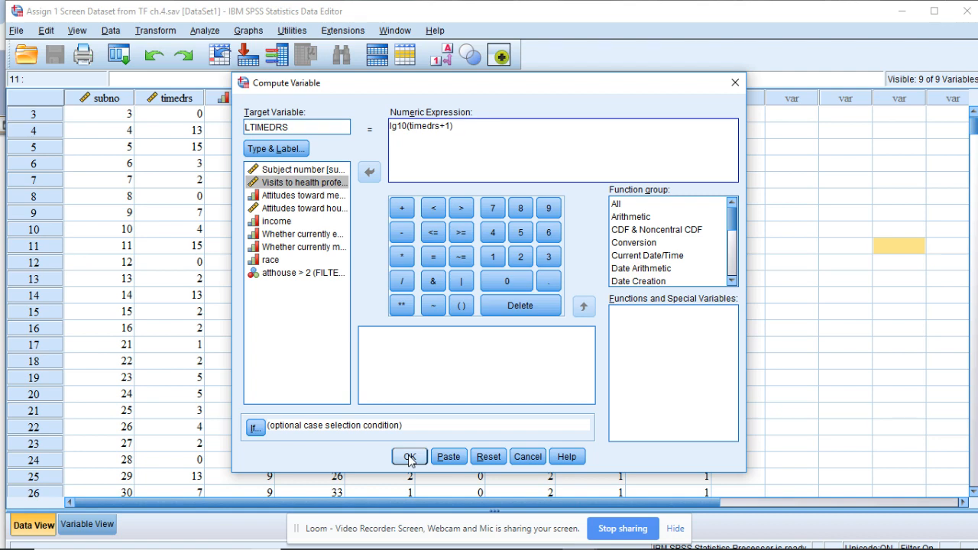
click(410, 457)
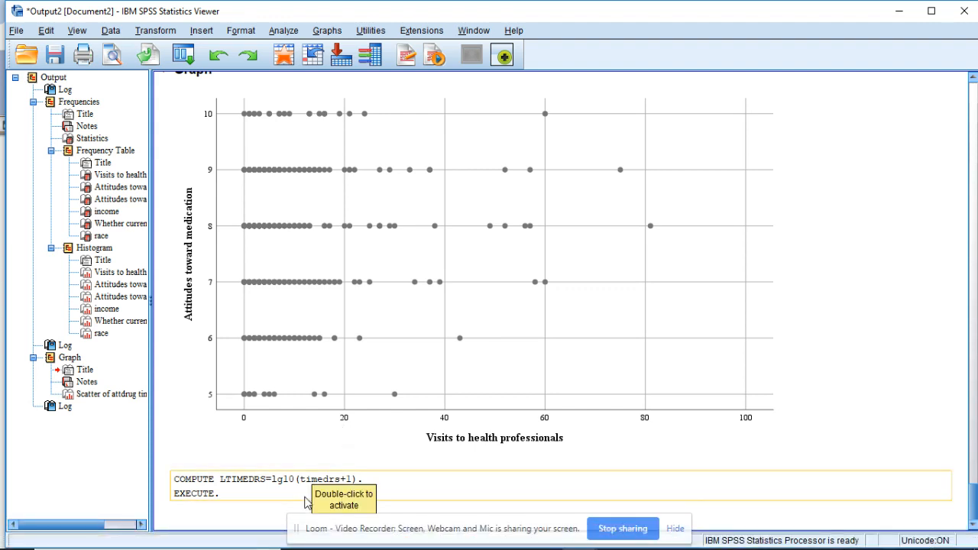
Step: Return to the dataset window and open the Frequencies analysis from the descriptive statistics
mouse_move(580, 540)
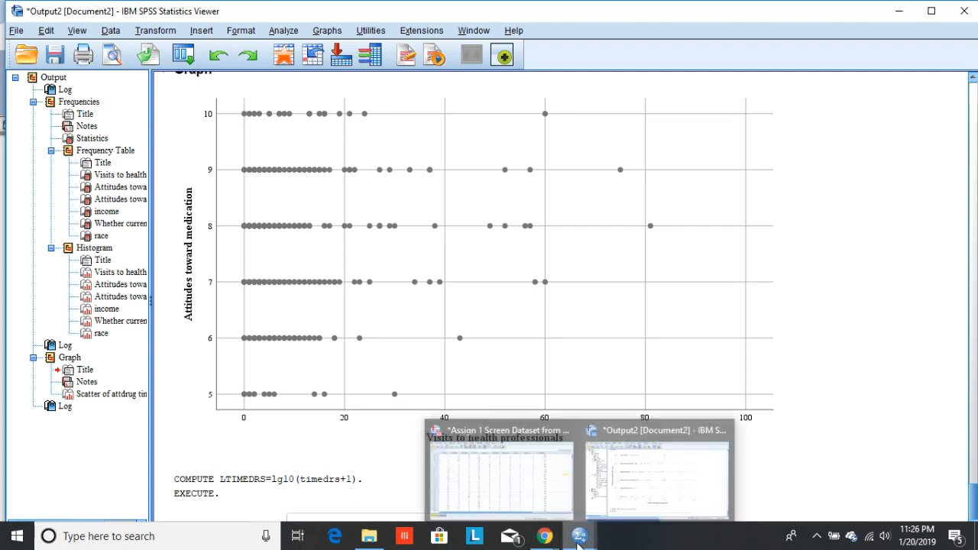
click(531, 486)
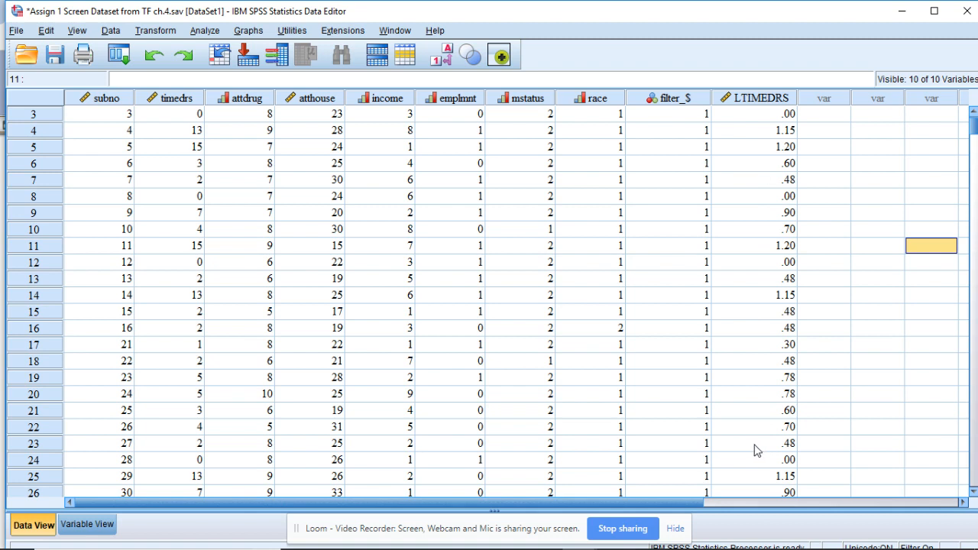
click(216, 34)
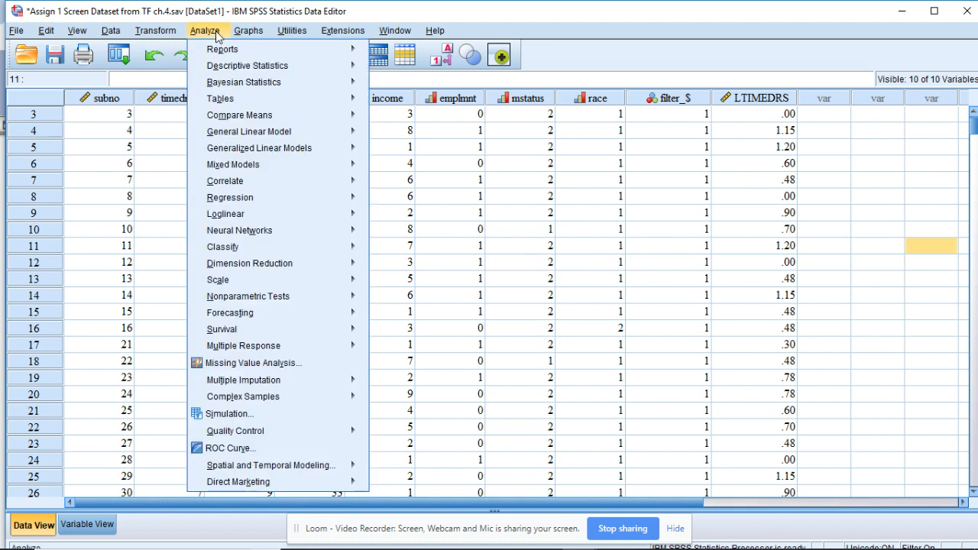
mouse_move(241, 70)
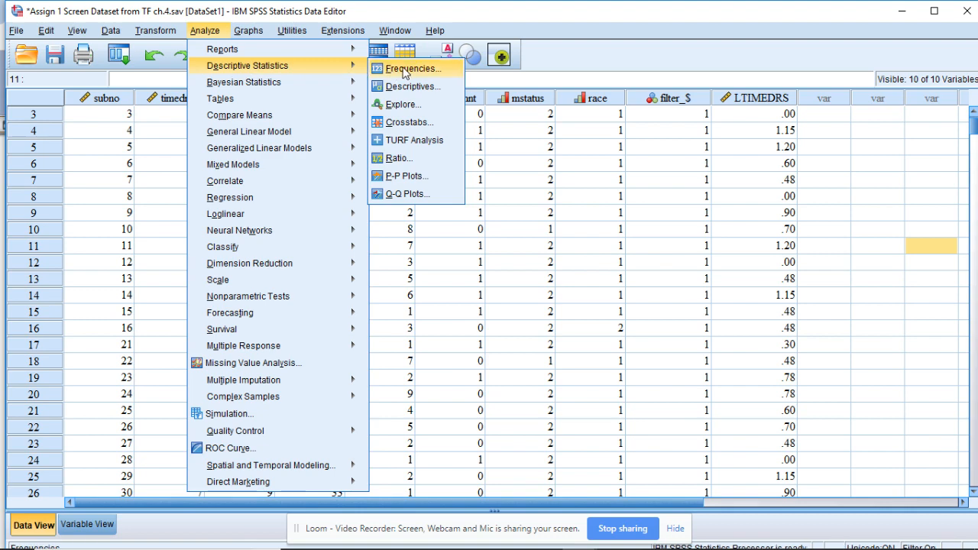
click(405, 69)
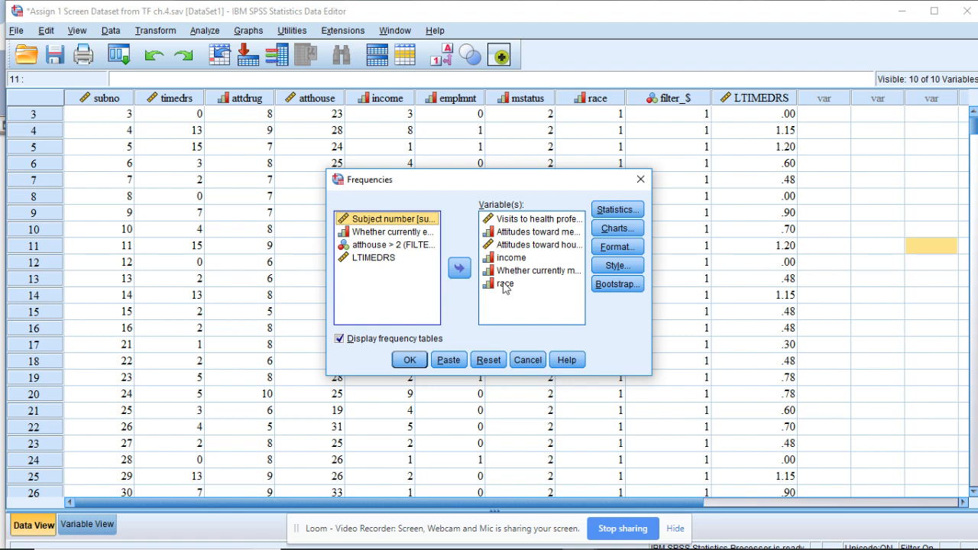
Step: Clear the Frequencies analysis list by removing race, marital status, income, attitudes toward housework, attitudes toward medication, and visits to health professionals
click(504, 284)
click(459, 268)
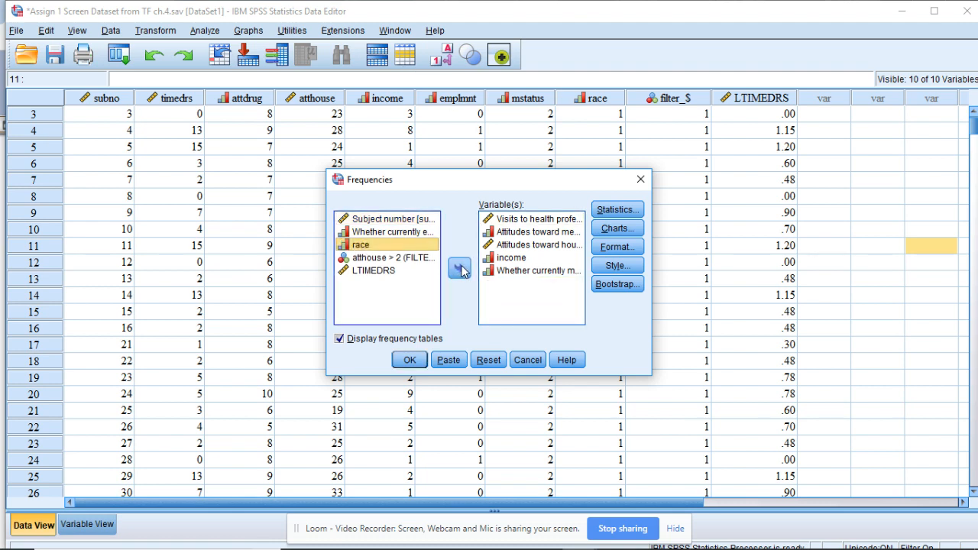
click(508, 272)
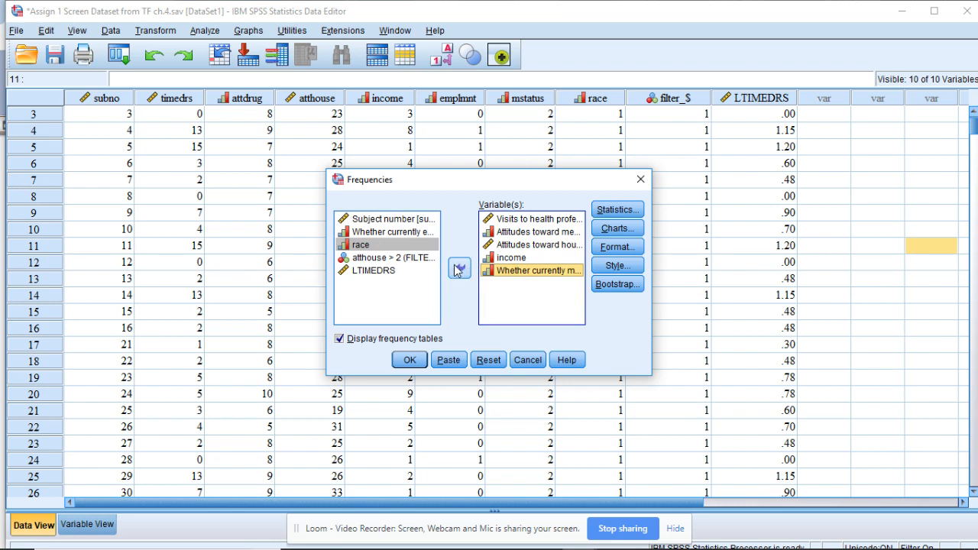
click(457, 269)
click(508, 260)
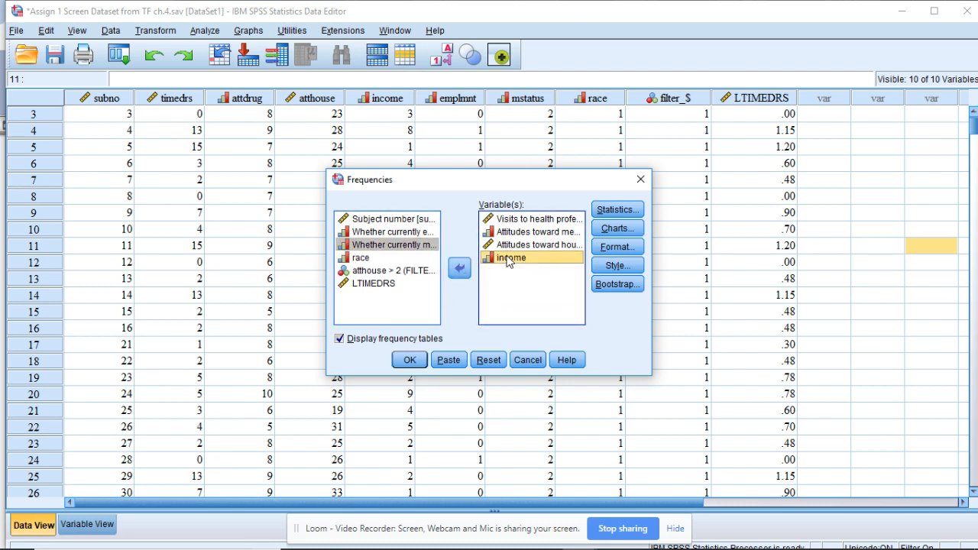
click(458, 268)
click(502, 244)
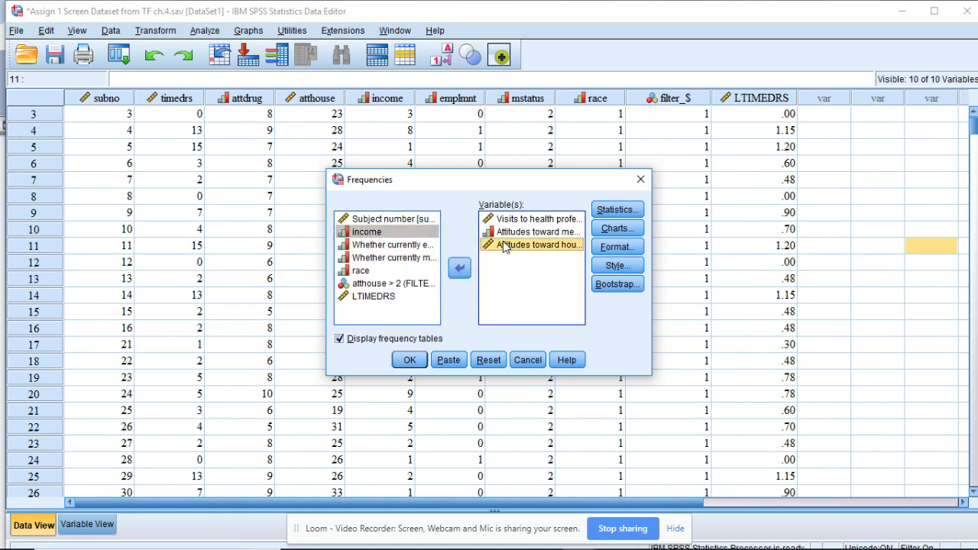
click(458, 268)
click(512, 233)
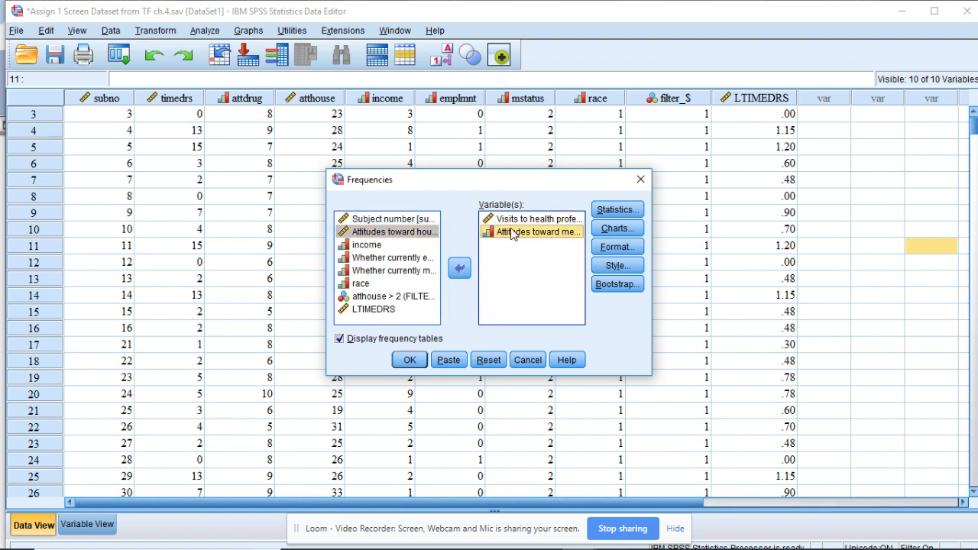
click(458, 268)
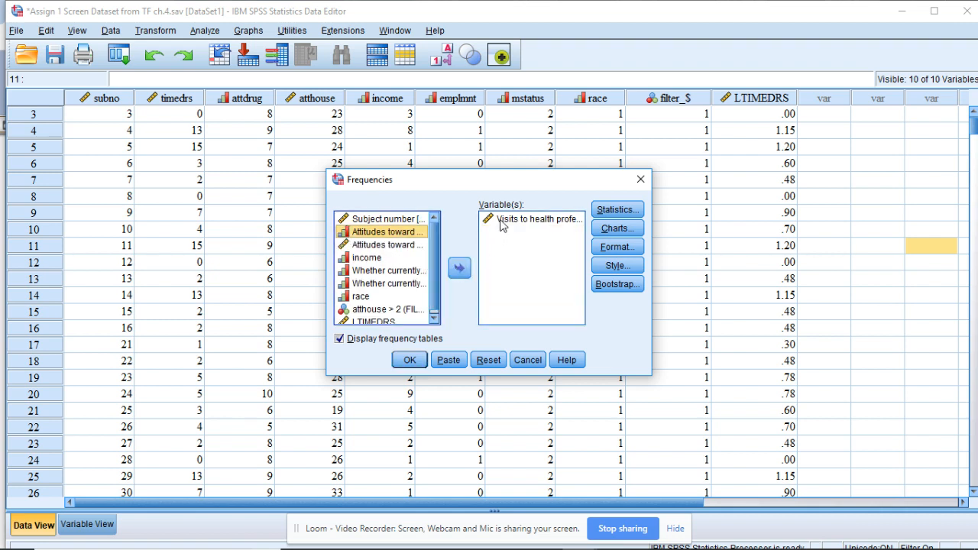
click(501, 221)
click(459, 267)
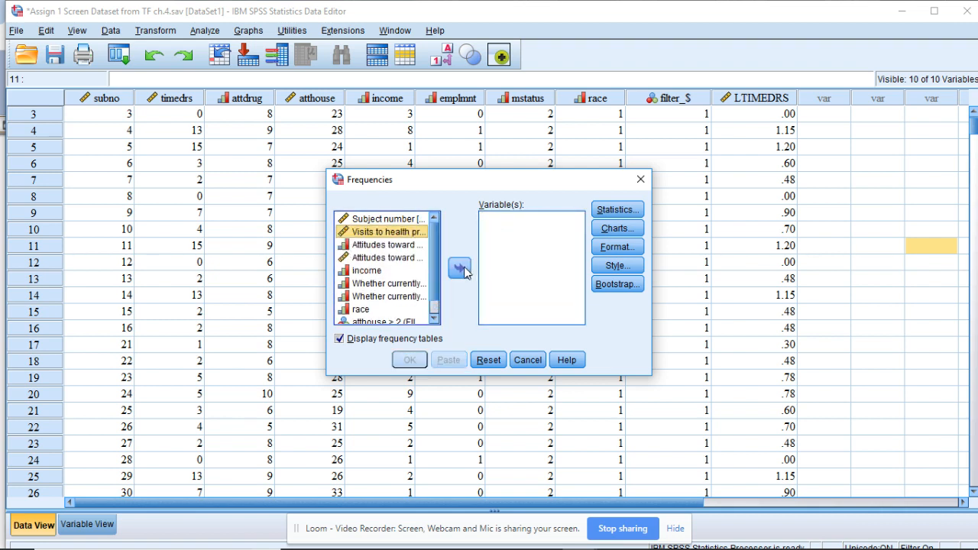
Step: Add LTIMEDRS as the only variable in the Frequencies analysis and paste the commands into a syntax window
click(434, 320)
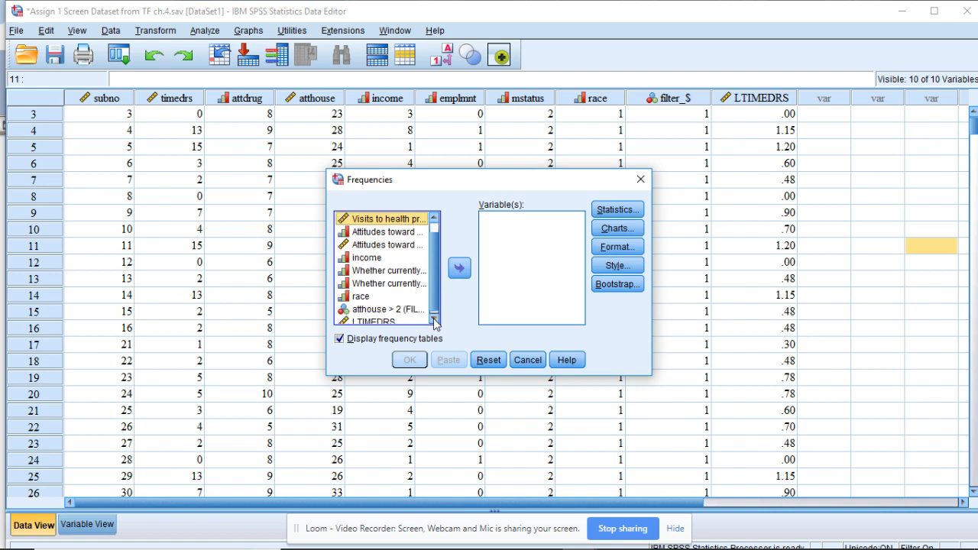
click(391, 321)
click(459, 269)
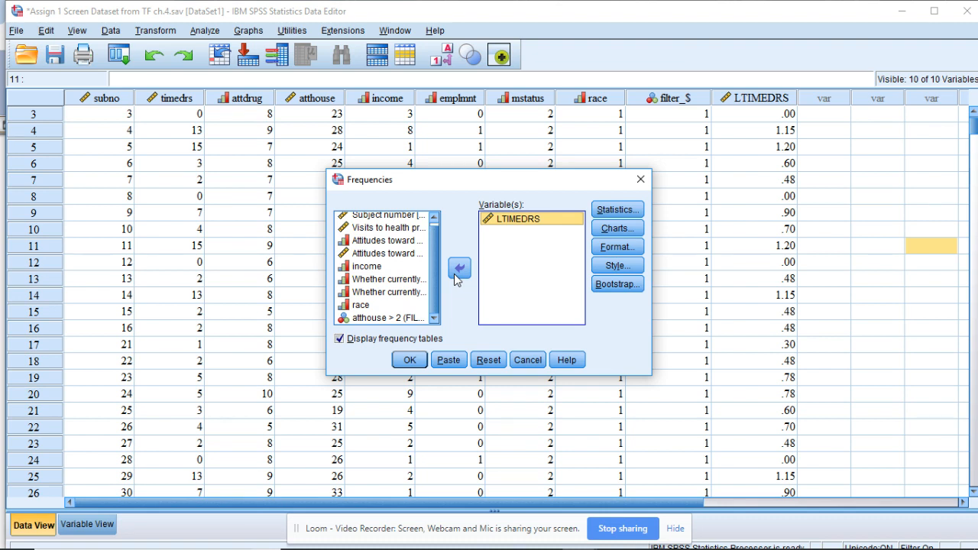
click(456, 361)
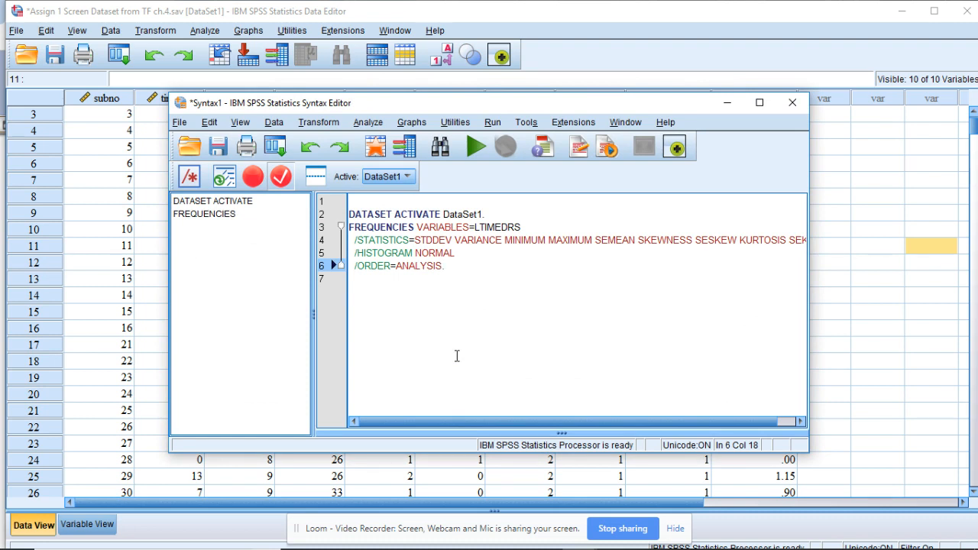
Step: Insert /FORMAT=NOTABLE after VARIABLES=LTIMEDRS in the FREQUENCIES syntax and run the command
click(524, 227)
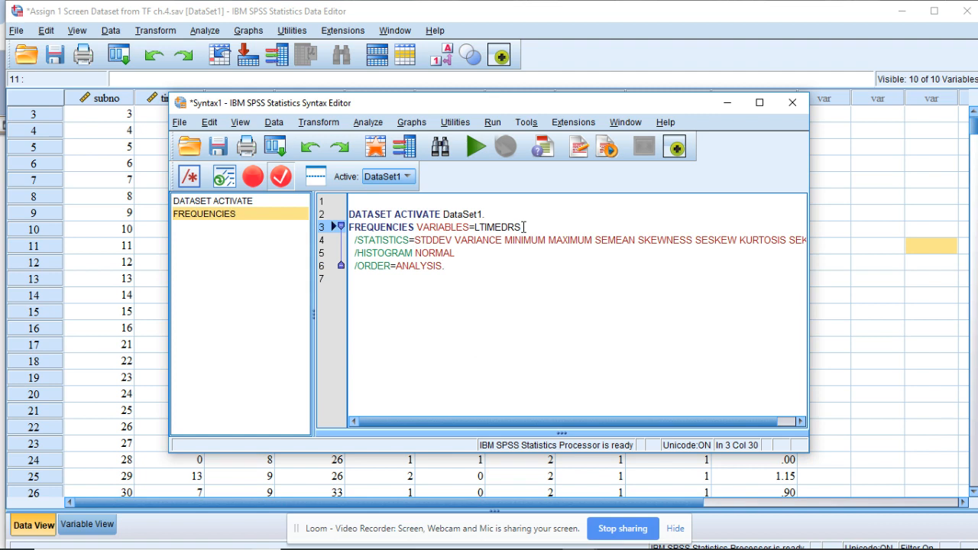
text(/)
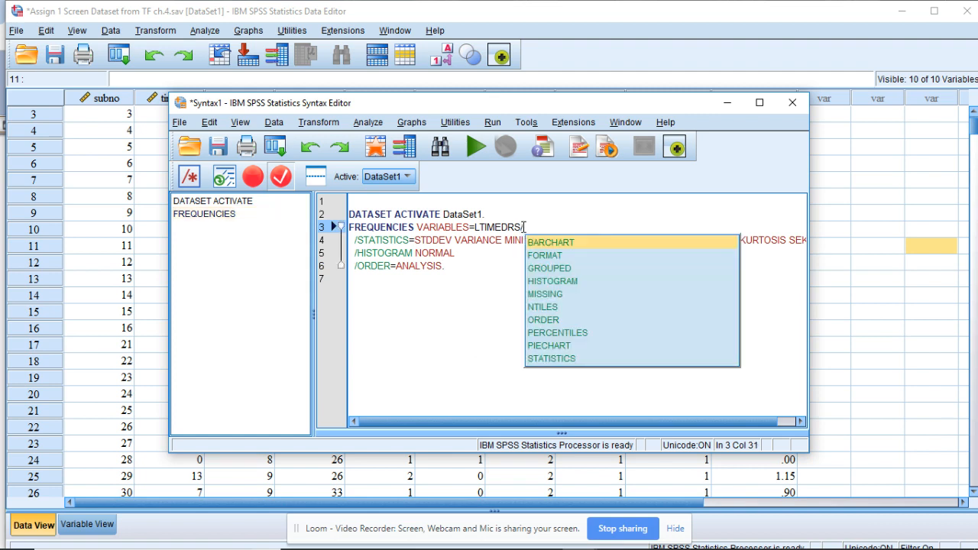
text(FORMA)
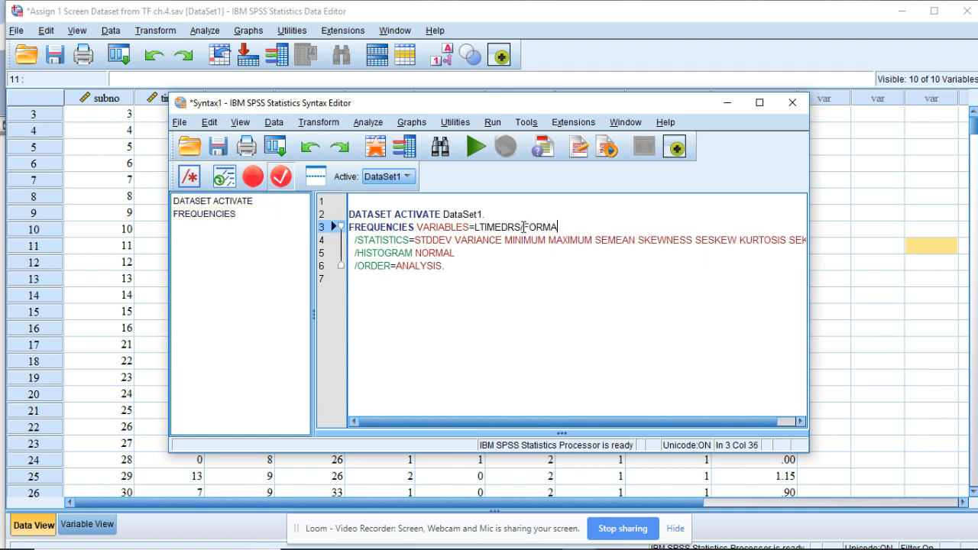
text(T=)
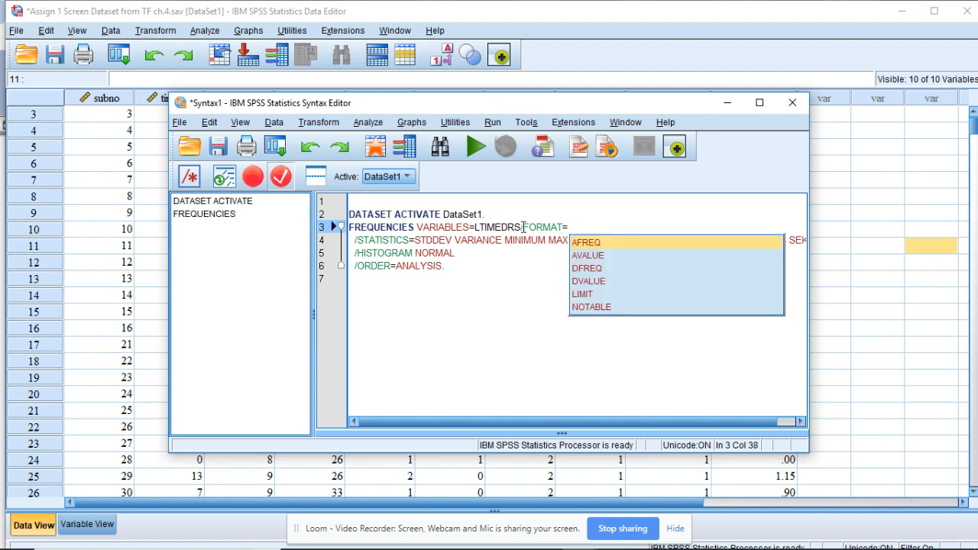
text(NOTABLE)
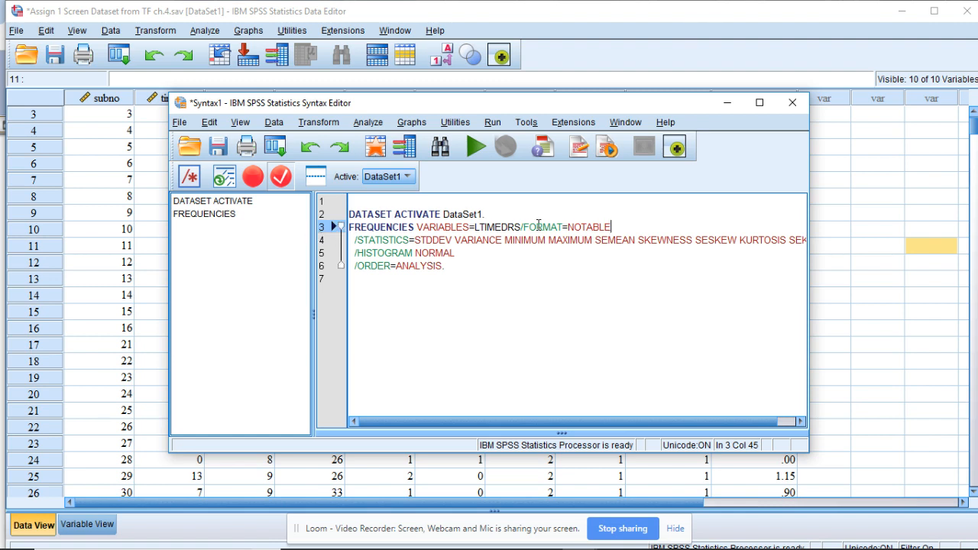
click(476, 148)
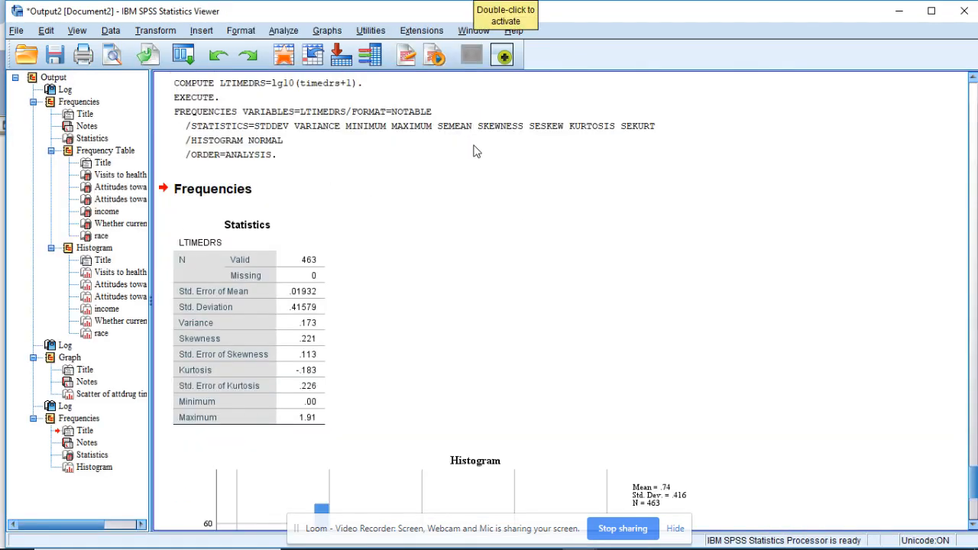
Step: Examine the LTIMEDRS statistics table for skewness and kurtosis, and review the histogram with its normal curve
scroll(465, 255, down, 6)
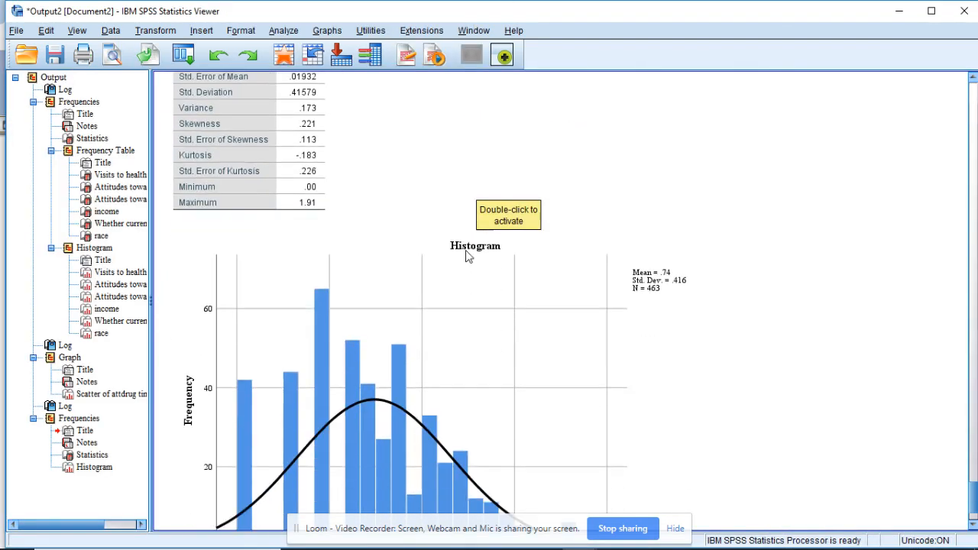
scroll(468, 256, up, 4)
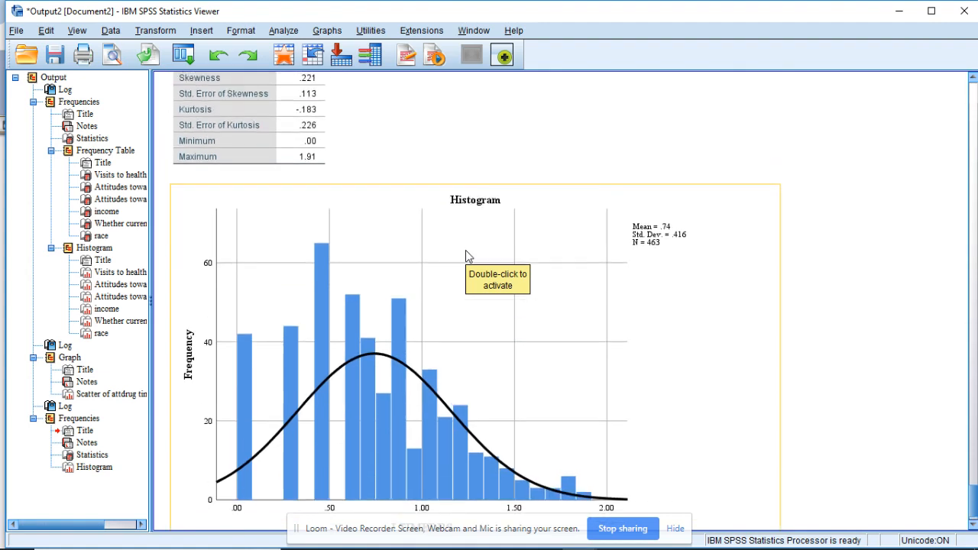
scroll(469, 257, up, 1)
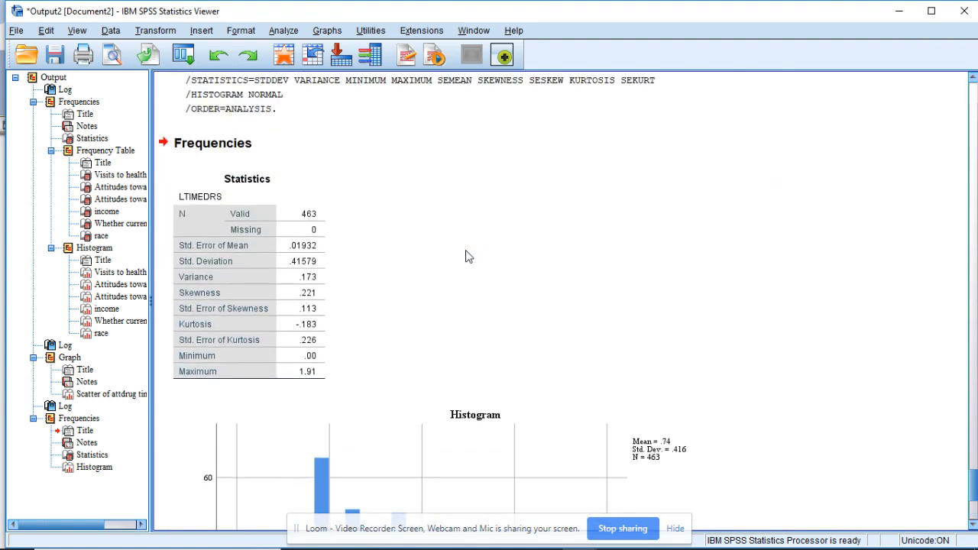
scroll(468, 256, up, 1)
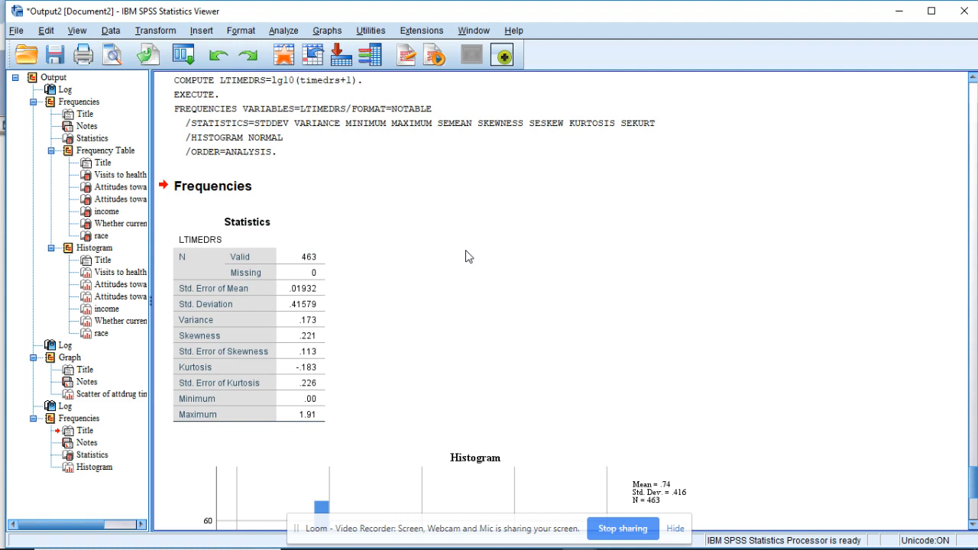
scroll(469, 257, down, 1)
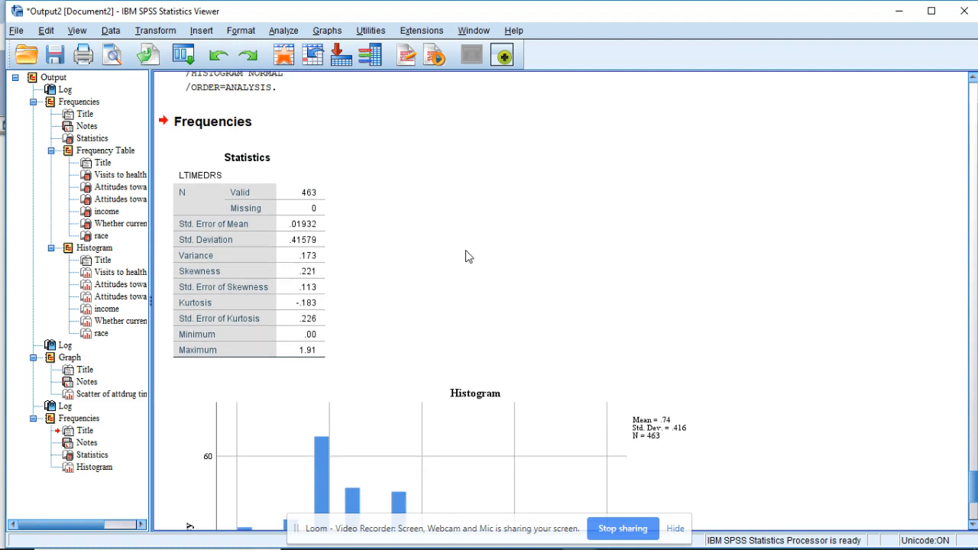
scroll(469, 256, down, 1)
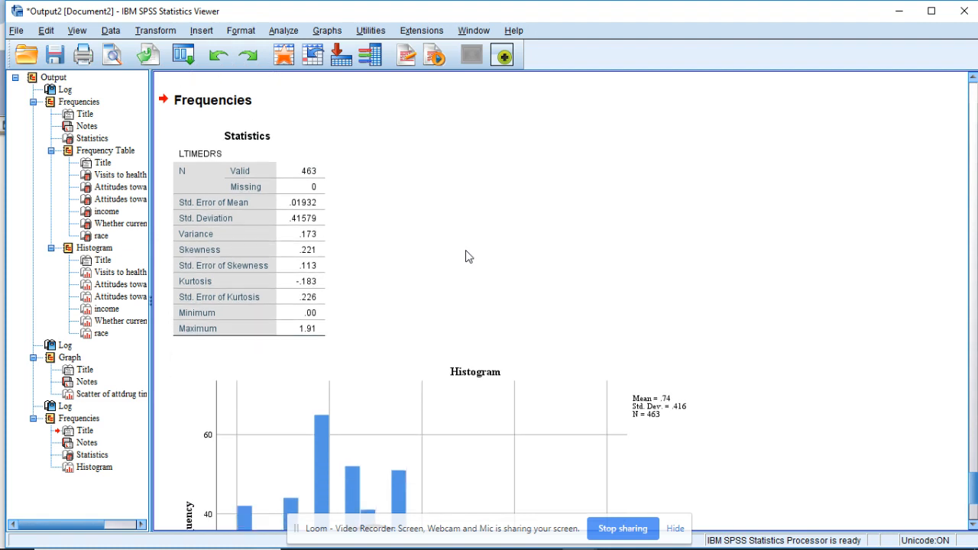
scroll(468, 256, down, 1)
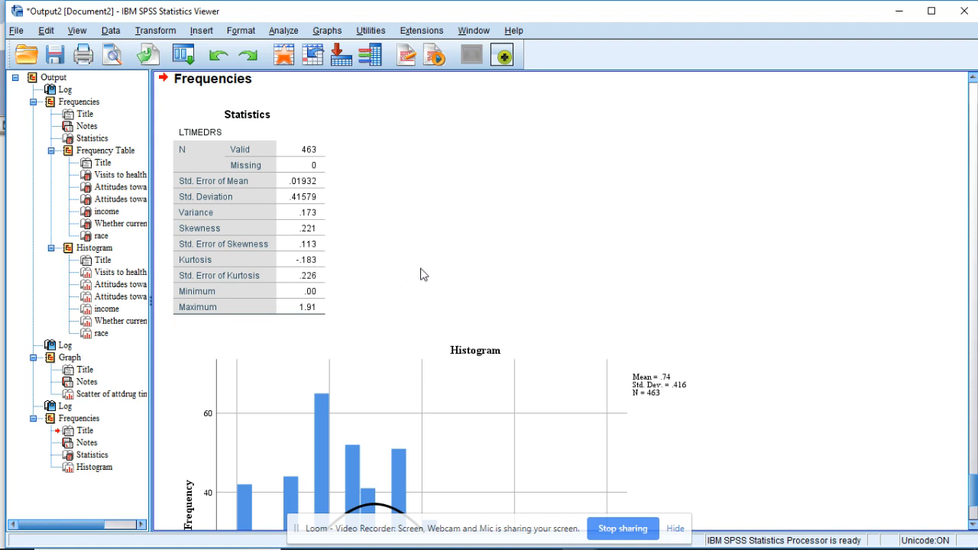
scroll(423, 275, down, 1)
scroll(423, 275, down, 3)
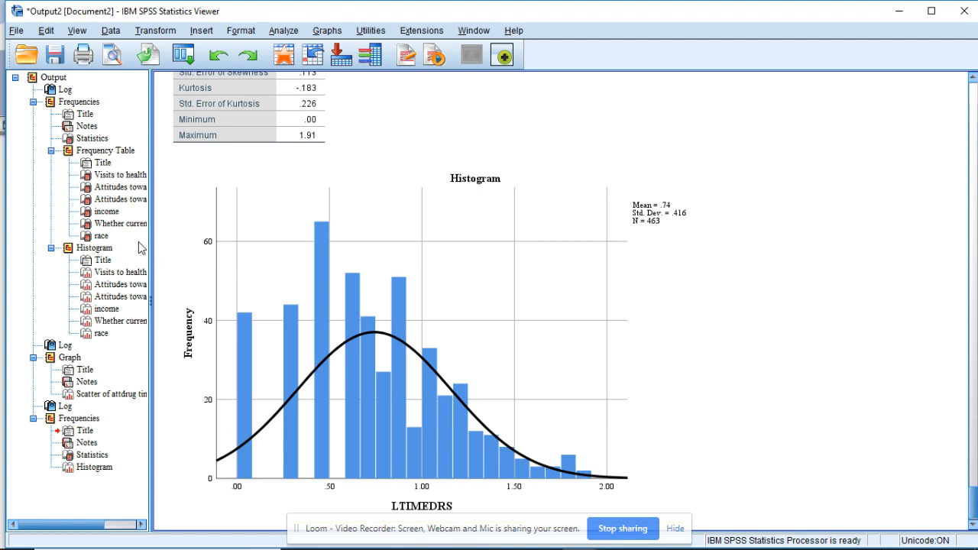
Step: Save the output document as OutputA in the Advanced Multivariate Stats folder
click(56, 61)
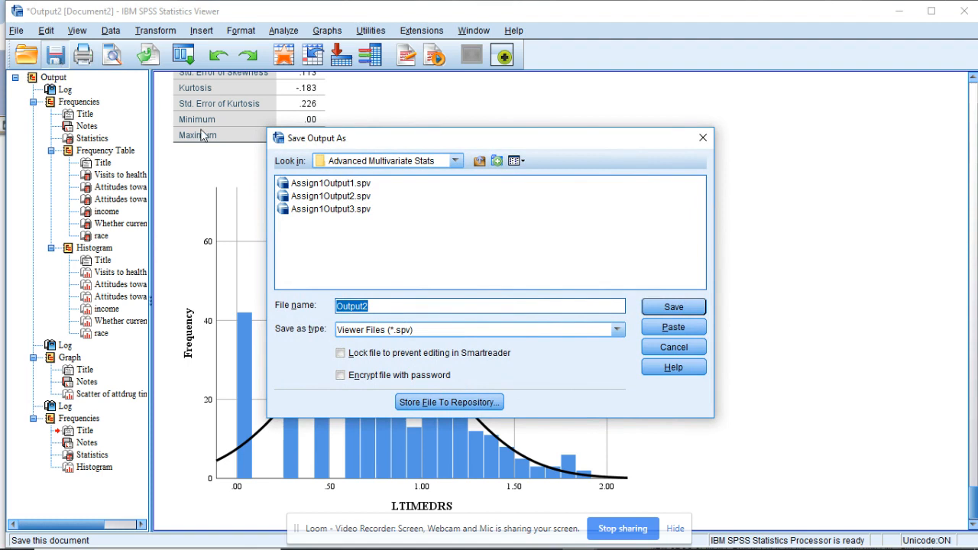
right_click(371, 305)
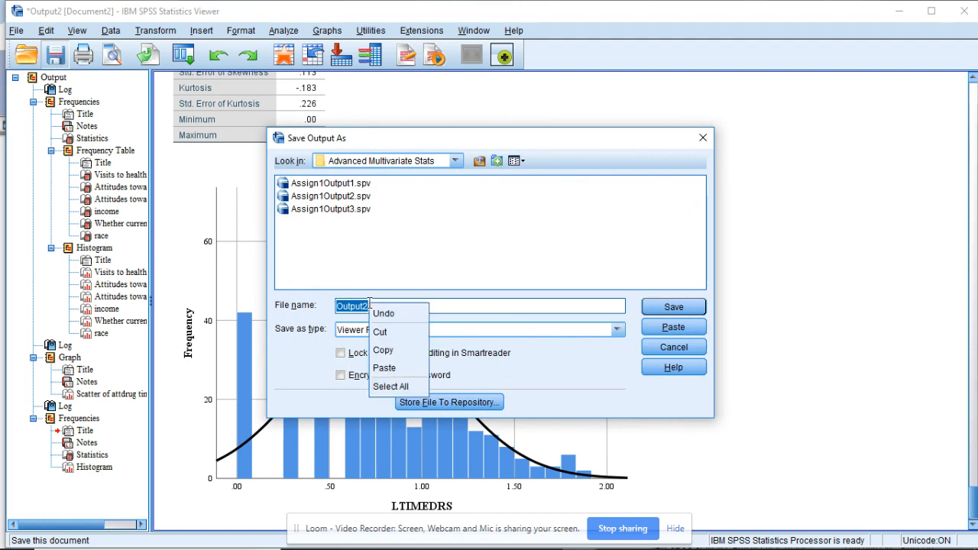
click(367, 306)
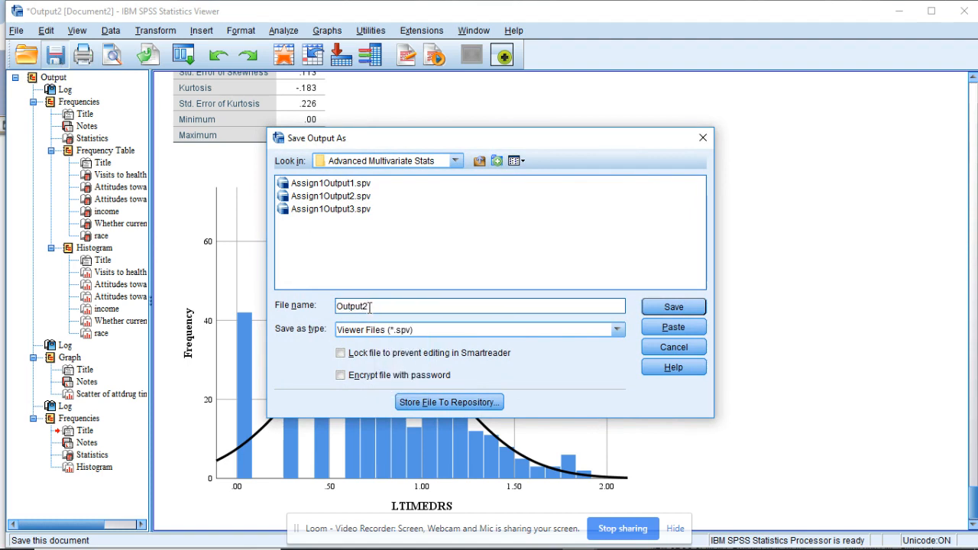
key(BackSpace)
text(A)
click(662, 309)
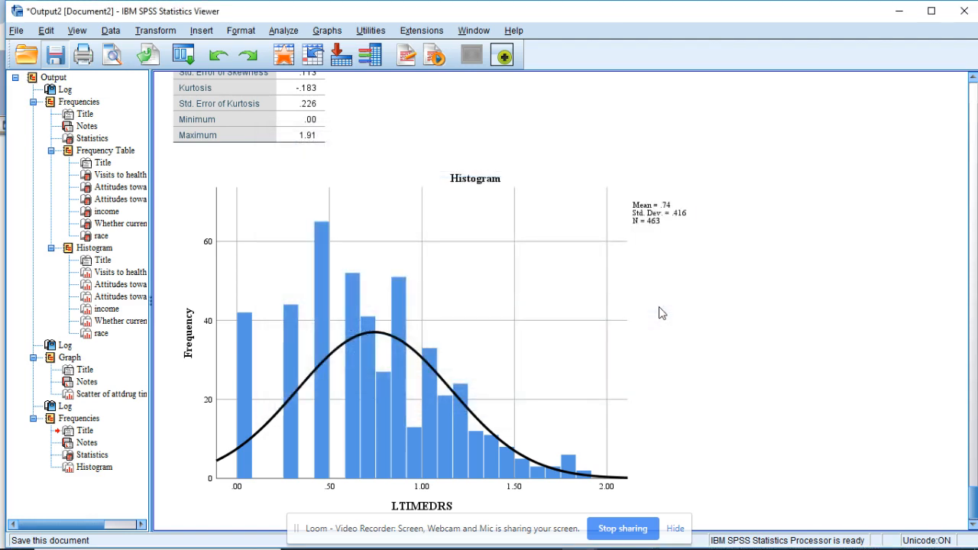
Step: Switch to the dataset window and save the dataset with the new LTIMEDRS variable
mouse_move(554, 546)
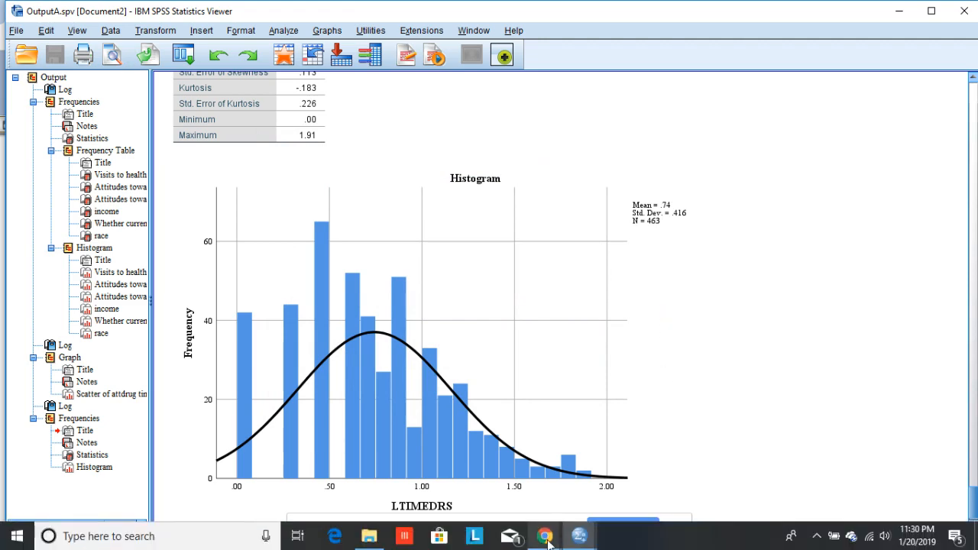
mouse_move(579, 537)
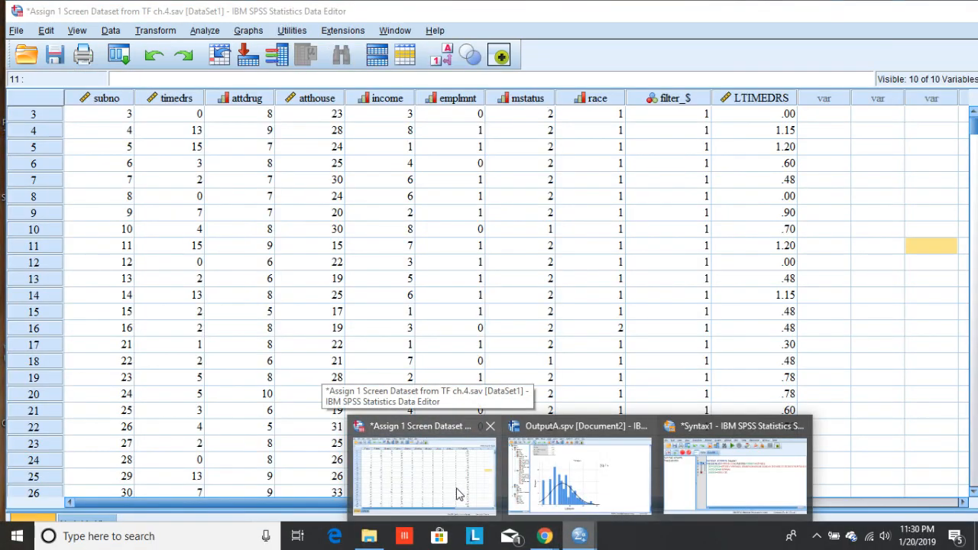
click(458, 493)
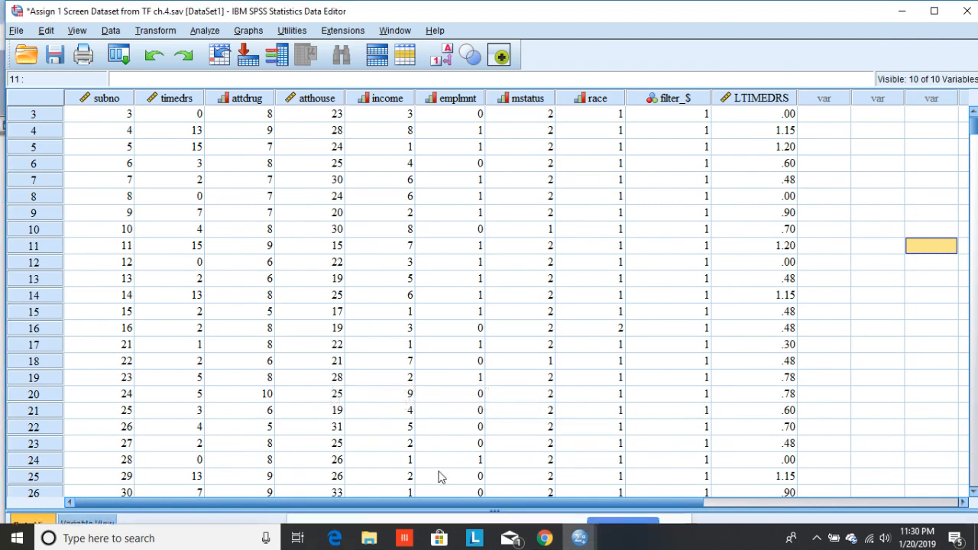
click(53, 63)
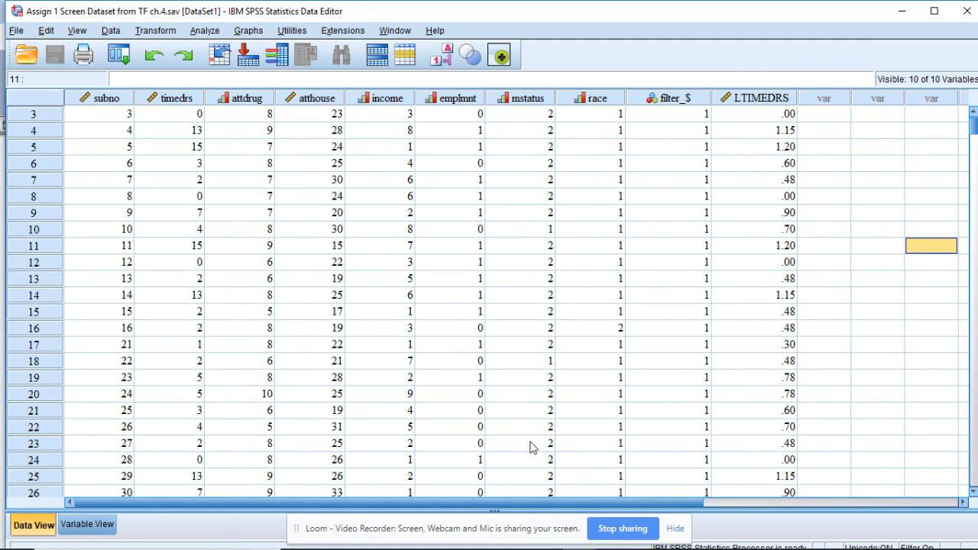
Step: Switch to the syntax window, save the syntax as Syntax1 in the Advanced Multivariate Stats folder, and minimize the window
mouse_move(624, 537)
mouse_move(579, 537)
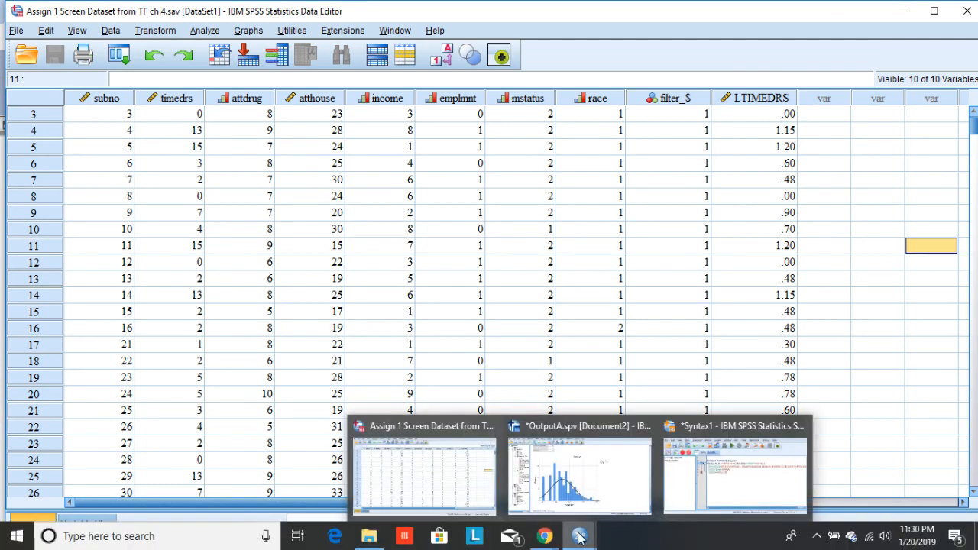
mouse_move(691, 500)
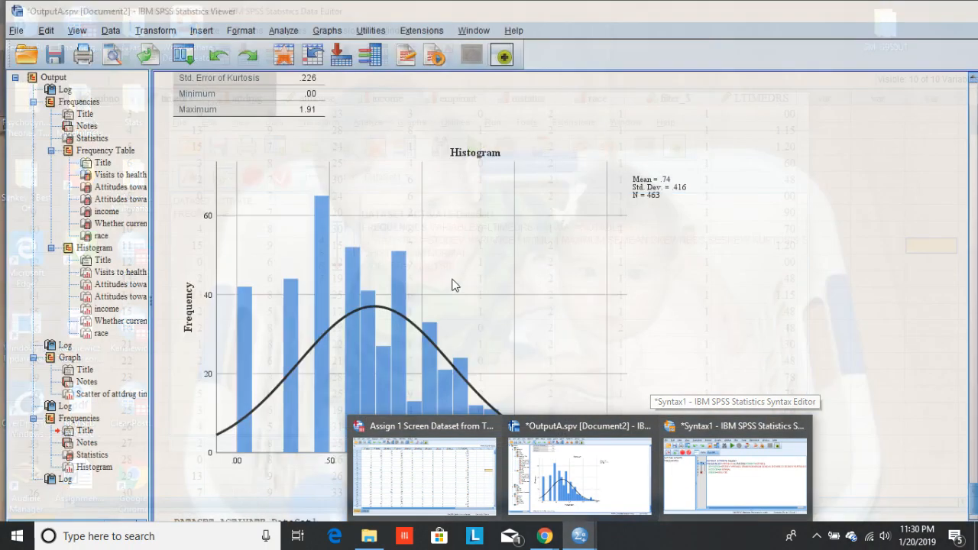
click(424, 470)
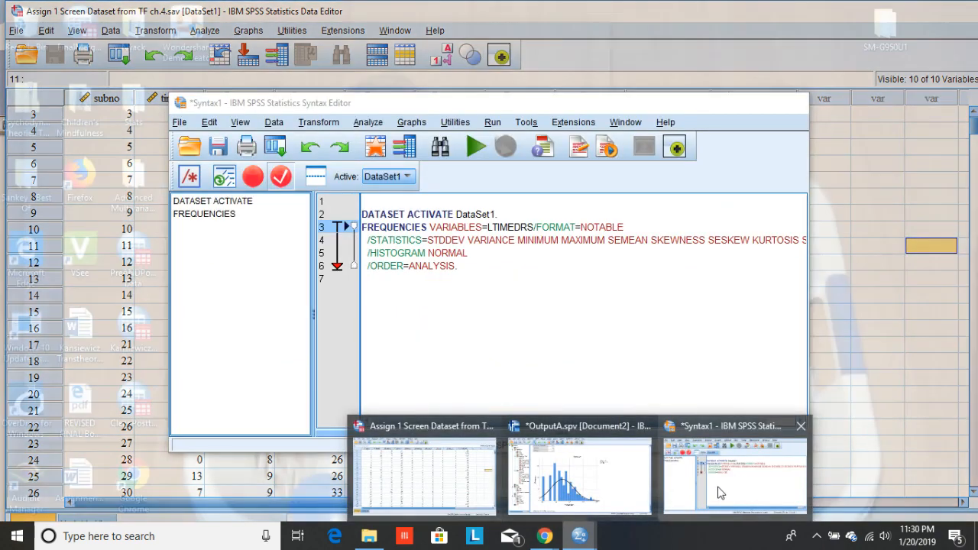
click(718, 481)
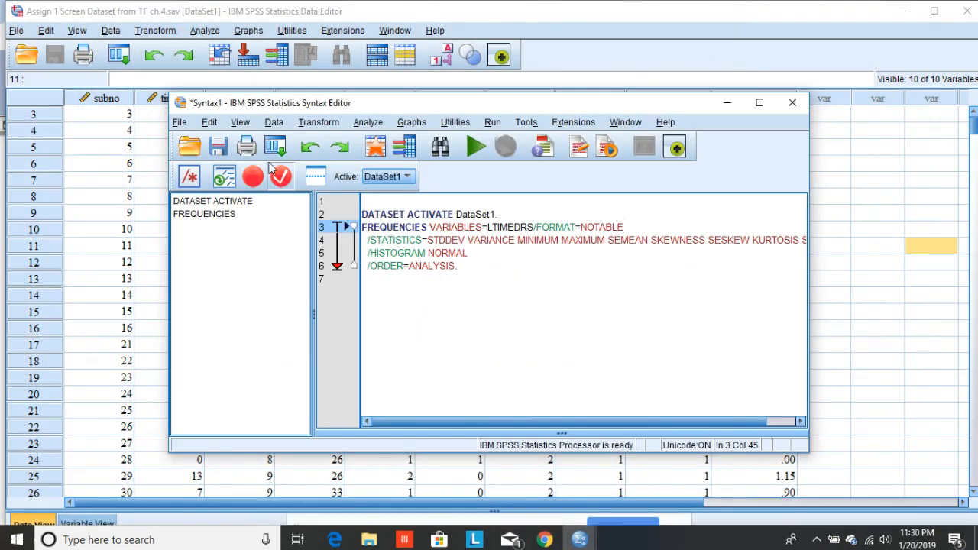
click(220, 147)
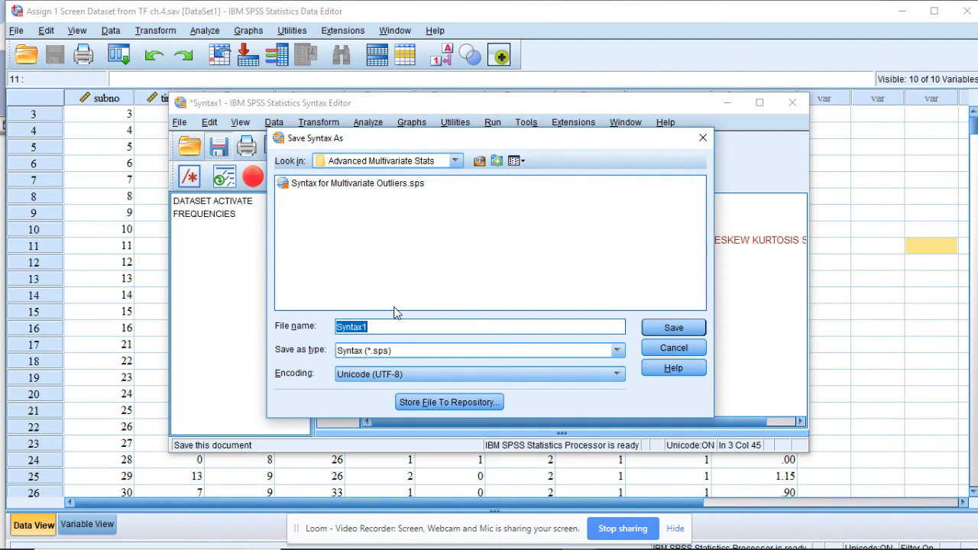
click(674, 328)
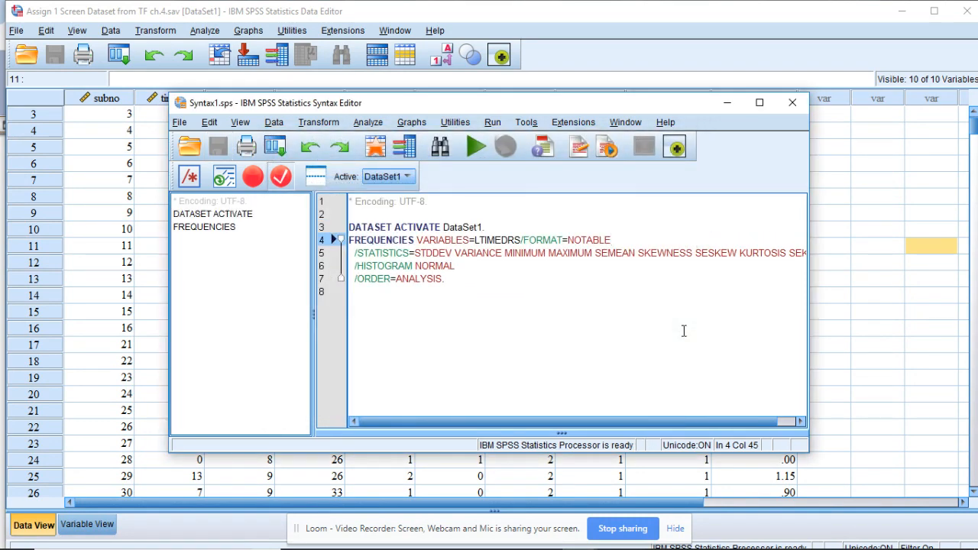
click(729, 105)
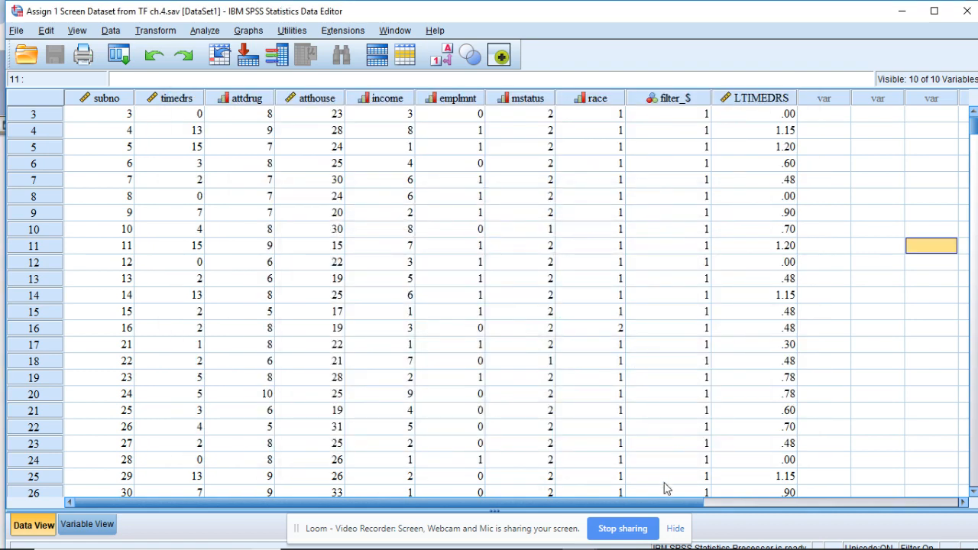
Step: Create a simple scatterplot with Attitudes toward medication on the Y axis and LTIMEDRS on the X axis, replacing Visits to health professionals
mouse_move(649, 549)
mouse_move(581, 539)
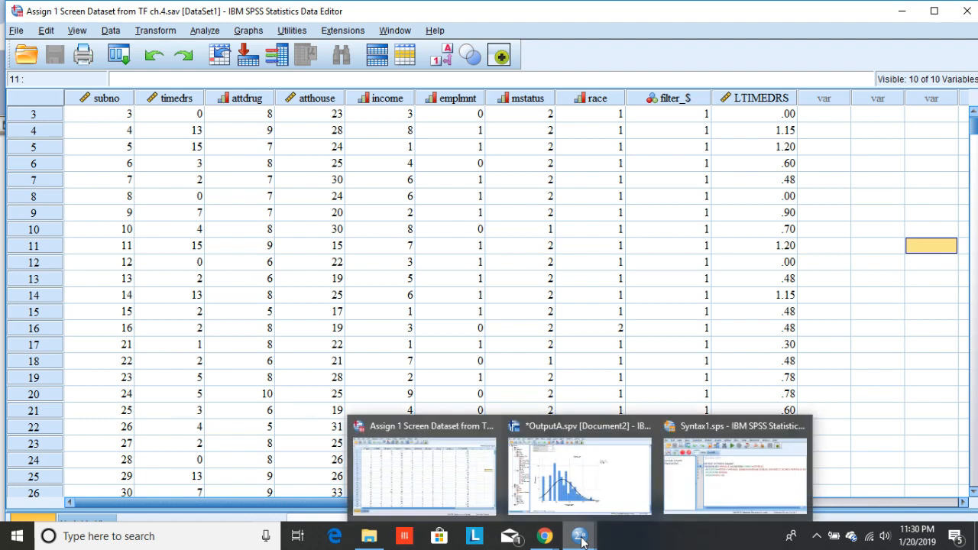
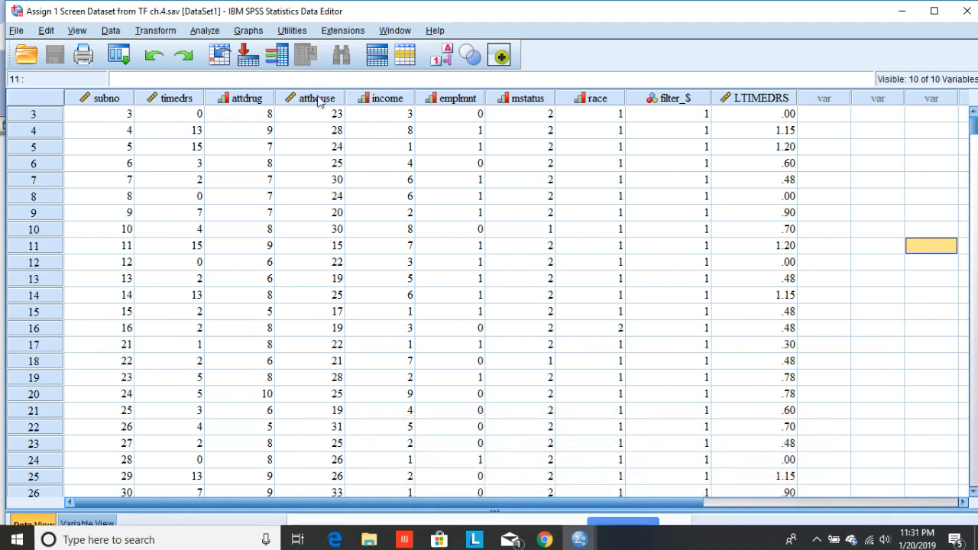
click(249, 32)
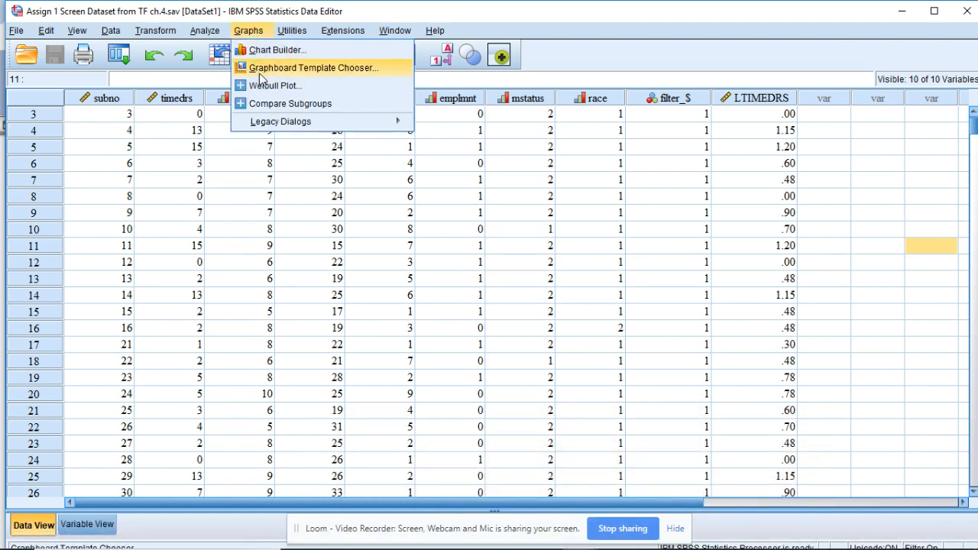
mouse_move(267, 127)
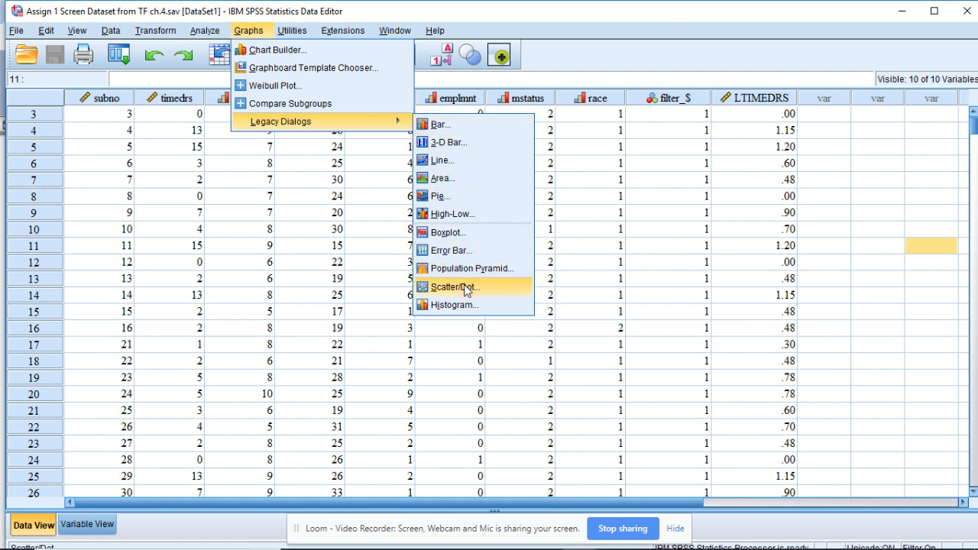
click(453, 287)
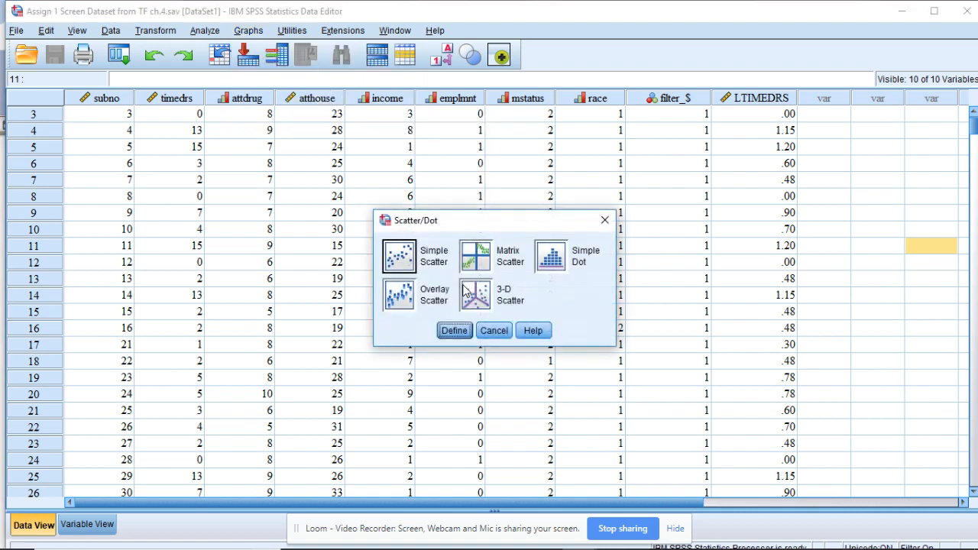
click(406, 262)
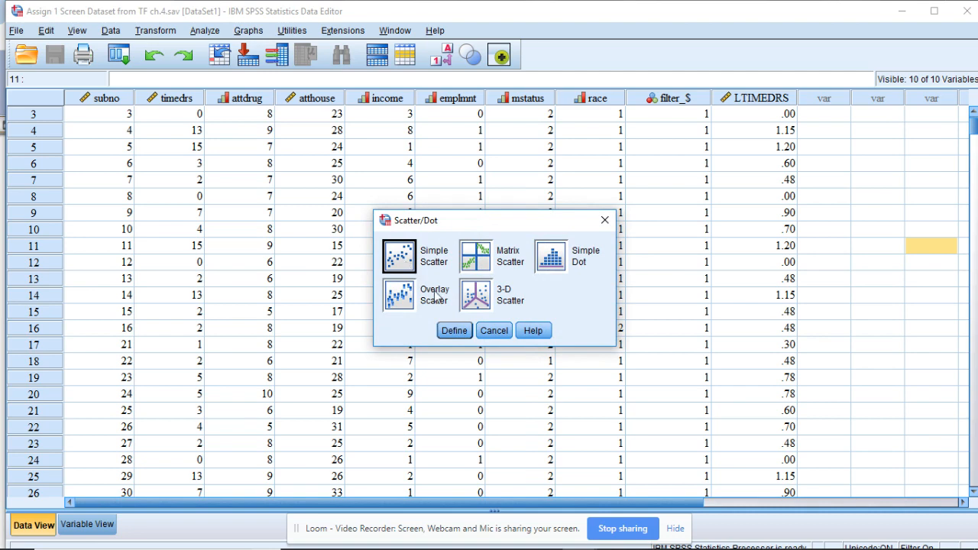
click(454, 333)
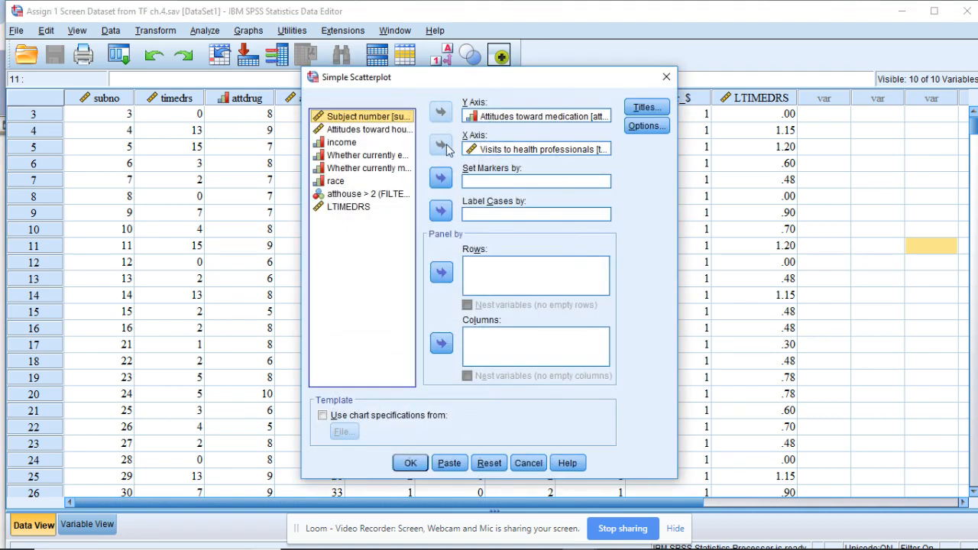
click(483, 152)
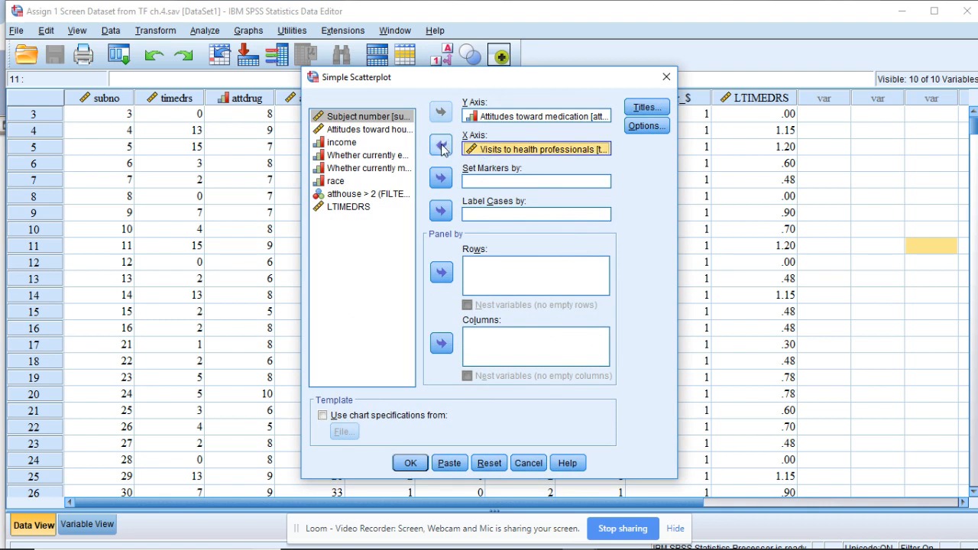
click(441, 146)
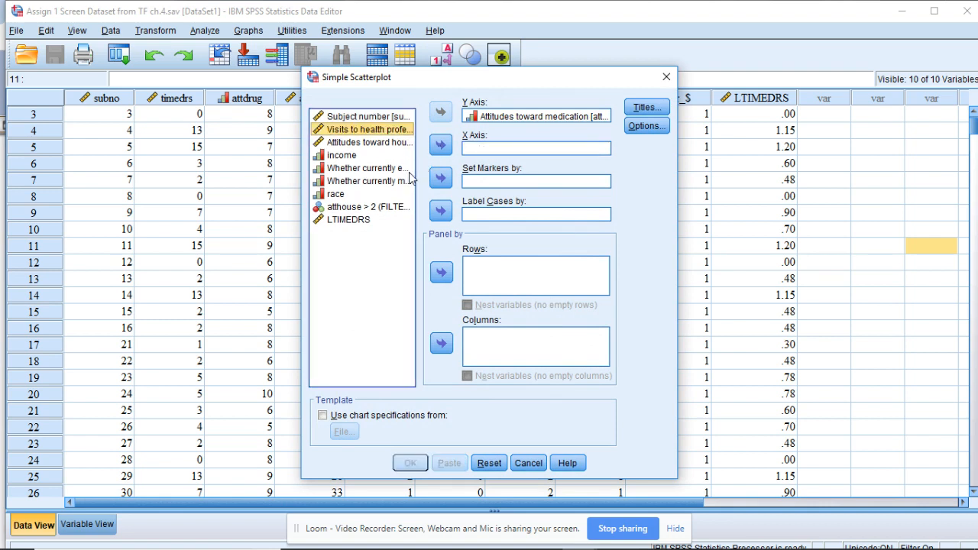
click(359, 220)
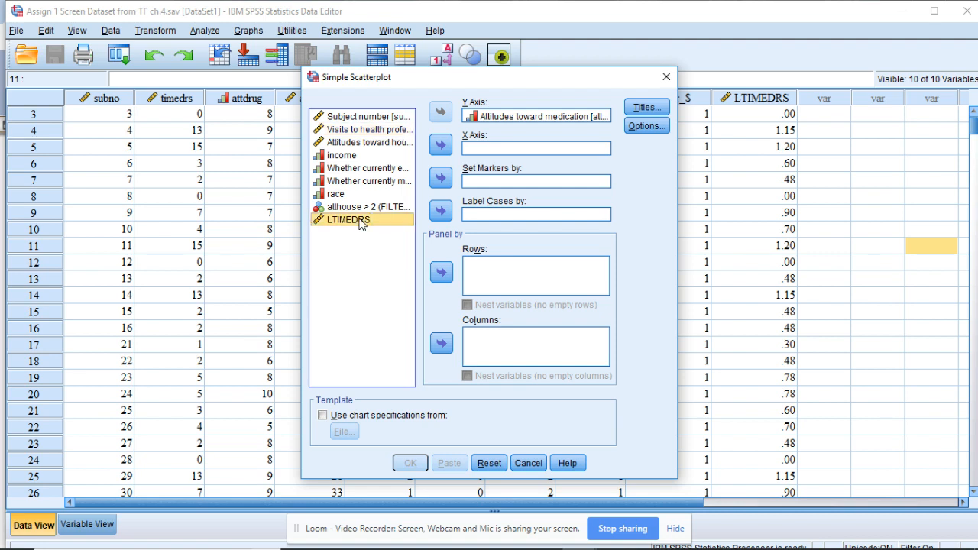
click(443, 146)
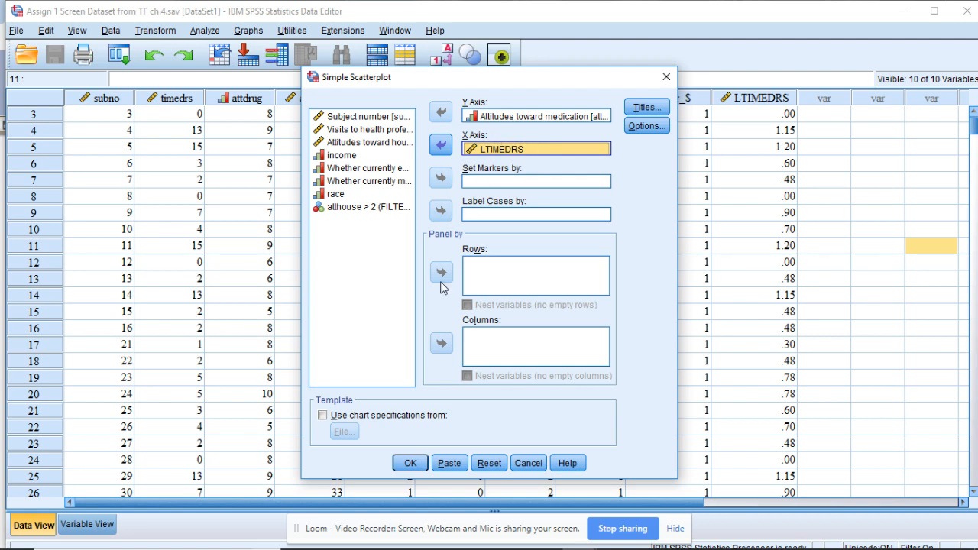
click(411, 464)
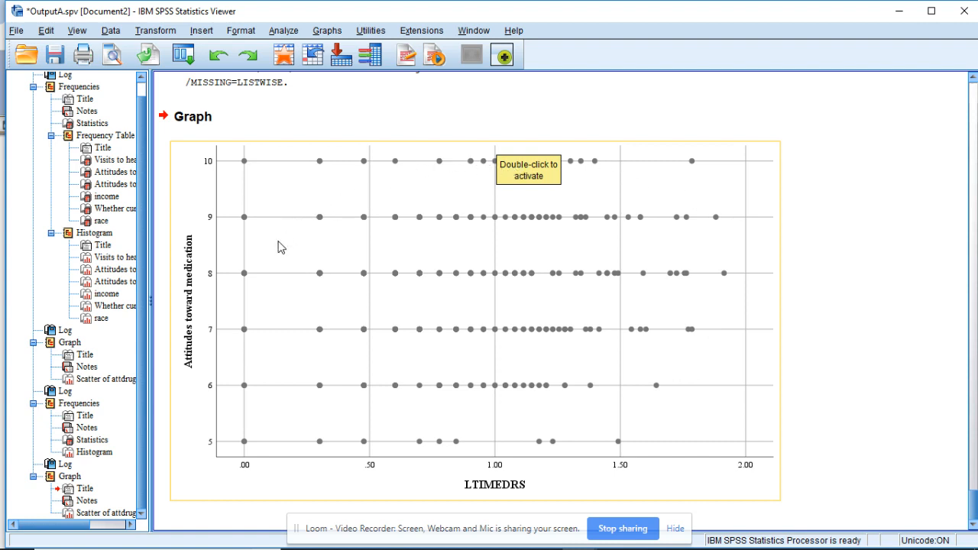
click(294, 353)
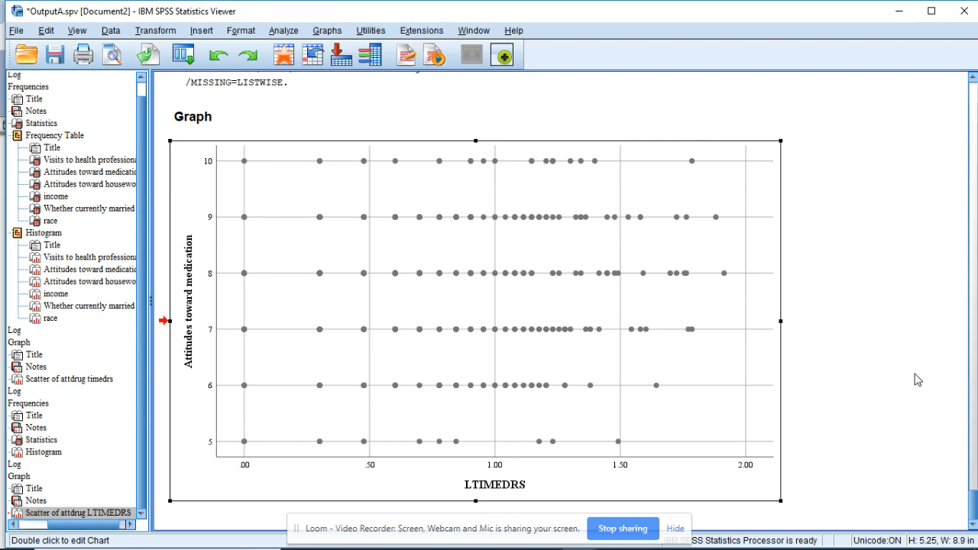
Step: Switch to the dataset window and look through the cases for the one excluded by the filter
mouse_move(625, 543)
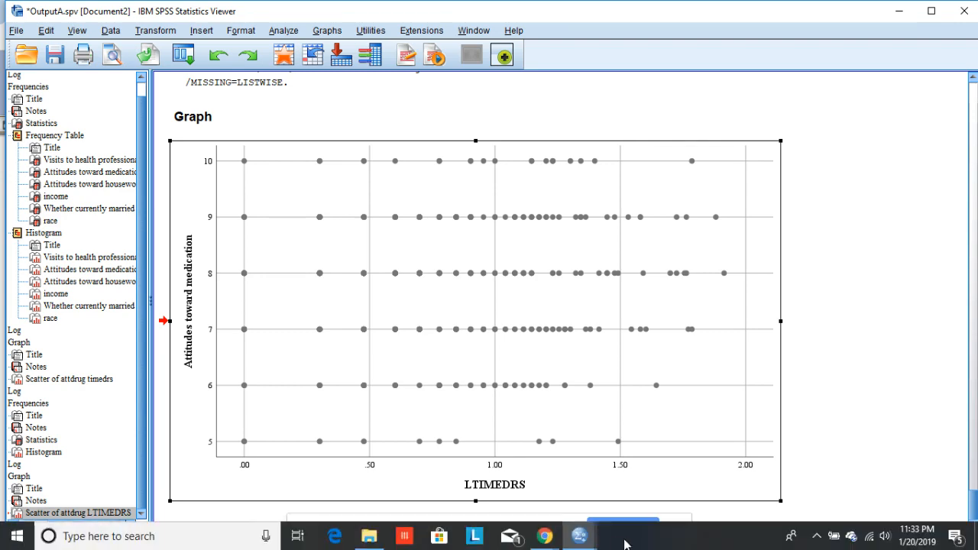
mouse_move(577, 534)
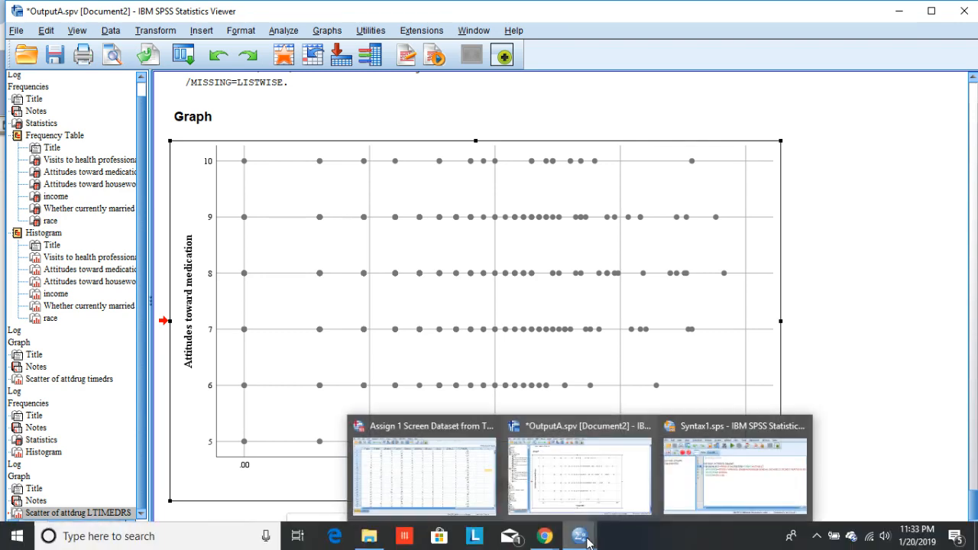
click(462, 482)
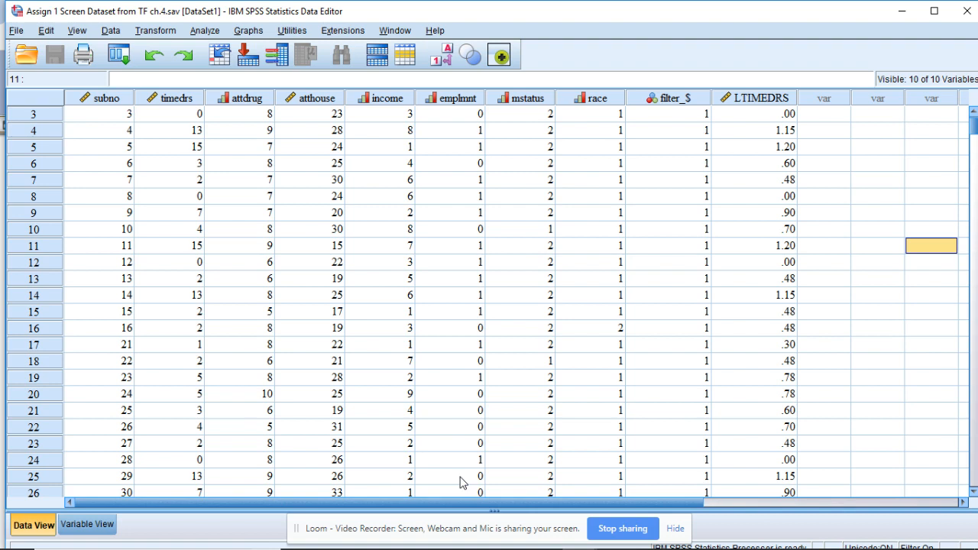
mouse_move(404, 539)
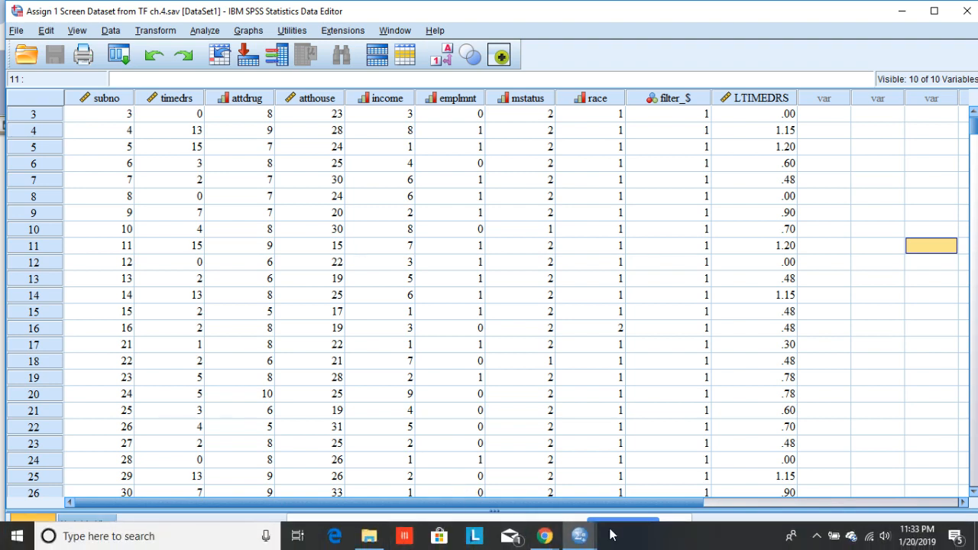
mouse_move(592, 539)
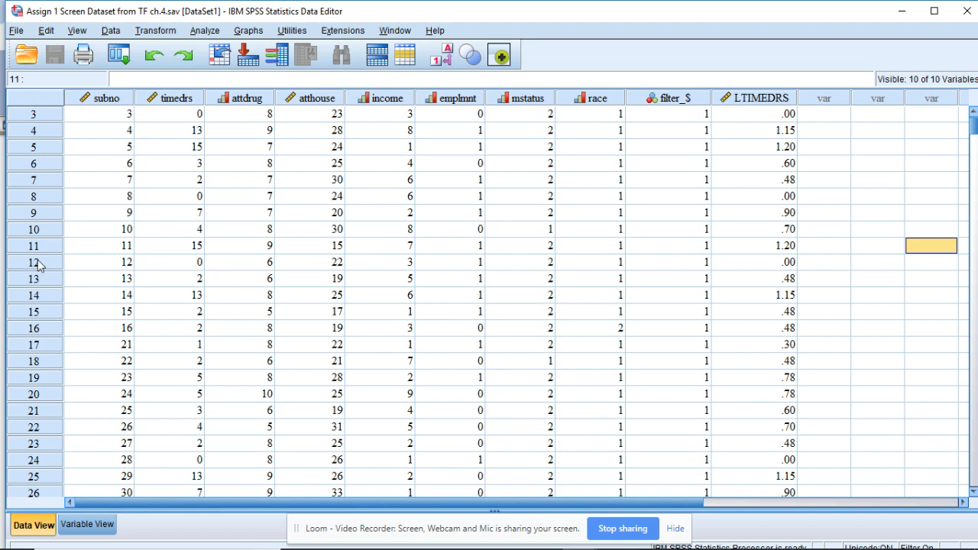
scroll(38, 264, down, 11)
scroll(39, 264, down, 14)
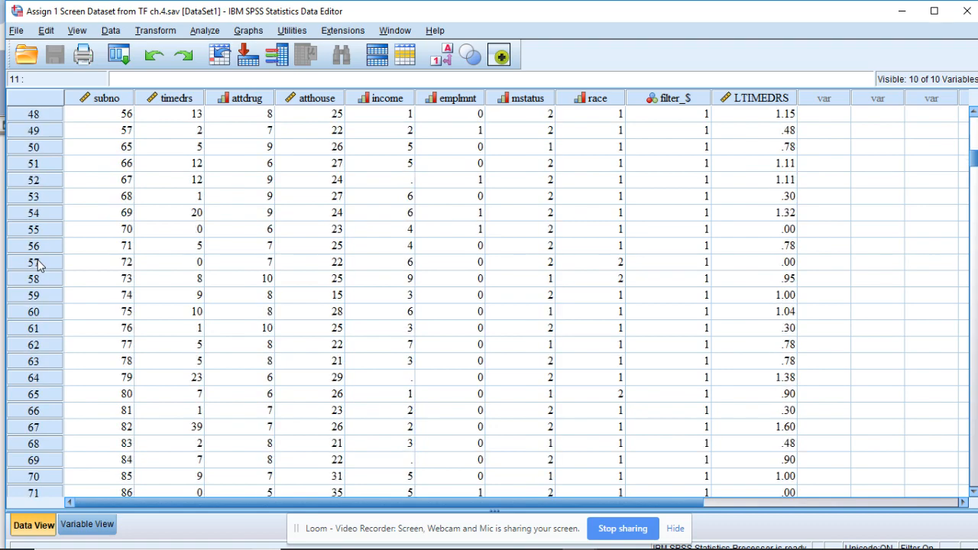
scroll(38, 264, down, 15)
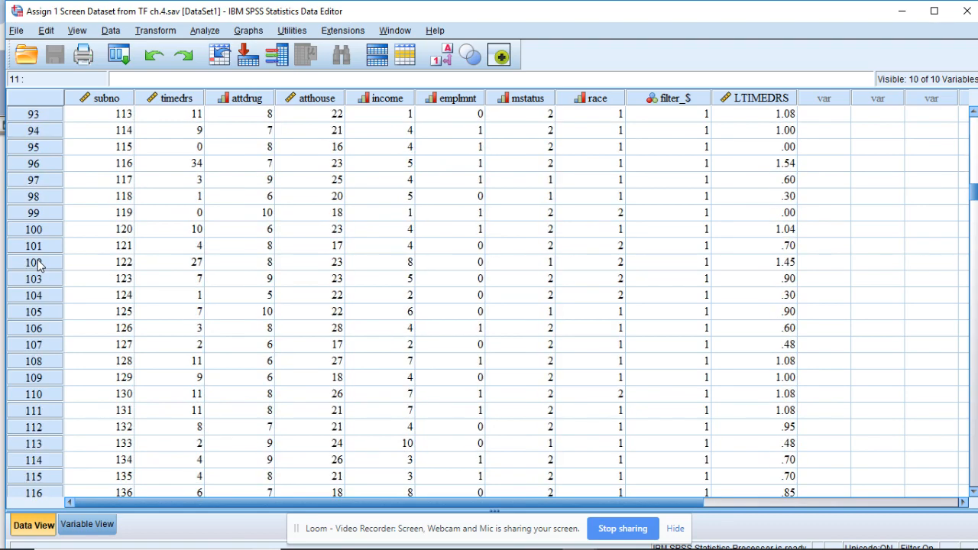
scroll(39, 263, down, 20)
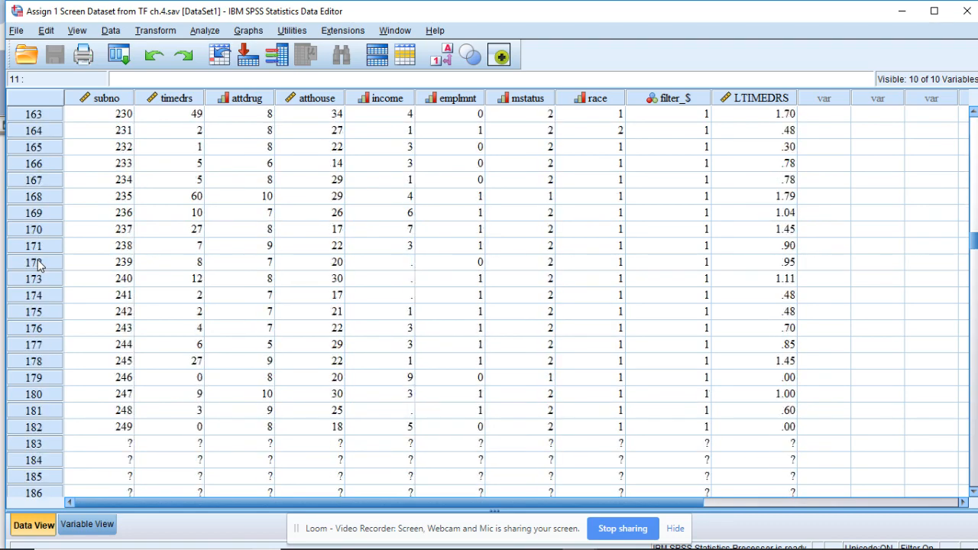
scroll(38, 264, down, 9)
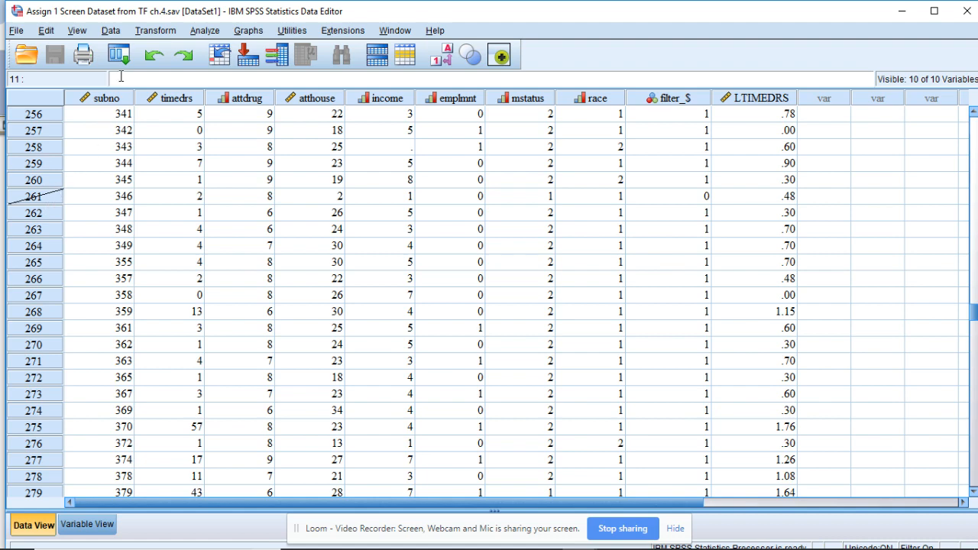
Step: Start a linear regression with Subject number [subno] as the dependent variable
click(212, 33)
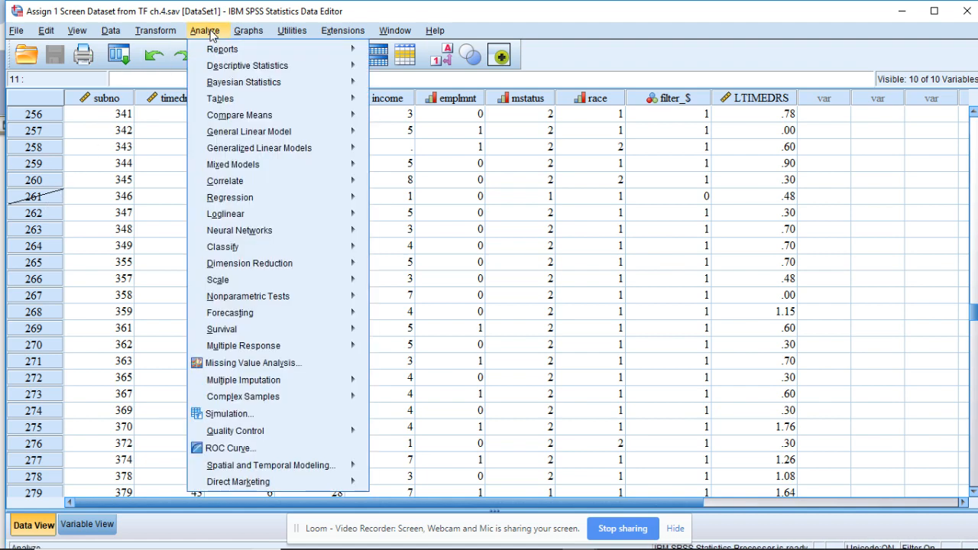
mouse_move(236, 200)
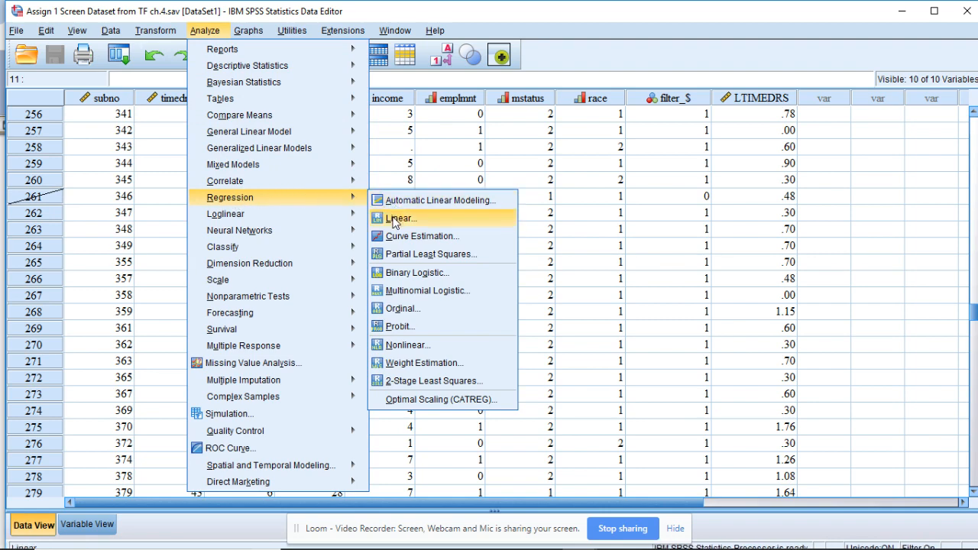
click(395, 220)
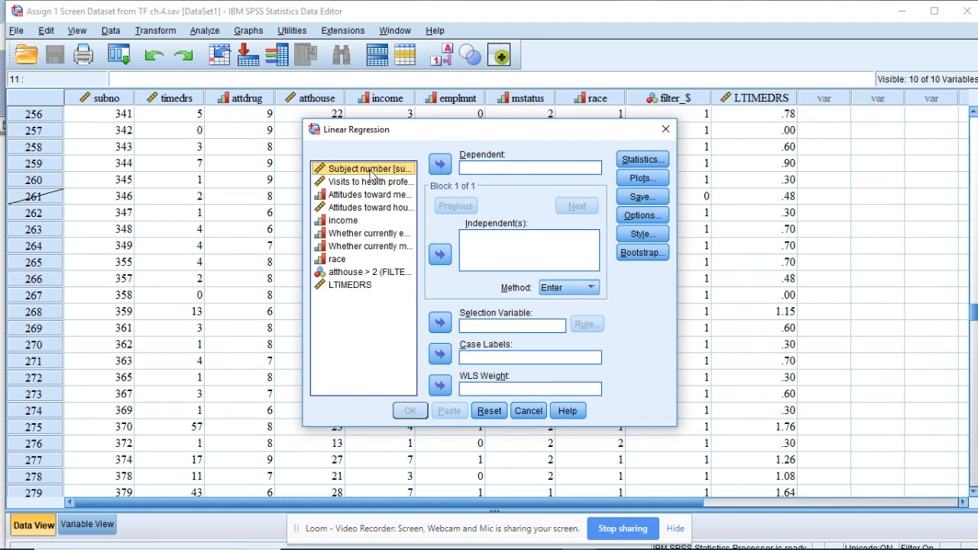
click(440, 165)
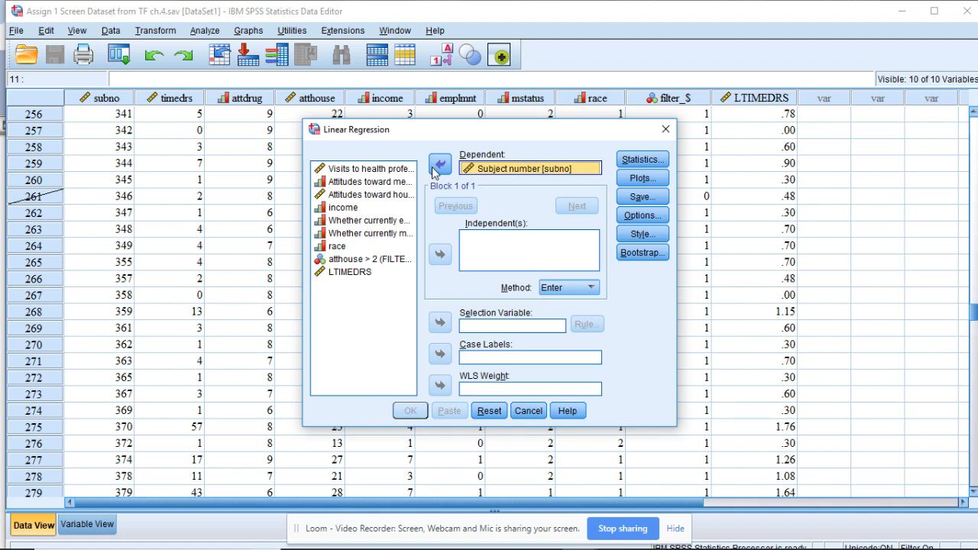
Step: Add Attitudes toward medication and Attitudes toward housework as independent variables of the regression
click(397, 184)
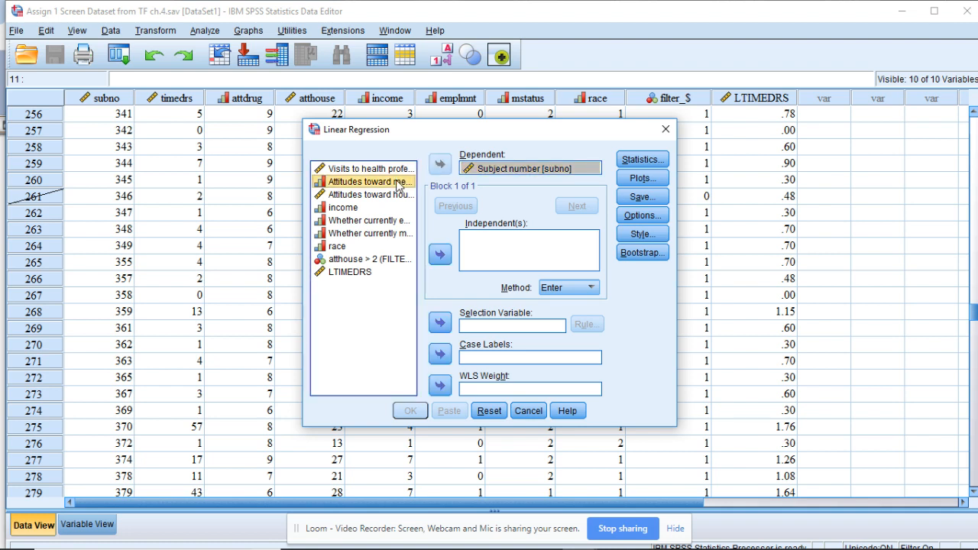
right_click(397, 186)
click(398, 183)
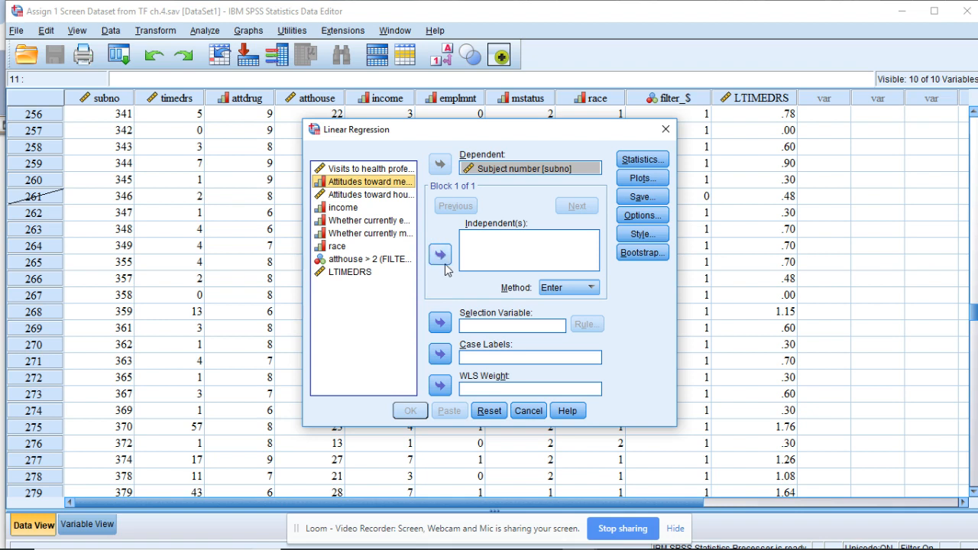
click(344, 195)
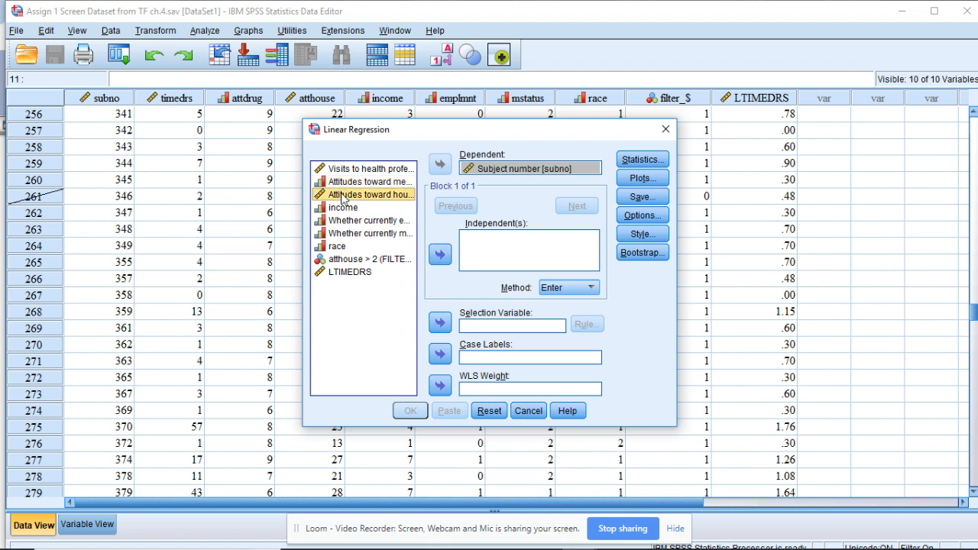
click(356, 186)
click(439, 254)
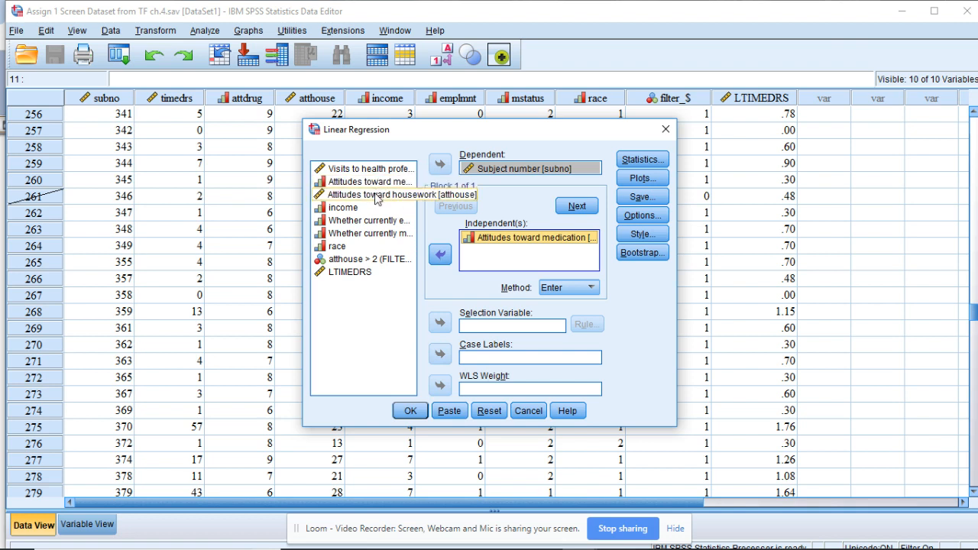
click(375, 196)
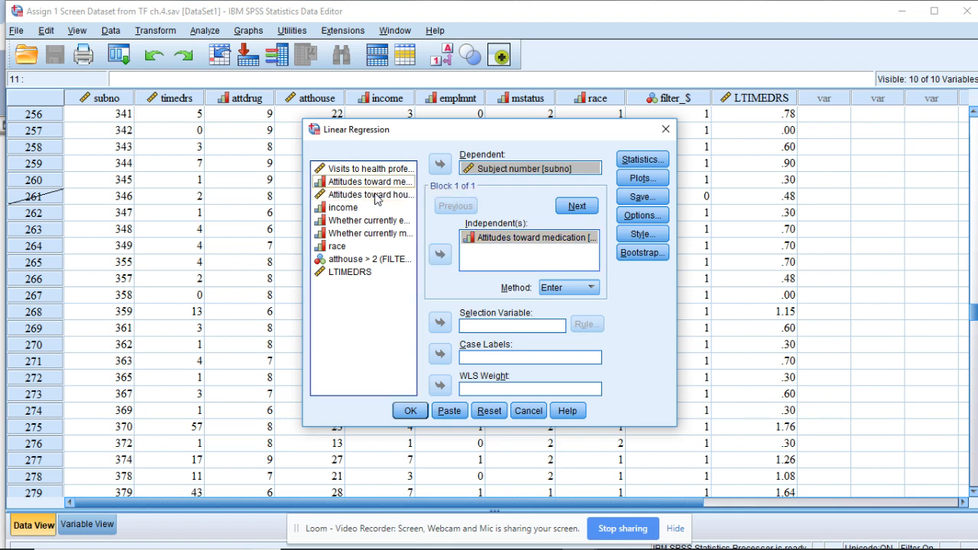
click(441, 257)
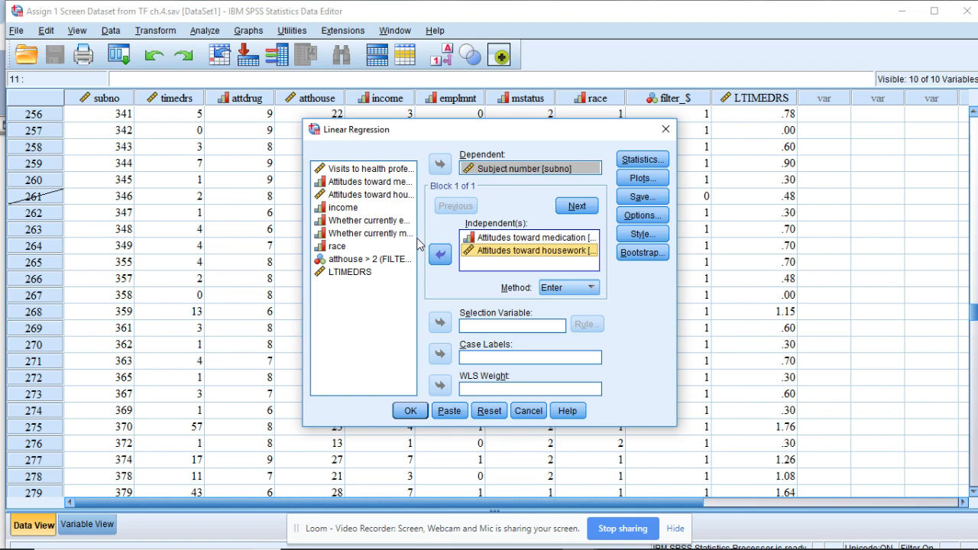
Step: Add Whether currently married and race to the independent variables of the linear regression
click(362, 235)
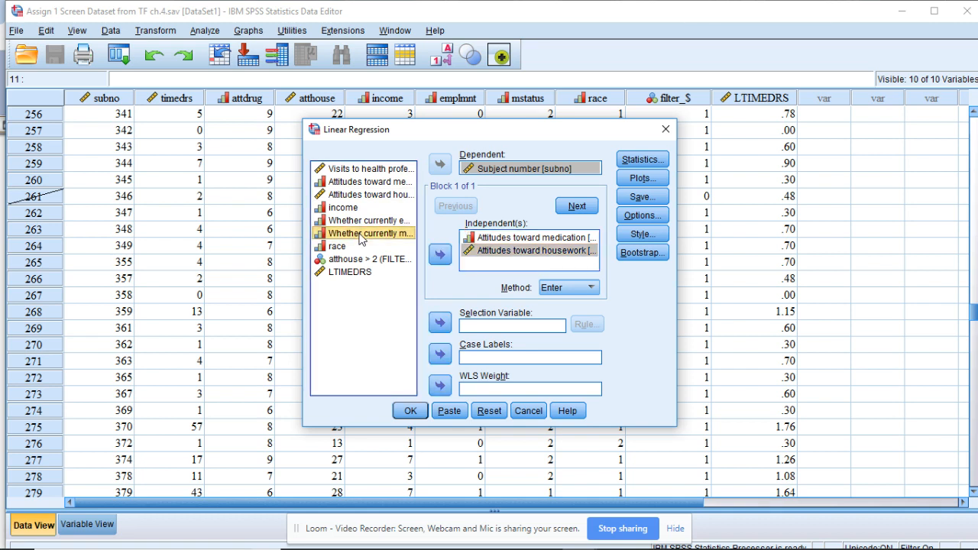
click(439, 256)
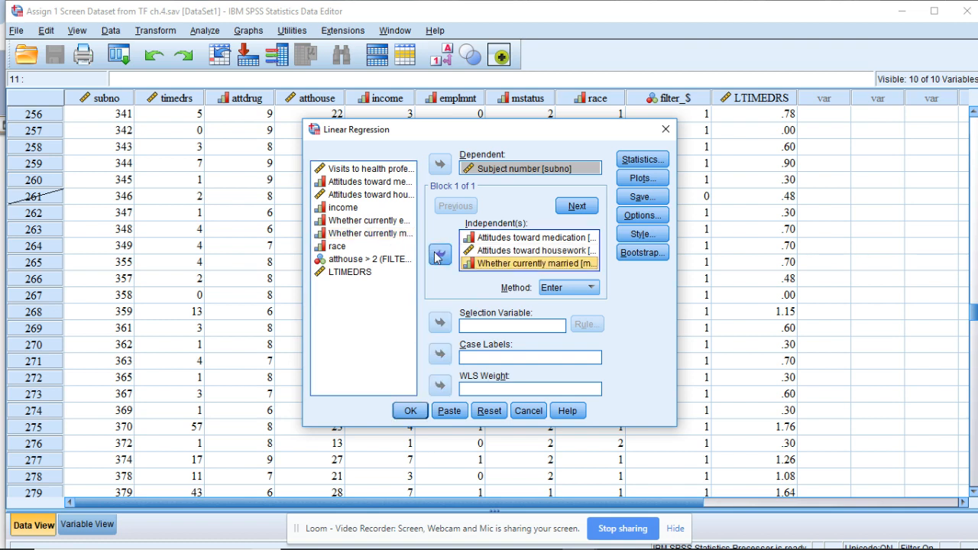
click(337, 248)
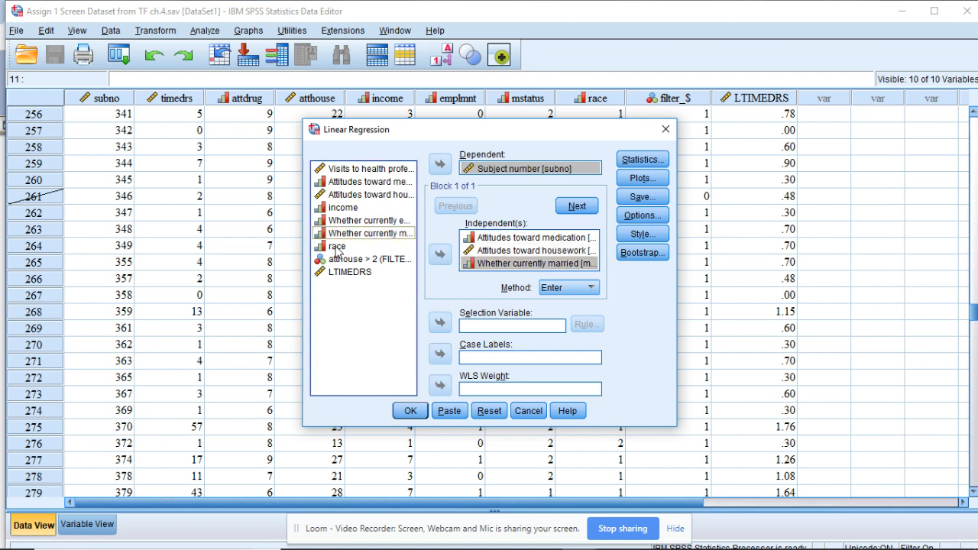
click(440, 257)
click(440, 256)
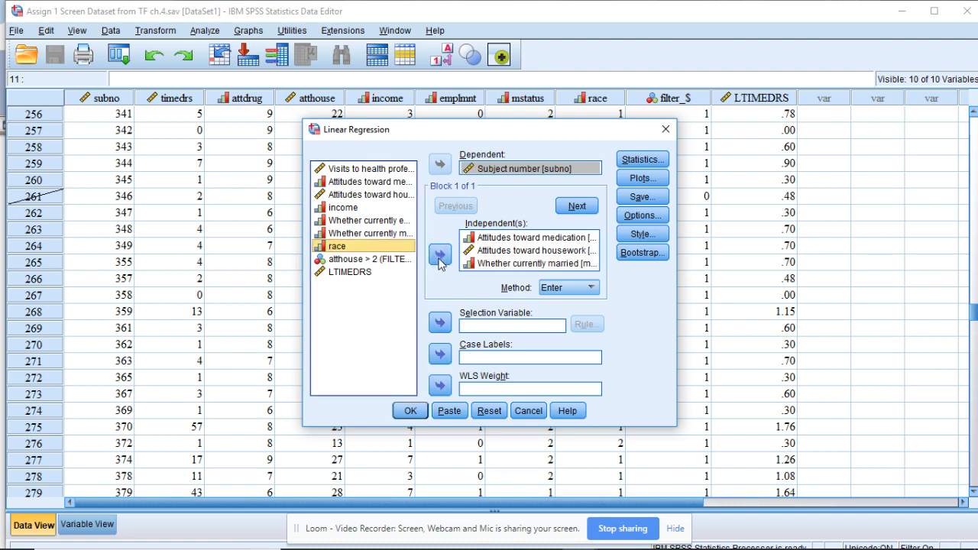
right_click(389, 252)
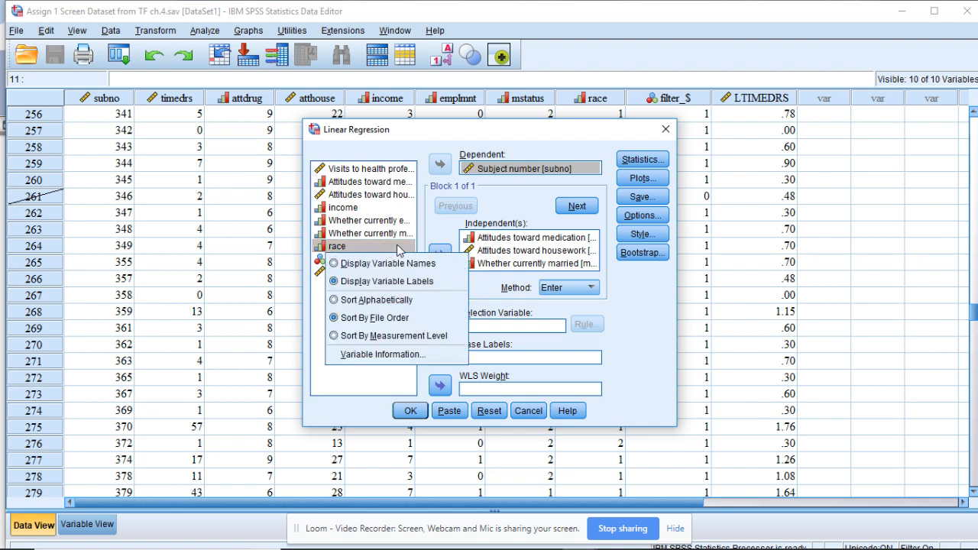
key(Escape)
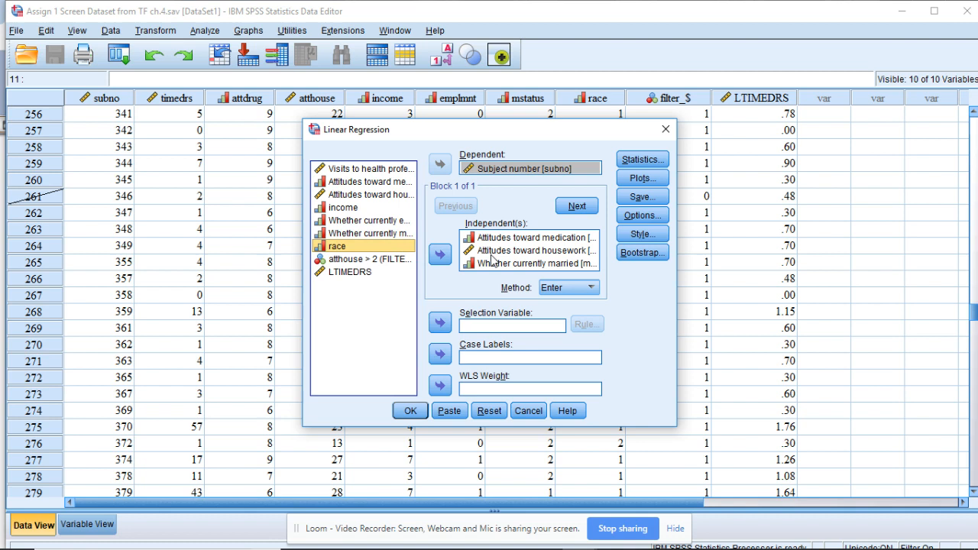
click(440, 257)
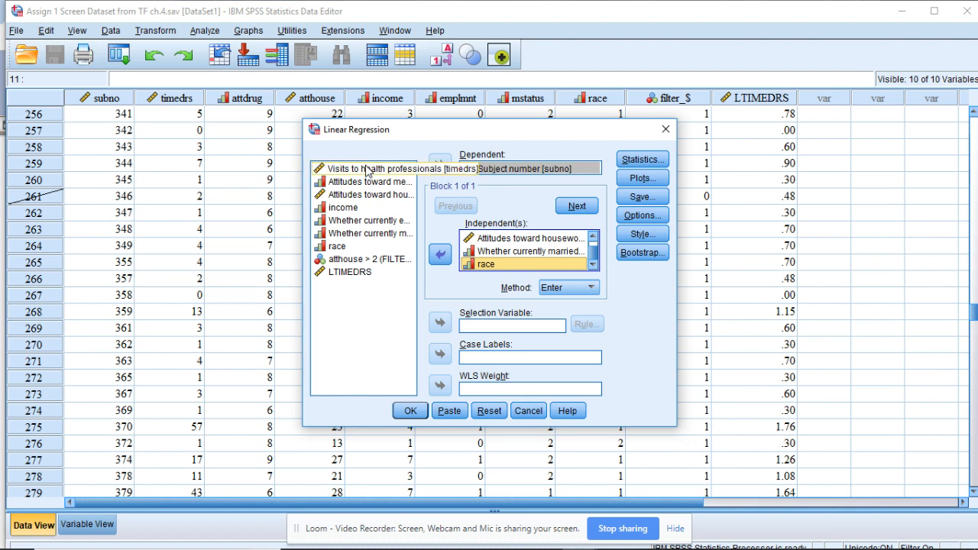
Step: Check the list of independent variables and add LTIMEDRS to it
scroll(593, 238, up, 1)
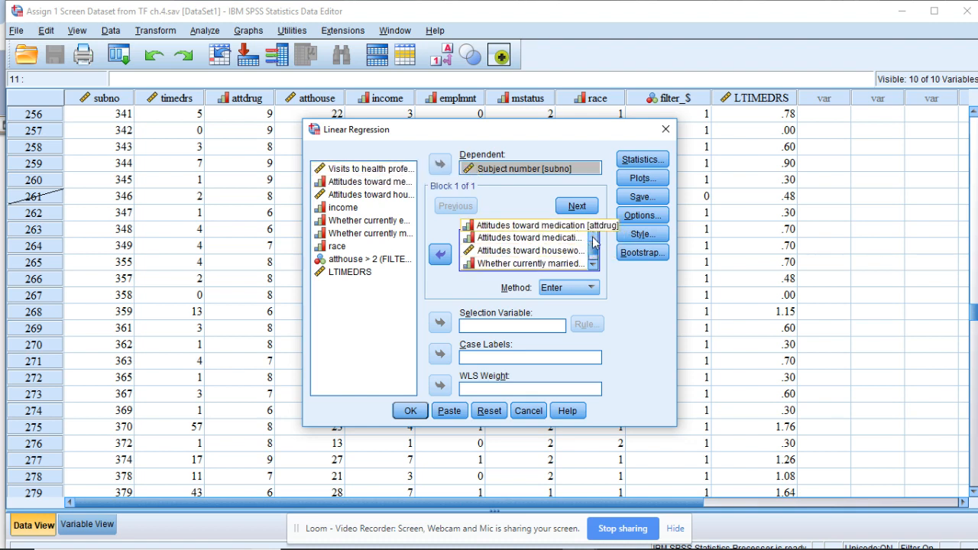
click(594, 264)
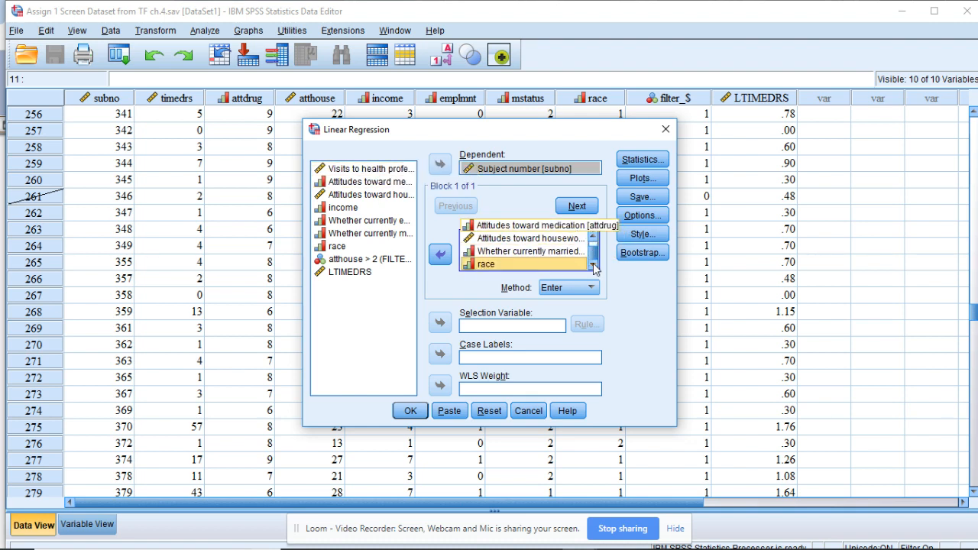
click(359, 273)
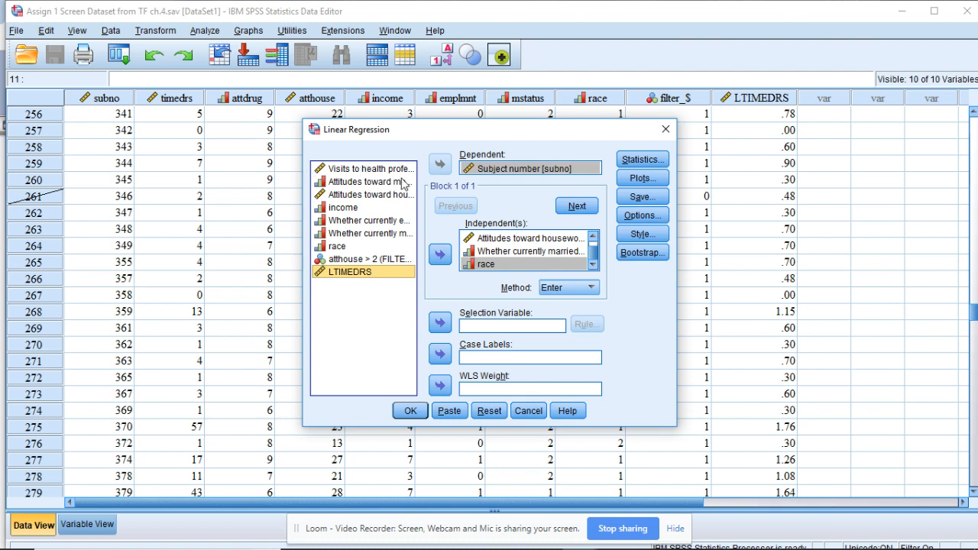
click(440, 256)
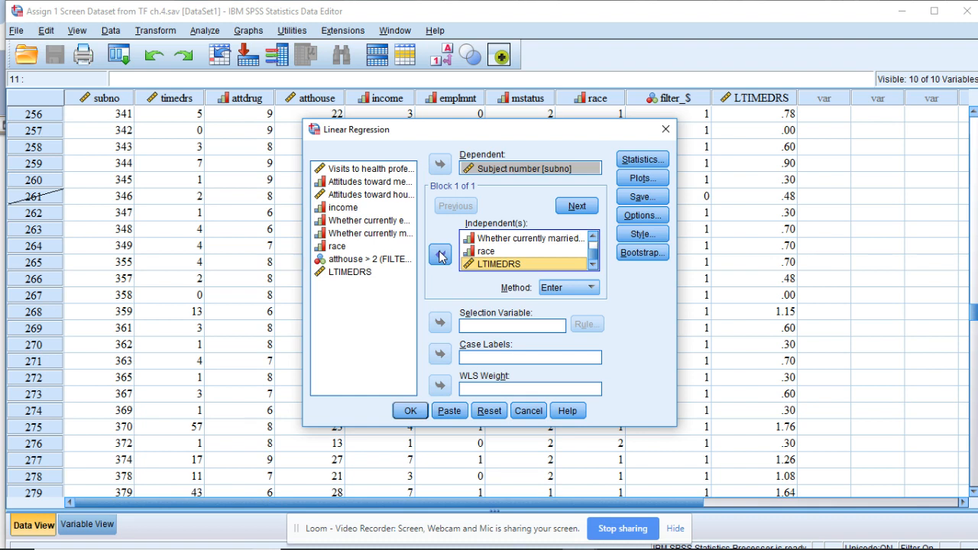
Step: Include collinearity diagnostics in the regression's statistics, keeping Estimates and Model fit selected
click(640, 162)
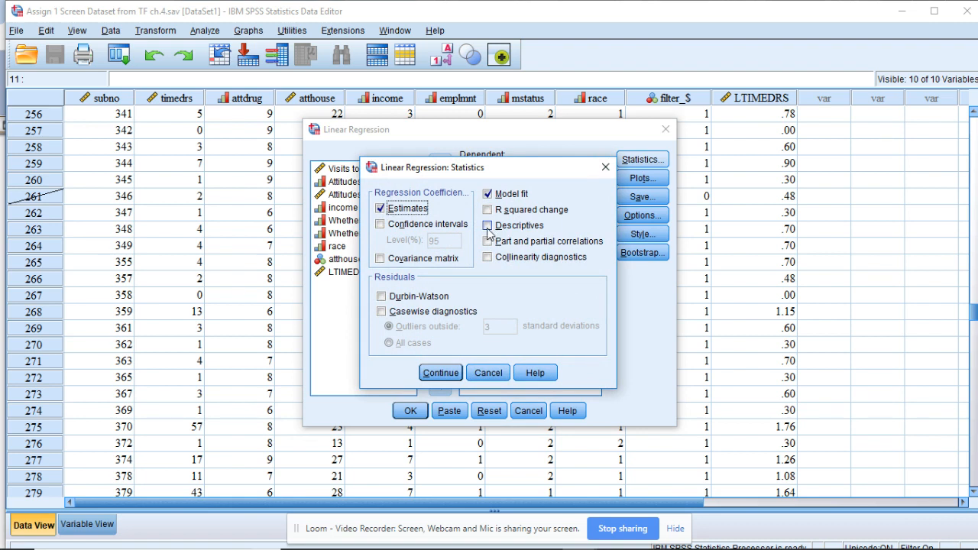
click(488, 258)
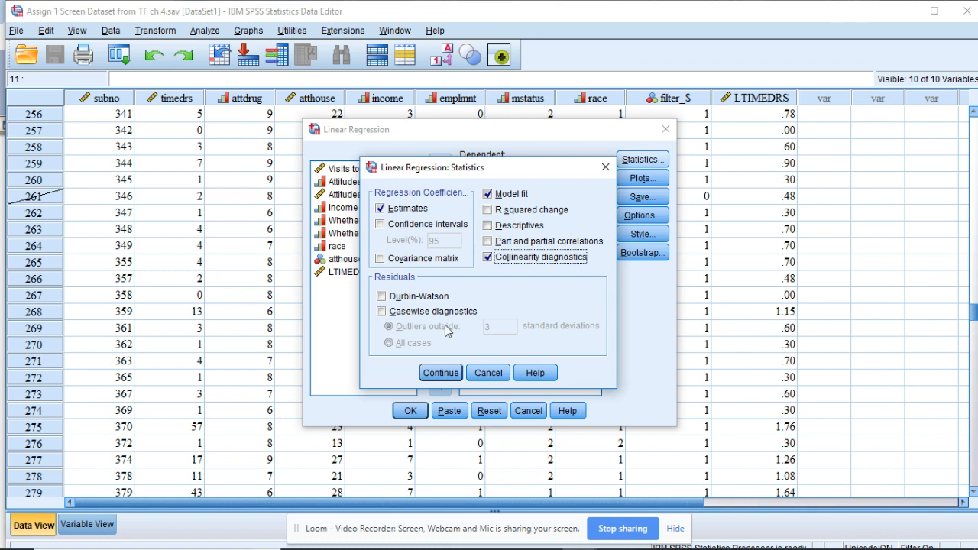
Step: Accept the regression statistics with collinearity diagnostics, and check the regression's plots and options settings without changing them
click(440, 374)
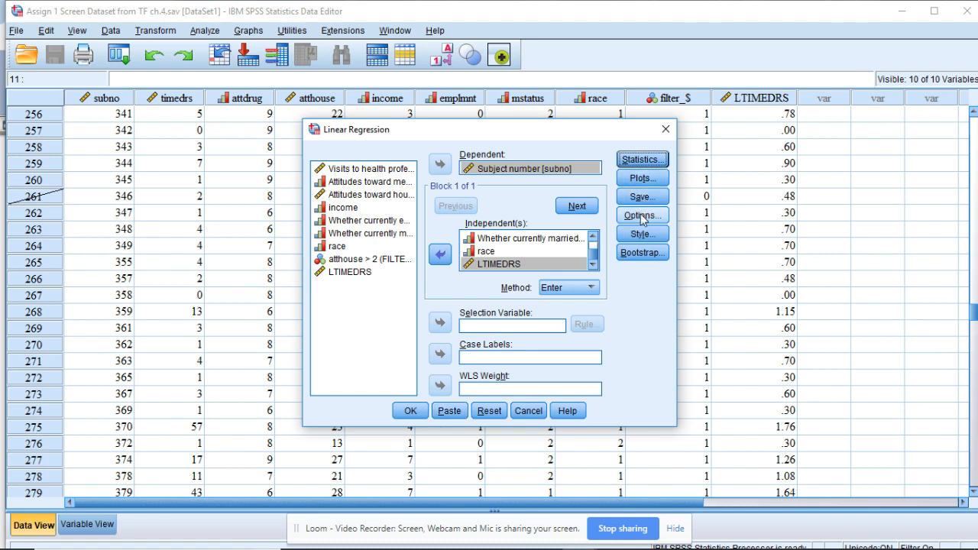
click(641, 182)
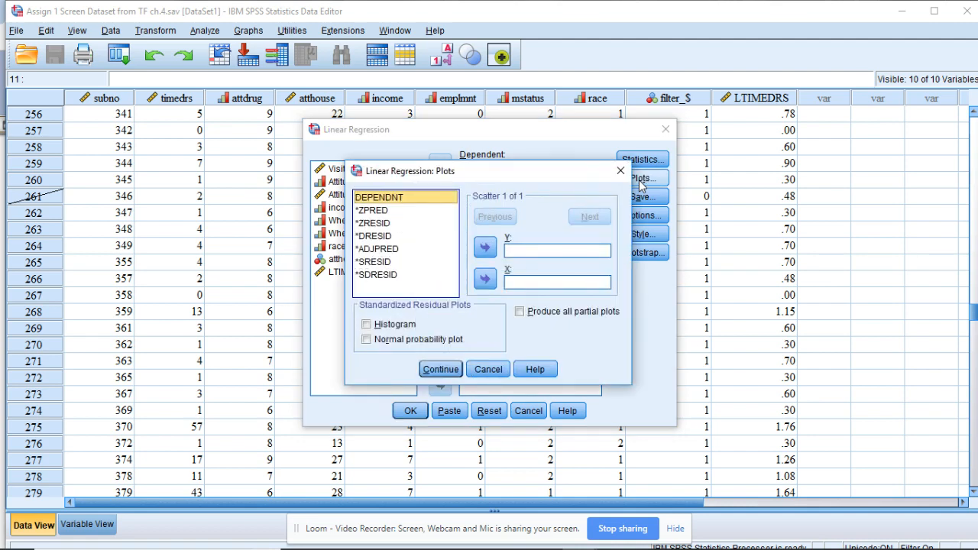
click(487, 370)
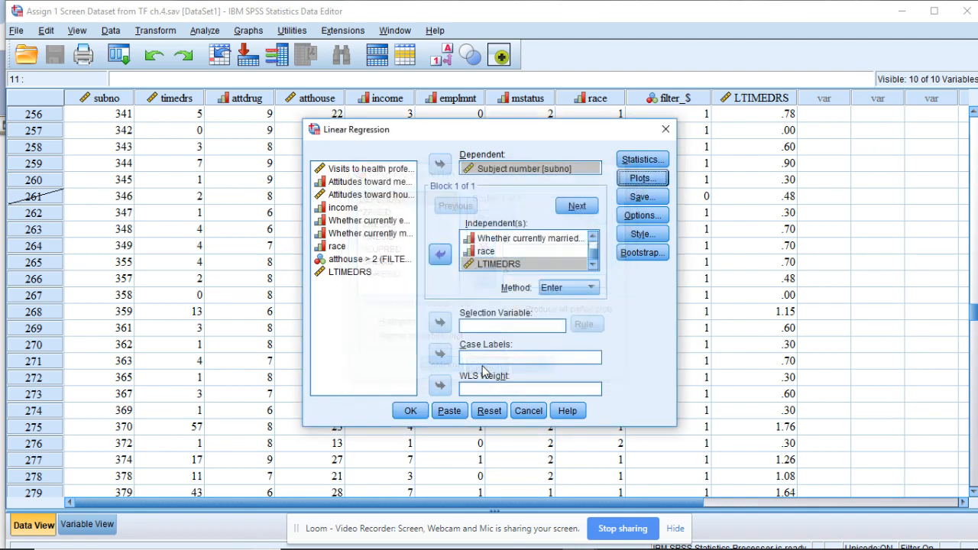
click(643, 216)
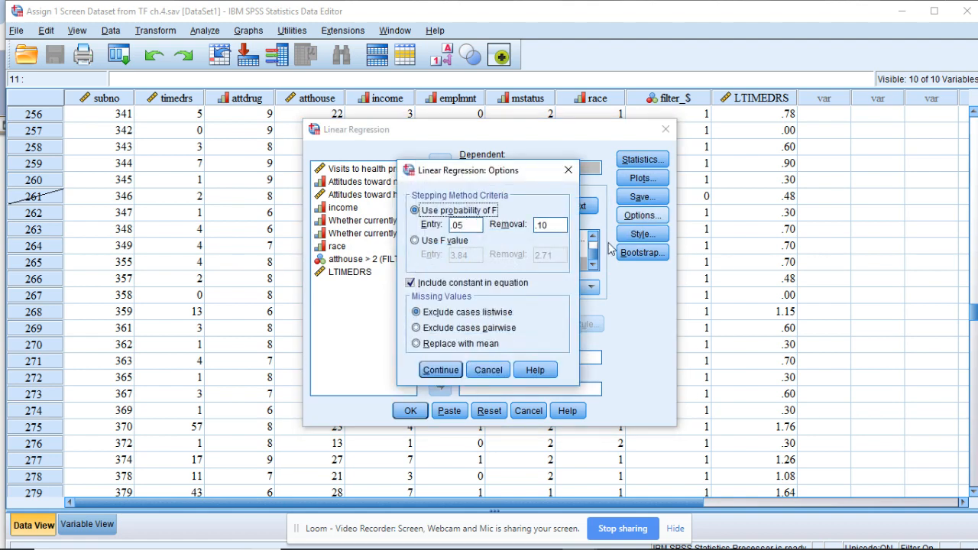
click(497, 370)
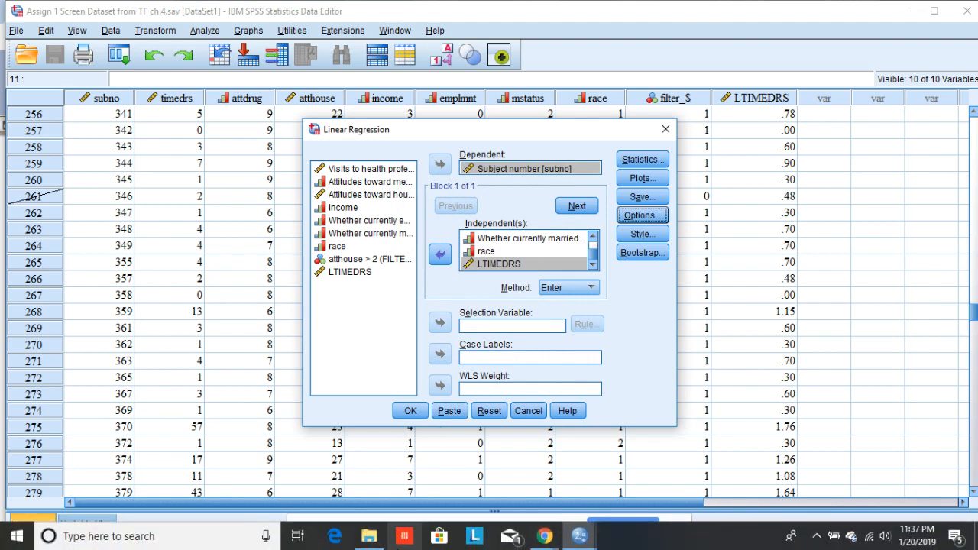
Step: Paste the linear regression command as syntax and bring the Syntax1.sps window to the front
click(449, 411)
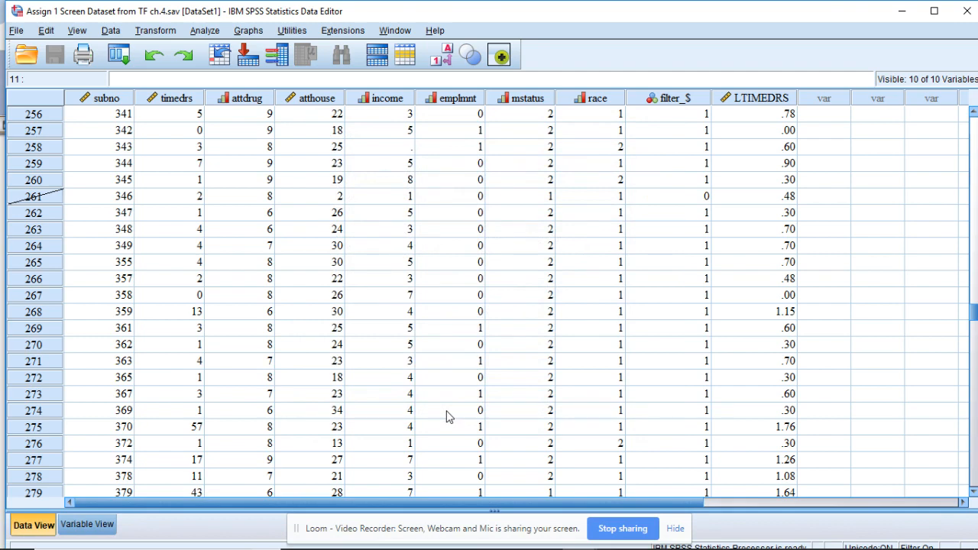
click(582, 530)
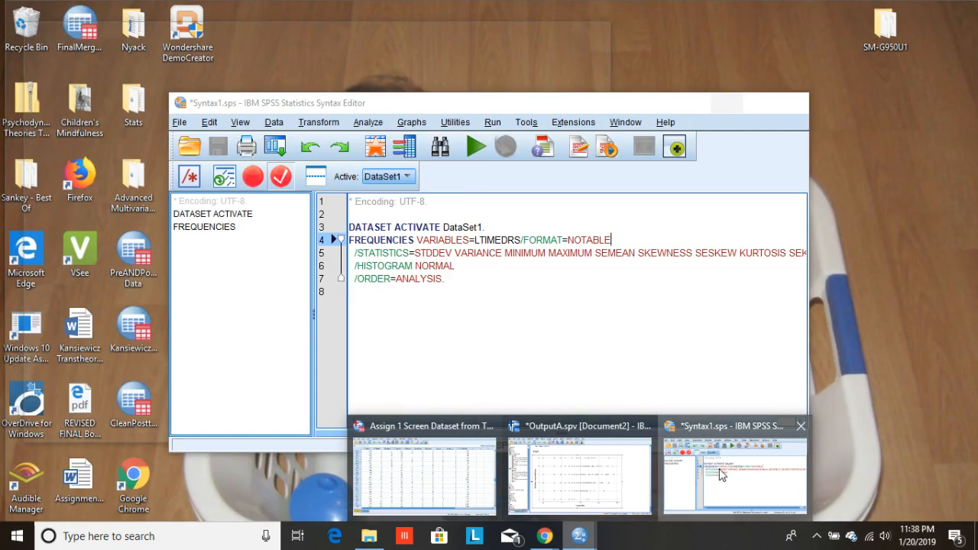
click(720, 474)
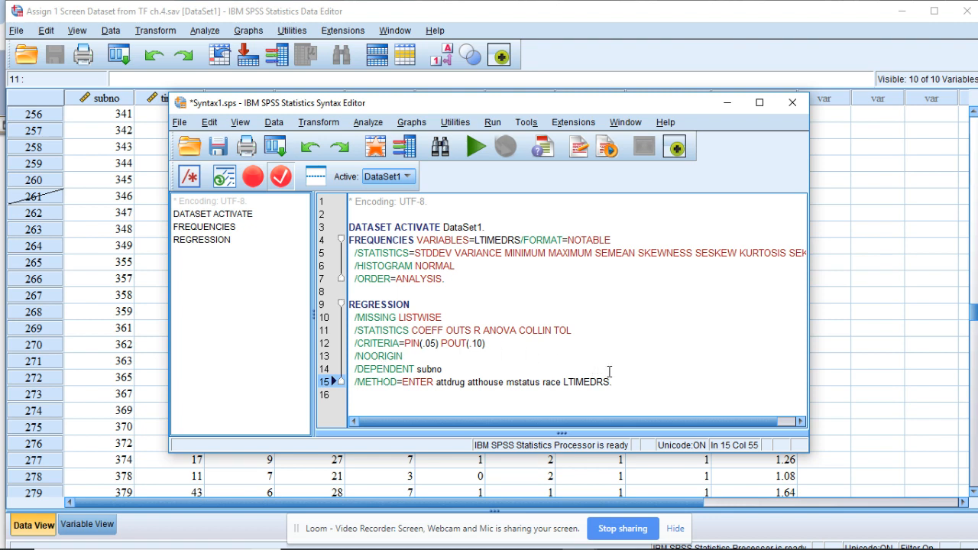
Step: Remove the period after LTIMEDRS and add the closing subcommand line "/RESIDUALS=OUTLIERS(MAHAL)." to the REGRESSION command
key(BackSpace)
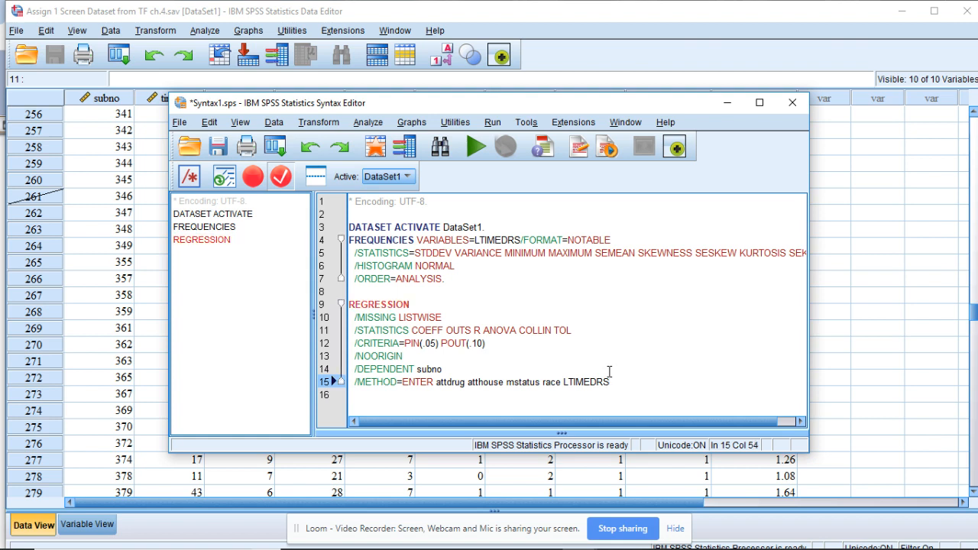
key(Return)
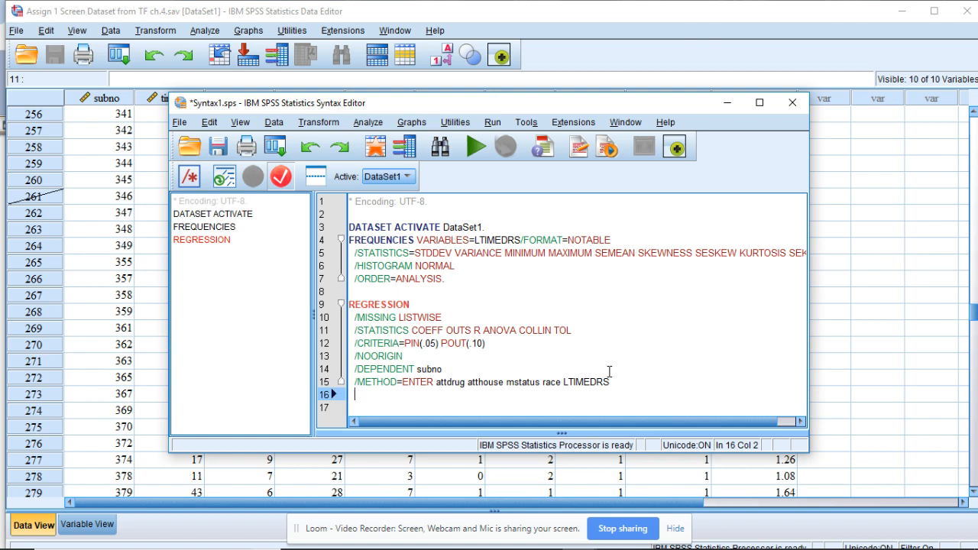
text(/)
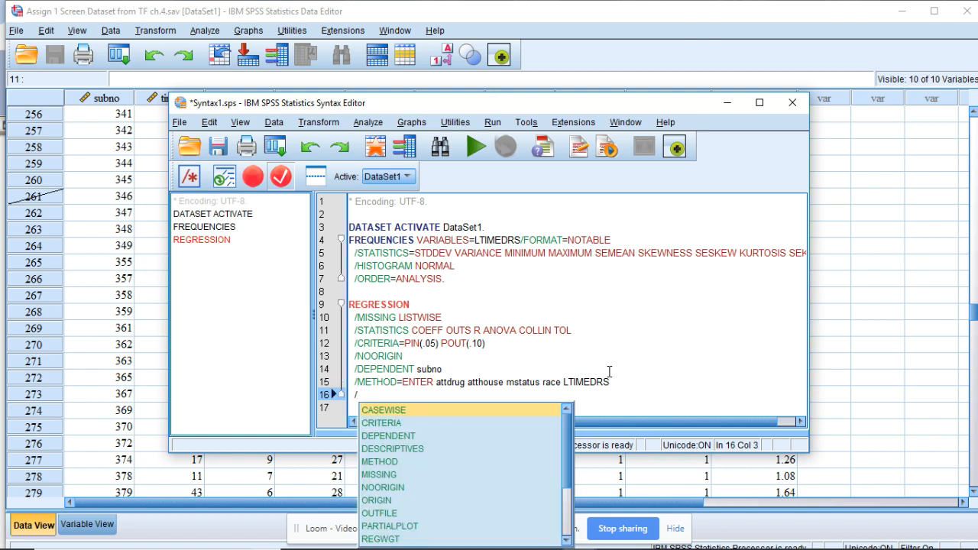
text(RES)
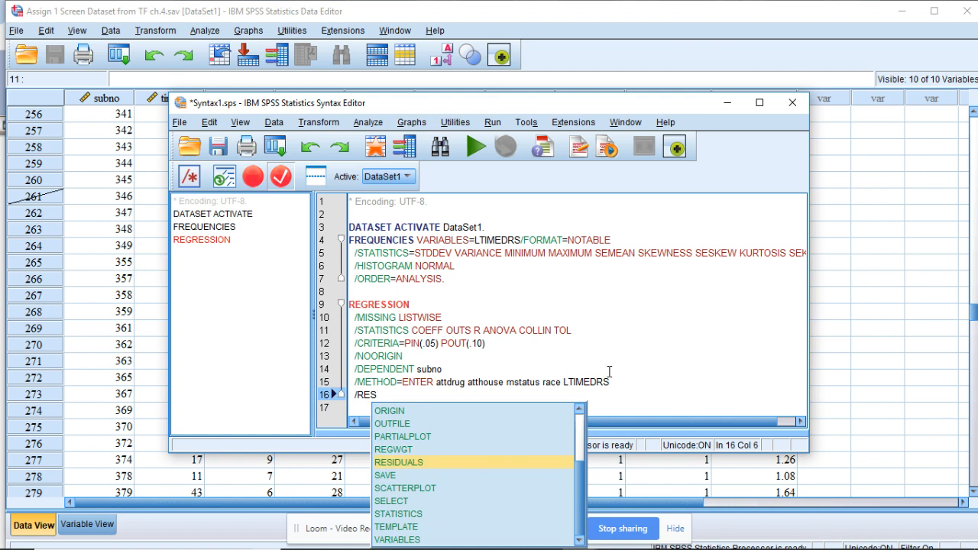
double_click(423, 462)
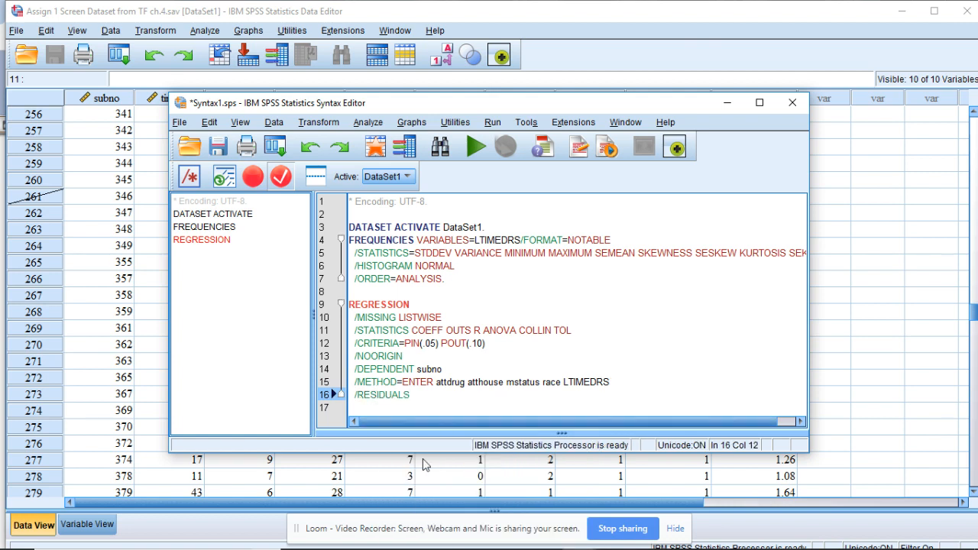
text(=)
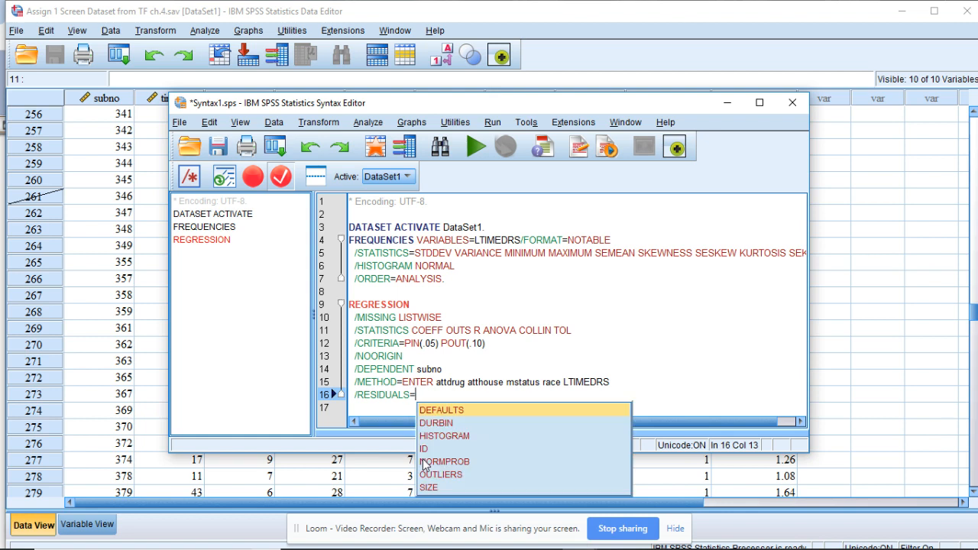
double_click(426, 475)
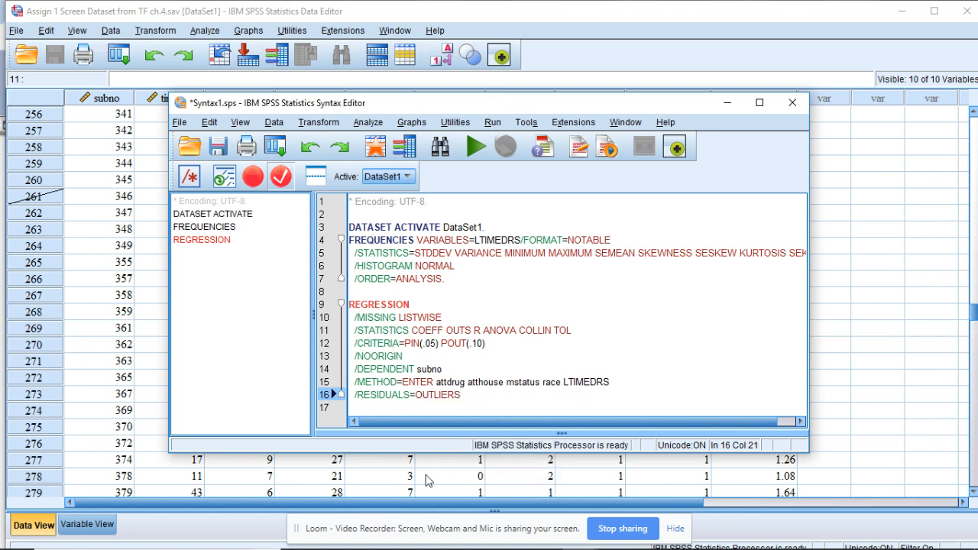
text((MAHAL).)
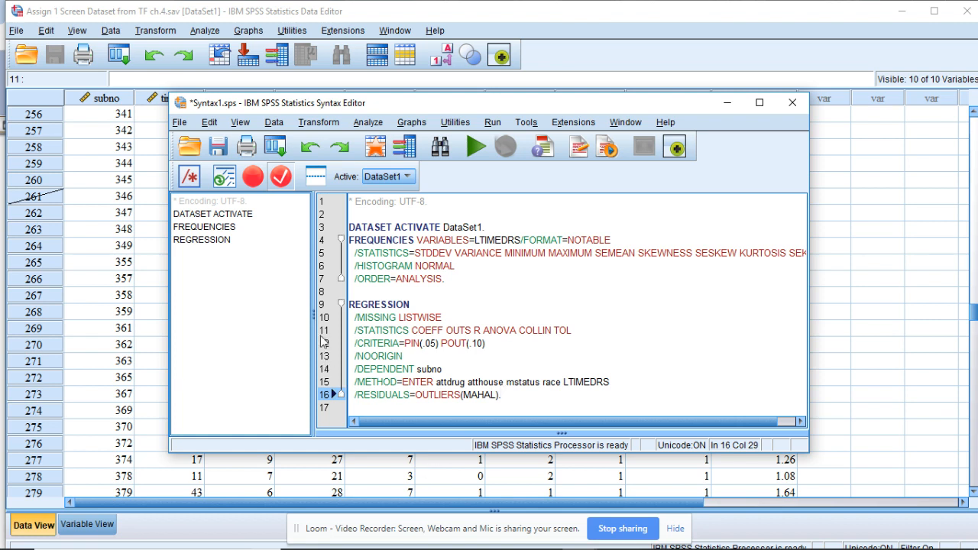
Step: Set a breakpoint on line 9 at the REGRESSION command and run the regression syntax
click(325, 306)
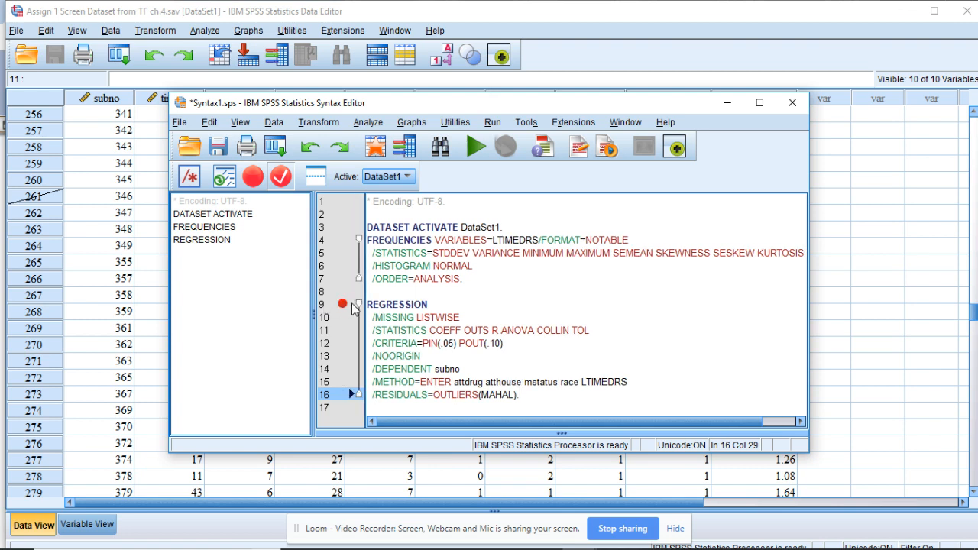
click(356, 306)
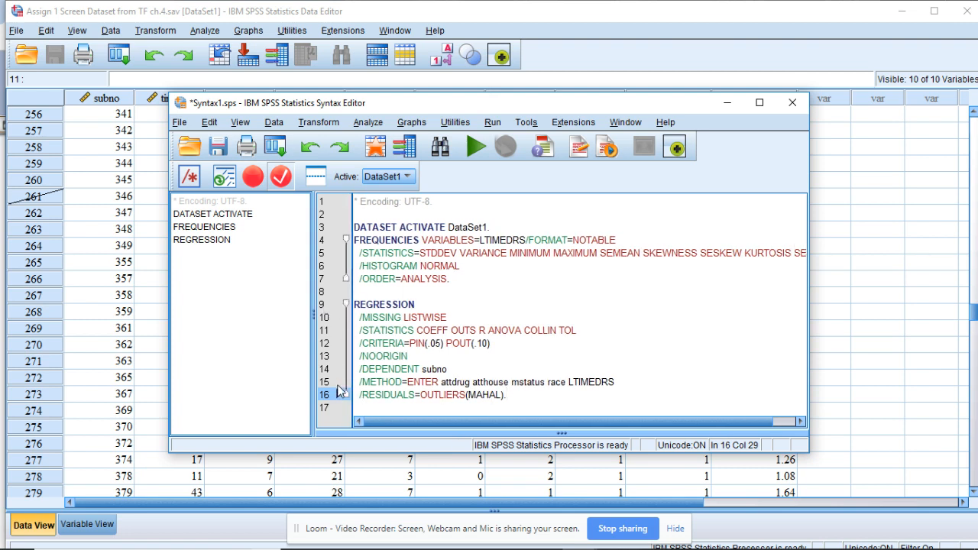
click(340, 306)
click(360, 304)
click(344, 305)
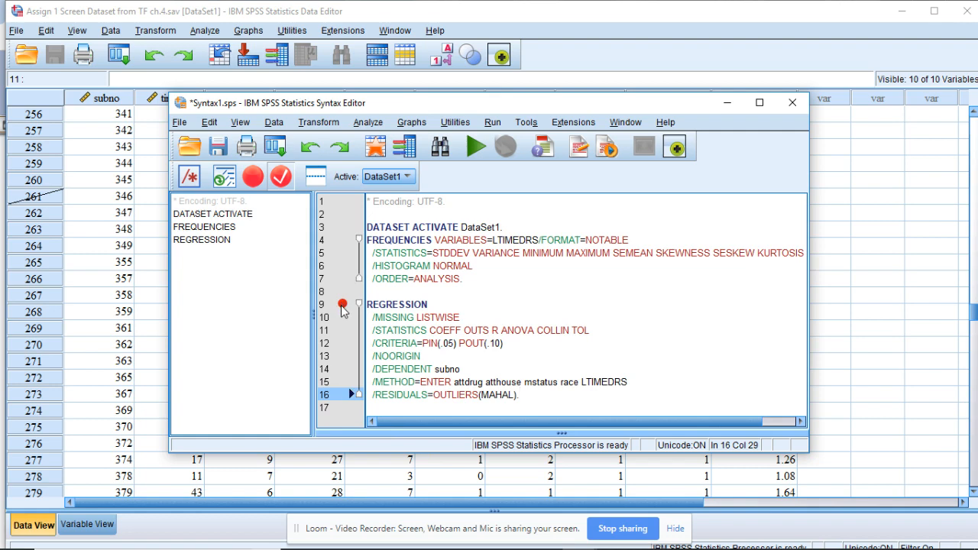
click(474, 150)
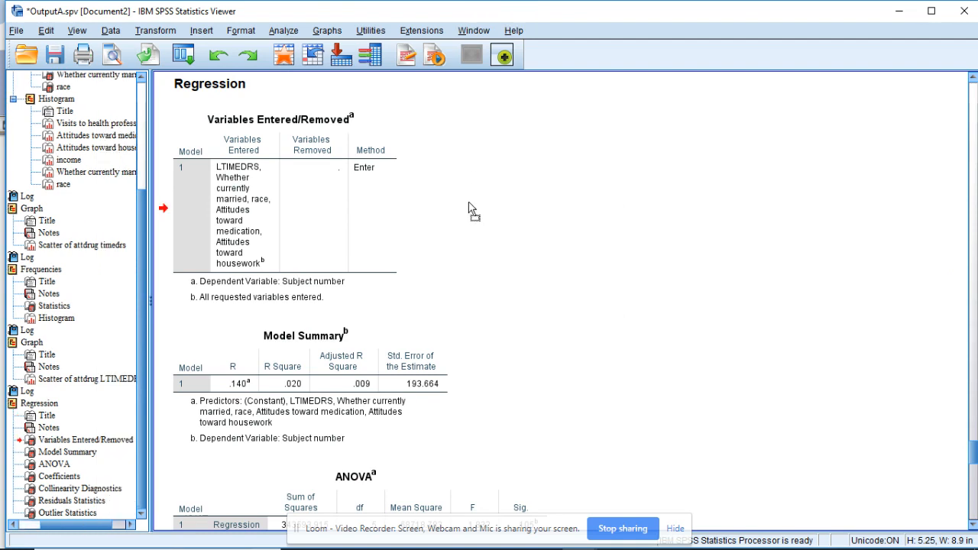
Step: Review the regression output from the Model Summary through to the Mahalanobis distances in the Outlier Statistics table
scroll(469, 255, down, 3)
scroll(470, 256, down, 2)
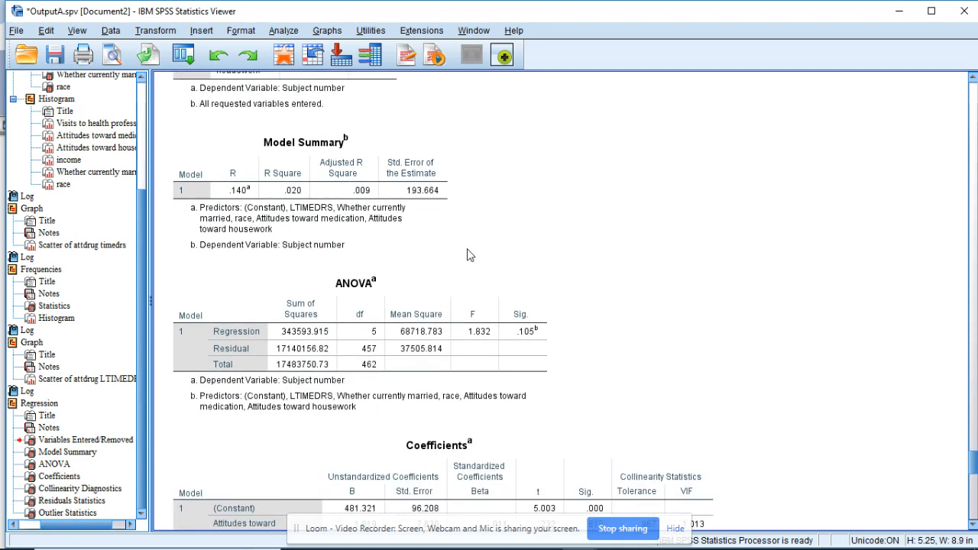
scroll(469, 255, down, 3)
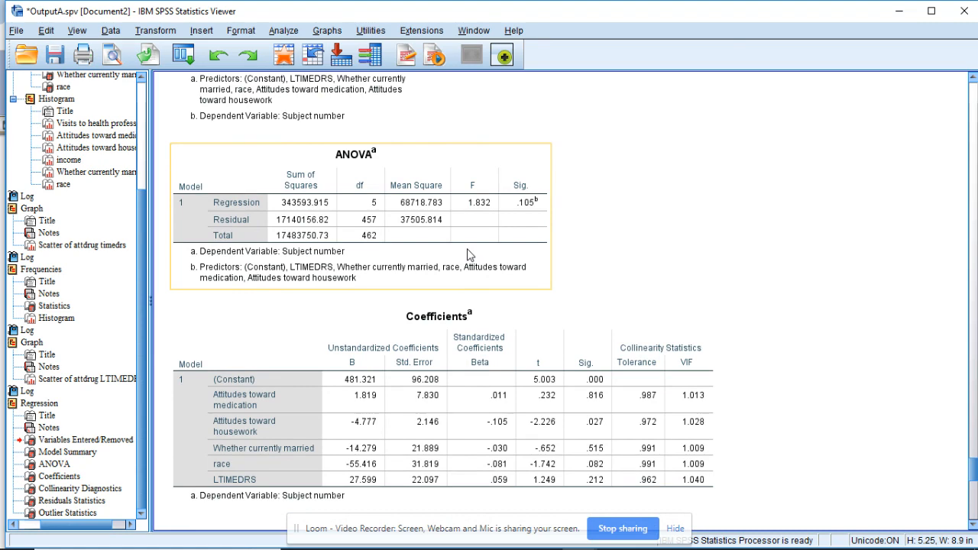
scroll(470, 255, down, 1)
scroll(768, 220, down, 3)
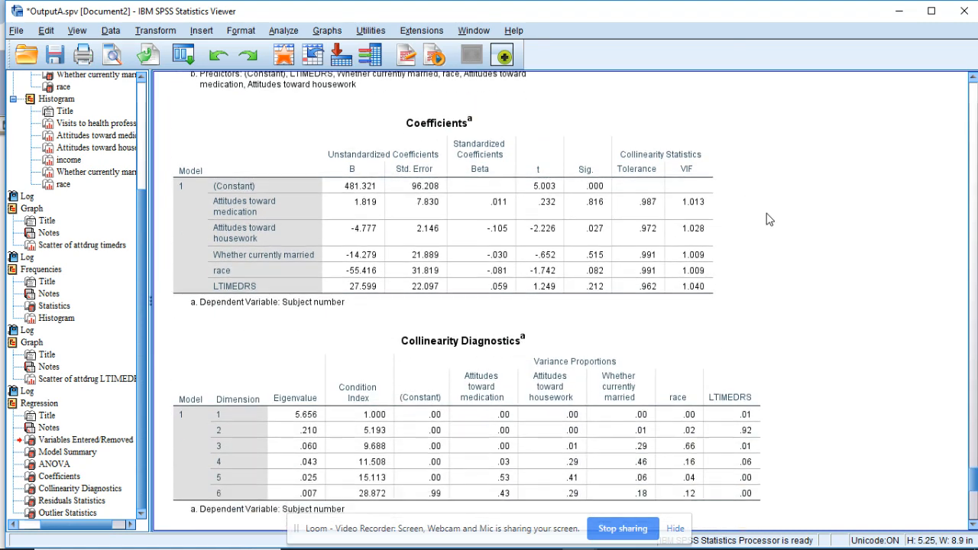
scroll(768, 220, down, 1)
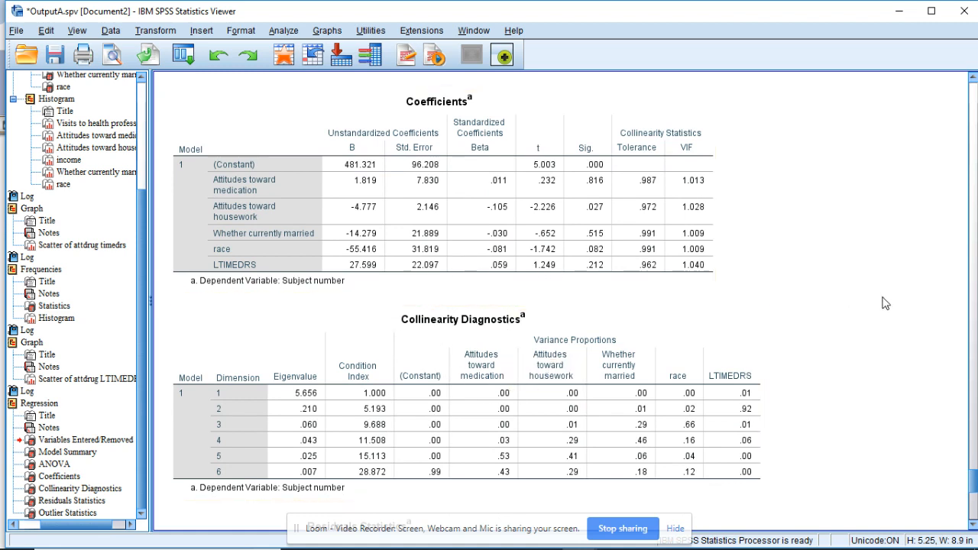
scroll(884, 304, down, 2)
scroll(884, 304, down, 3)
scroll(884, 303, down, 5)
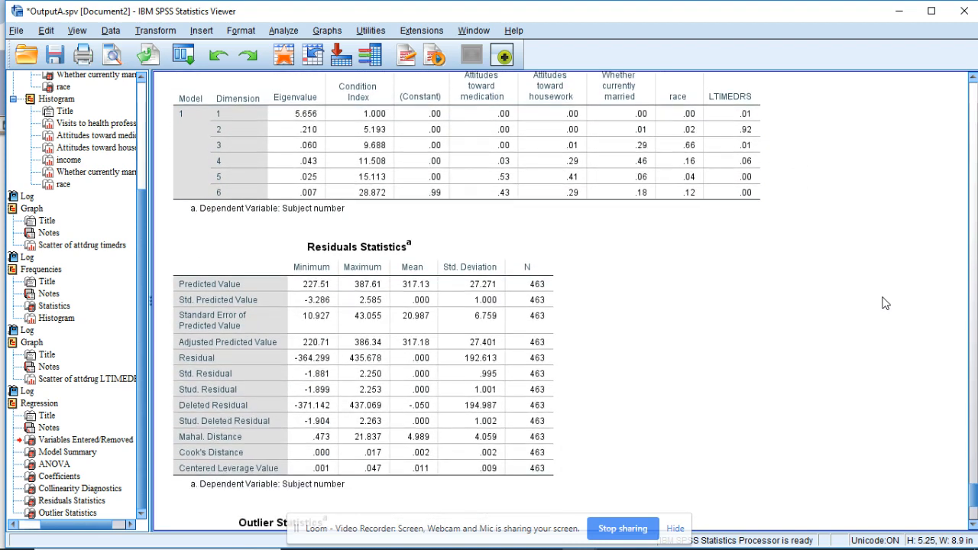
scroll(884, 304, down, 10)
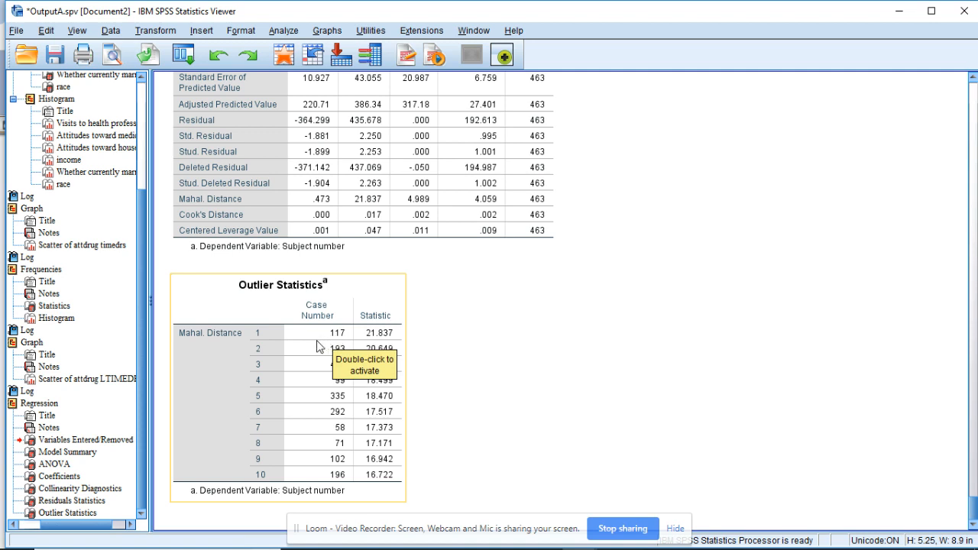
Step: Go back through the regression tables up to Variables Entered/Removed, and examine the Coefficients and Collinearity Diagnostics tables
click(466, 357)
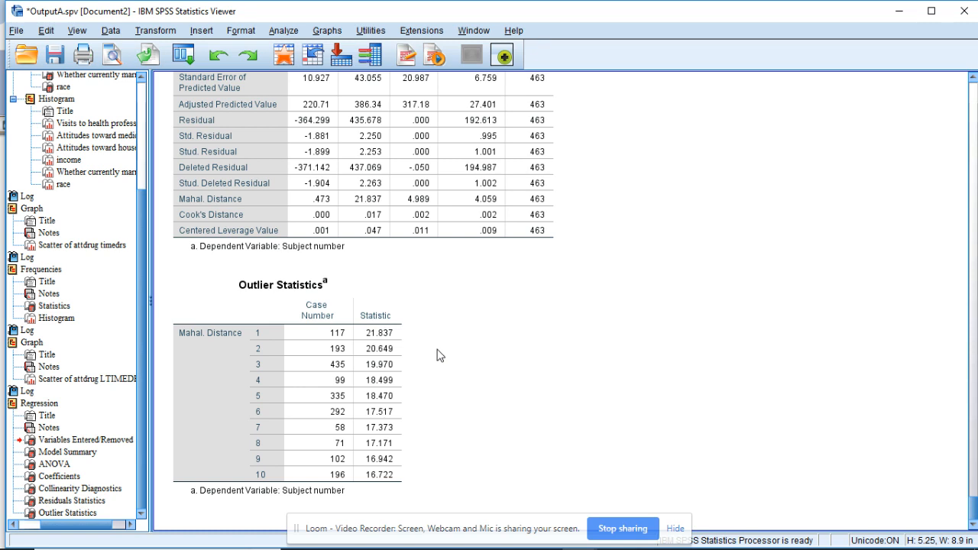
scroll(439, 355, up, 3)
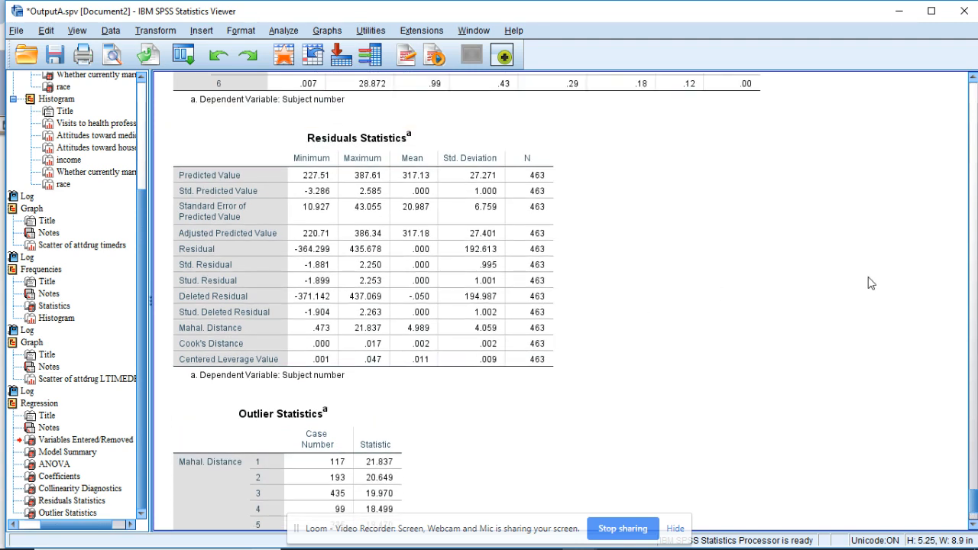
scroll(871, 283, up, 2)
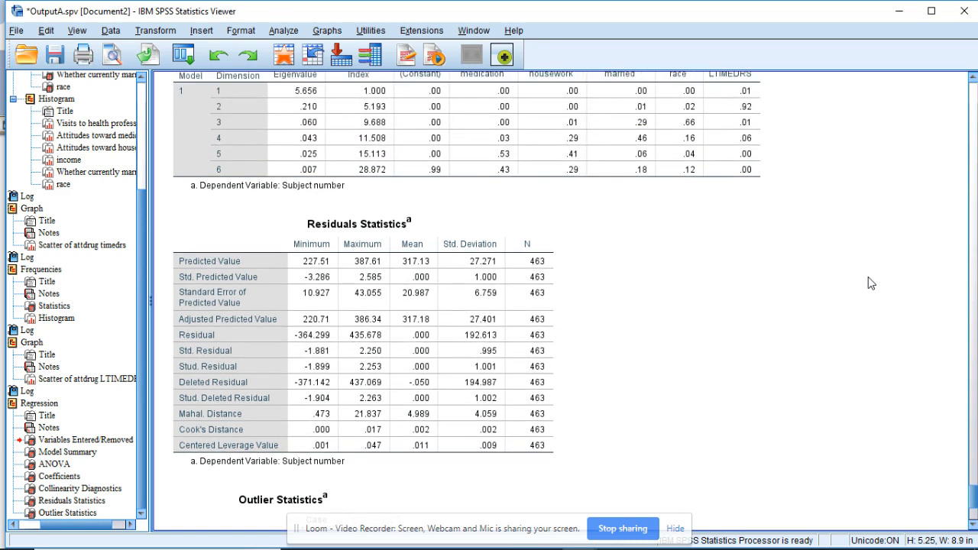
scroll(870, 283, up, 4)
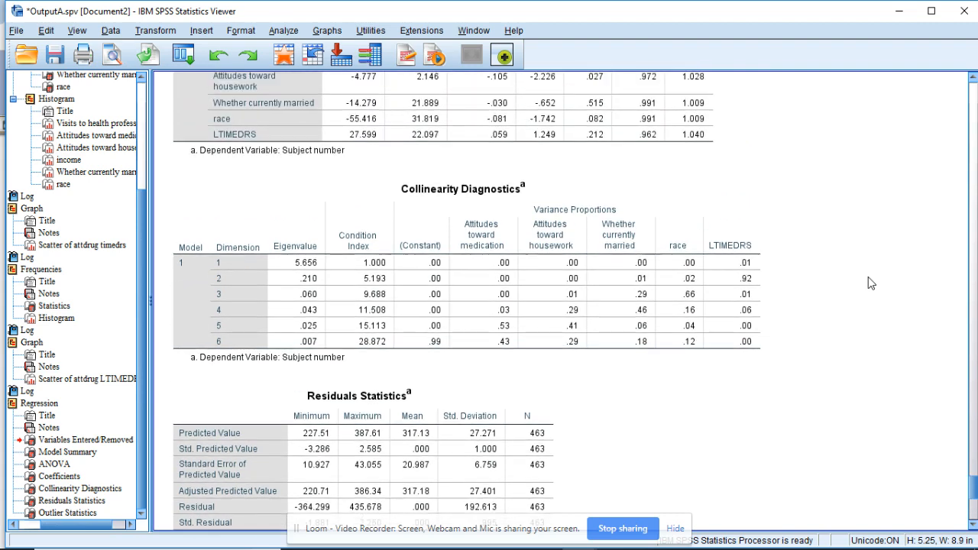
scroll(871, 284, up, 3)
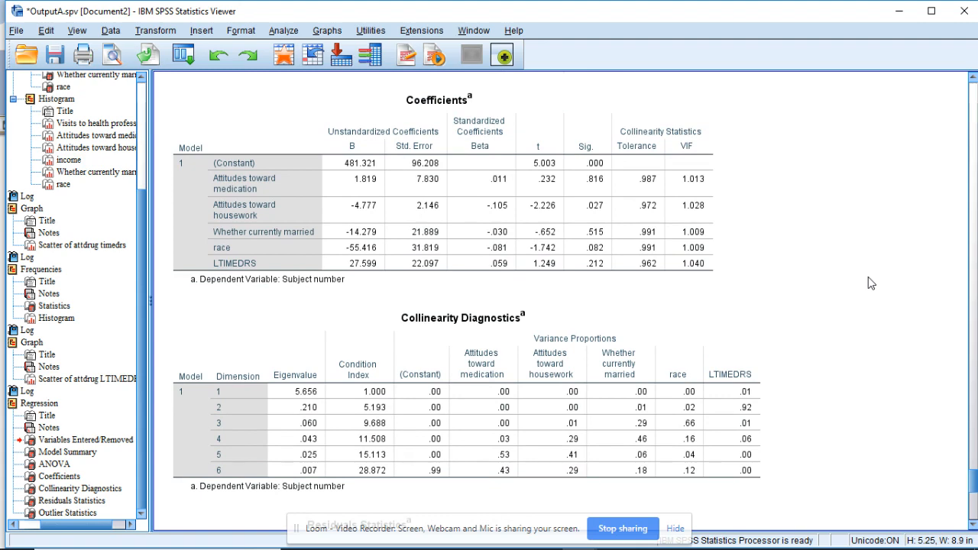
scroll(872, 284, up, 4)
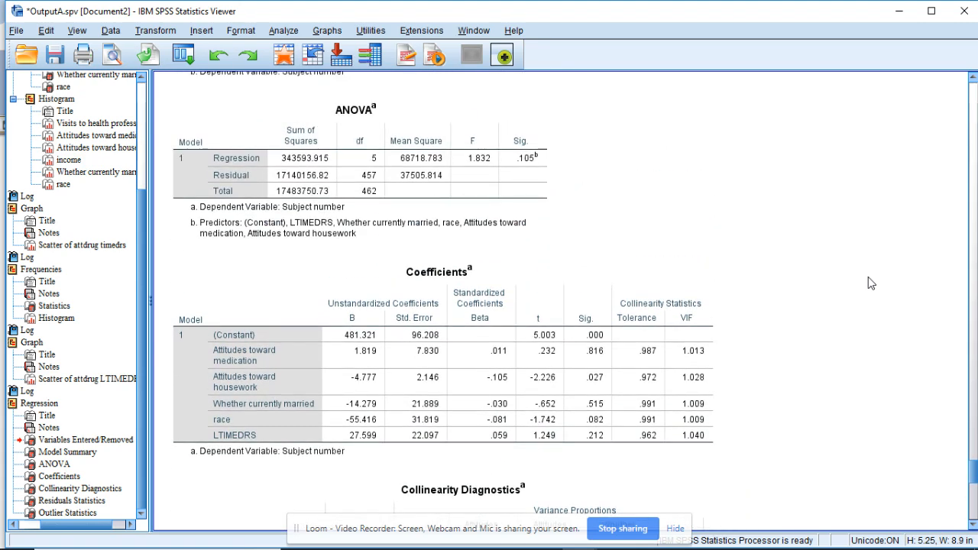
scroll(870, 284, up, 1)
scroll(871, 284, up, 7)
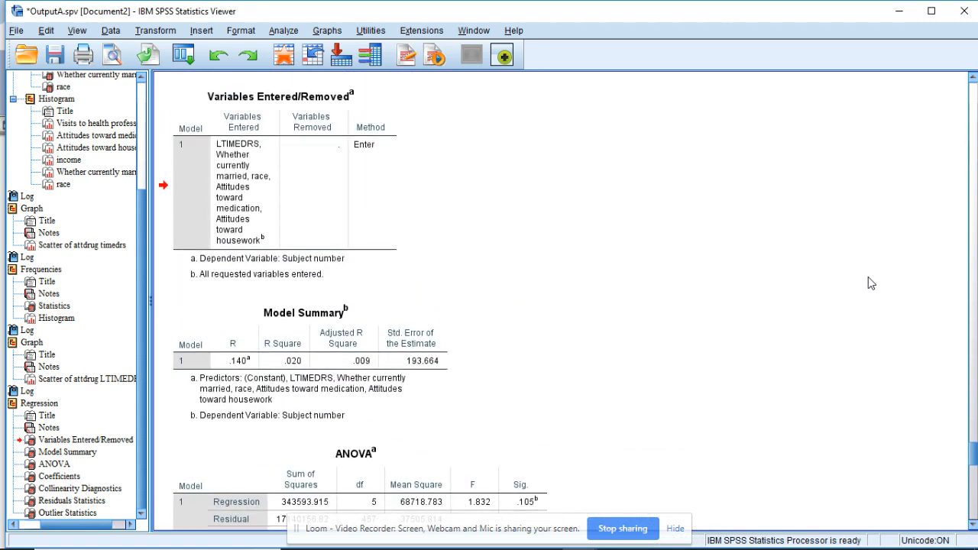
scroll(871, 284, down, 10)
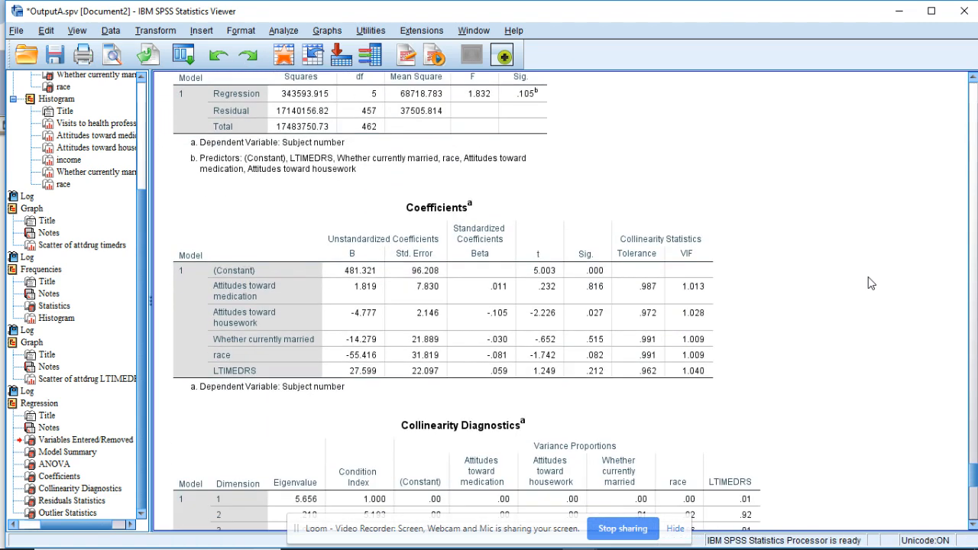
scroll(871, 283, down, 3)
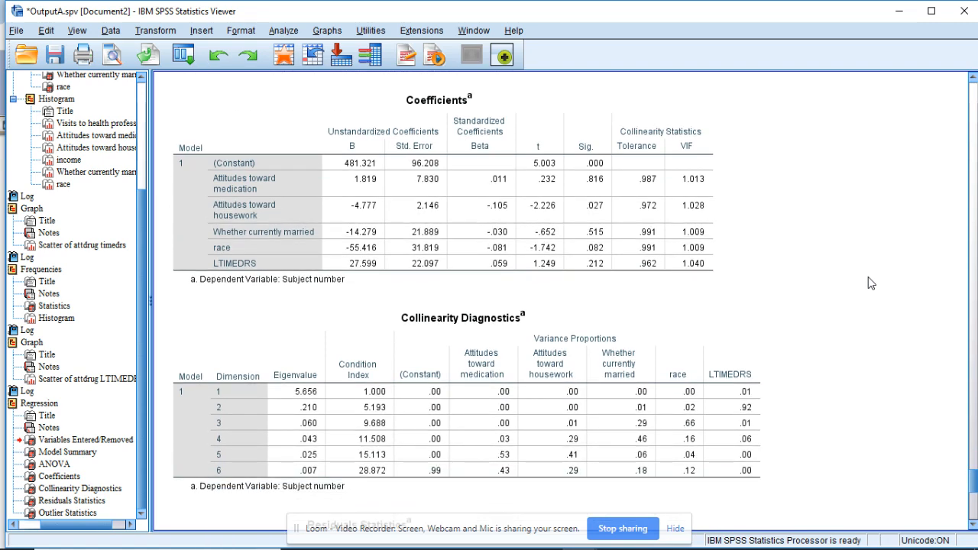
Step: Examine the Mahalanobis distances of the extreme cases in the Outlier Statistics table and save the output file
scroll(871, 284, down, 14)
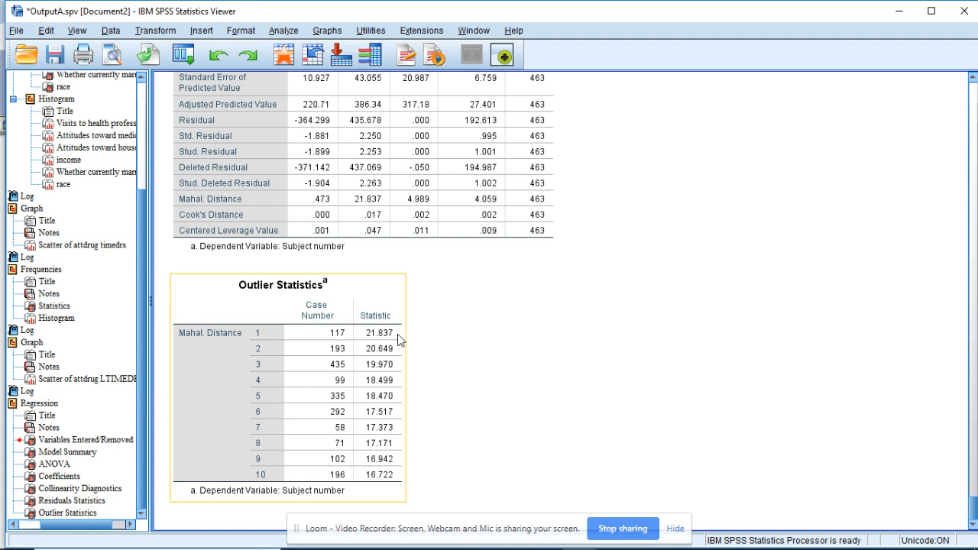
click(540, 336)
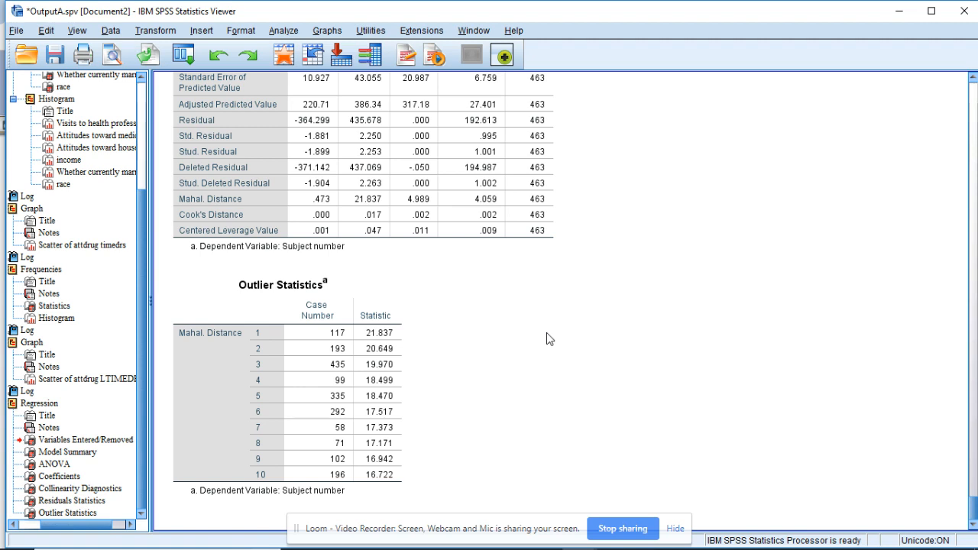
click(382, 340)
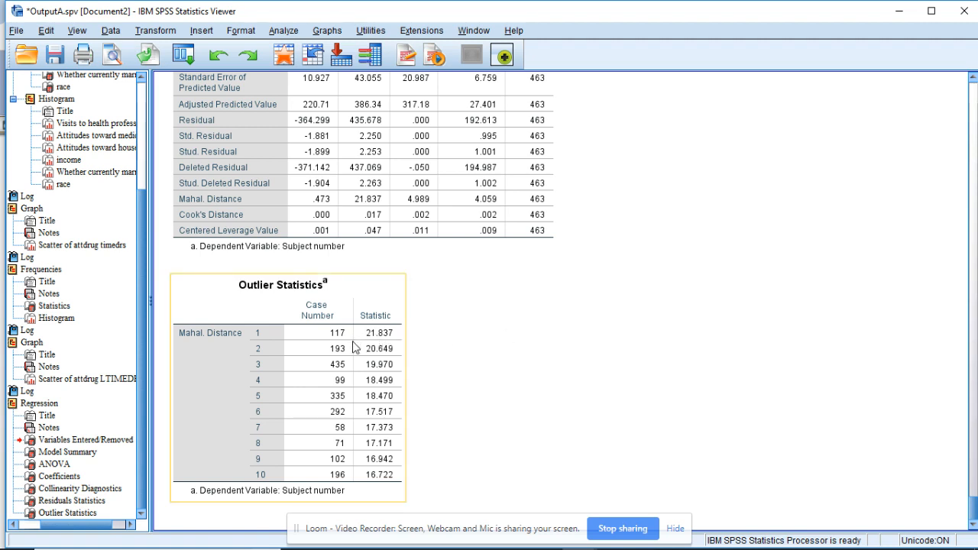
click(488, 346)
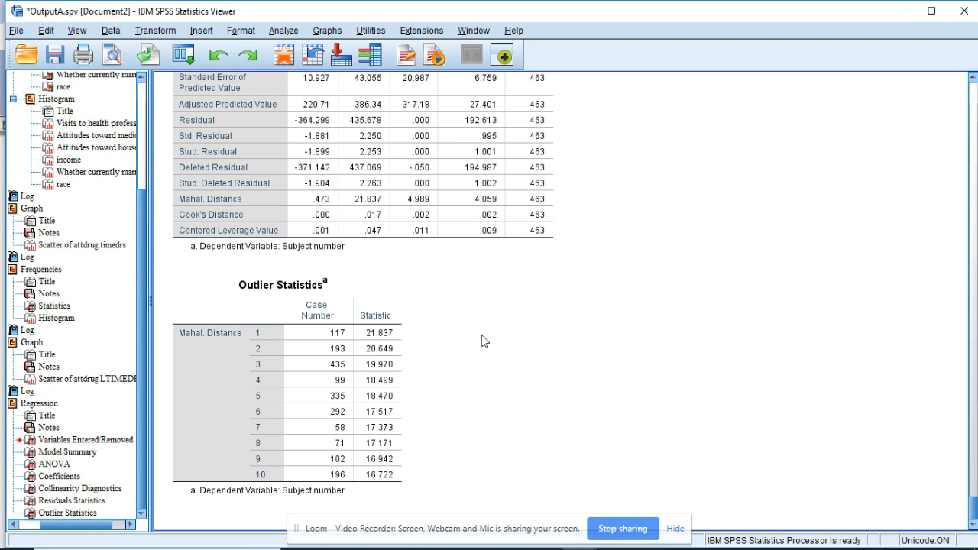
click(54, 56)
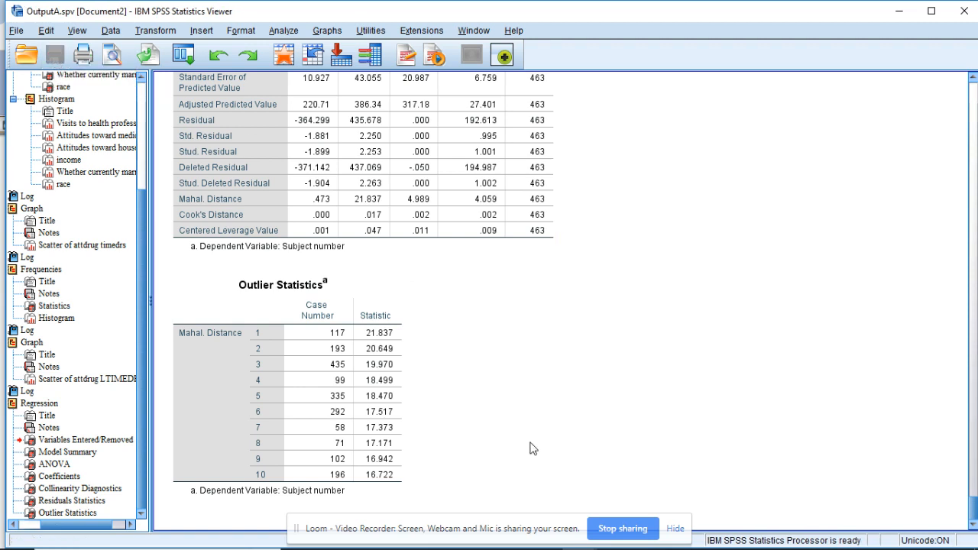
Step: In the dataset, set up a Compute Variable transformation with target variable DUMMY and numeric expression 0
mouse_move(558, 544)
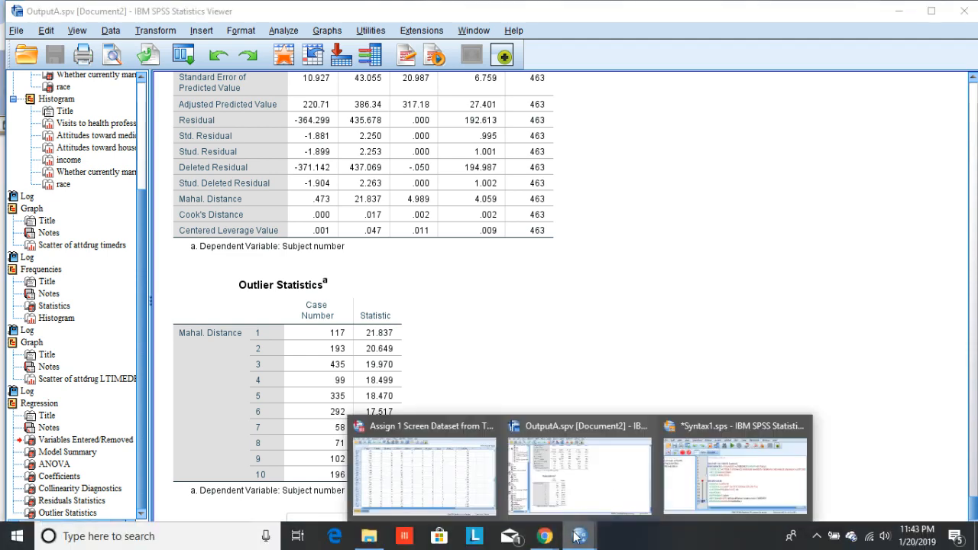
click(453, 488)
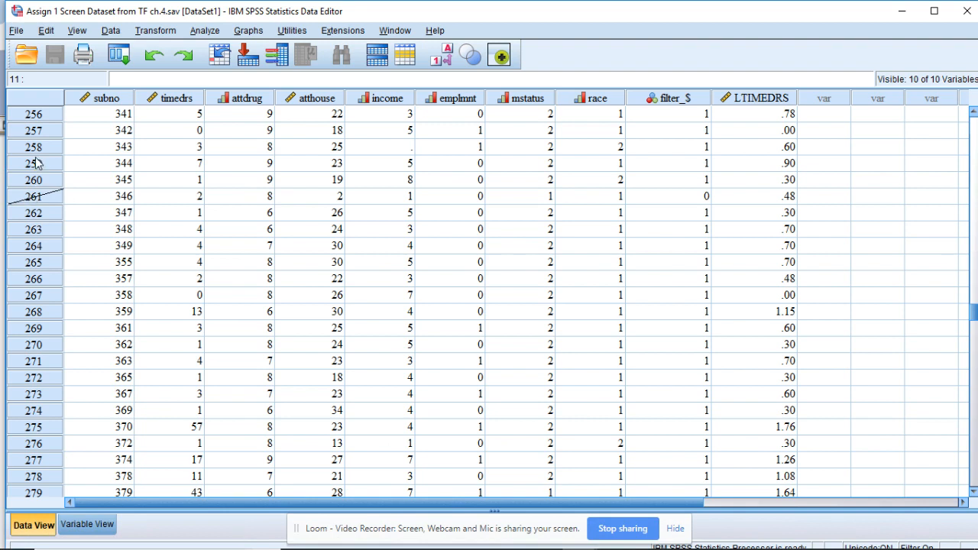
click(172, 36)
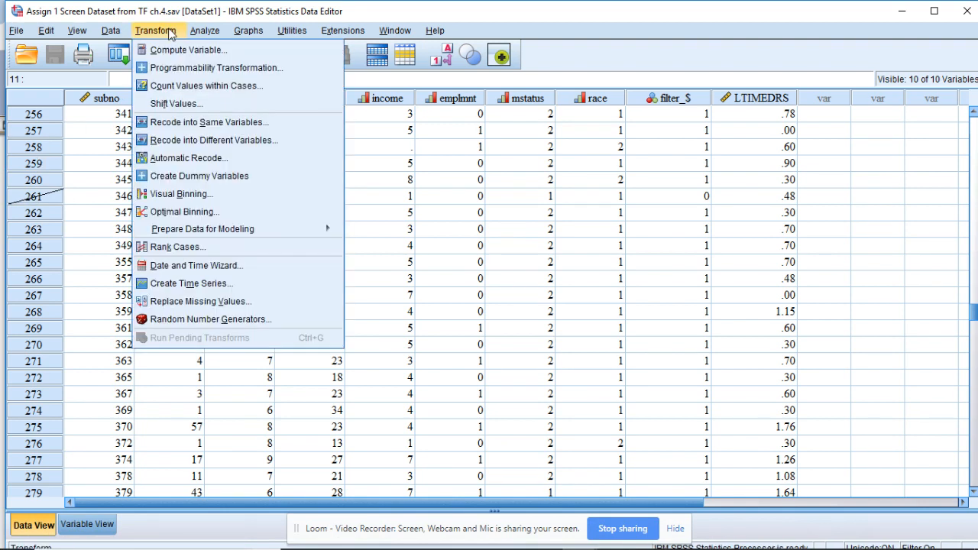
click(172, 50)
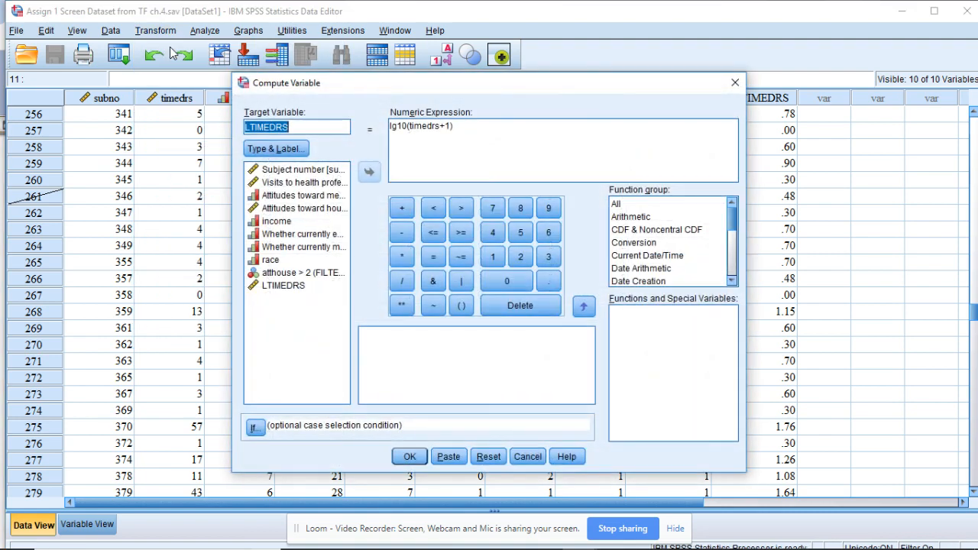
text(DUMMY)
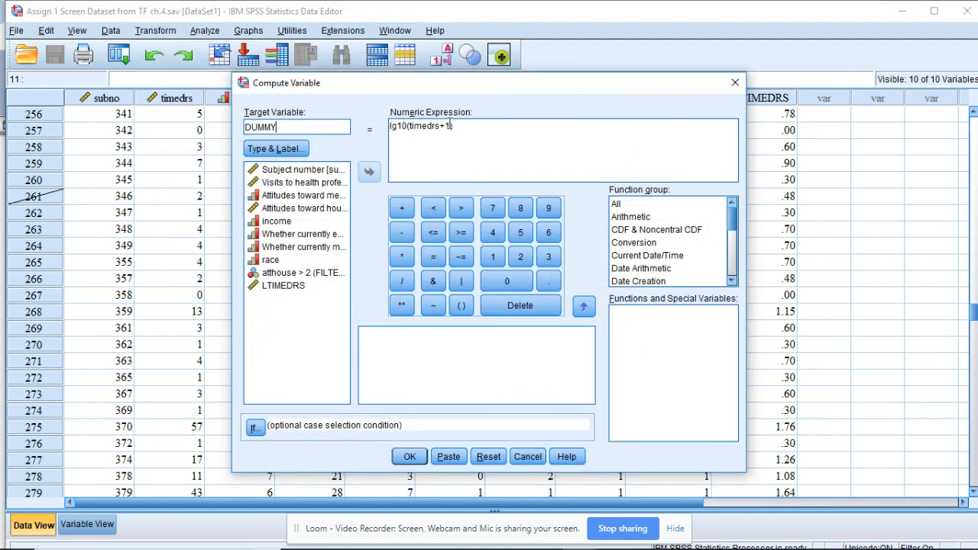
drag(483, 126, 393, 124)
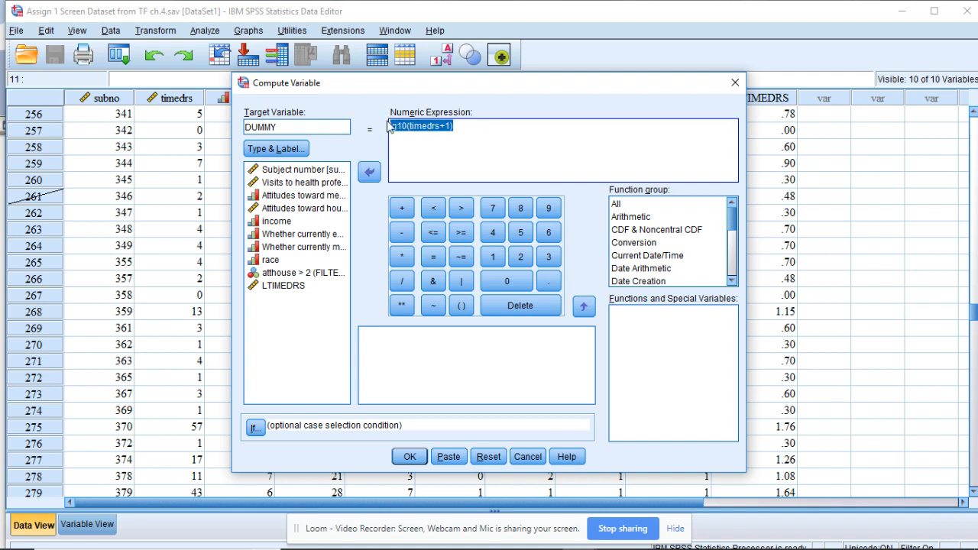
key(Delete)
text(0)
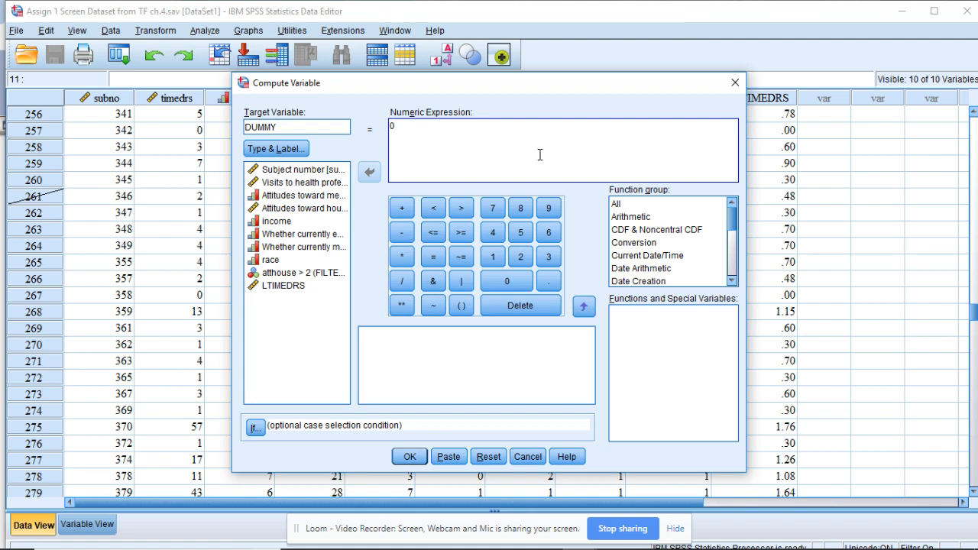
click(254, 429)
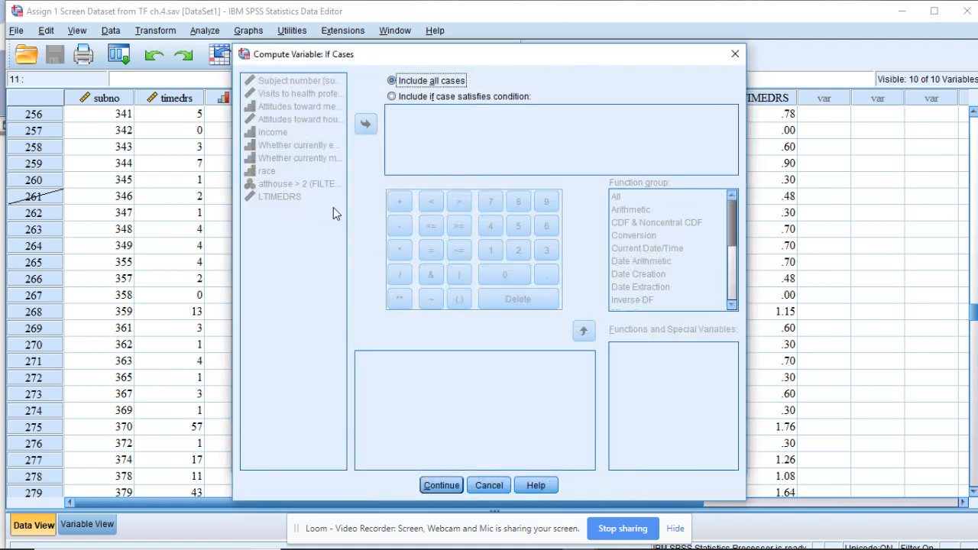
click(391, 97)
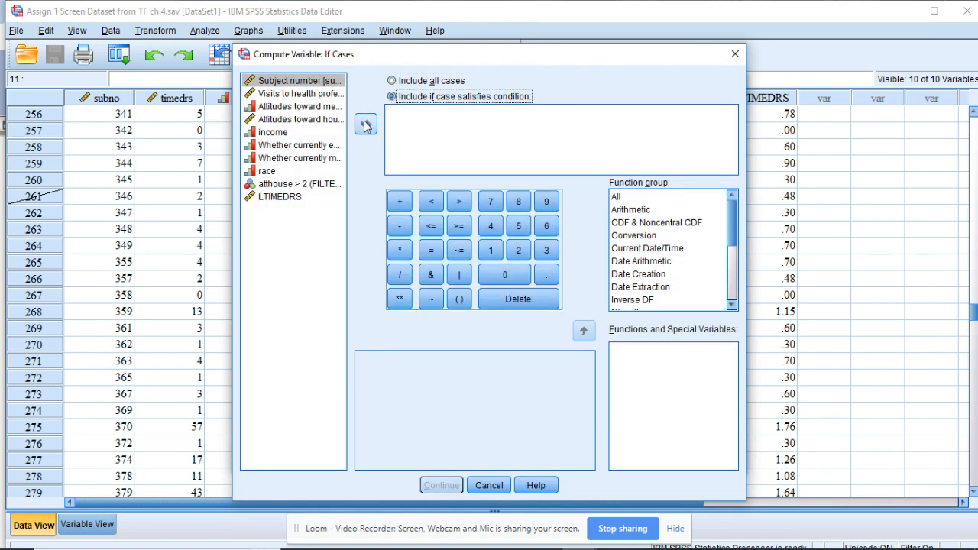
click(321, 82)
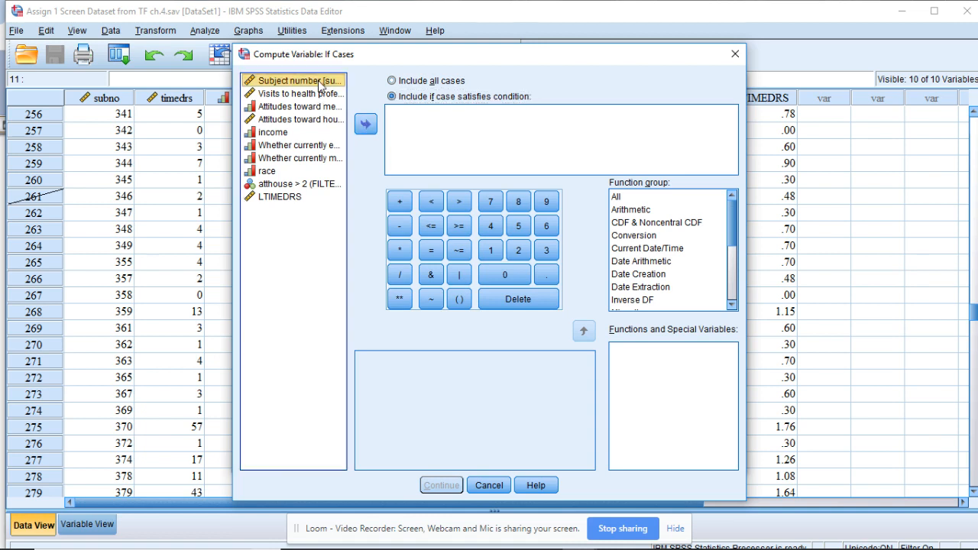
click(404, 123)
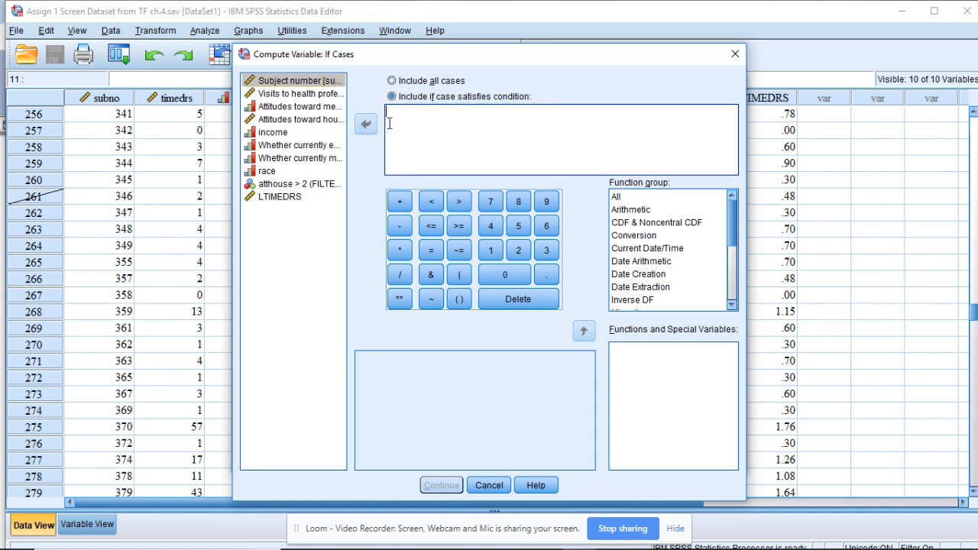
click(304, 82)
click(365, 125)
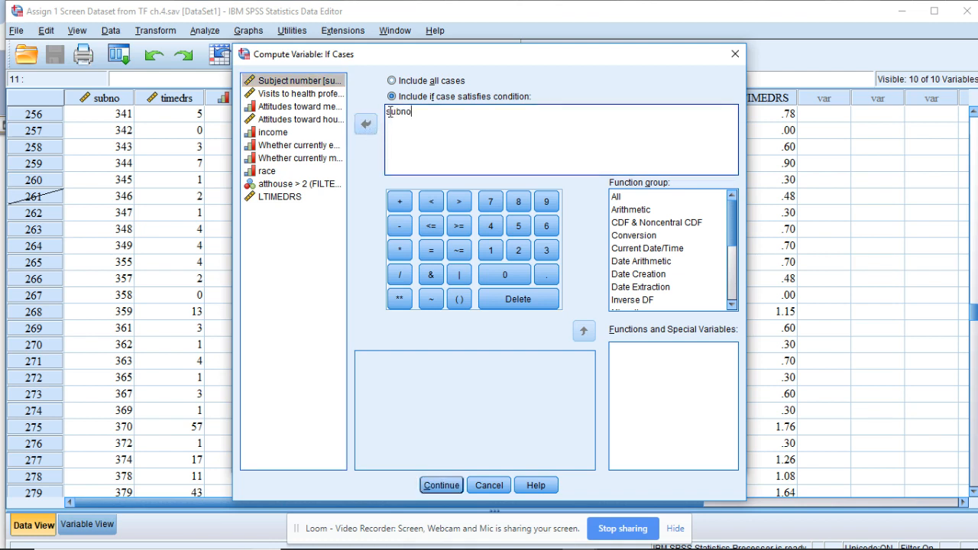
text(= 137 du)
key(BackSpace)
key(BackSpace)
key(BackSpace)
key(BackSpace)
key(BackSpace)
key(BackSpace)
key(BackSpace)
key(BackSpace)
key(BackSpace)
key(BackSpace)
key(BackSpace)
key(BackSpace)
key(BackSpace)
key(BackSpace)
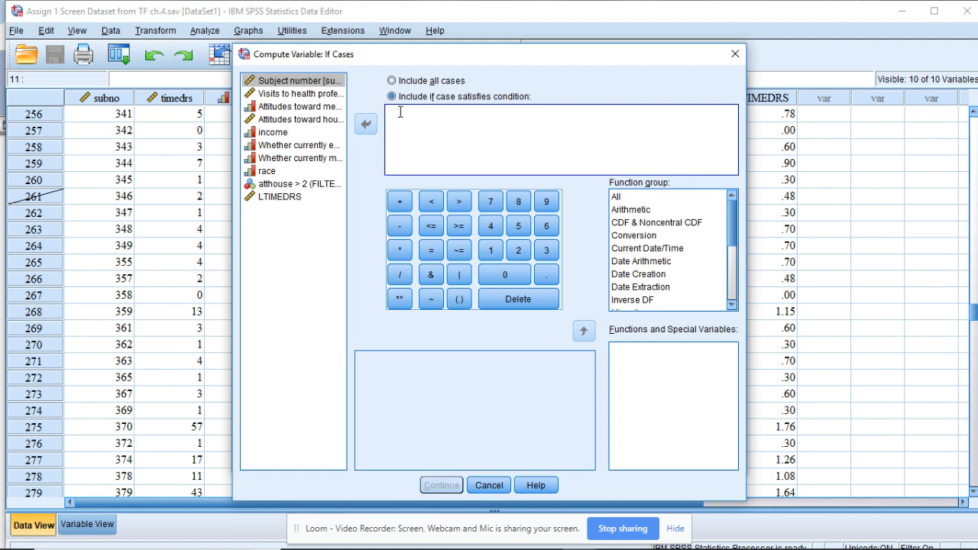
click(488, 486)
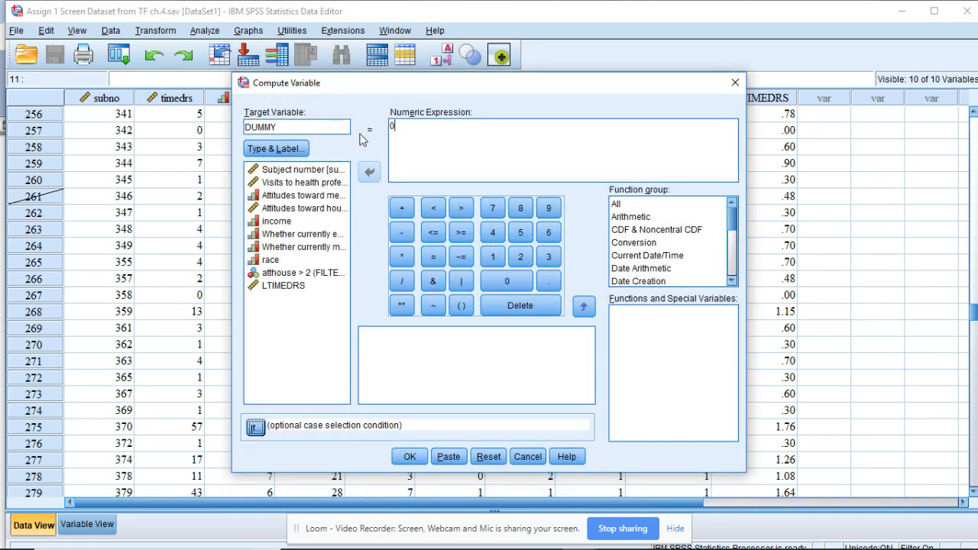
Step: Run the computation of DUMMY for all cases and return to the dataset
click(409, 457)
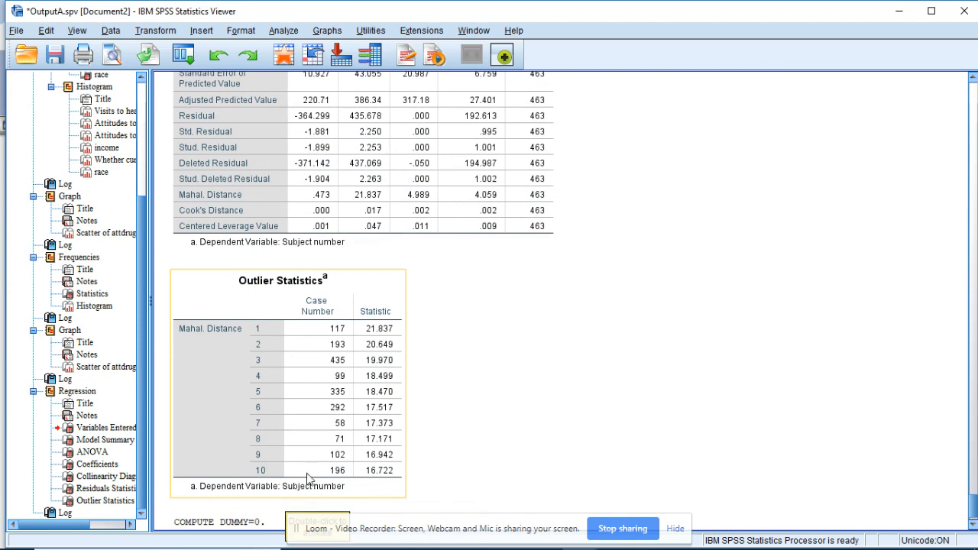
click(579, 541)
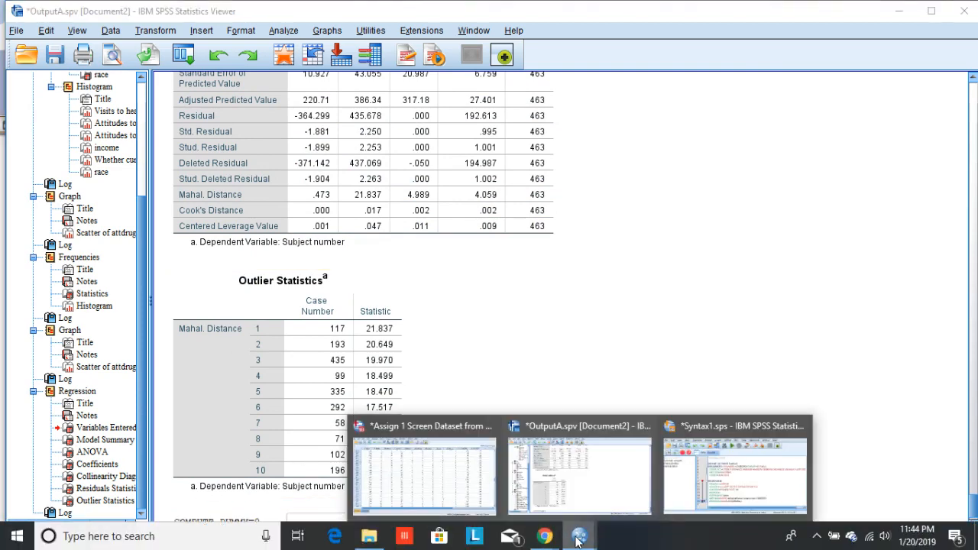
click(449, 488)
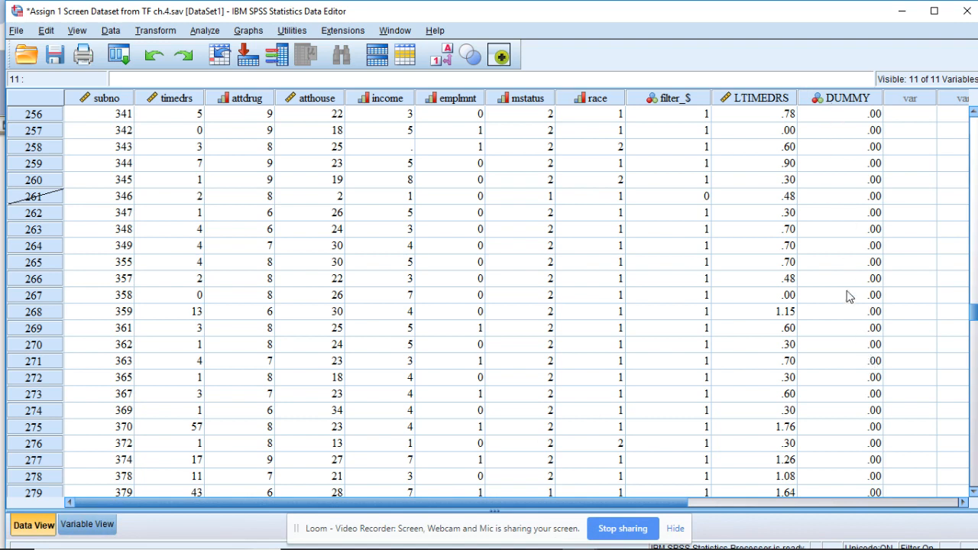
Step: Reopen Compute Variable for DUMMY and enter the case selection condition (subno = 137)
click(152, 30)
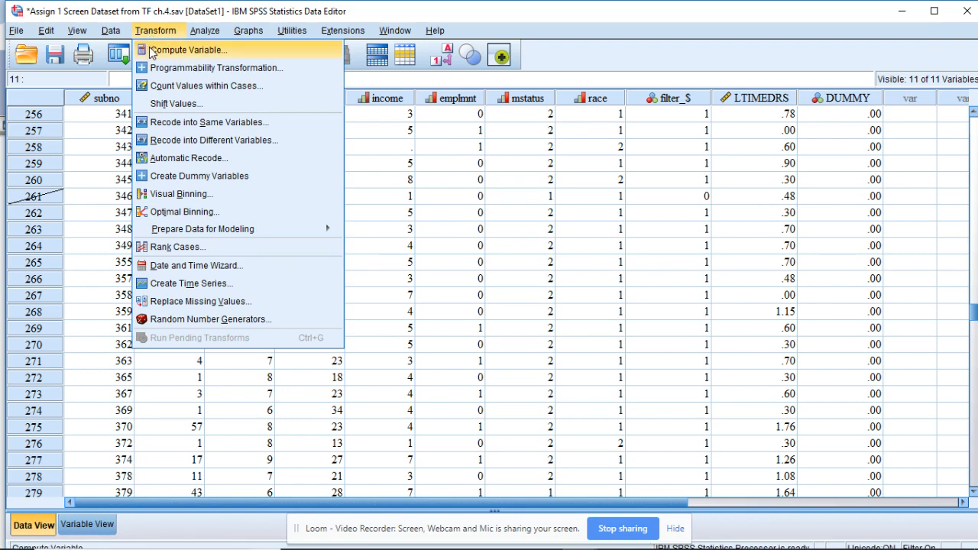
click(150, 50)
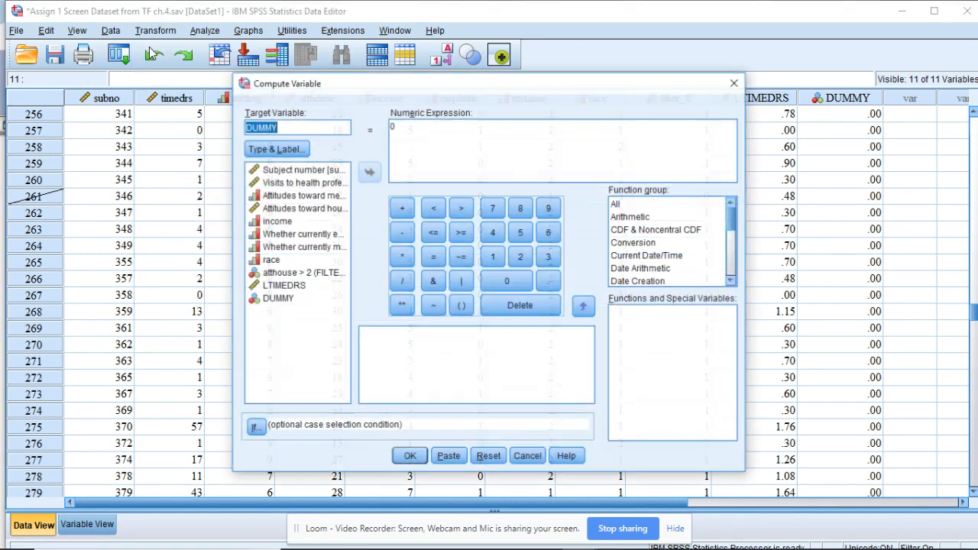
click(430, 132)
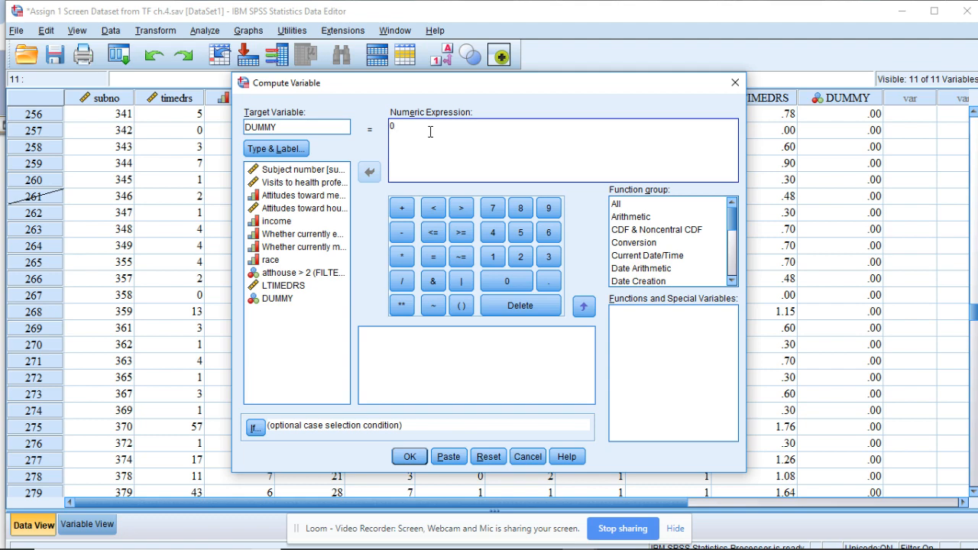
click(255, 427)
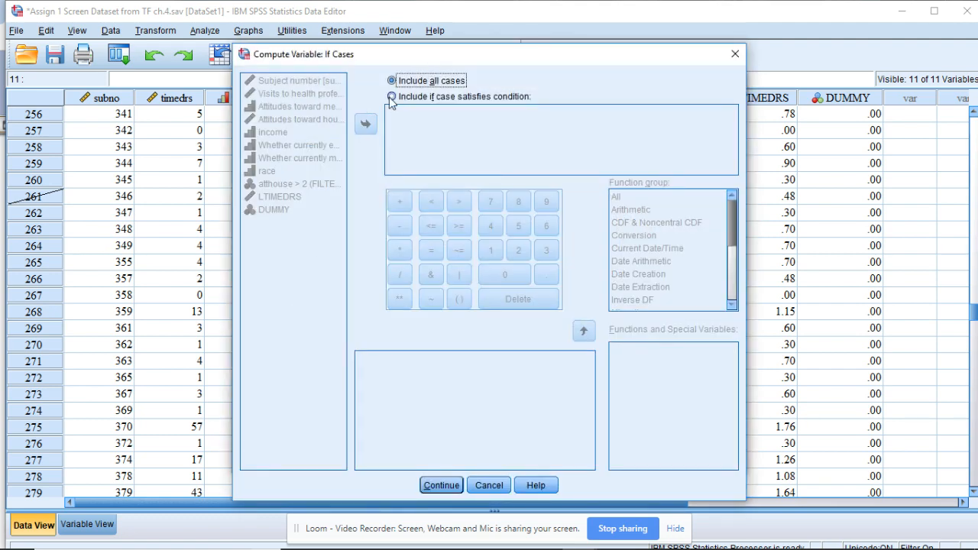
click(390, 97)
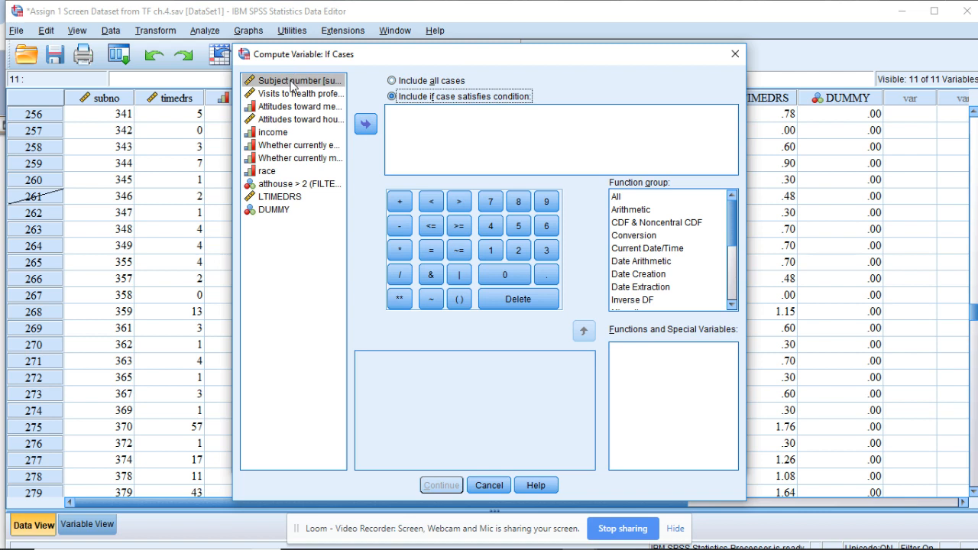
click(363, 125)
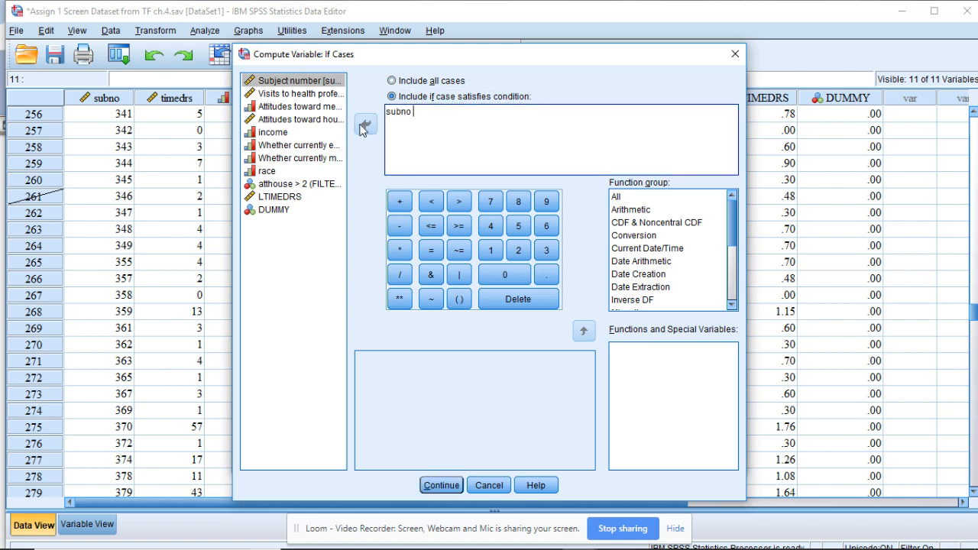
text(= 137)
click(387, 112)
text(()
text())
Step: Append DUMMY=1 after (subno = 137) in the case condition and try to apply it
click(269, 212)
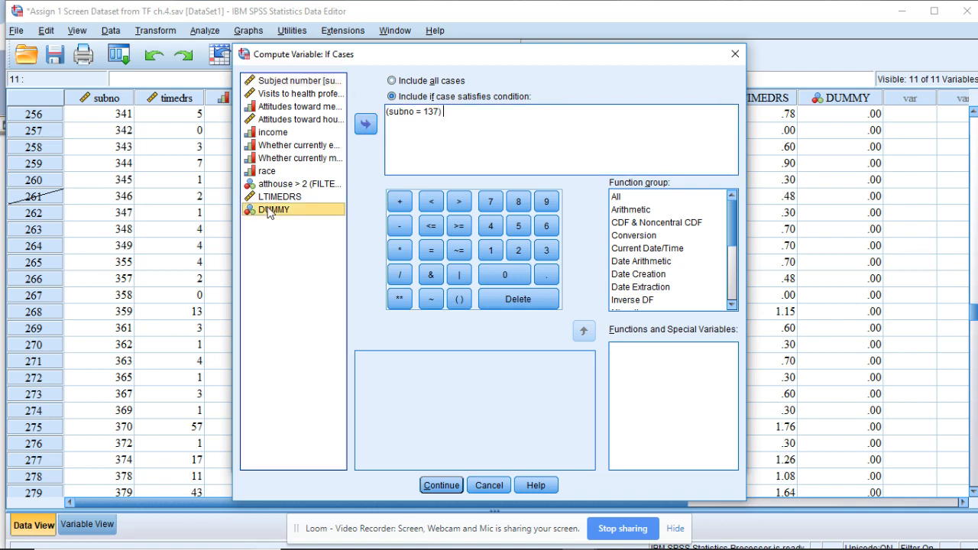
click(366, 127)
text(=)
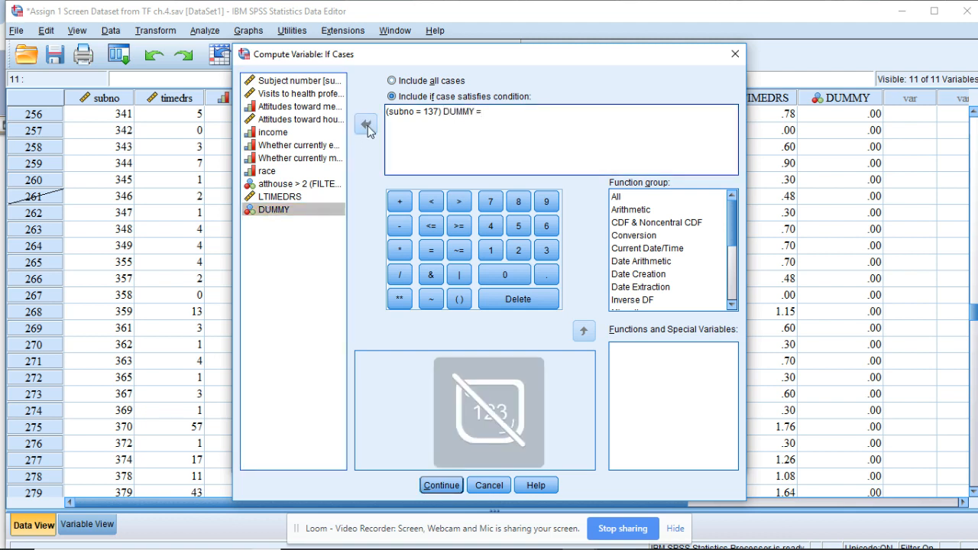
text(=1)
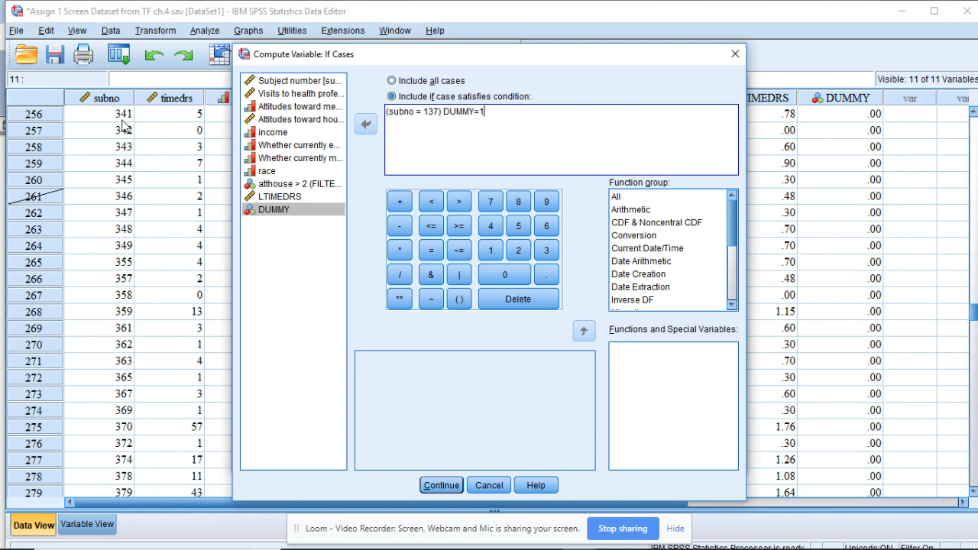
click(438, 486)
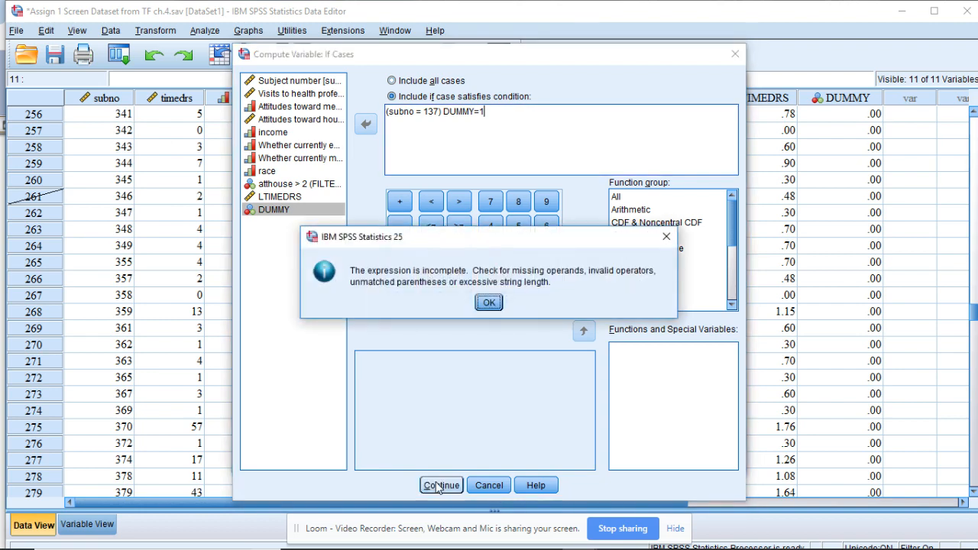
click(489, 302)
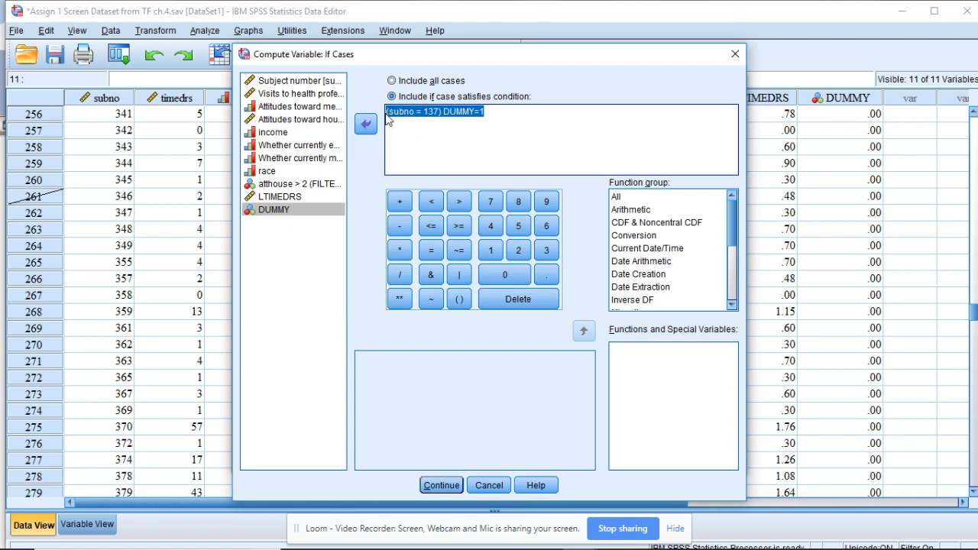
Step: Try to apply the case condition as IF (subno = 137) DUMMY=1, and close Compute Variable without running it
click(387, 113)
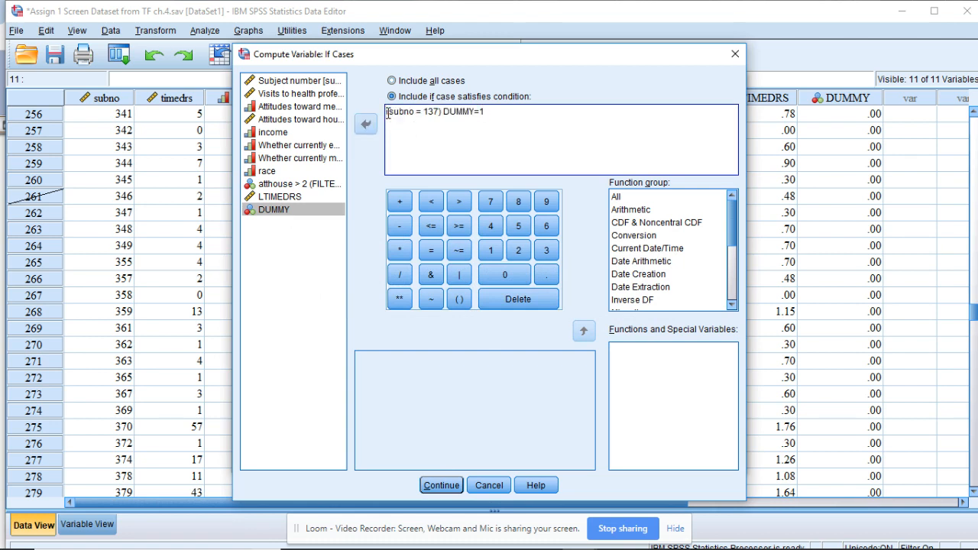
text(IF)
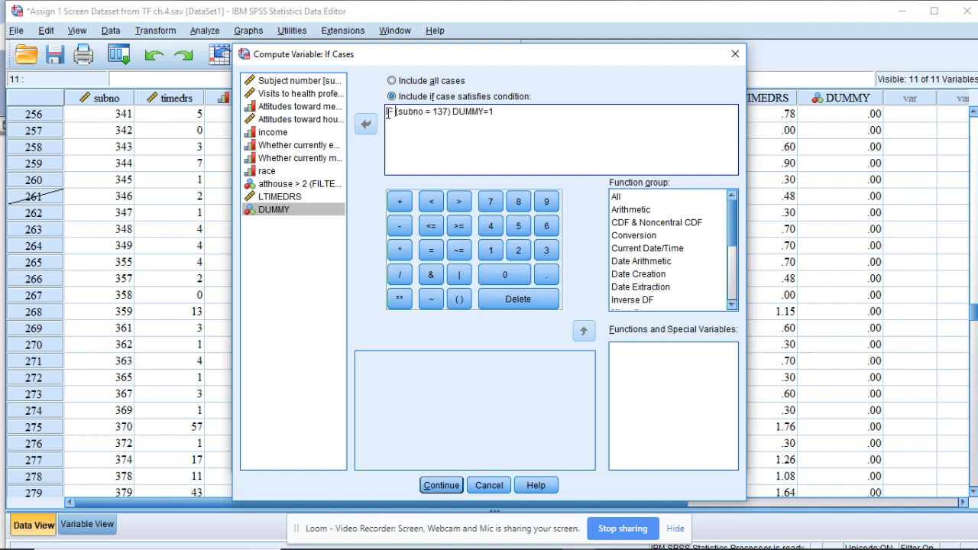
click(442, 487)
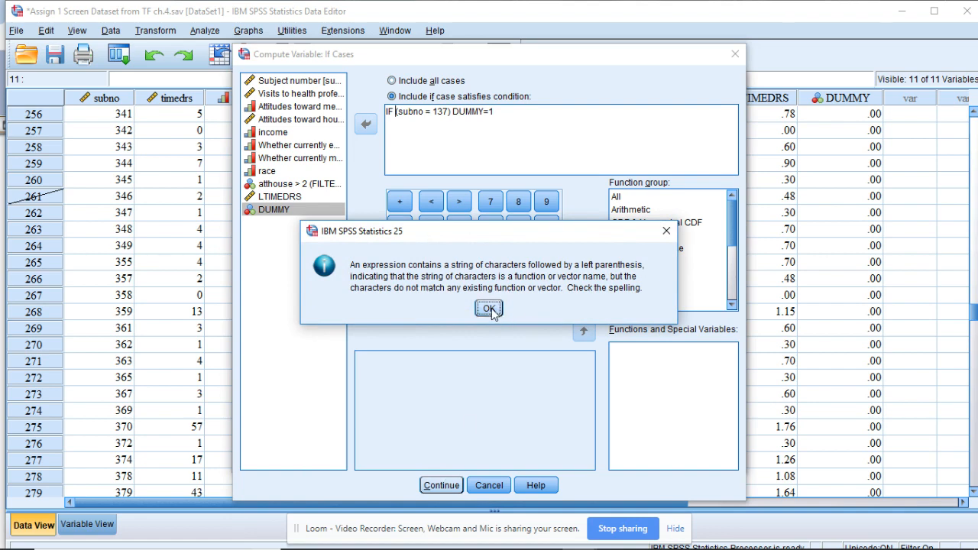
click(490, 309)
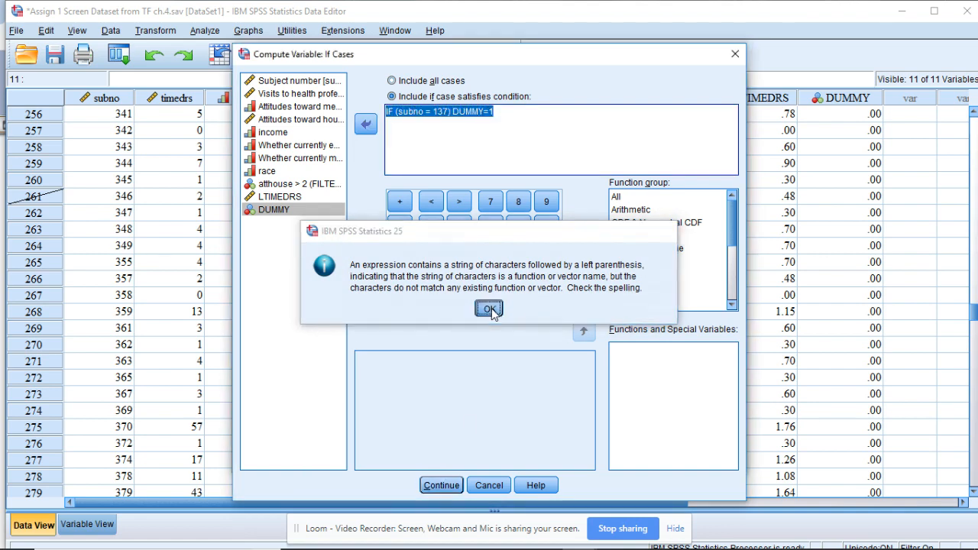
click(735, 54)
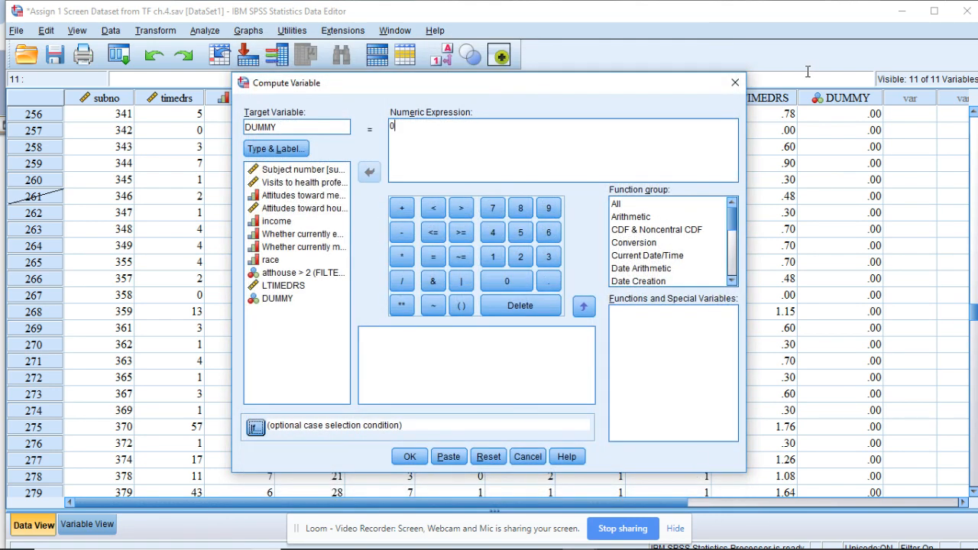
click(735, 82)
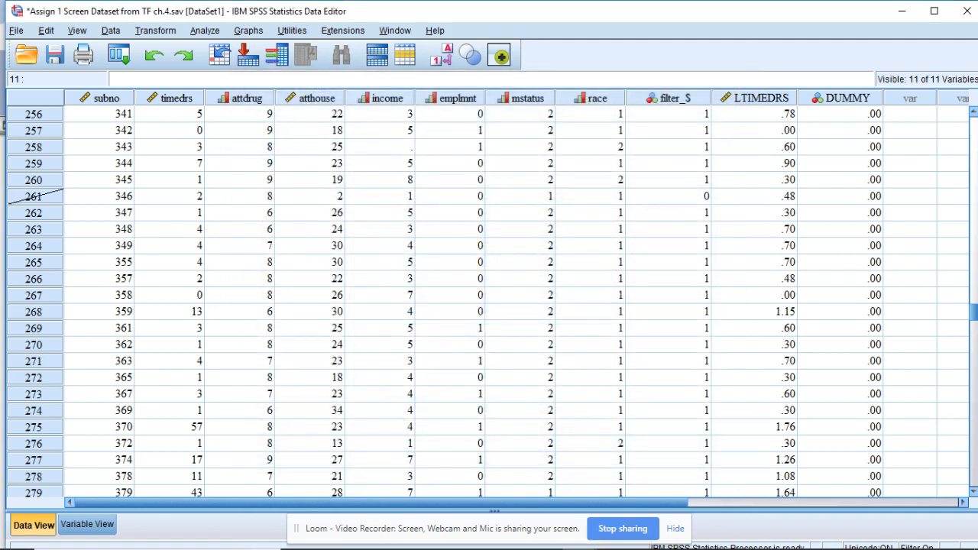
Step: In the Syntax1.sps syntax file, add the command IF (subno=137) DUMMY = 1. on a new line after the REGRESSION block
mouse_move(582, 538)
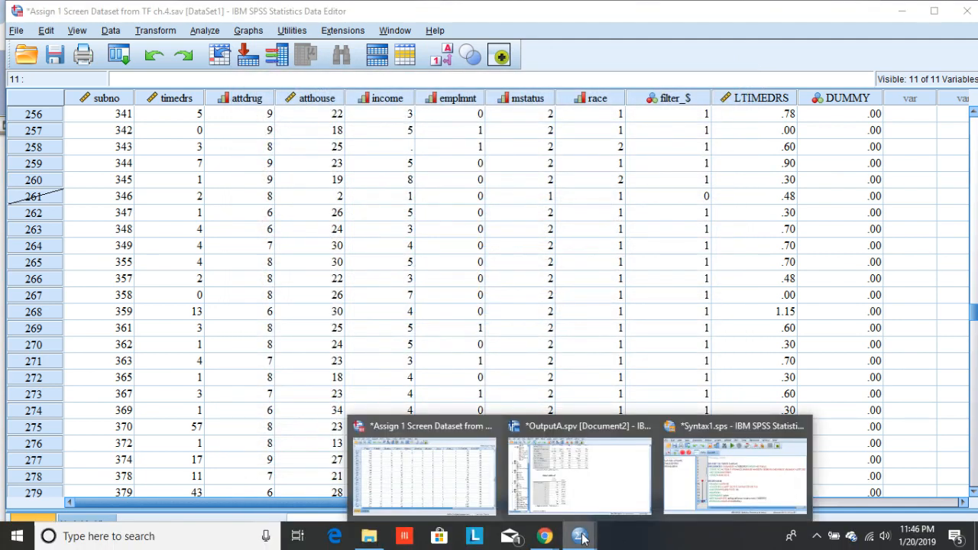
click(741, 490)
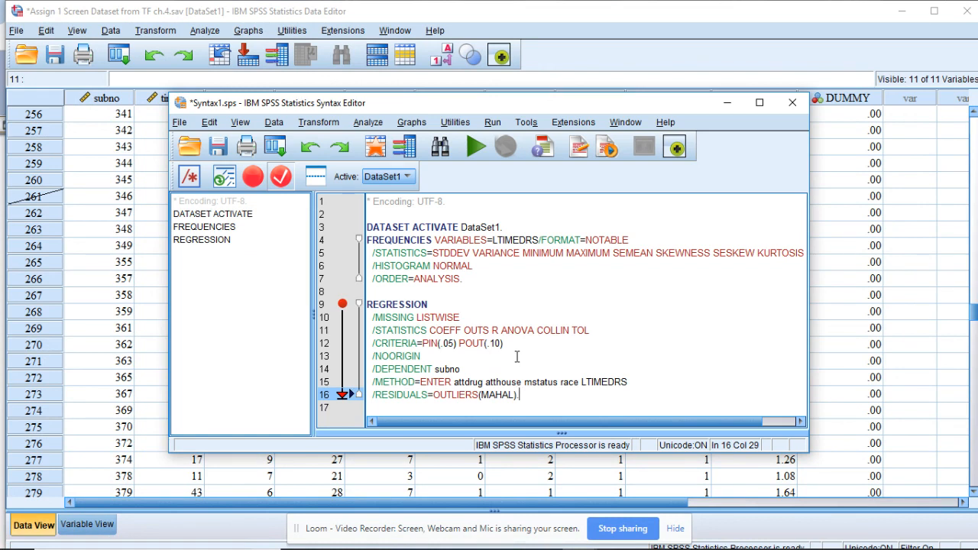
key(Return)
key(Return)
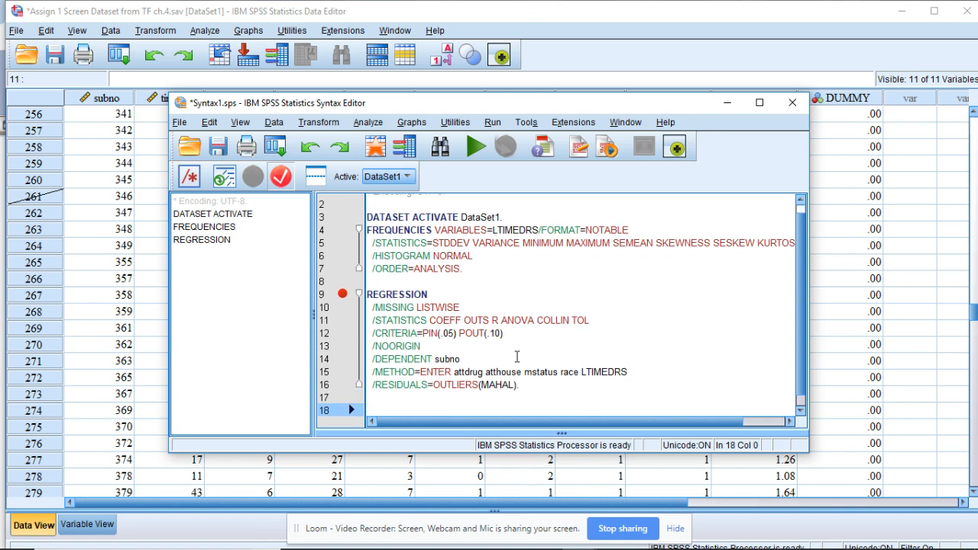
text(IF)
text((subno)
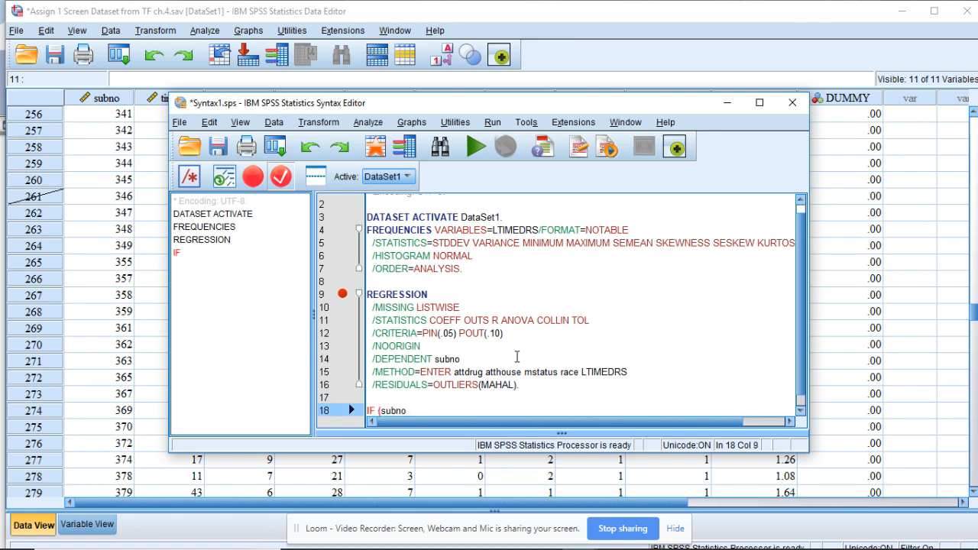
text(=137)
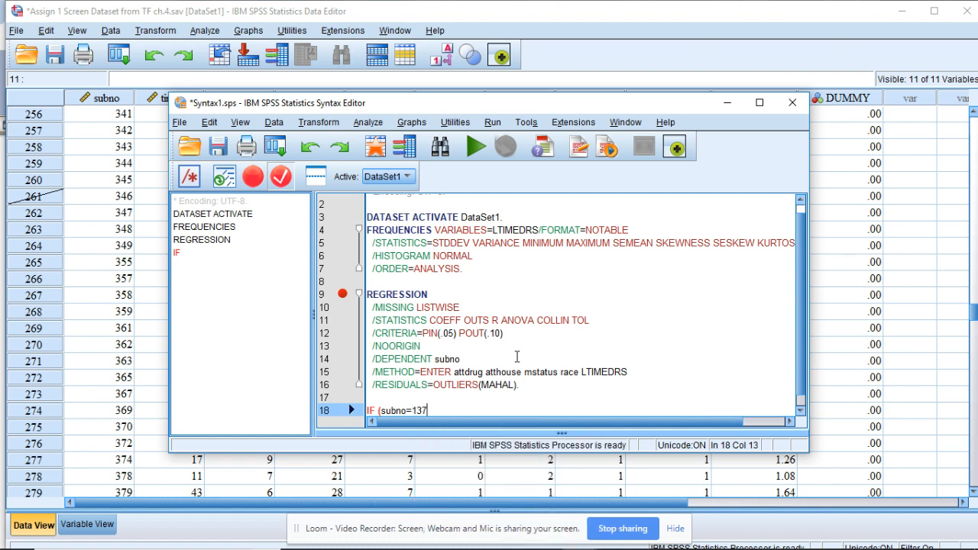
text() DUMMY = 1.)
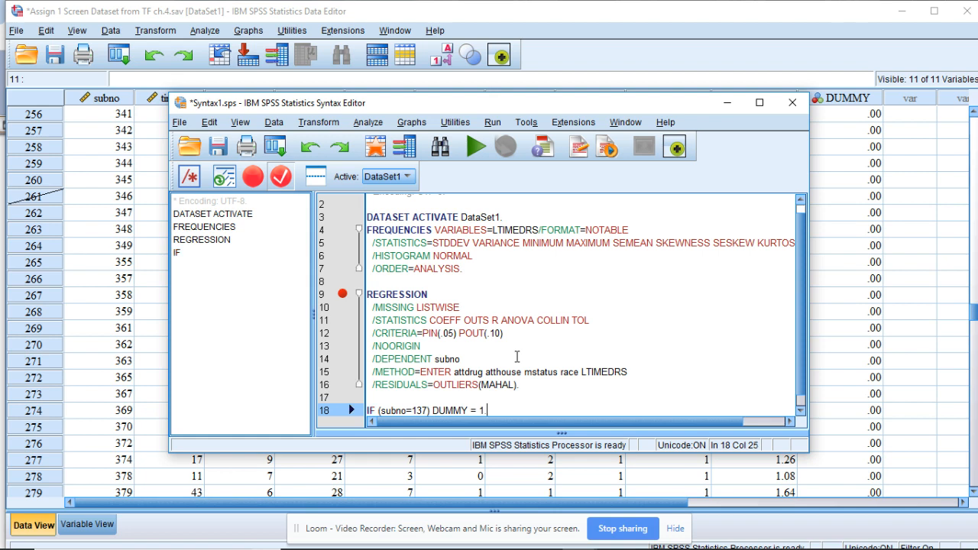
Step: Mark the IF command on line 18 with a breakpoint and run it
click(338, 412)
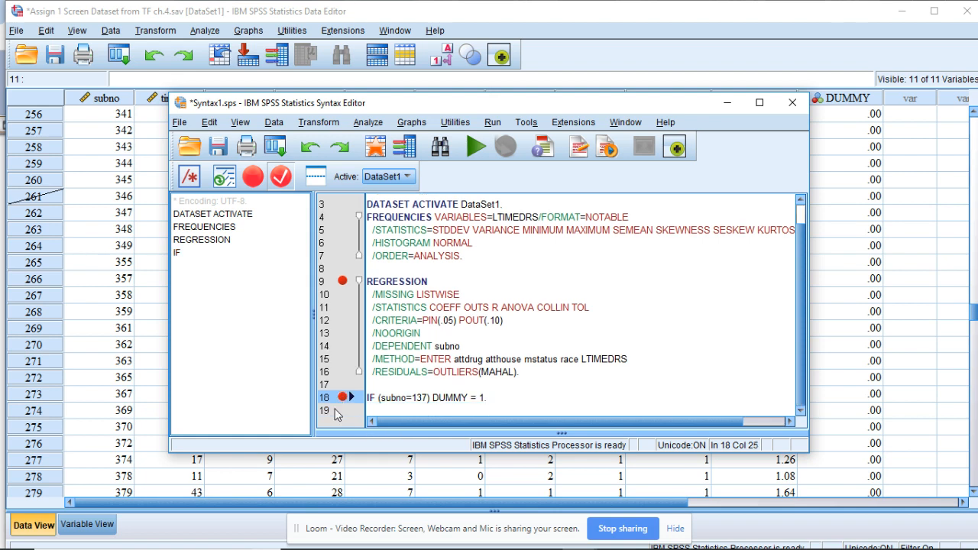
click(475, 147)
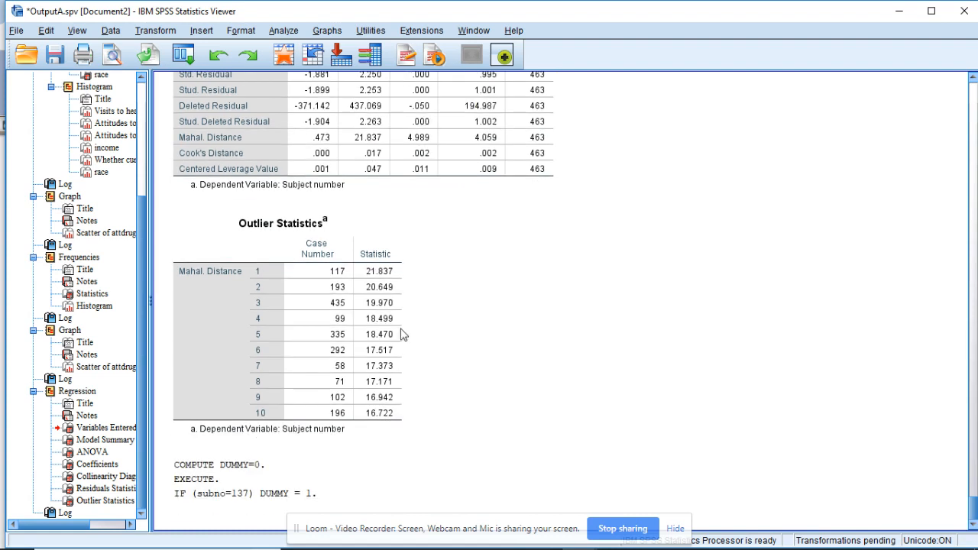
click(185, 498)
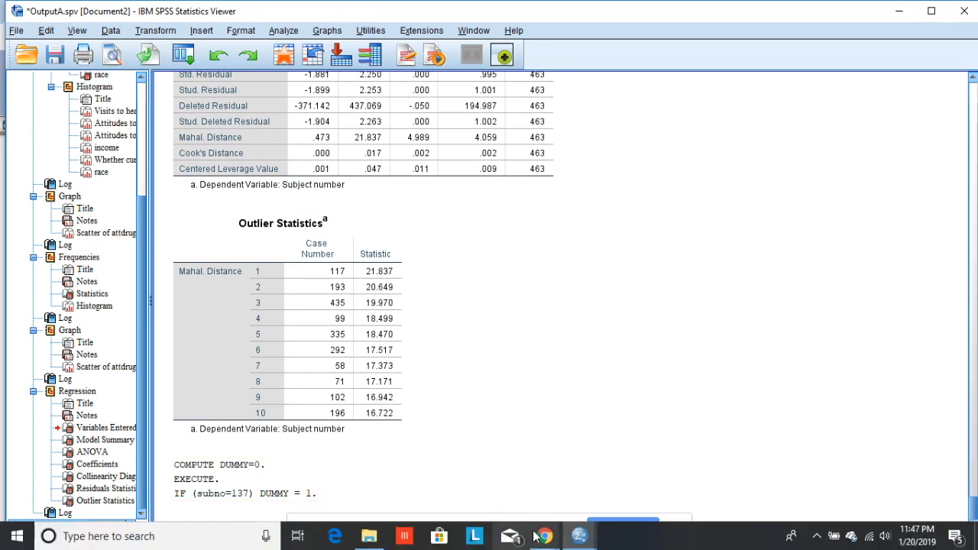
Step: Return to the dataset, enter 1 in the DUMMY cell of subject 137, and run the pending transformations
mouse_move(578, 538)
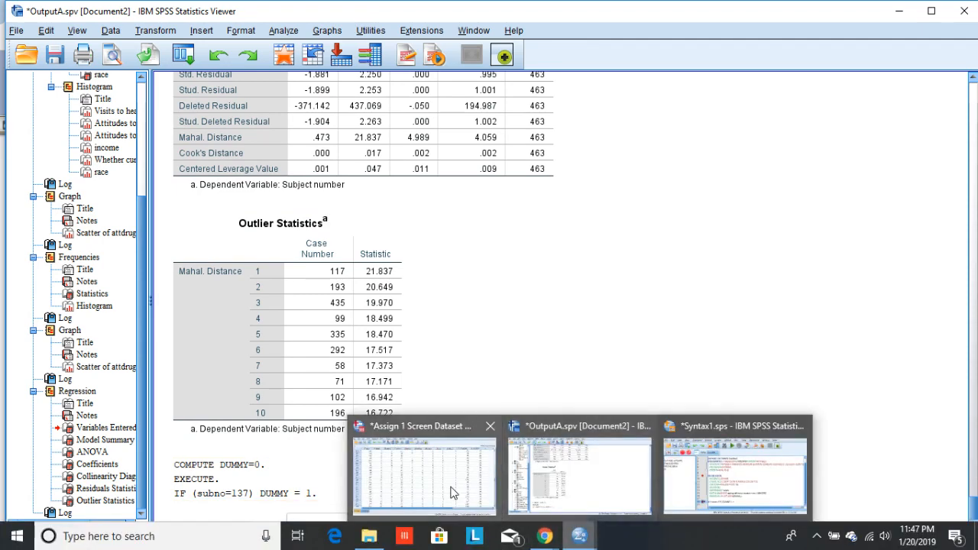
click(451, 492)
scroll(474, 353, down, 1)
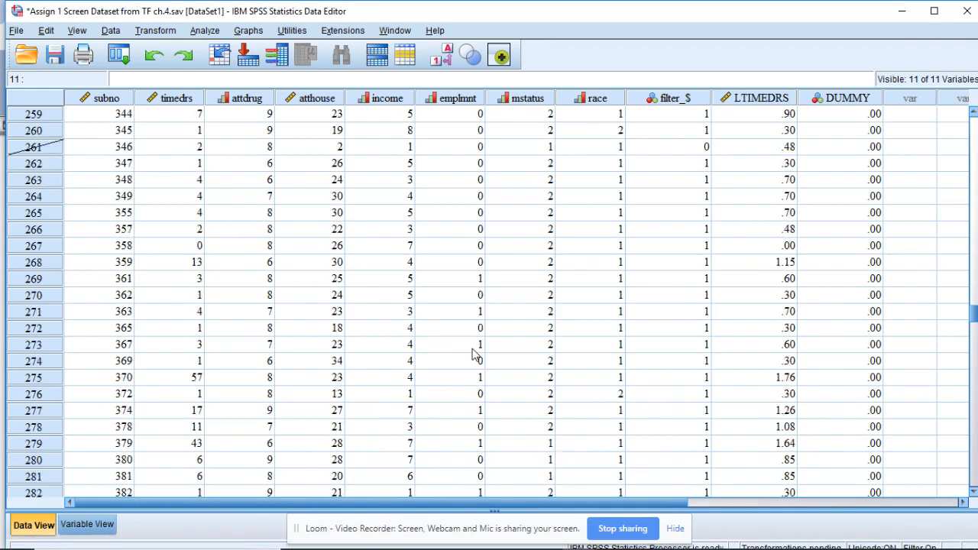
scroll(474, 354, up, 14)
scroll(474, 354, up, 20)
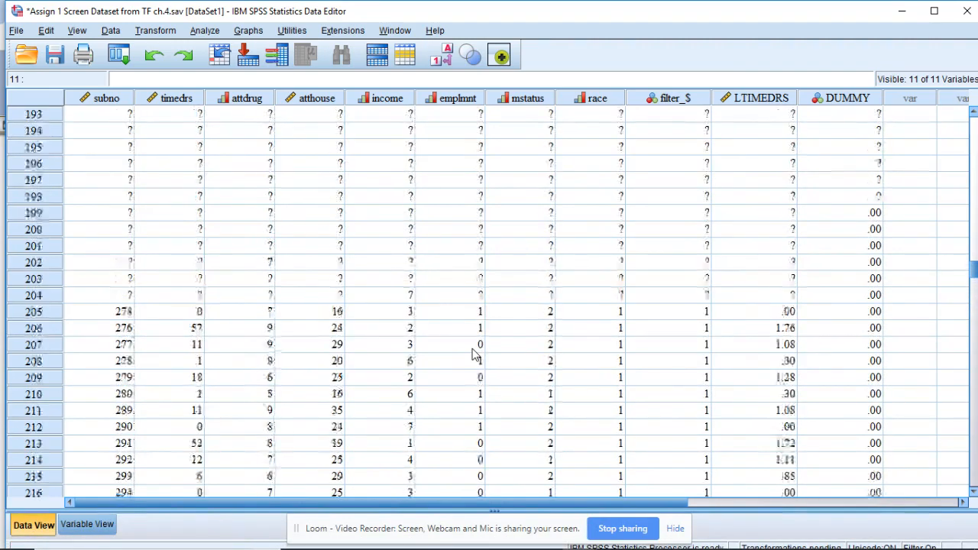
scroll(474, 353, up, 15)
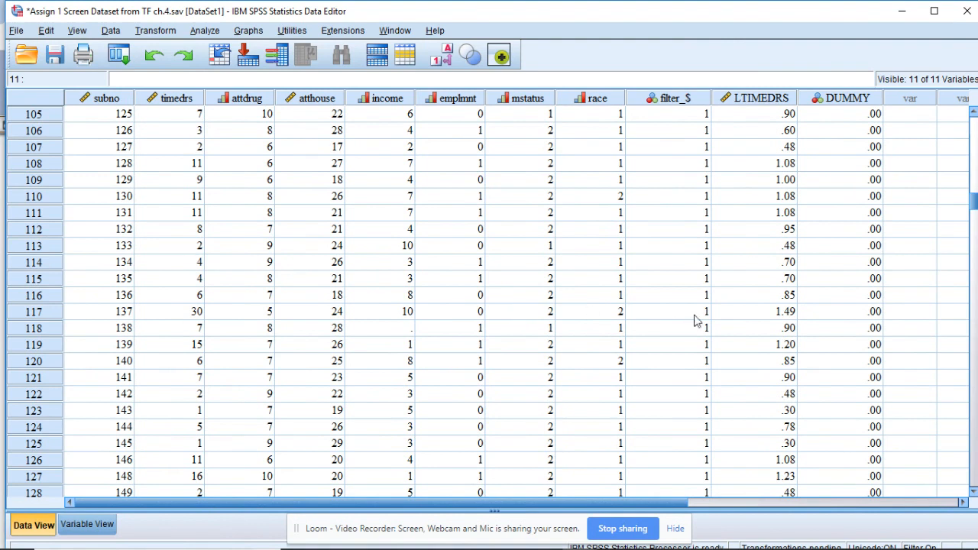
click(855, 317)
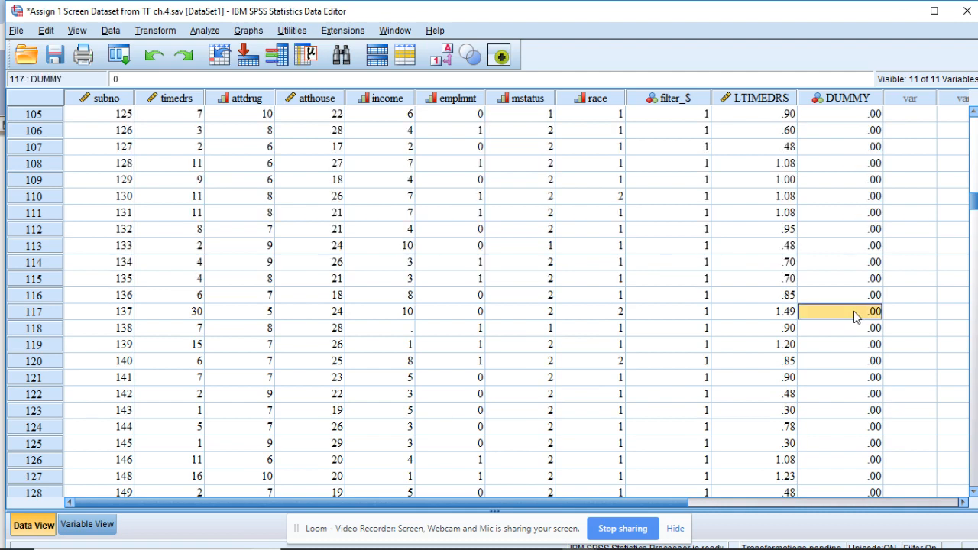
text(1)
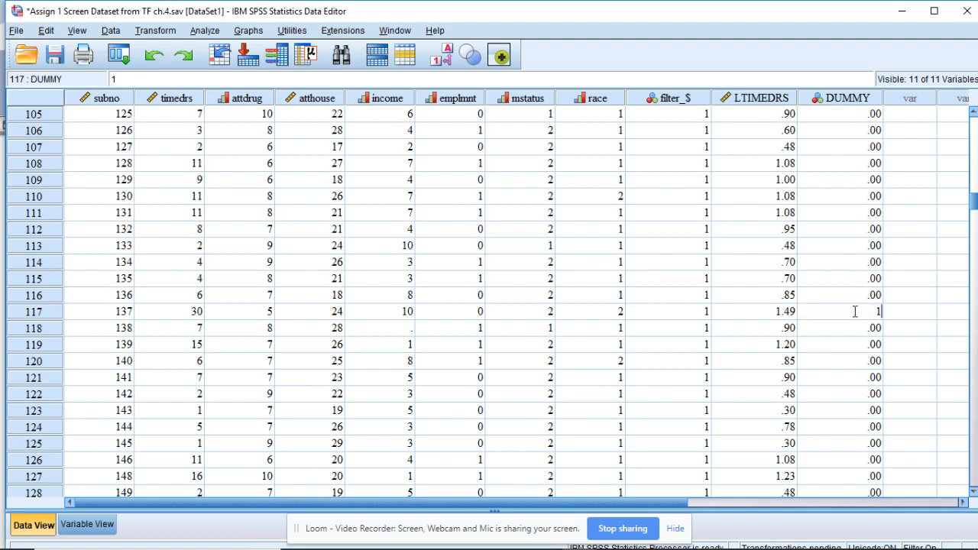
text(.00)
key(Return)
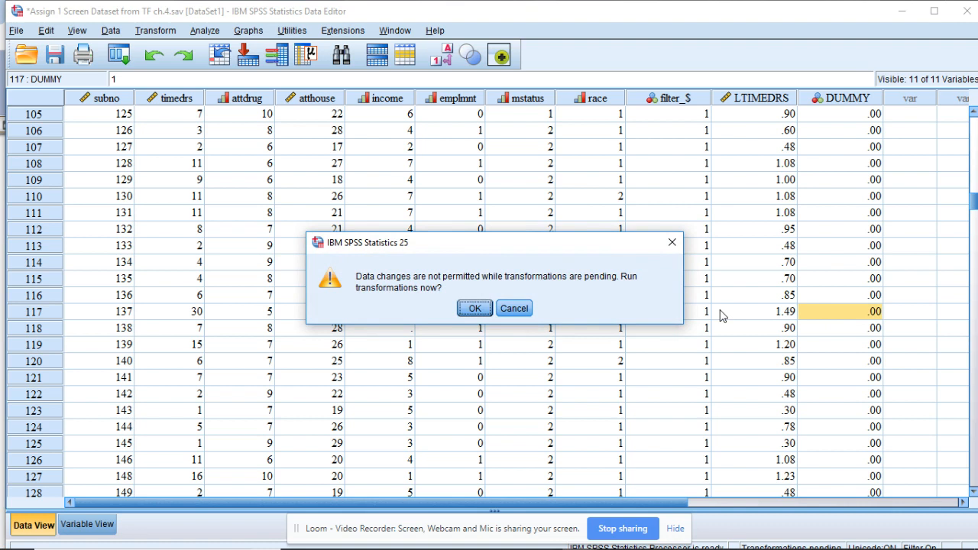
click(474, 308)
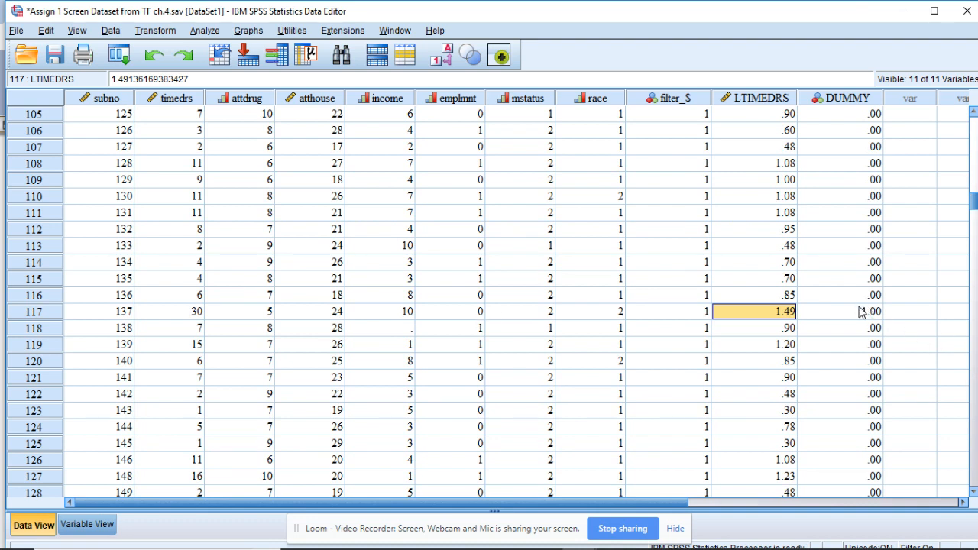
Step: Open a linear regression and replace subject number with DUMMY as the dependent variable
mouse_move(648, 548)
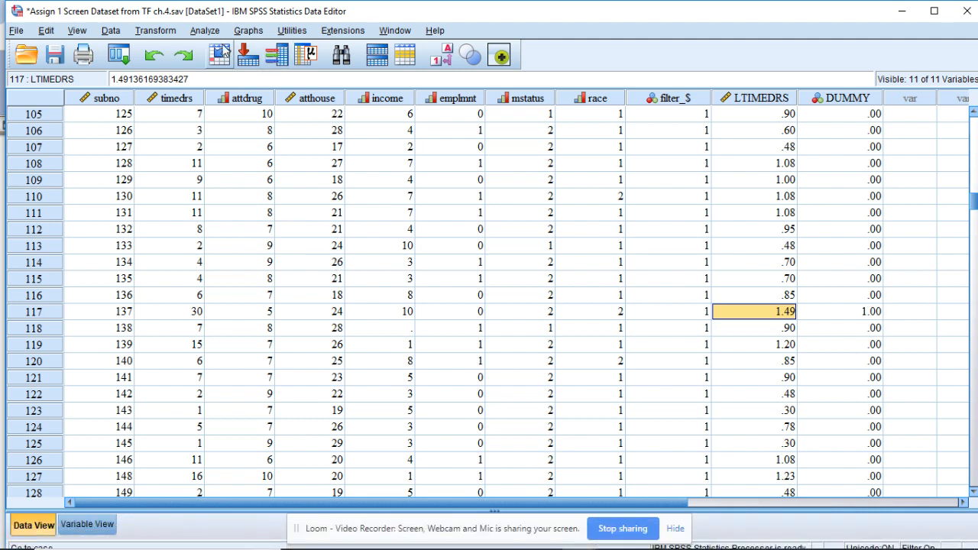
click(204, 30)
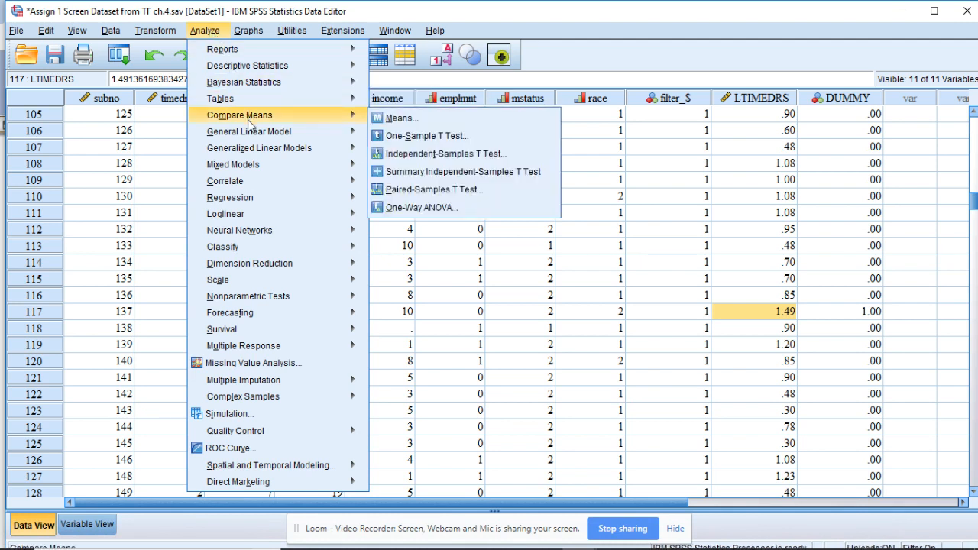
mouse_move(255, 137)
mouse_move(256, 199)
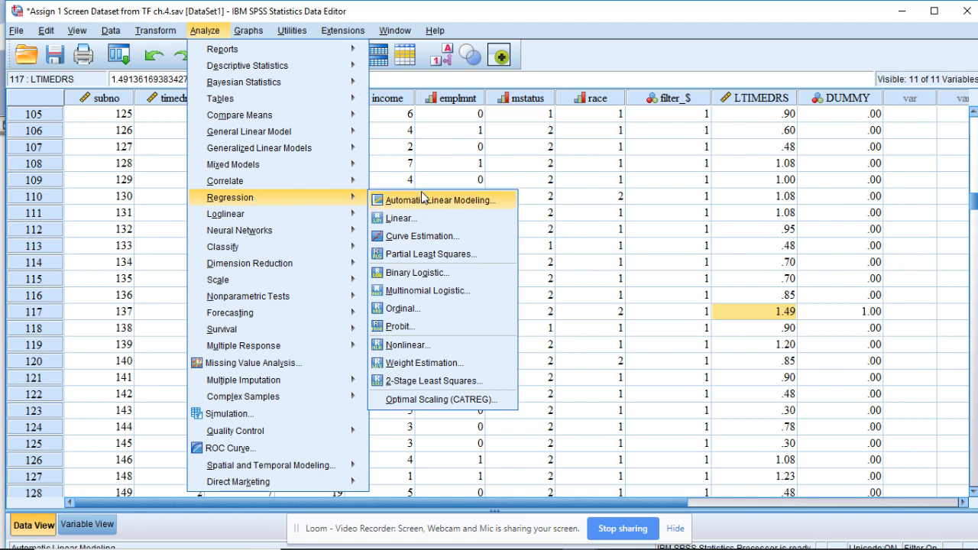
click(399, 220)
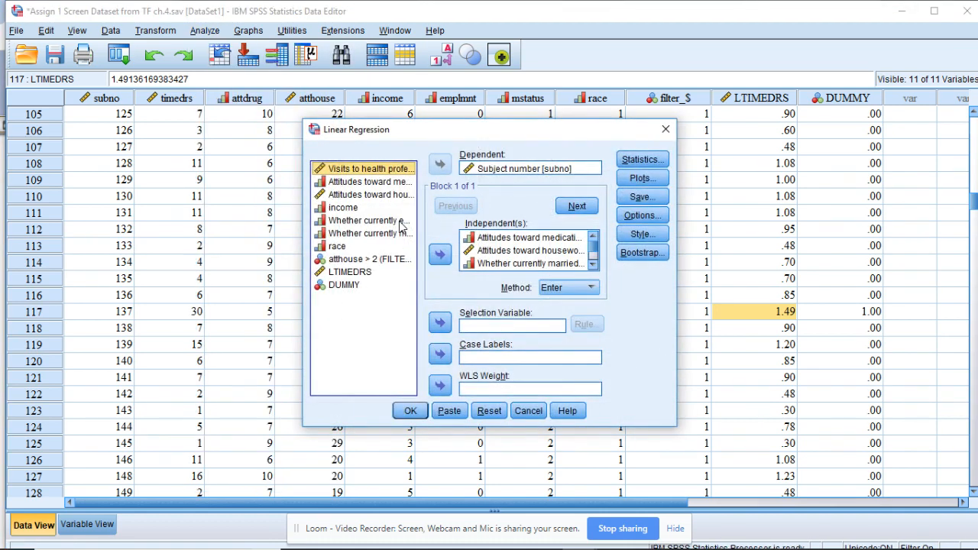
click(511, 169)
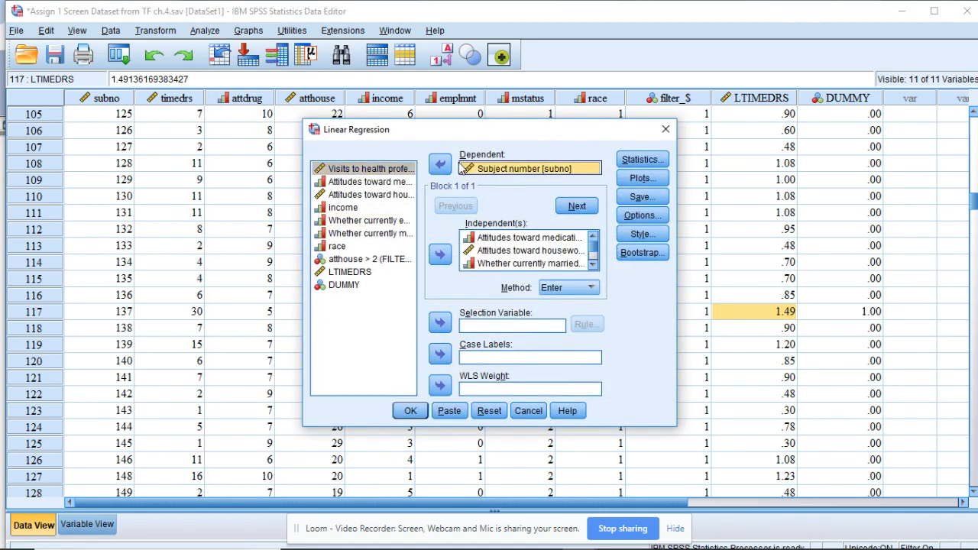
click(440, 165)
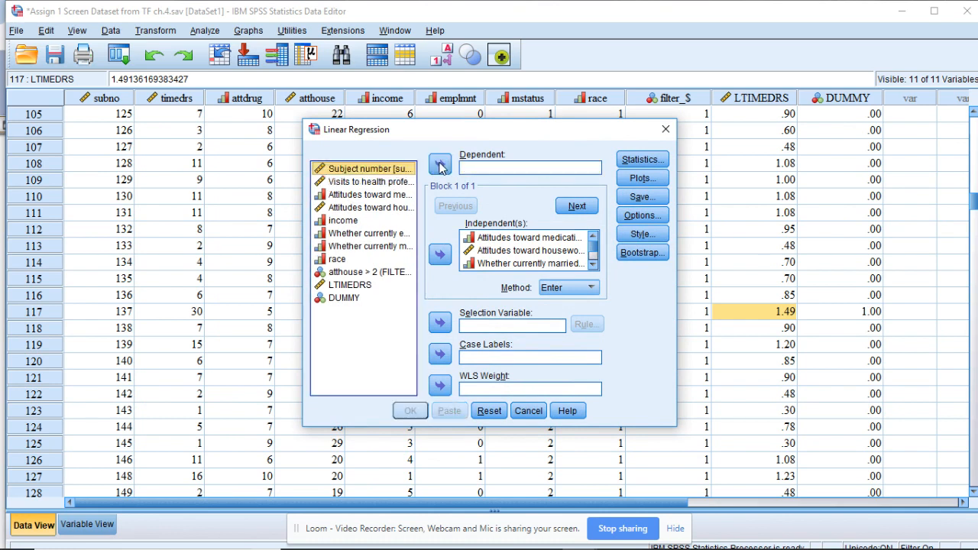
click(352, 298)
click(443, 166)
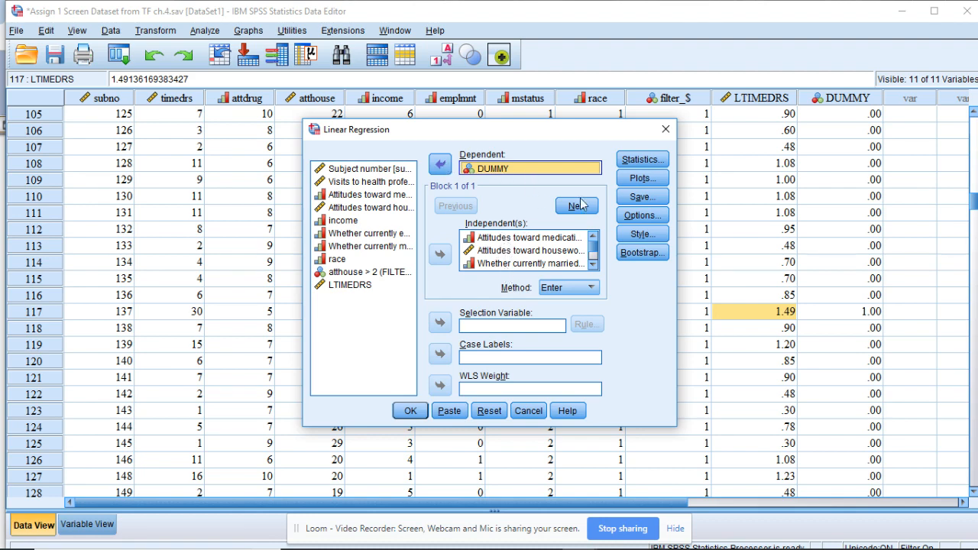
Step: Add Descriptives to the regression statistics and set the variable entry method to Stepwise
click(638, 162)
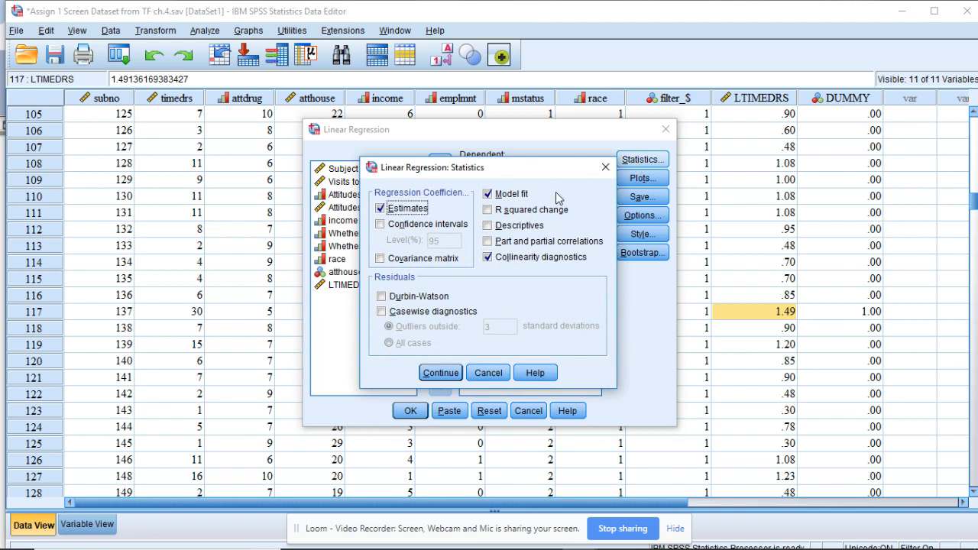
click(488, 226)
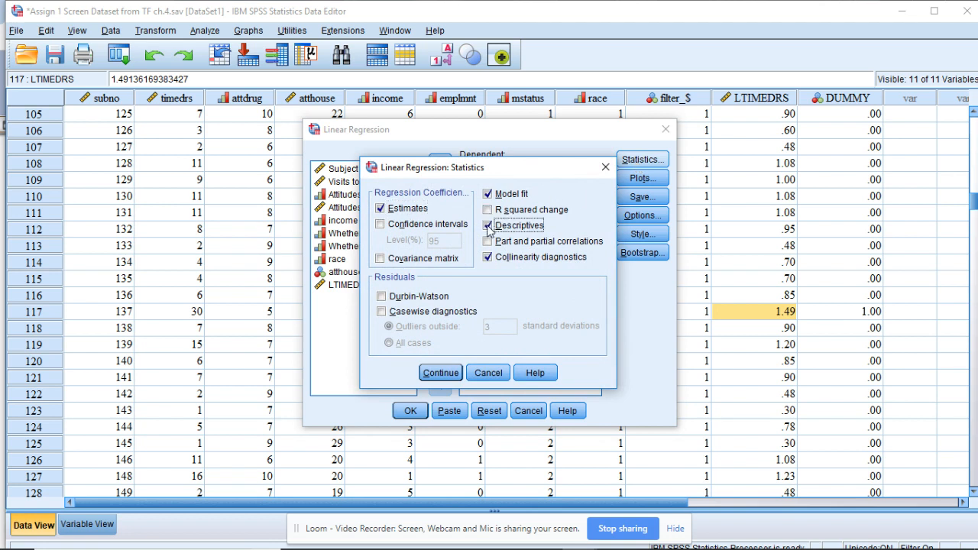
click(431, 372)
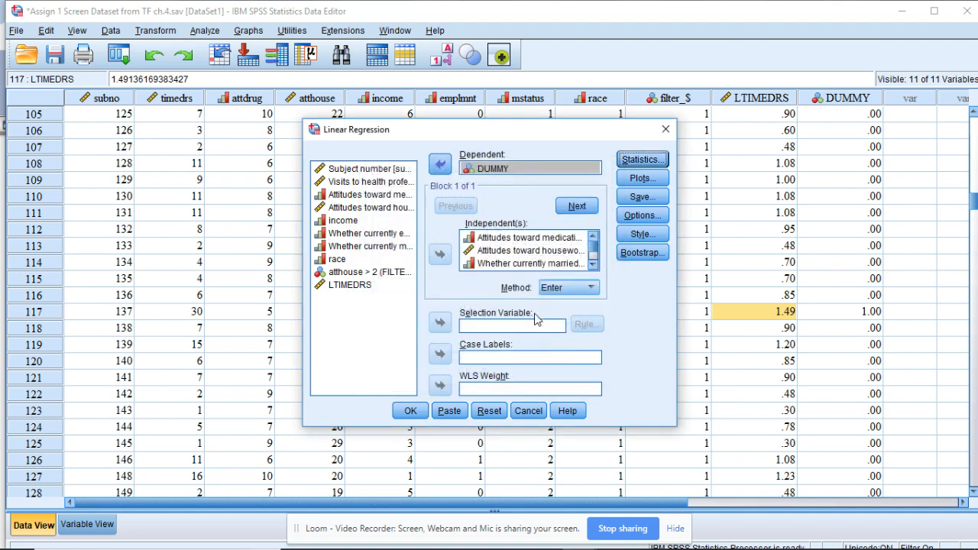
click(553, 288)
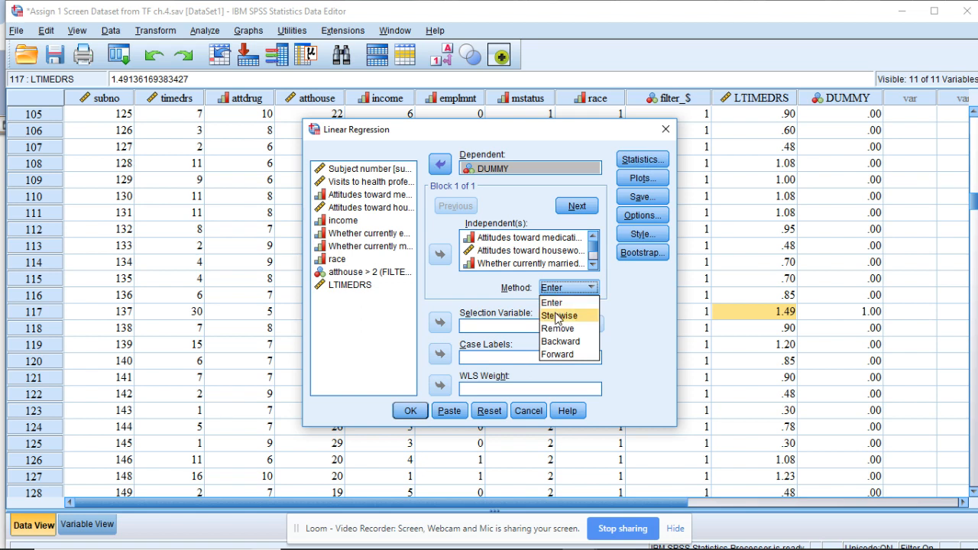
click(557, 316)
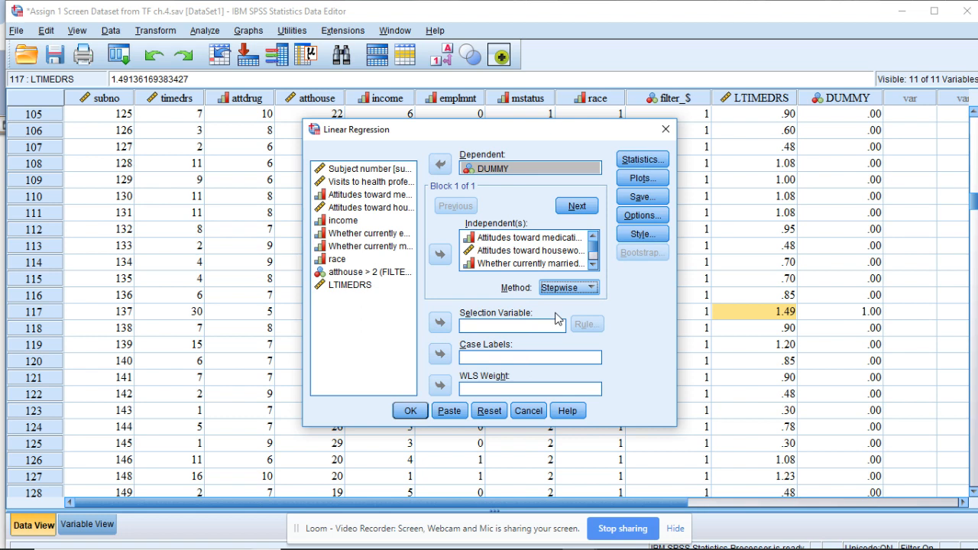
Step: Paste the stepwise DUMMY regression as syntax and bring the new REGRESSION command up in the syntax window
click(450, 411)
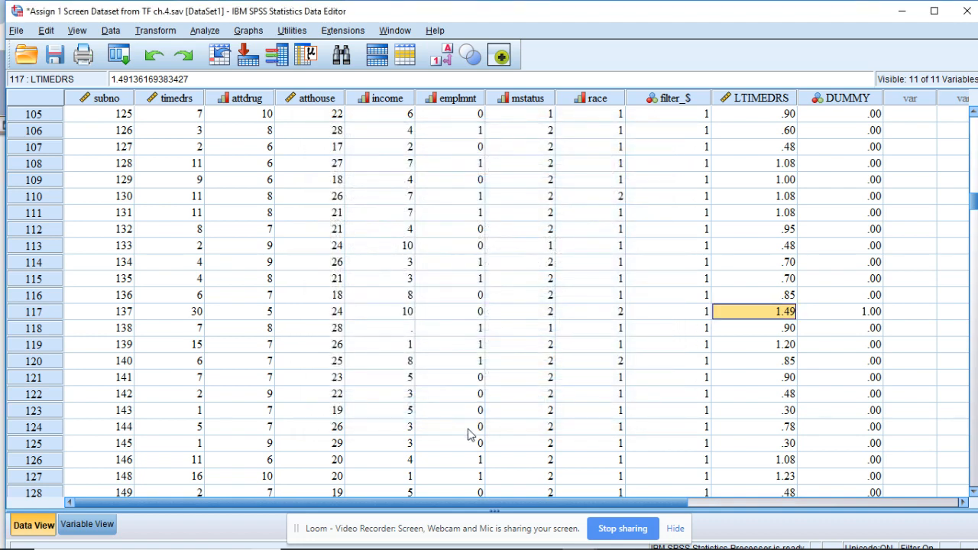
click(578, 537)
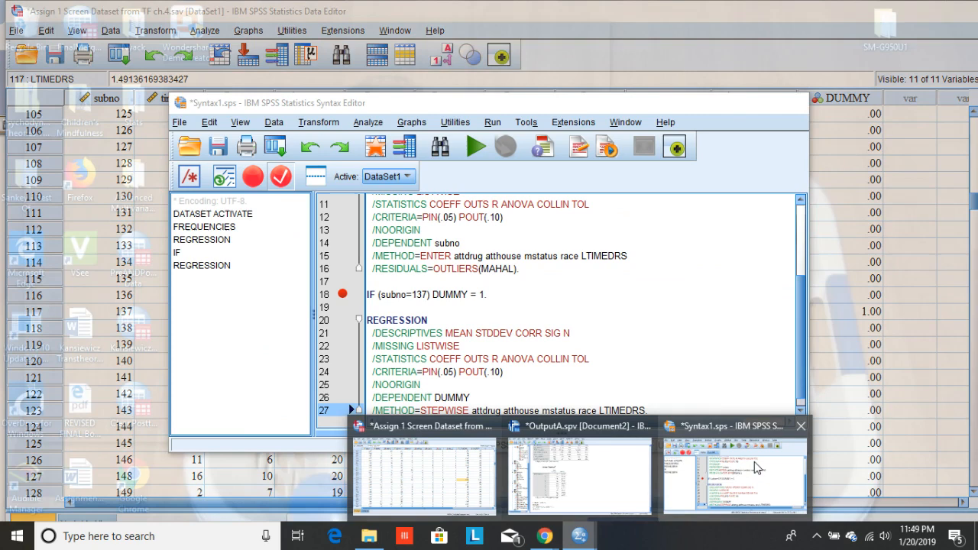
click(754, 462)
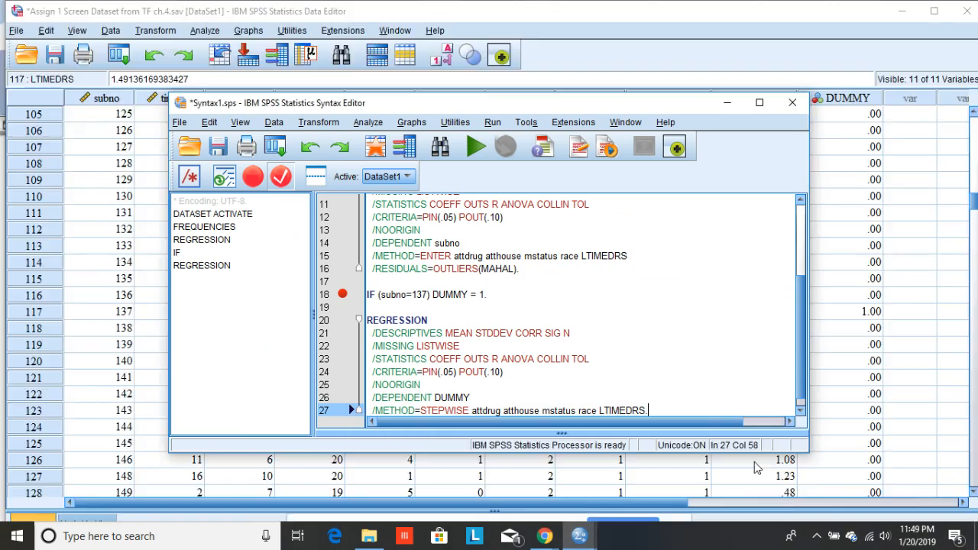
scroll(547, 342, down, 1)
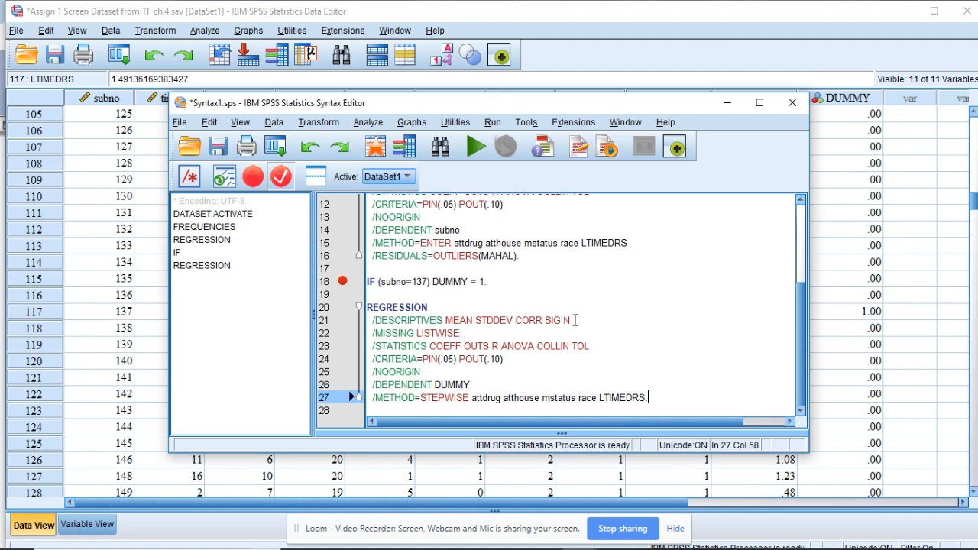
Step: Remove the /DESCRIPTIVES subcommand line from the DUMMY regression syntax, keeping /MISSING LISTWISE directly below REGRESSION
drag(575, 320, 369, 320)
key(Delete)
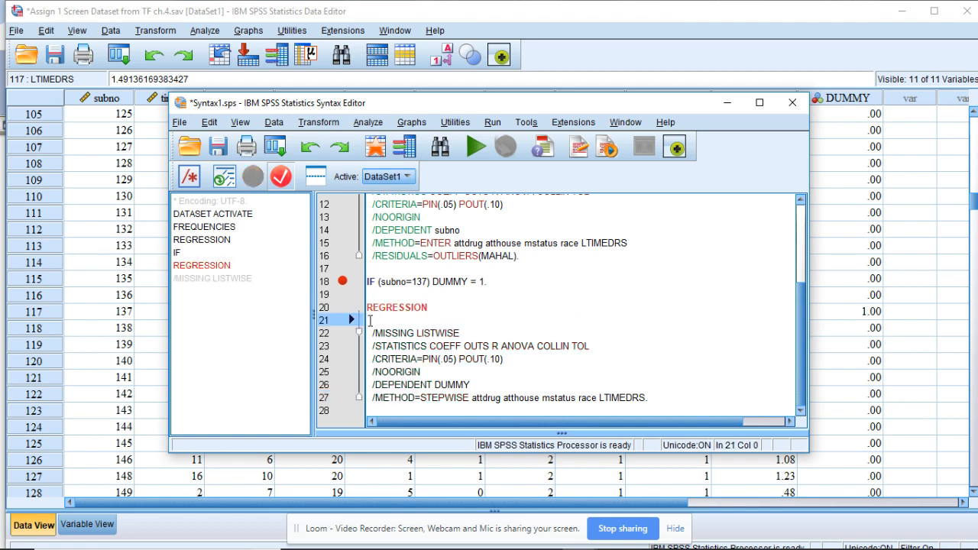
click(369, 333)
key(BackSpace)
key(BackSpace)
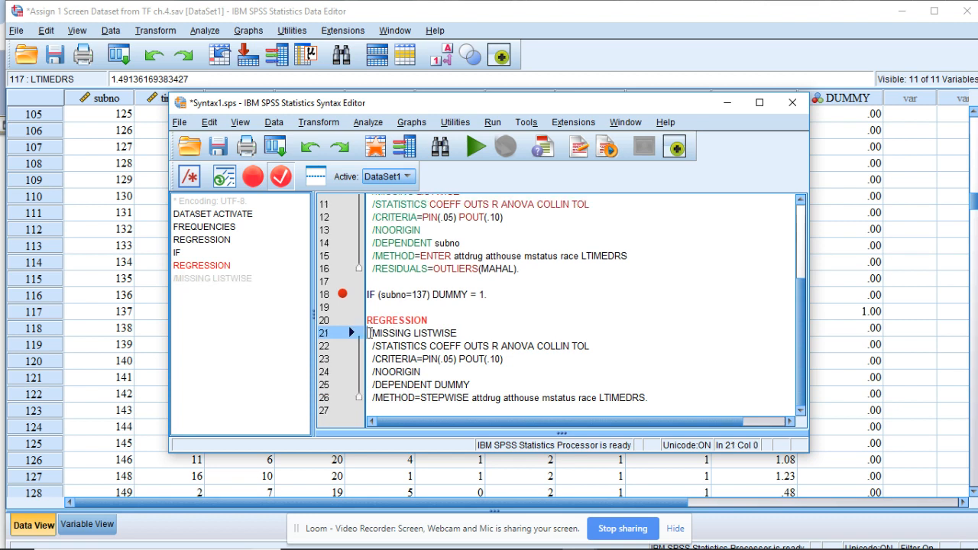
text(/)
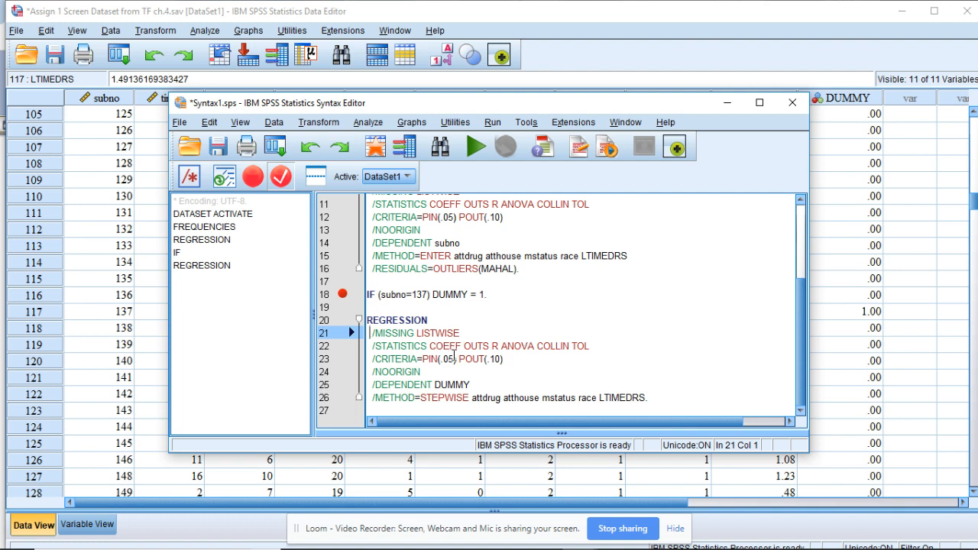
Step: Shorten the /STATISTICS subcommand of the DUMMY regression to COEFF OUTS
click(592, 348)
key(BackSpace)
key(BackSpace)
key(BackSpace)
key(BackSpace)
key(BackSpace)
key(BackSpace)
key(BackSpace)
key(BackSpace)
key(BackSpace)
key(BackSpace)
key(BackSpace)
key(BackSpace)
key(BackSpace)
key(BackSpace)
key(BackSpace)
key(BackSpace)
key(BackSpace)
key(BackSpace)
key(BackSpace)
key(BackSpace)
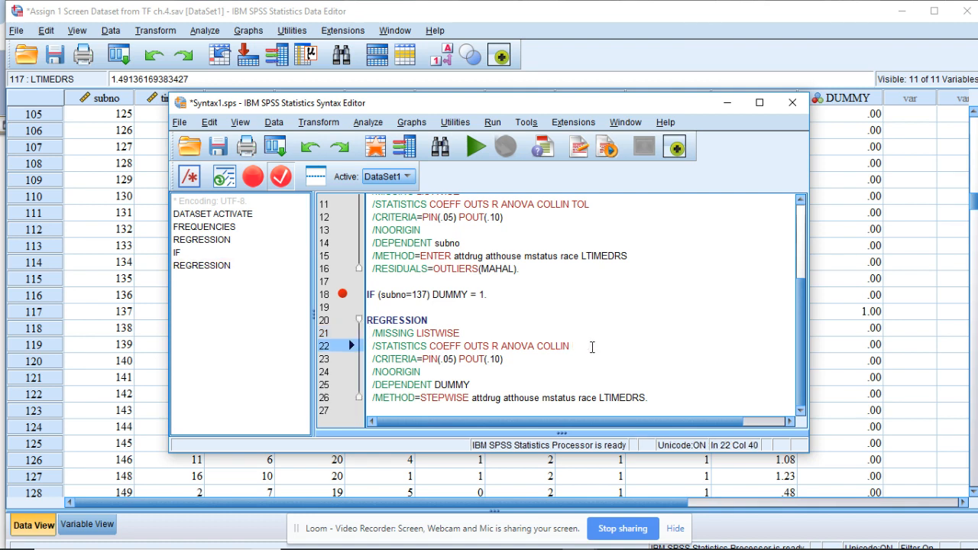
text(S)
Step: Mark the REGRESSION command on line 20 with a breakpoint and run it
click(655, 401)
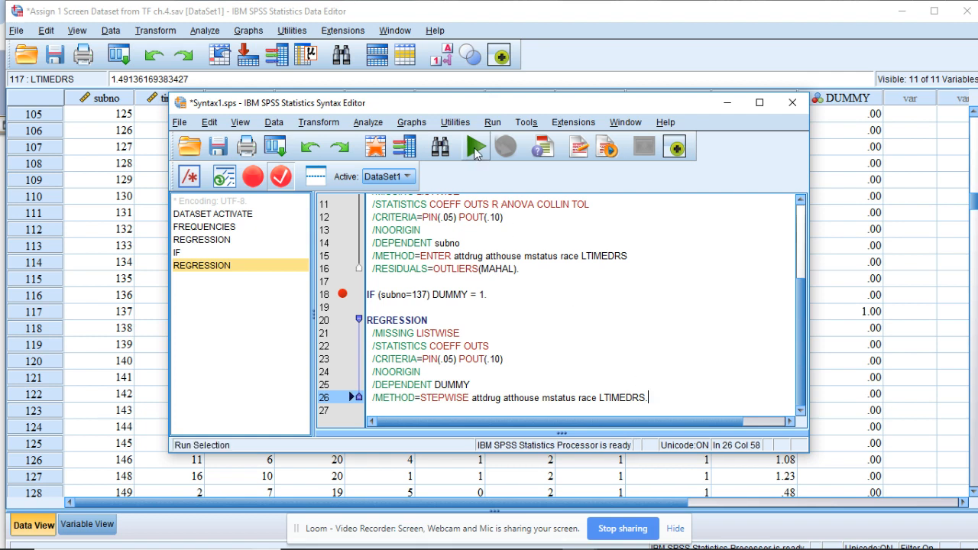
click(352, 319)
right_click(474, 149)
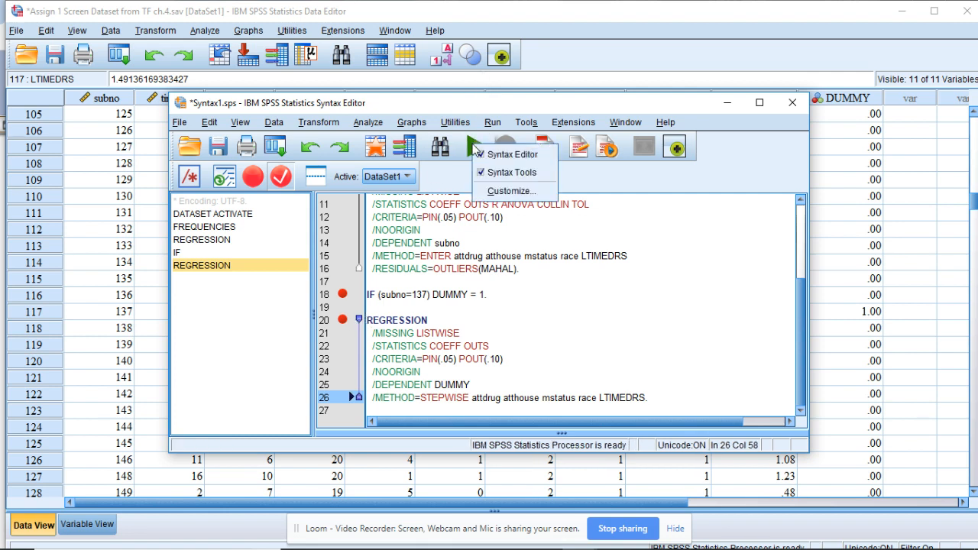
click(639, 346)
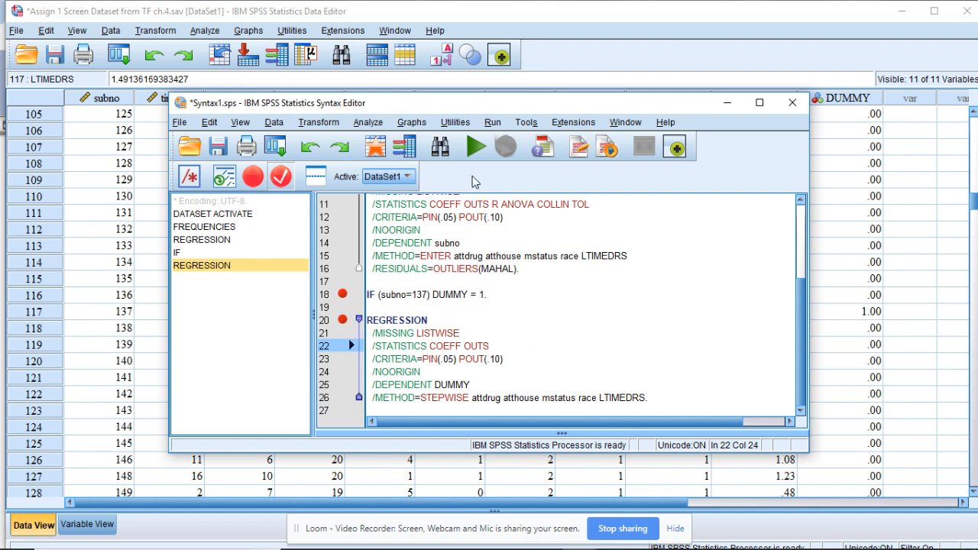
click(368, 320)
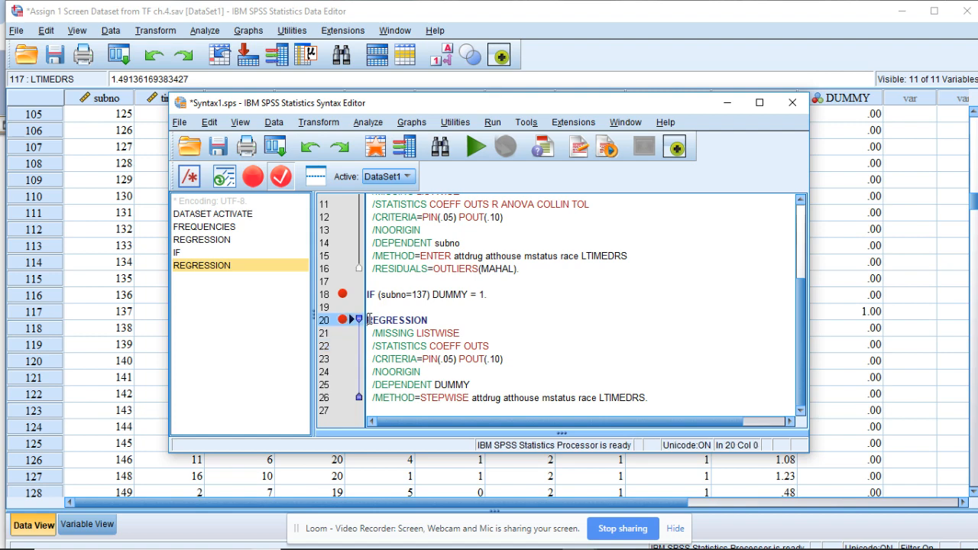
click(472, 152)
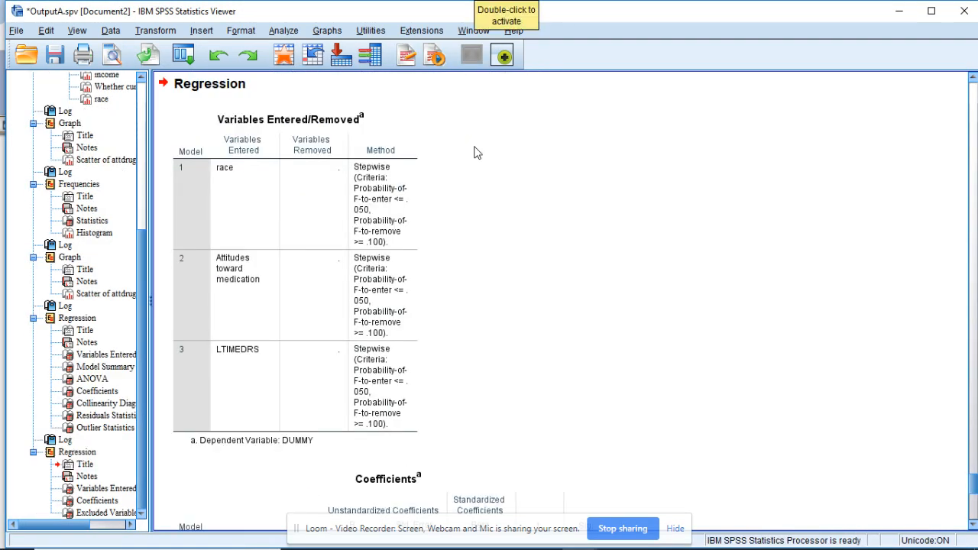
Step: Examine the stepwise regression output for DUMMY, including the logged syntax, entered variables, coefficients and excluded variables
scroll(473, 153, down, 5)
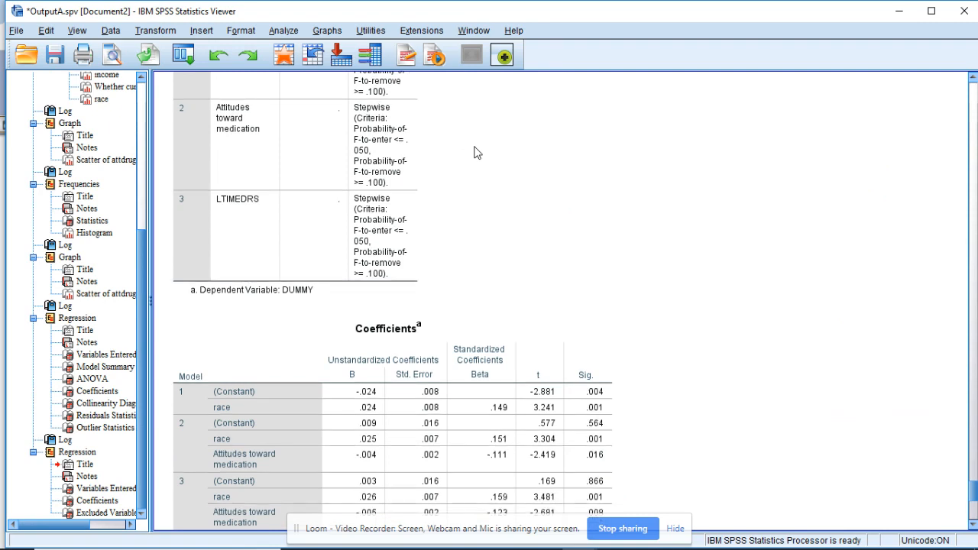
scroll(474, 153, down, 3)
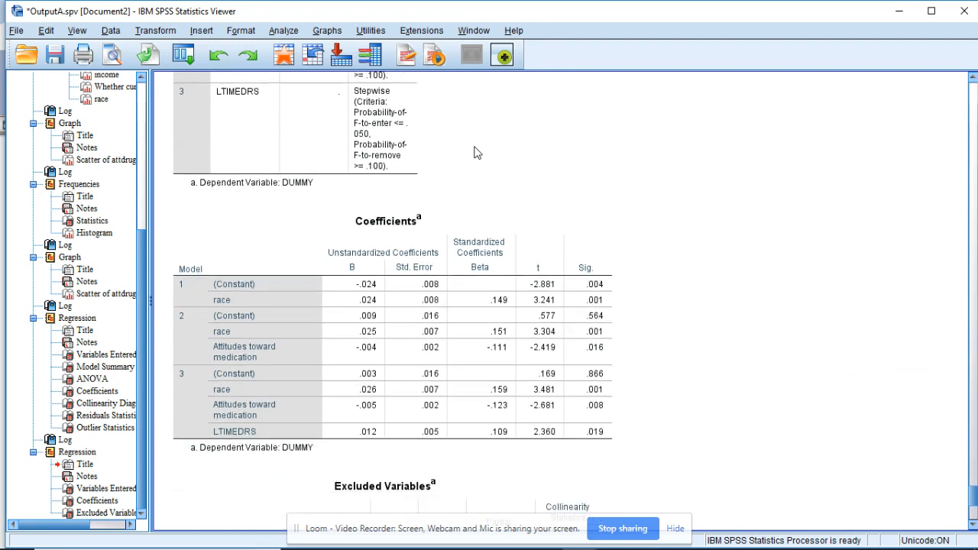
scroll(473, 153, down, 4)
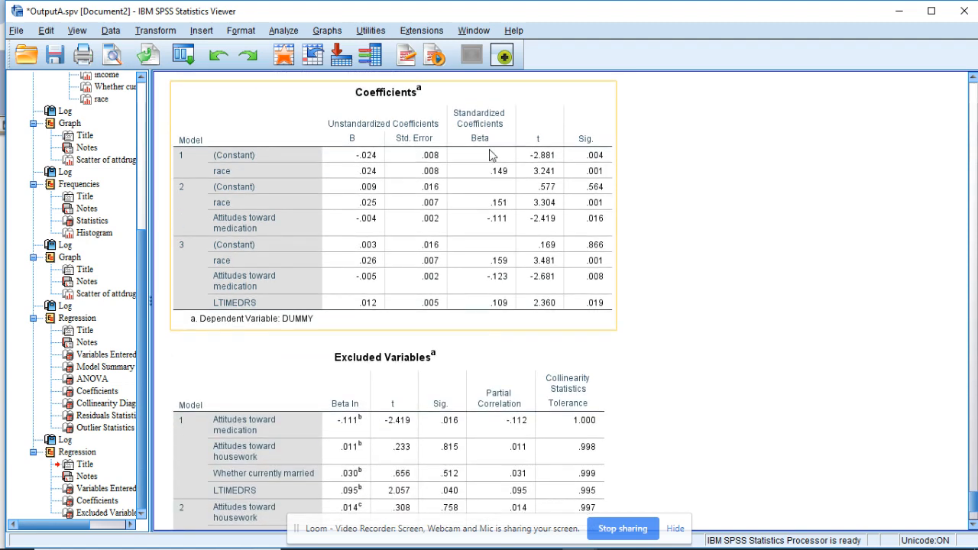
scroll(682, 330, down, 5)
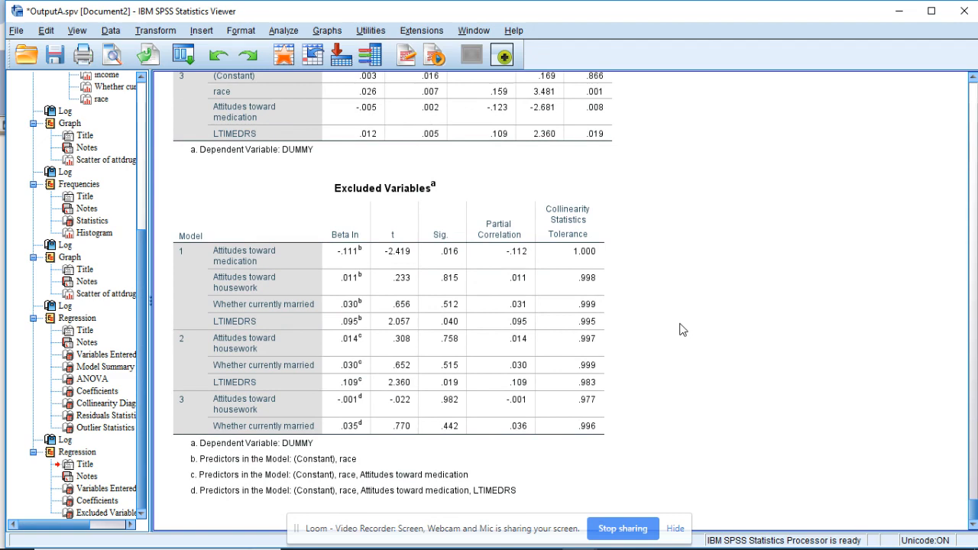
scroll(682, 329, up, 4)
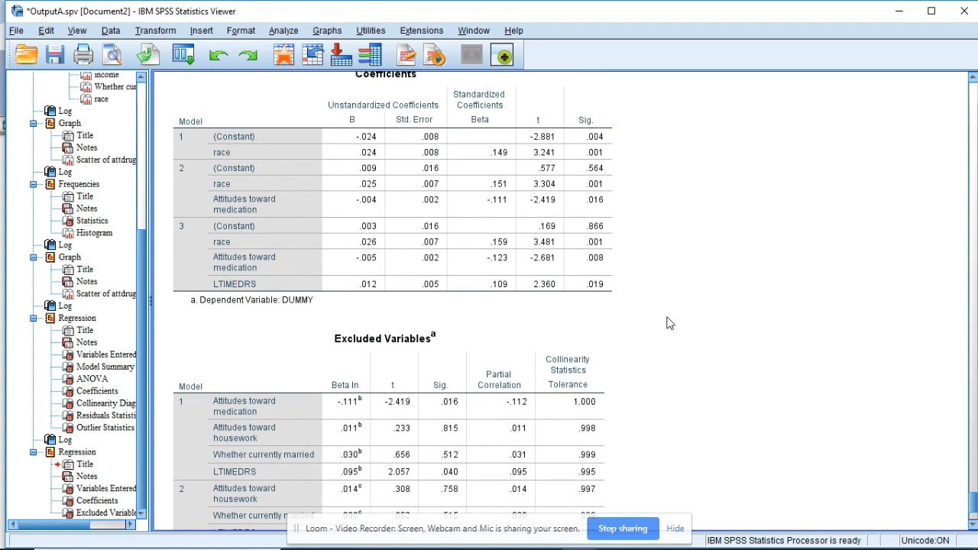
scroll(669, 323, up, 1)
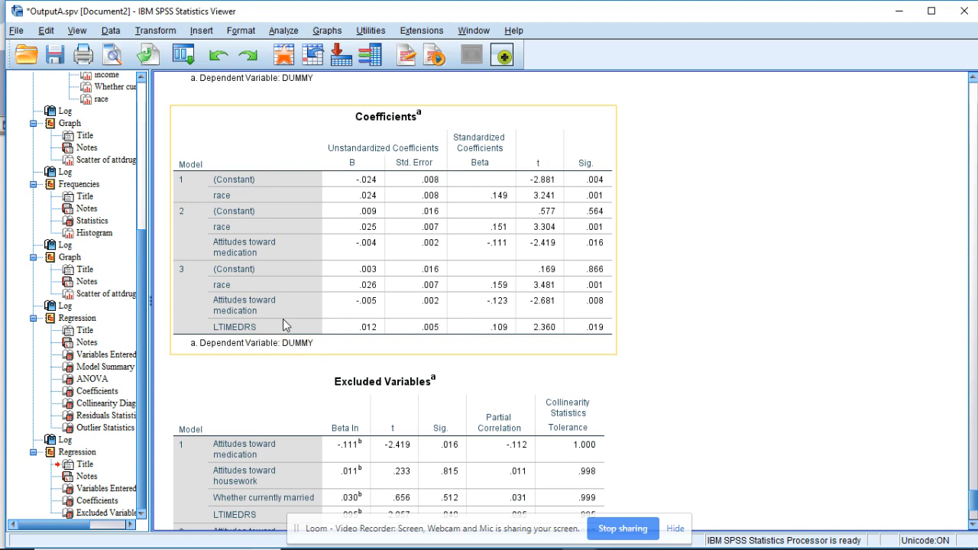
scroll(282, 324, down, 3)
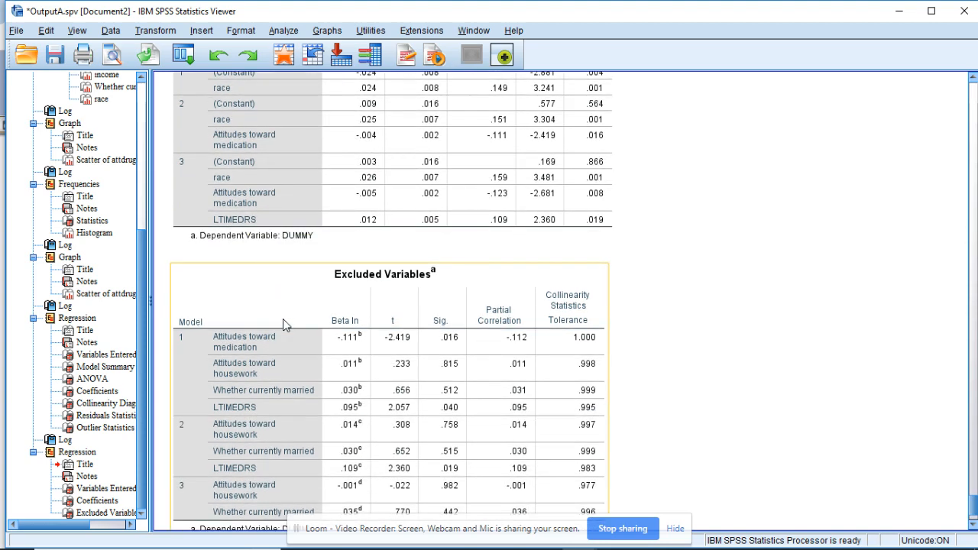
scroll(283, 324, down, 1)
scroll(787, 327, down, 1)
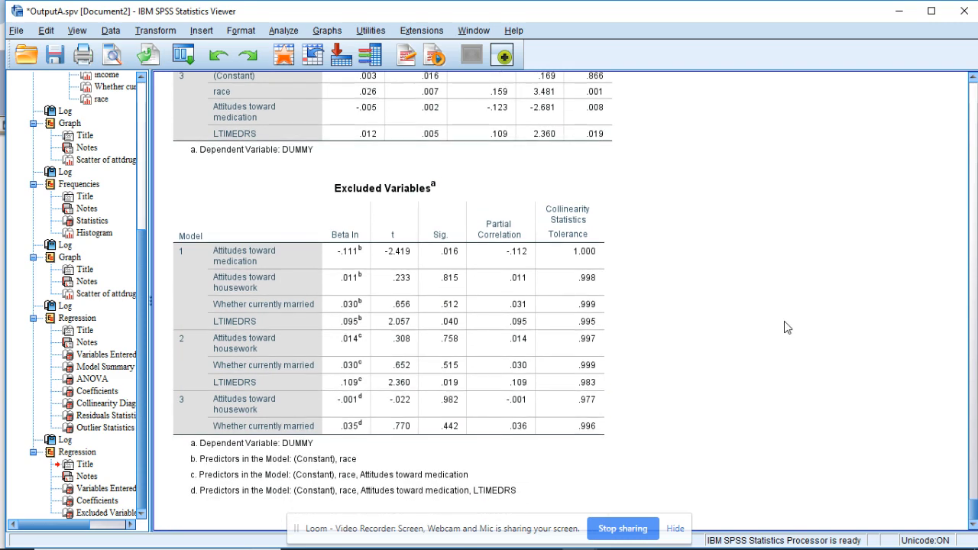
scroll(787, 327, up, 15)
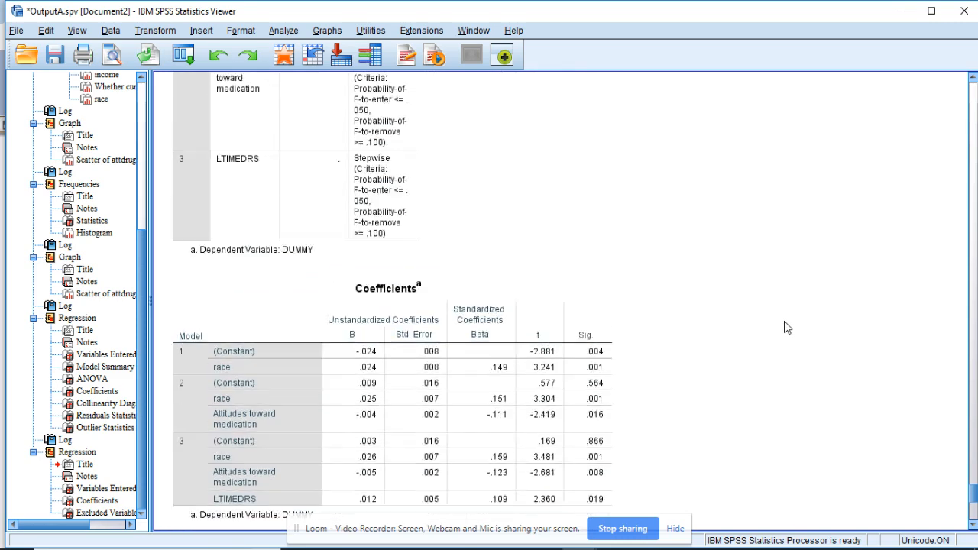
scroll(787, 327, up, 4)
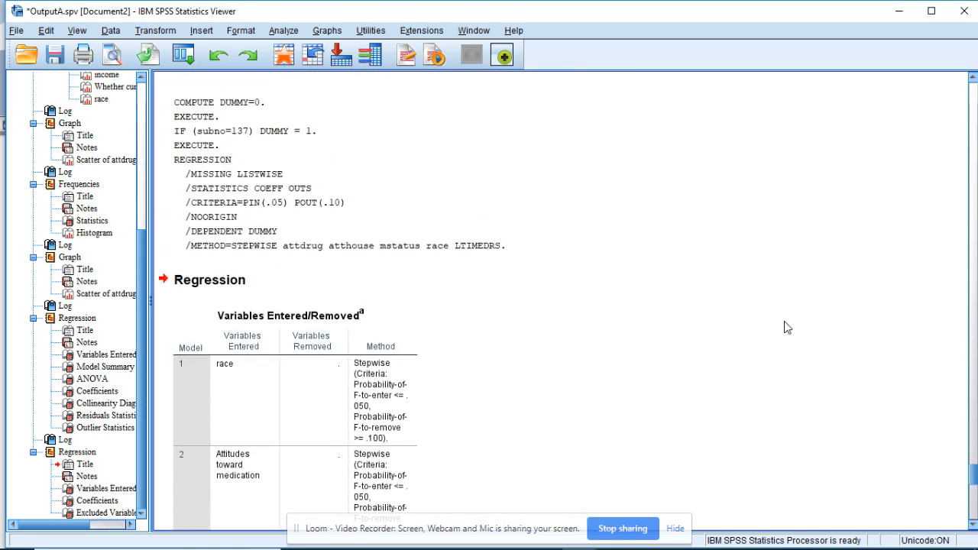
scroll(787, 327, down, 8)
scroll(787, 327, down, 4)
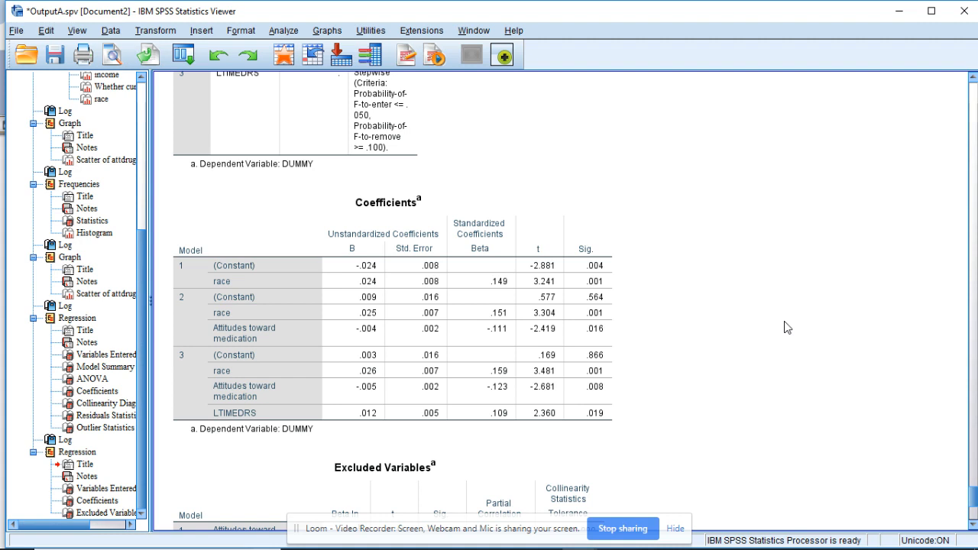
scroll(787, 327, down, 5)
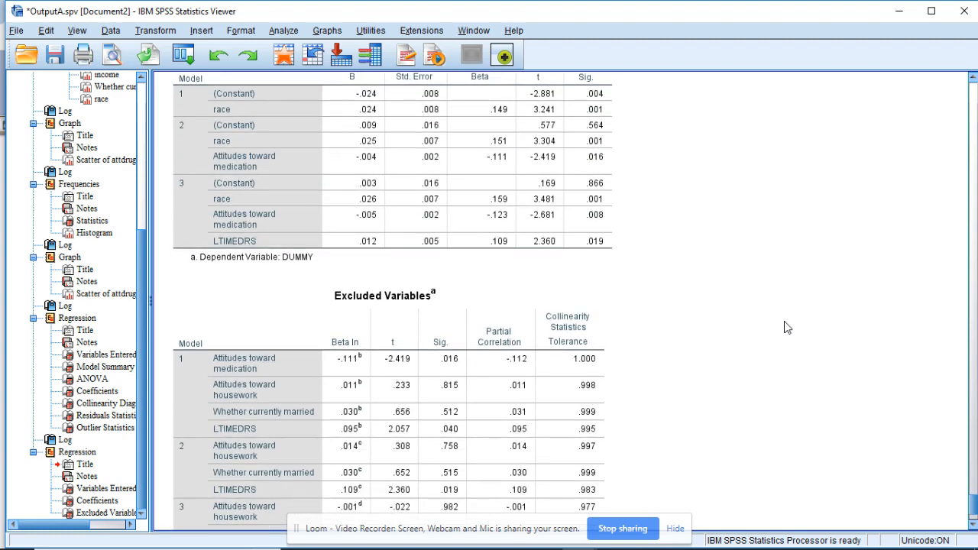
scroll(786, 327, down, 3)
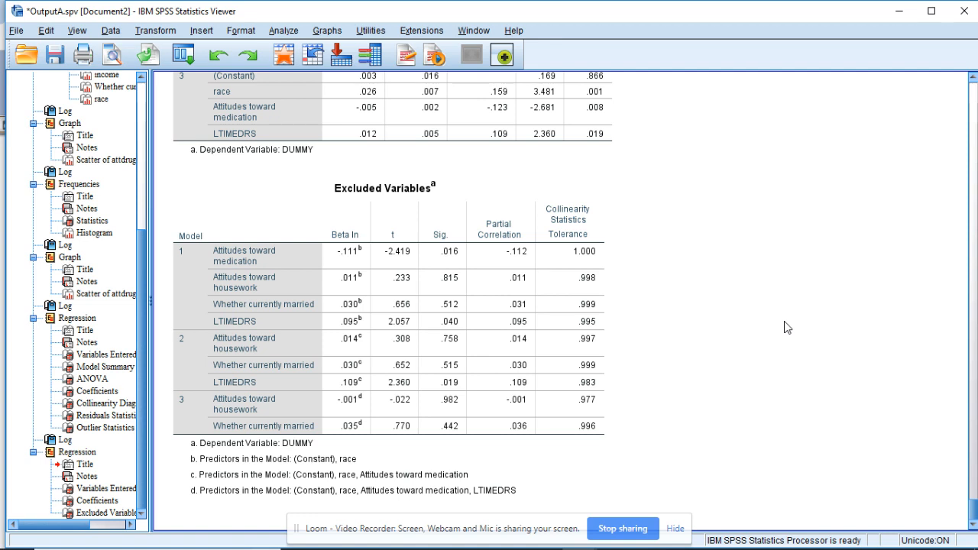
Step: Save the output file, return to the dataset and set the DUMMY value of subject 137 to 0
click(55, 55)
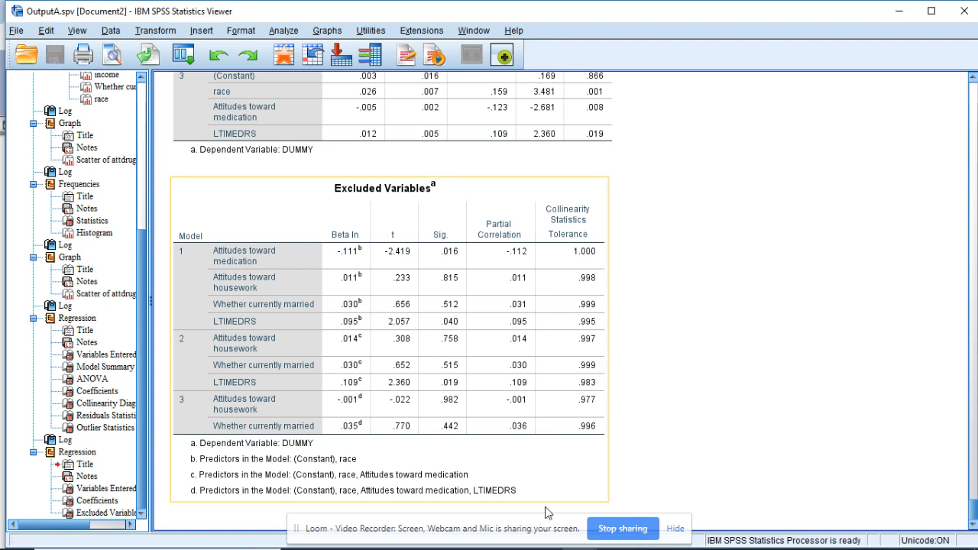
mouse_move(569, 548)
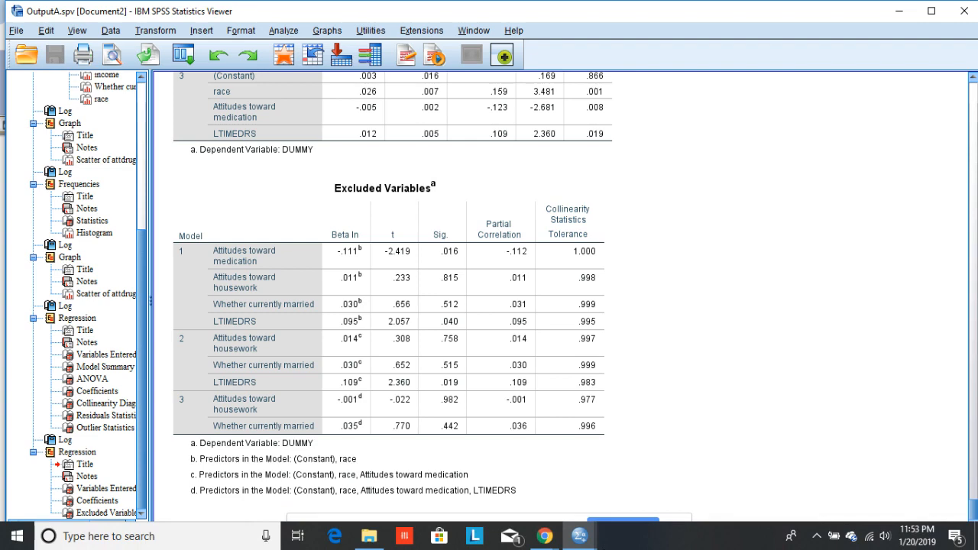
click(580, 539)
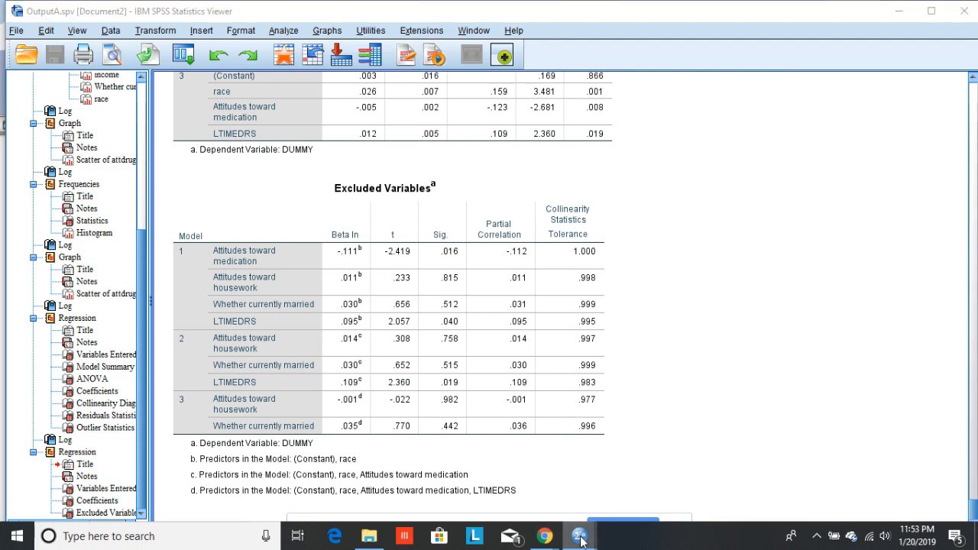
click(425, 466)
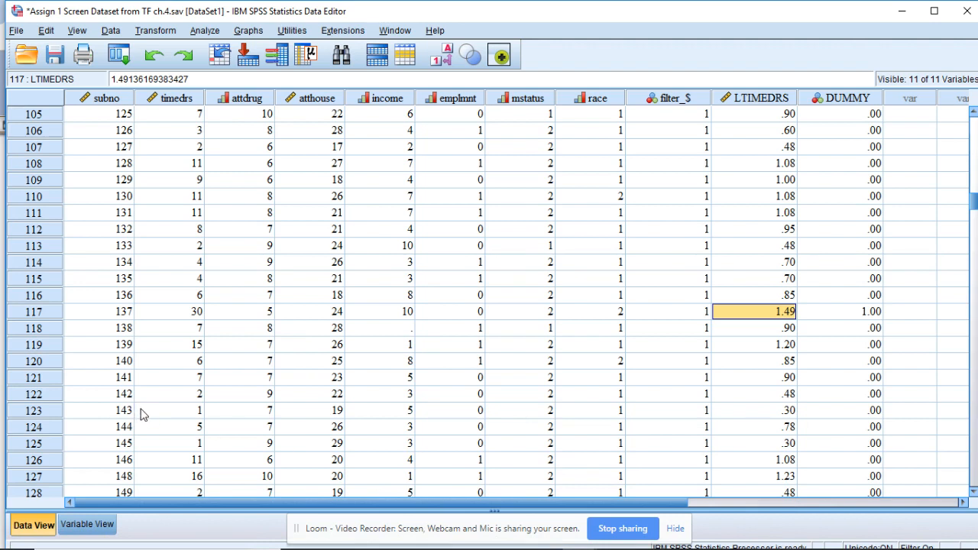
click(878, 323)
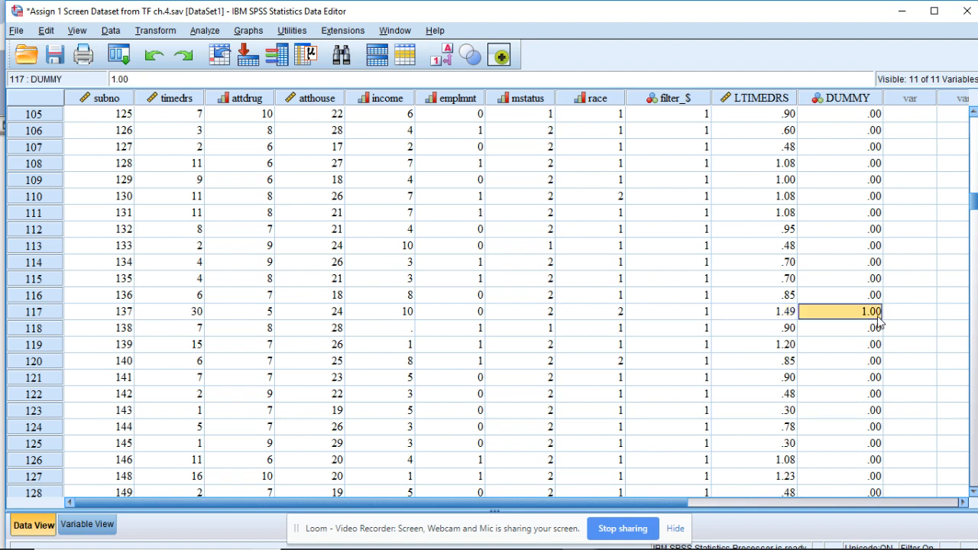
text(0)
key(Return)
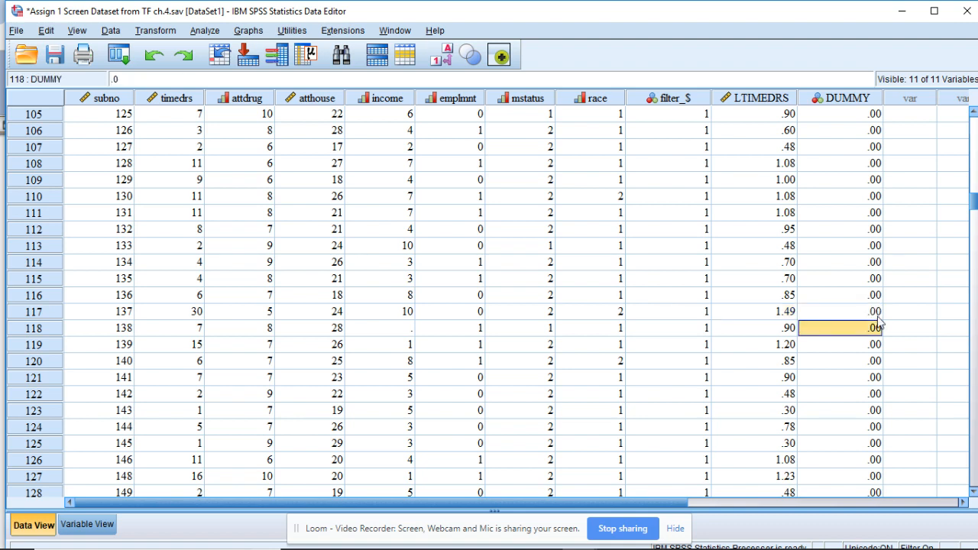
Step: Set the DUMMY value of subject 262 to 1 to flag the case
scroll(148, 349, down, 20)
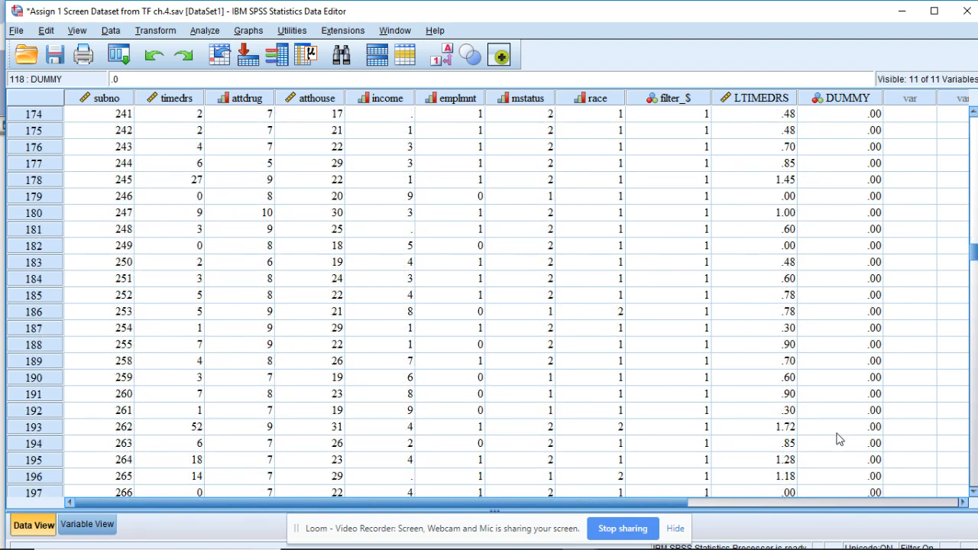
right_click(880, 432)
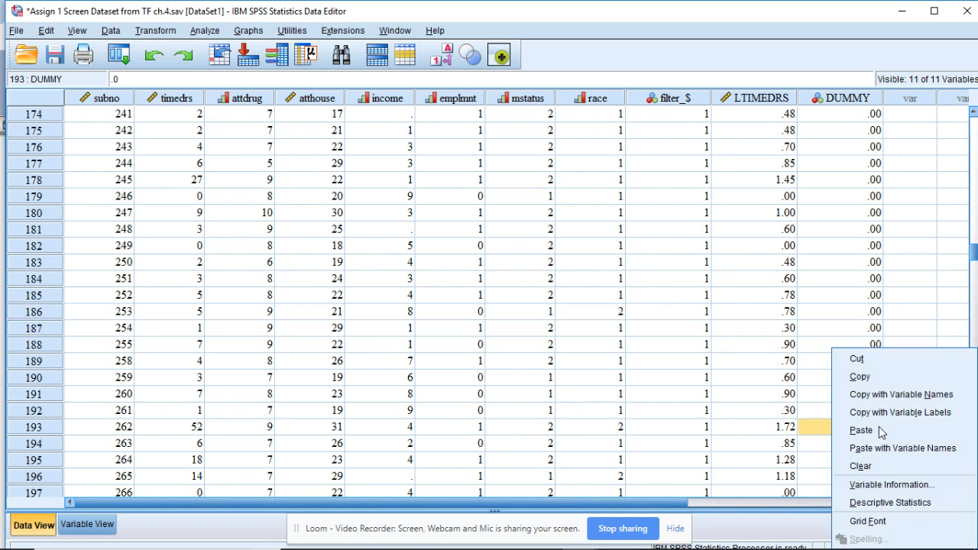
right_click(822, 432)
click(741, 399)
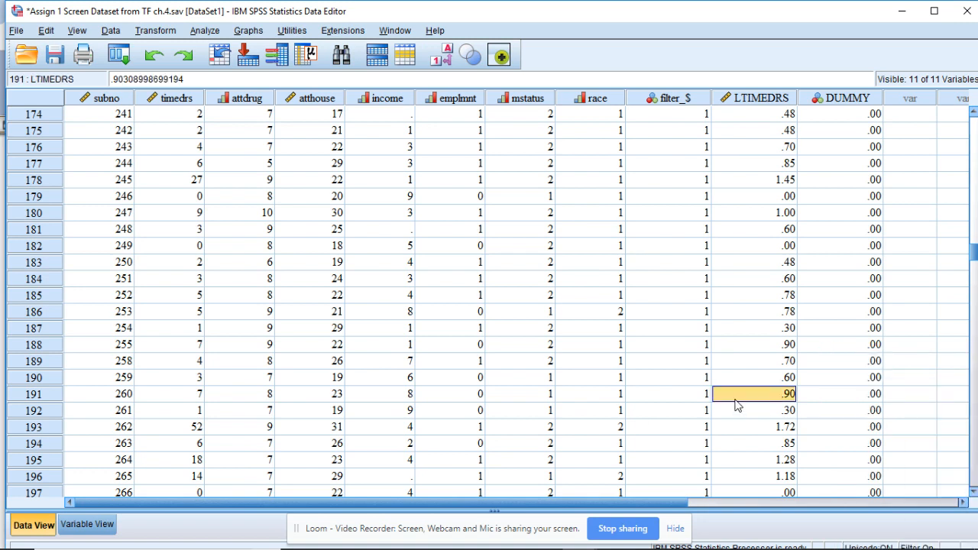
click(818, 427)
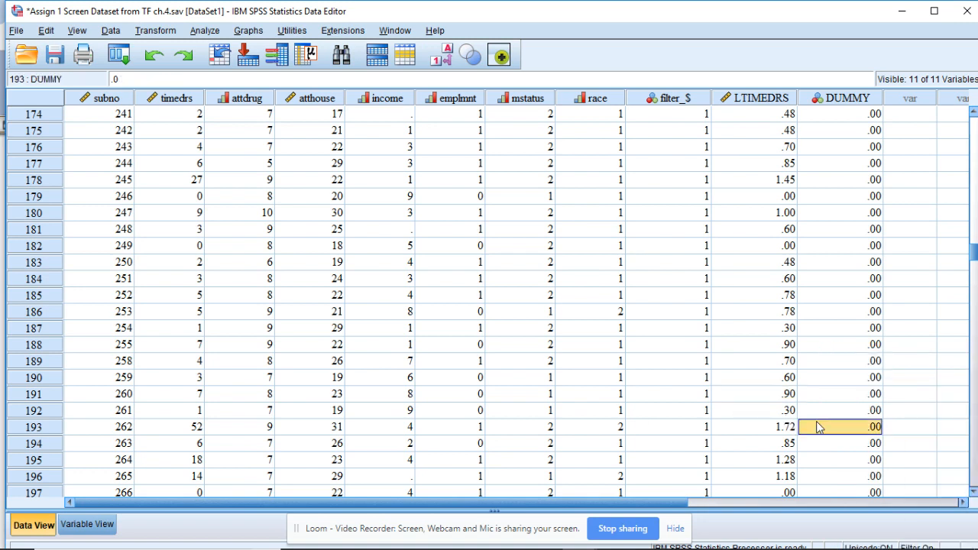
text(1)
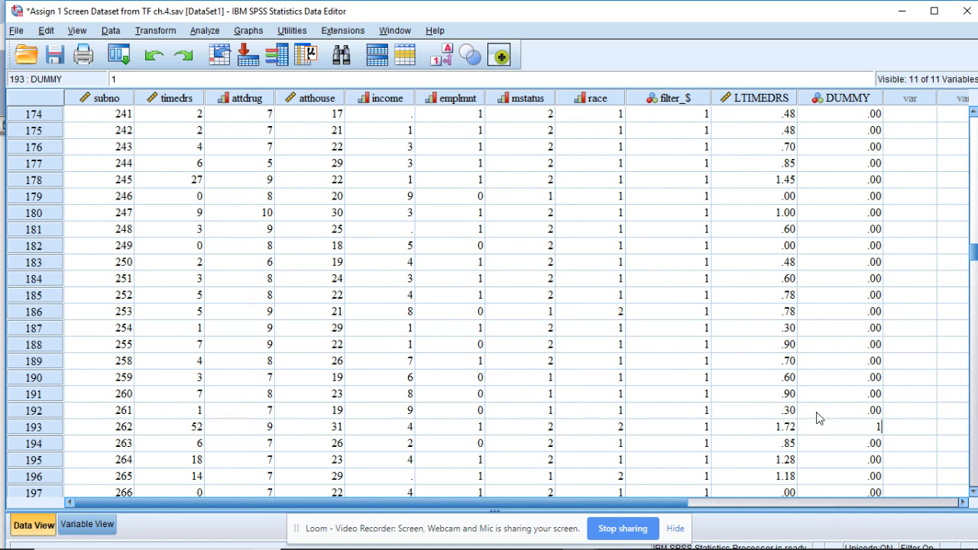
click(817, 416)
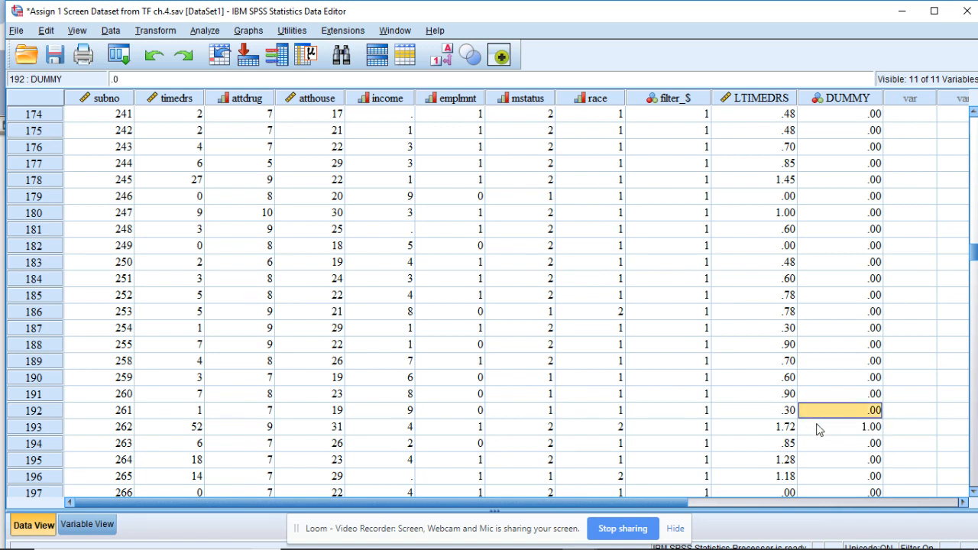
Step: Check that the flagged row belongs to subject 262 by tracing its cells from DUMMY back to subno
click(819, 431)
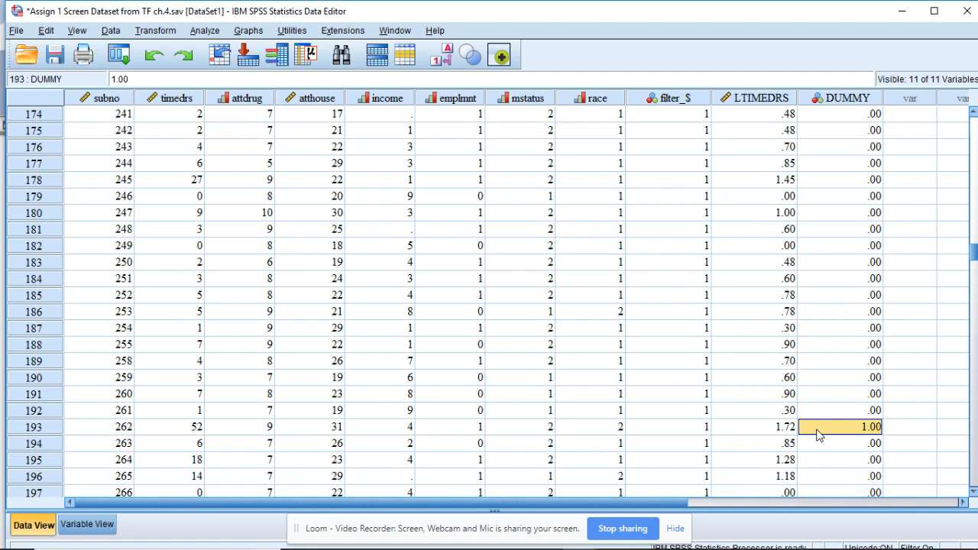
key(Left)
key(Left)
key(Left)
key(Left)
key(Left)
key(Left)
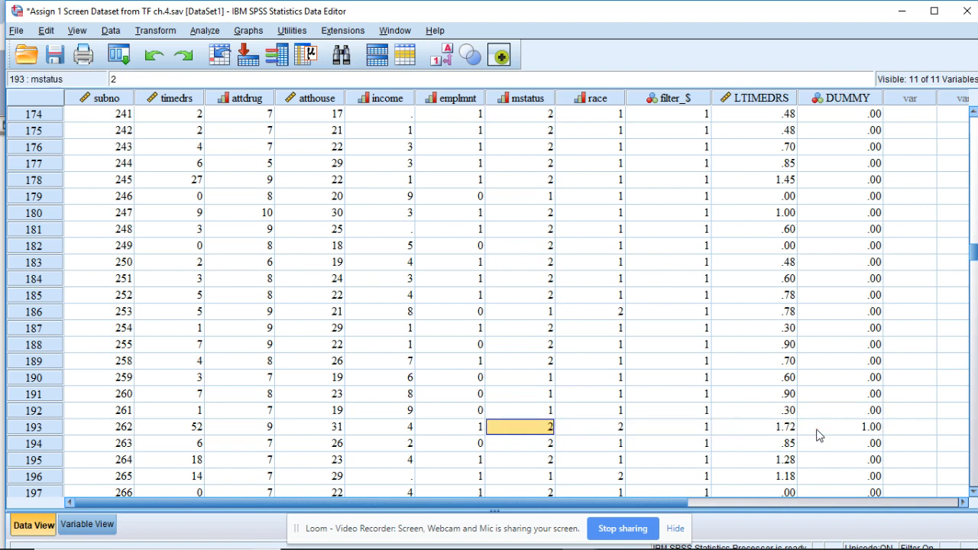
key(Left)
key(Left)
key(Left)
key(Left)
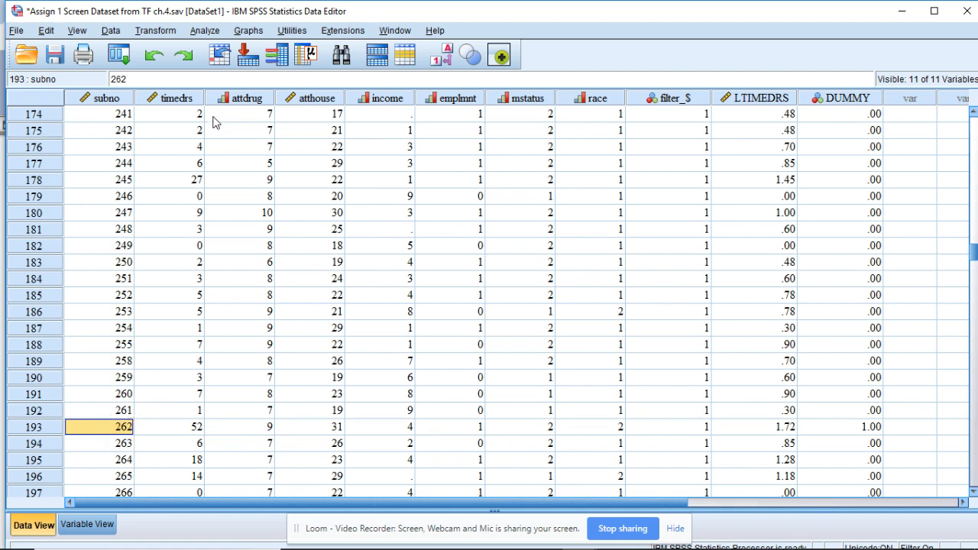
Step: Run the stepwise linear regression with DUMMY as the dependent variable, keeping the previously chosen predictors
click(212, 32)
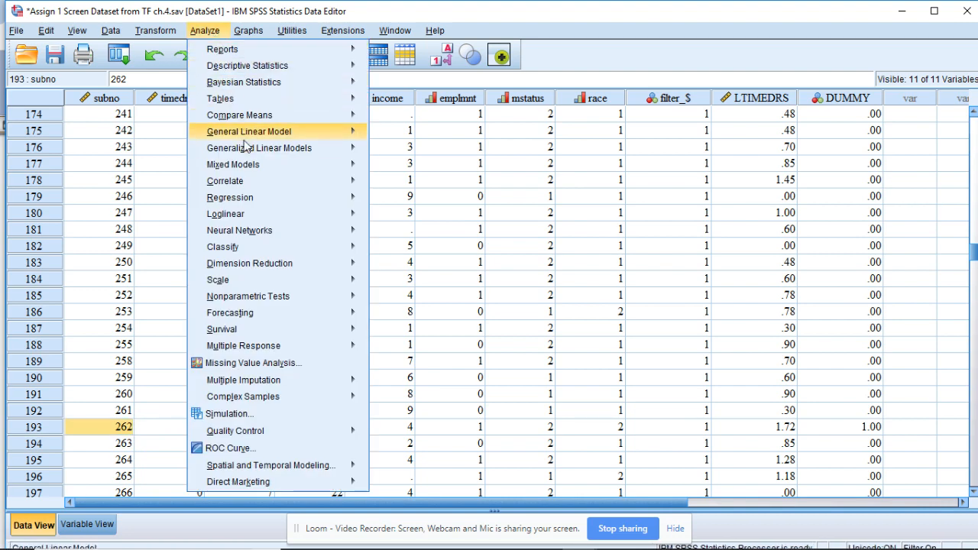
mouse_move(244, 201)
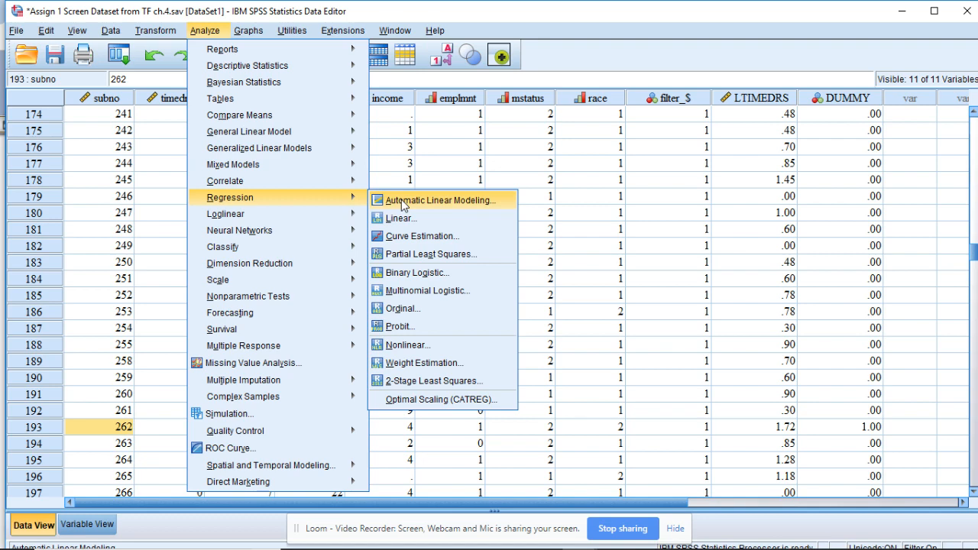
click(403, 219)
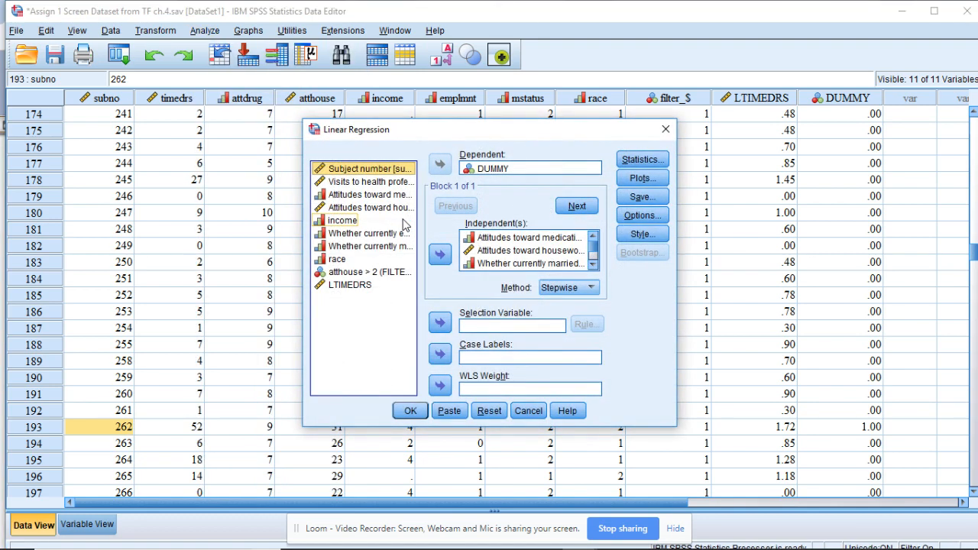
click(407, 412)
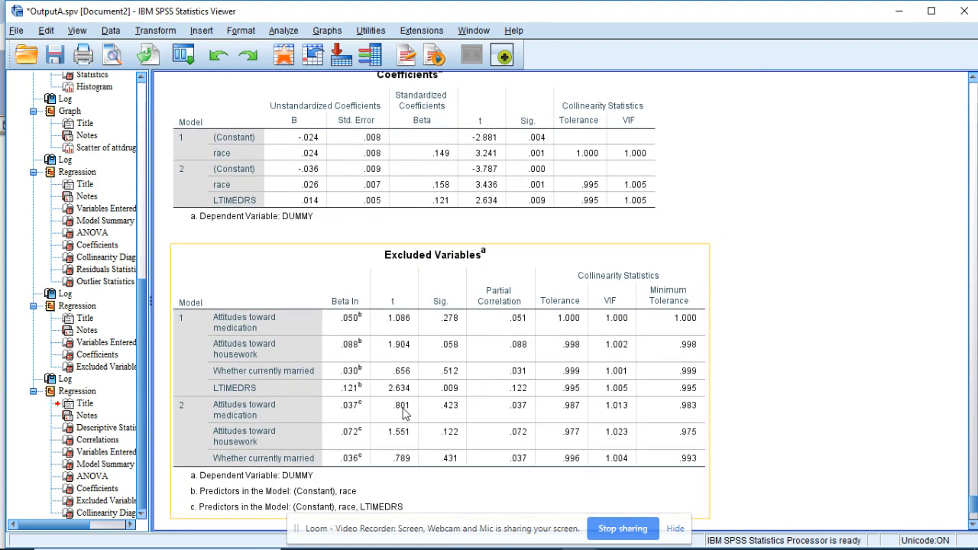
Step: Examine the new regression's model summary, ANOVA, coefficients, excluded variables and collinearity diagnostics
scroll(875, 300, up, 5)
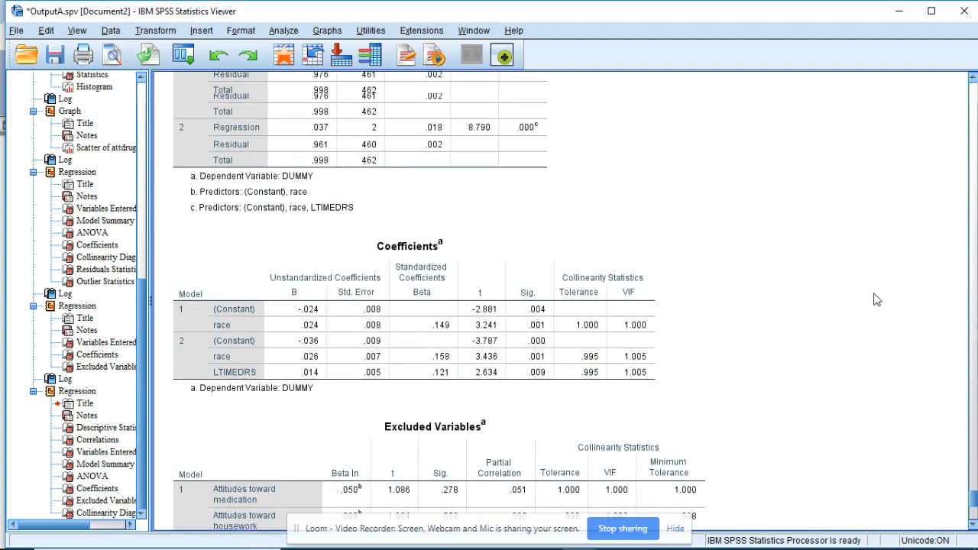
scroll(874, 299, up, 3)
click(405, 273)
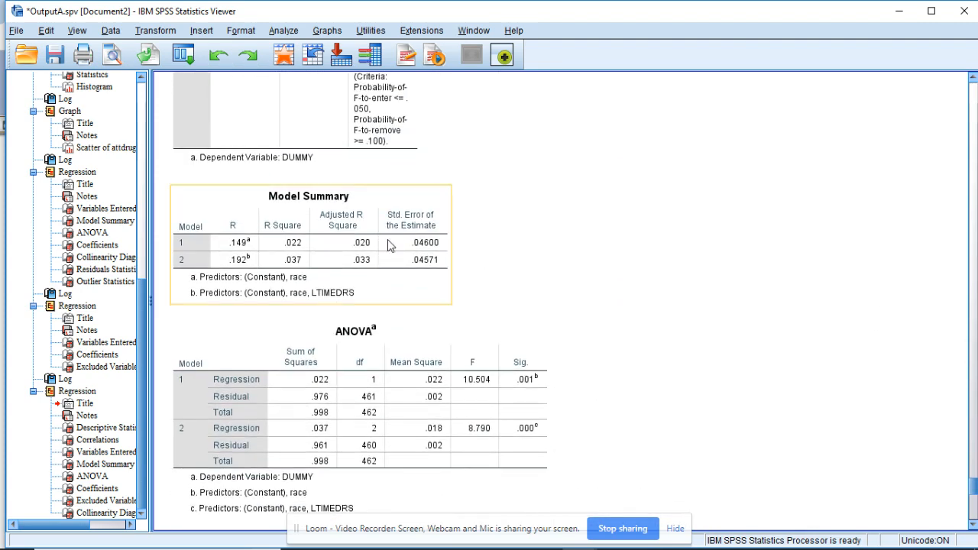
click(308, 407)
click(690, 359)
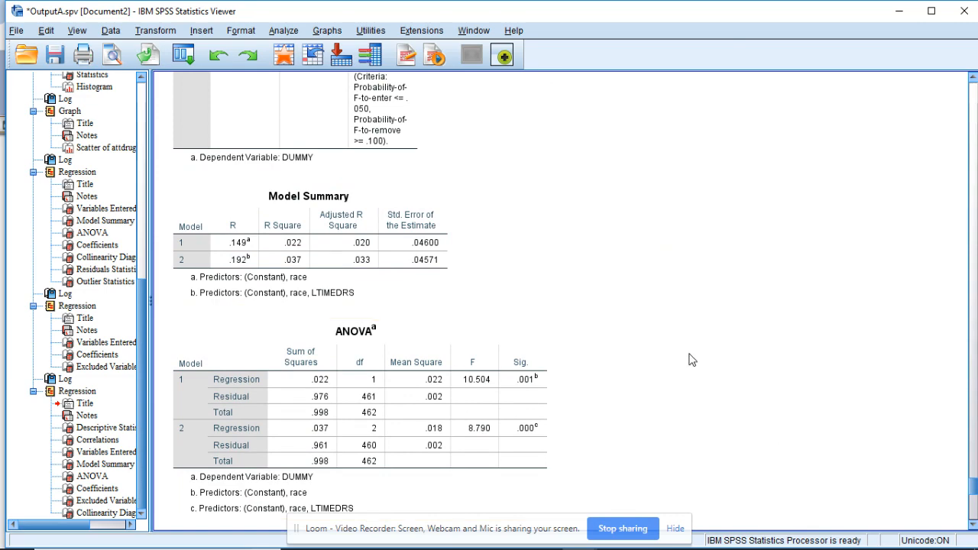
scroll(690, 359, down, 9)
scroll(691, 359, down, 4)
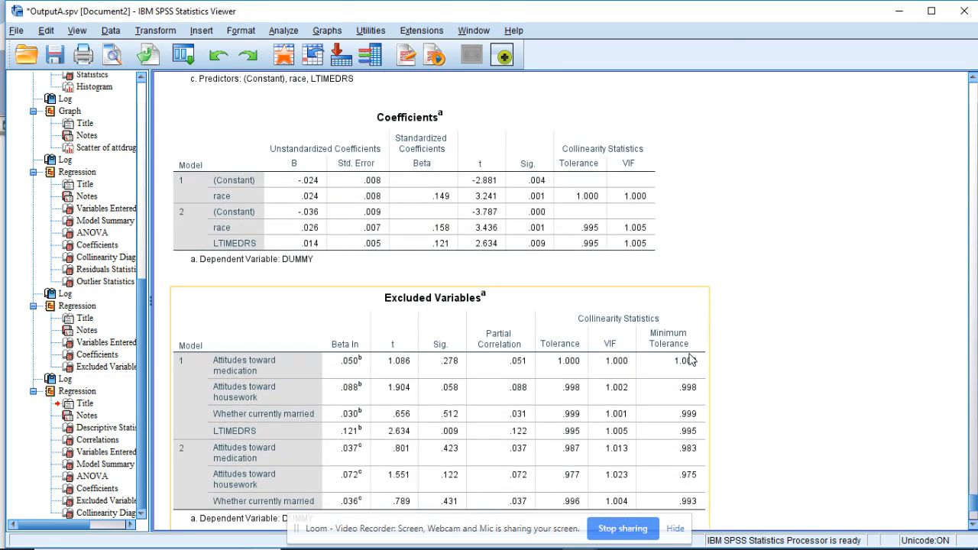
scroll(777, 355, down, 5)
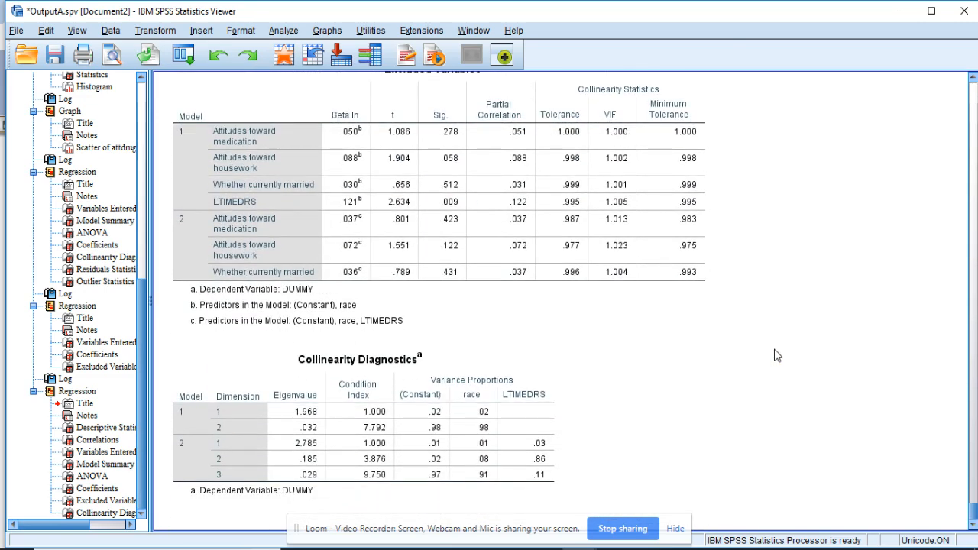
Step: Compare the new DUMMY regression's entered variables and coefficients with those of the previous regression
scroll(777, 356, up, 9)
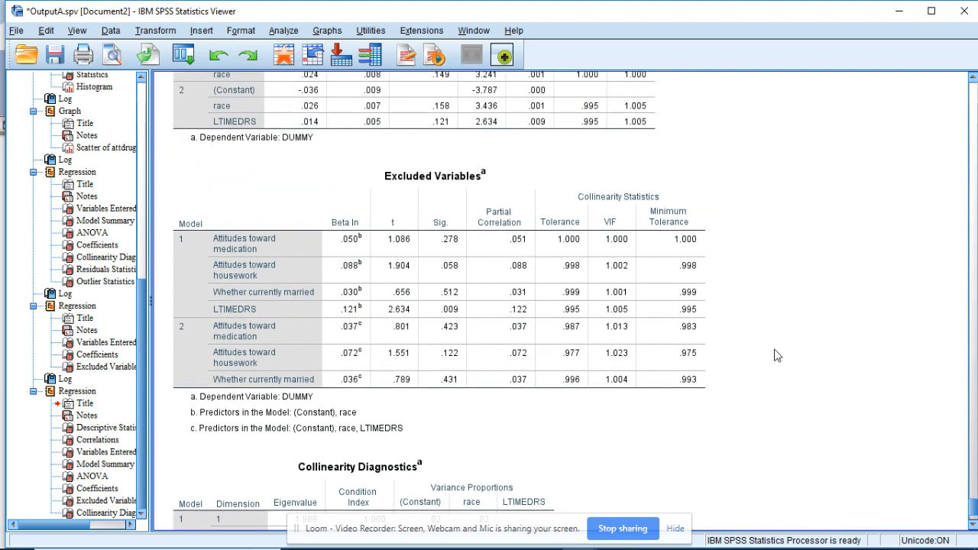
scroll(777, 355, up, 13)
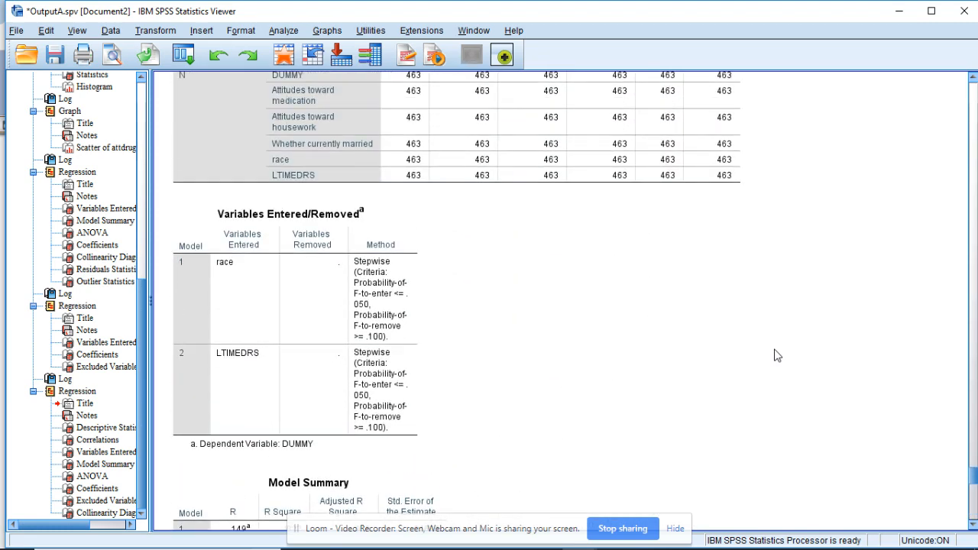
scroll(777, 355, up, 13)
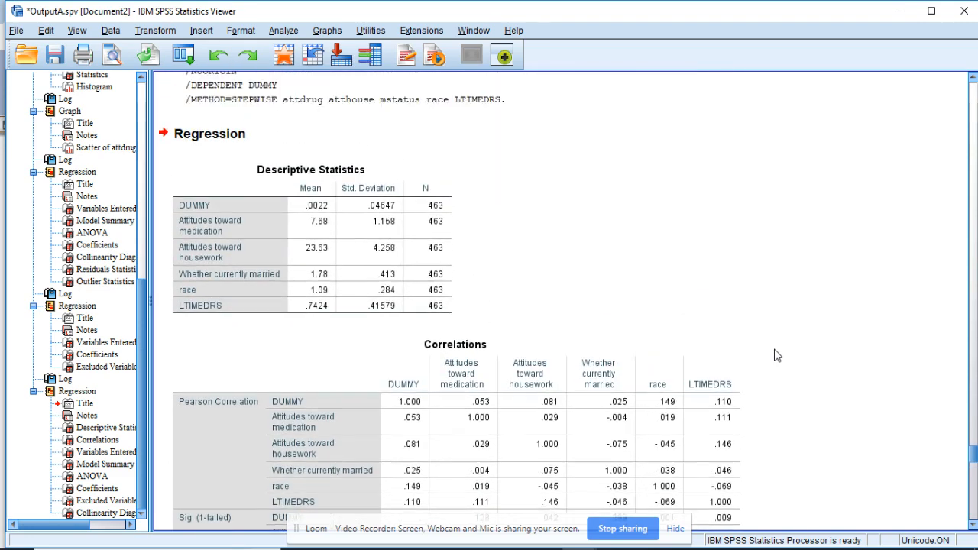
scroll(777, 355, up, 4)
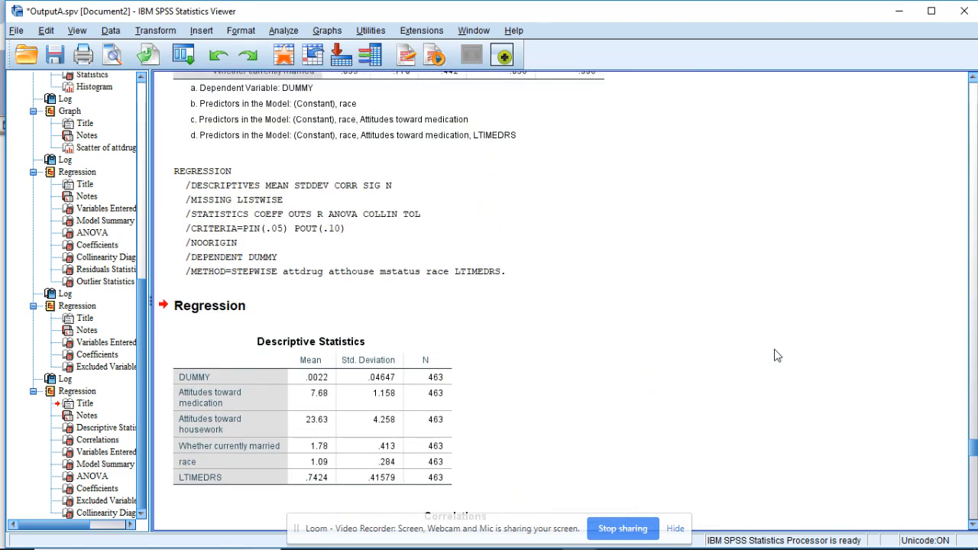
scroll(777, 355, up, 10)
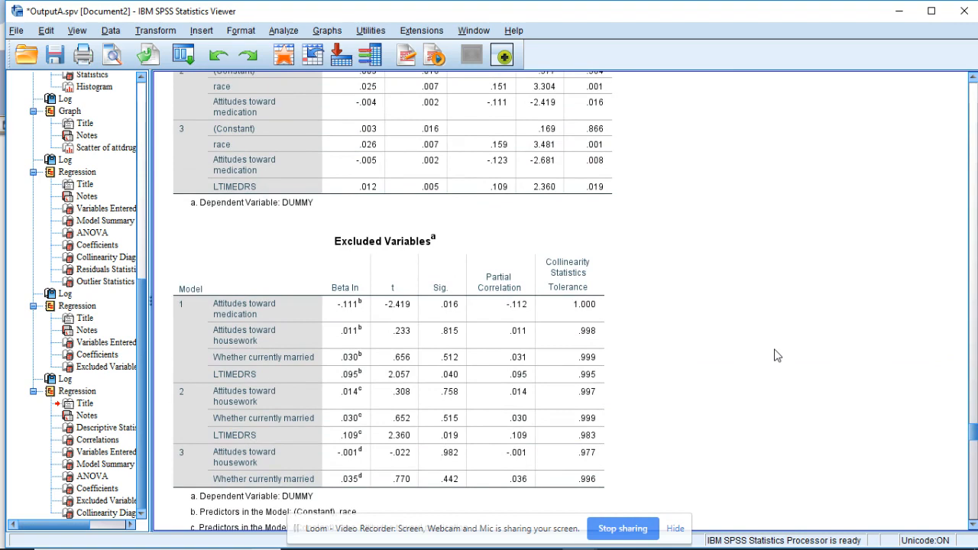
scroll(777, 355, up, 3)
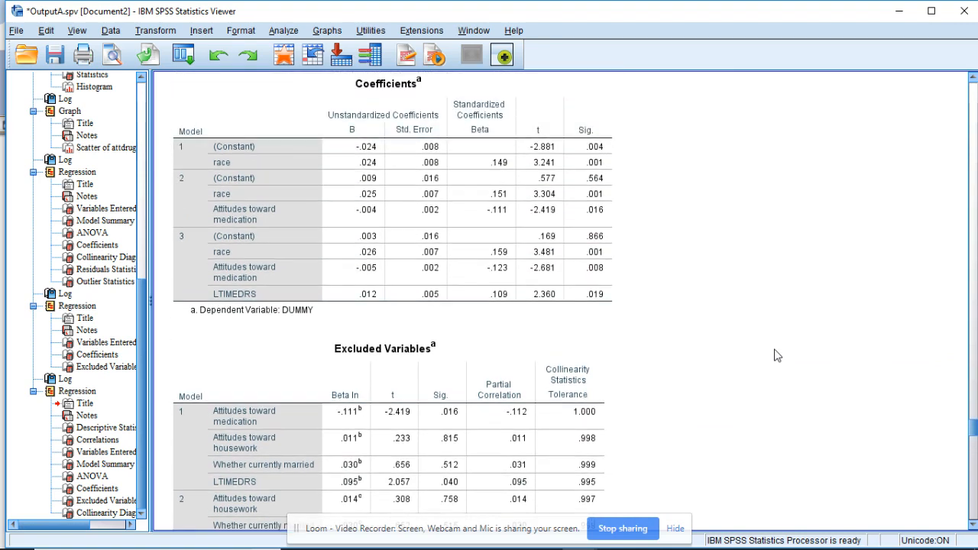
scroll(777, 355, down, 20)
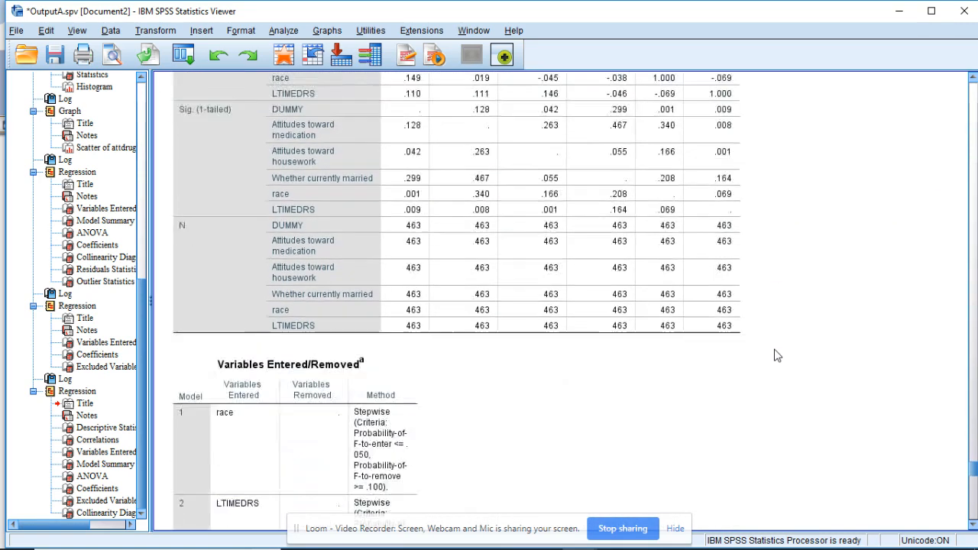
scroll(777, 356, down, 16)
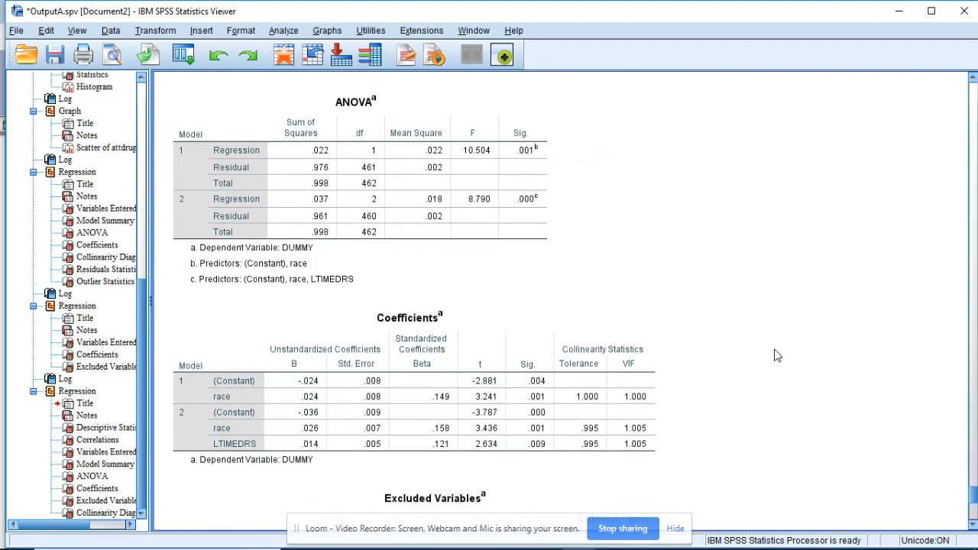
scroll(777, 355, down, 3)
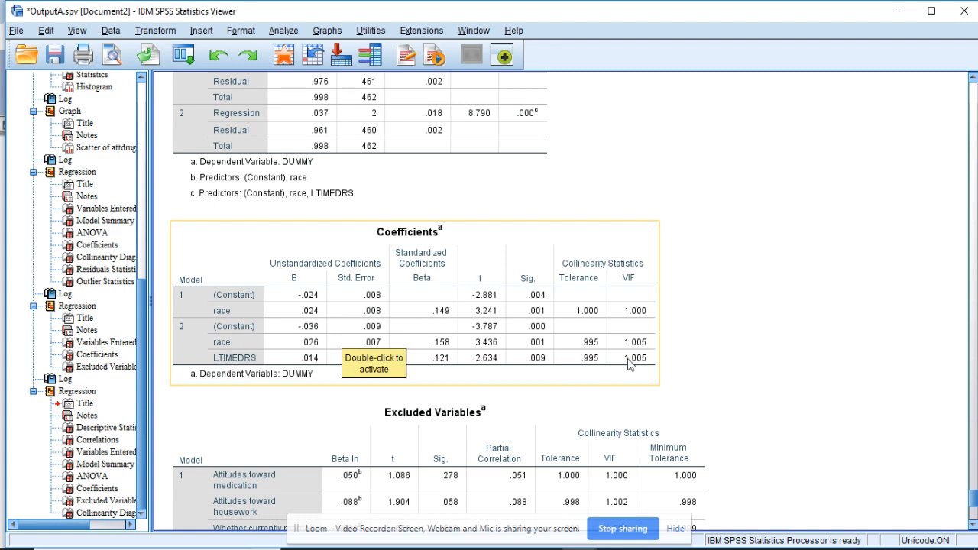
scroll(730, 346, down, 1)
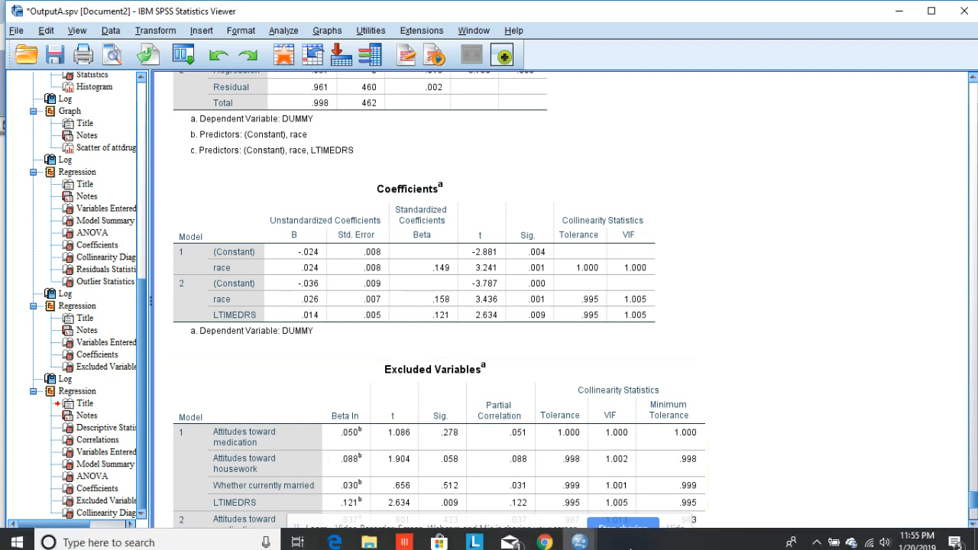
Step: Return to the dataset and check the row and DUMMY value of subject 137
mouse_move(577, 541)
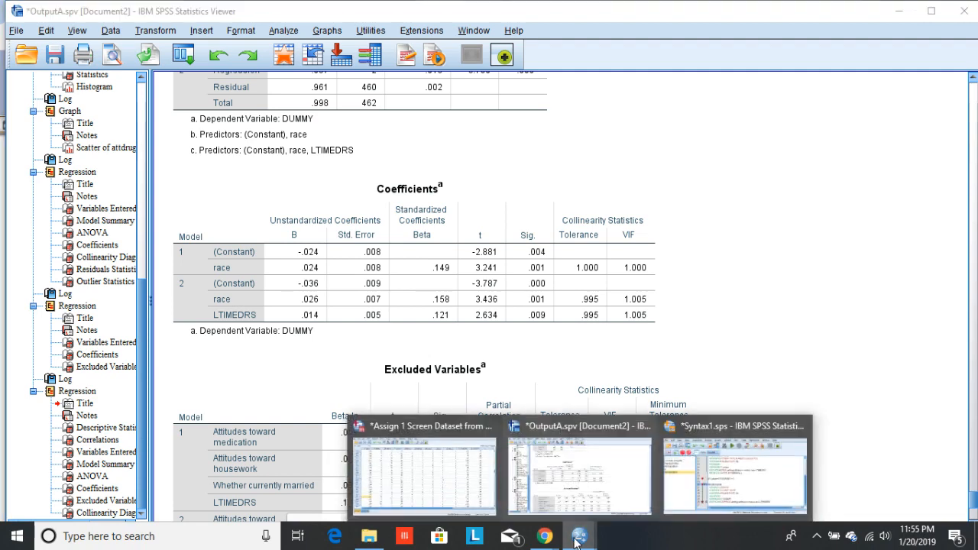
click(447, 489)
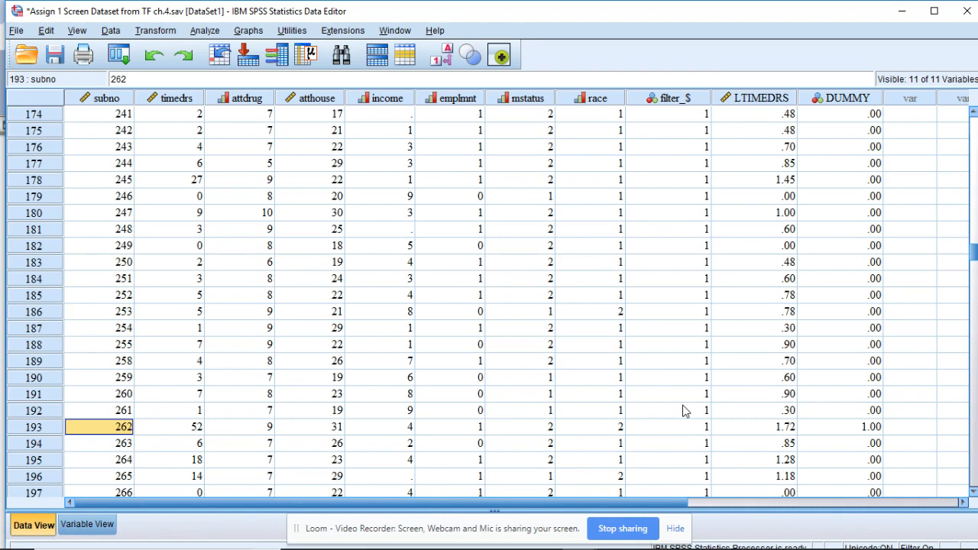
scroll(685, 411, up, 20)
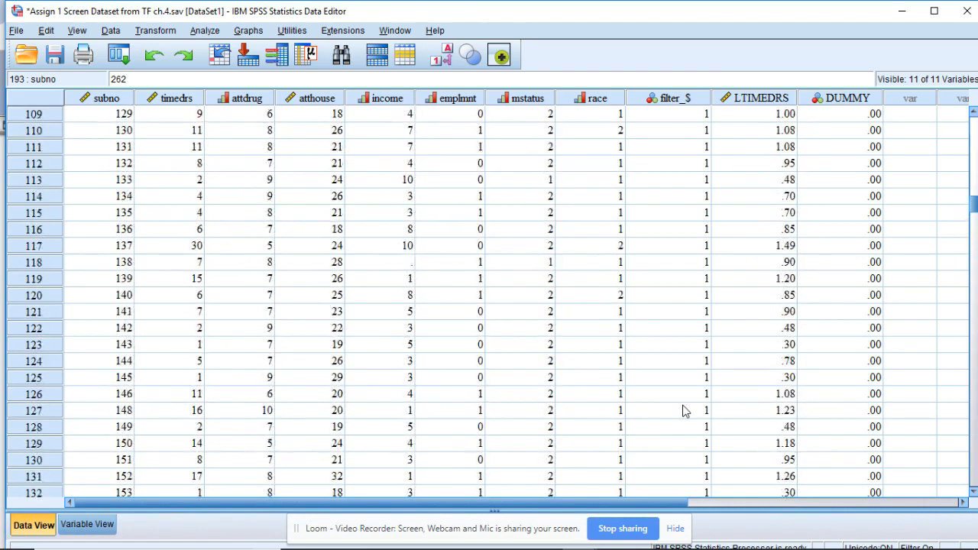
scroll(684, 411, up, 1)
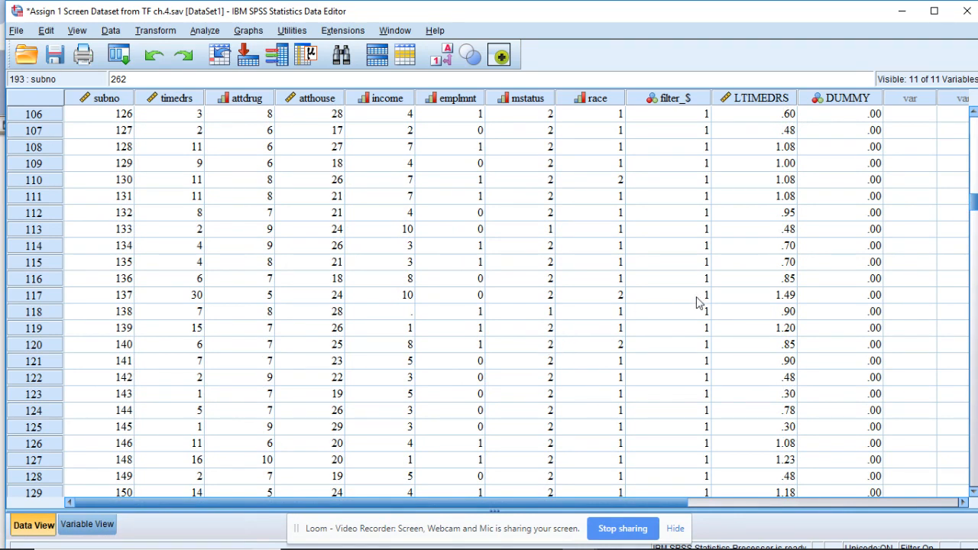
click(832, 298)
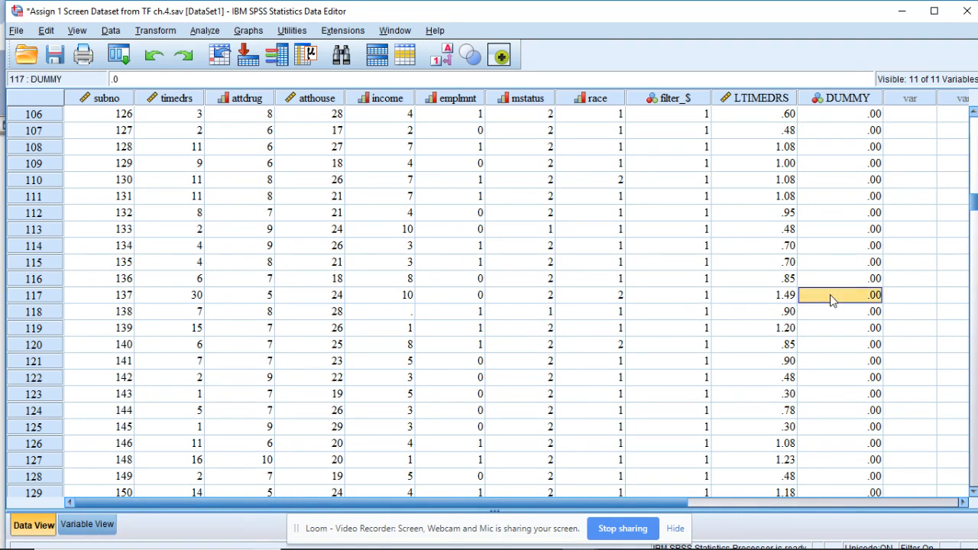
click(52, 303)
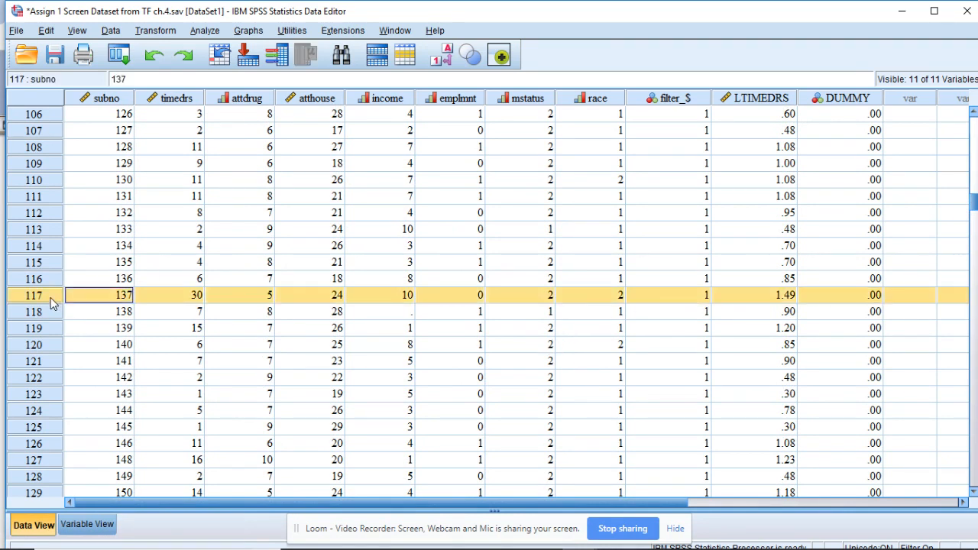
click(861, 299)
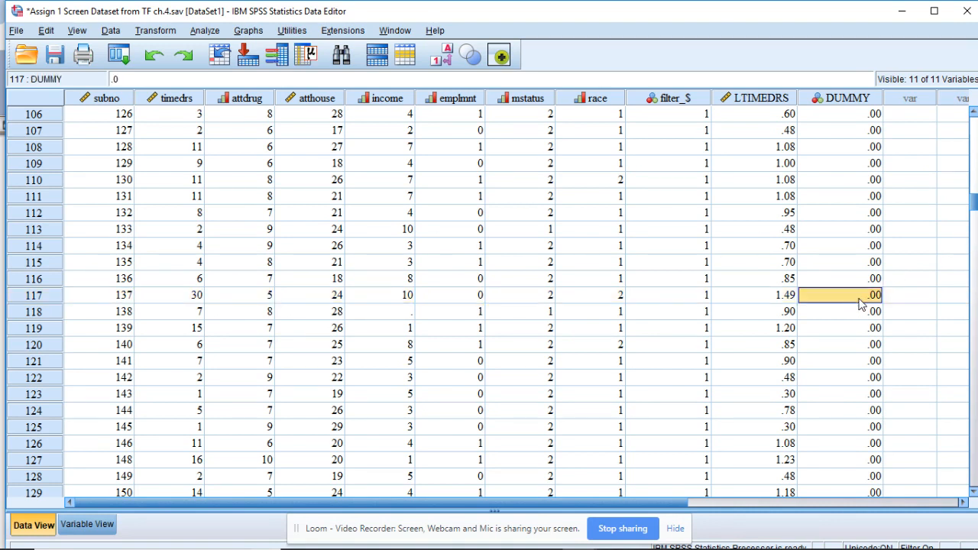
Step: Set the DUMMY value of subject 137 in row 117 to 1
text(1)
key(Return)
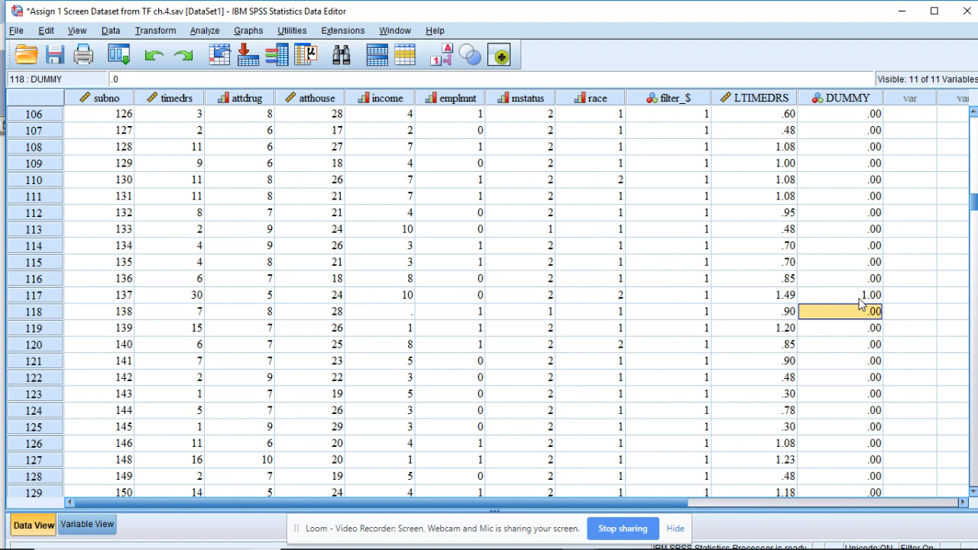
right_click(859, 297)
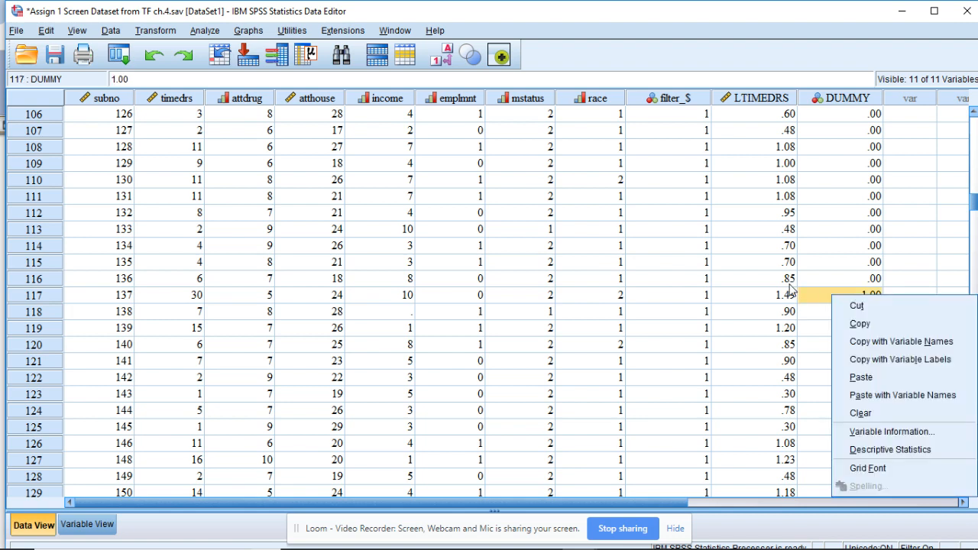
click(789, 282)
right_click(834, 298)
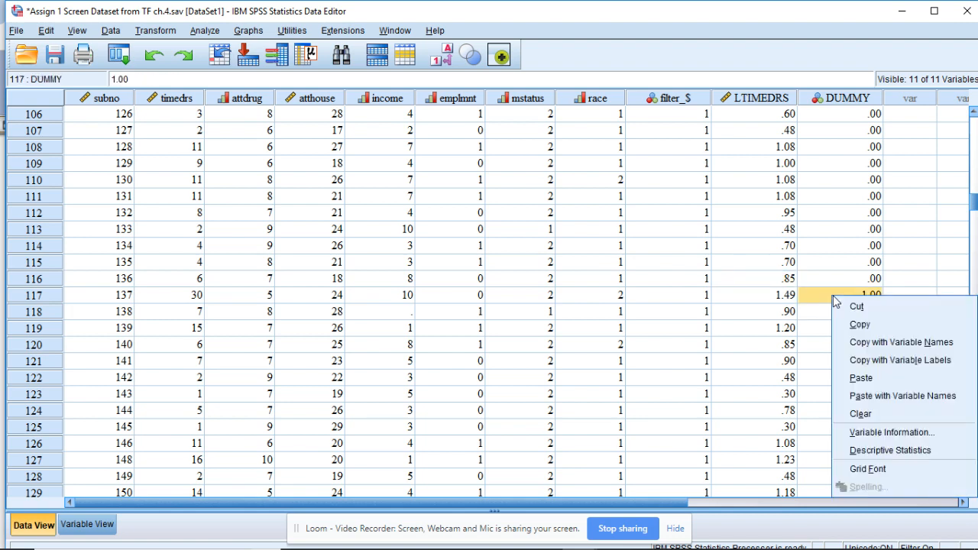
right_click(934, 281)
click(926, 246)
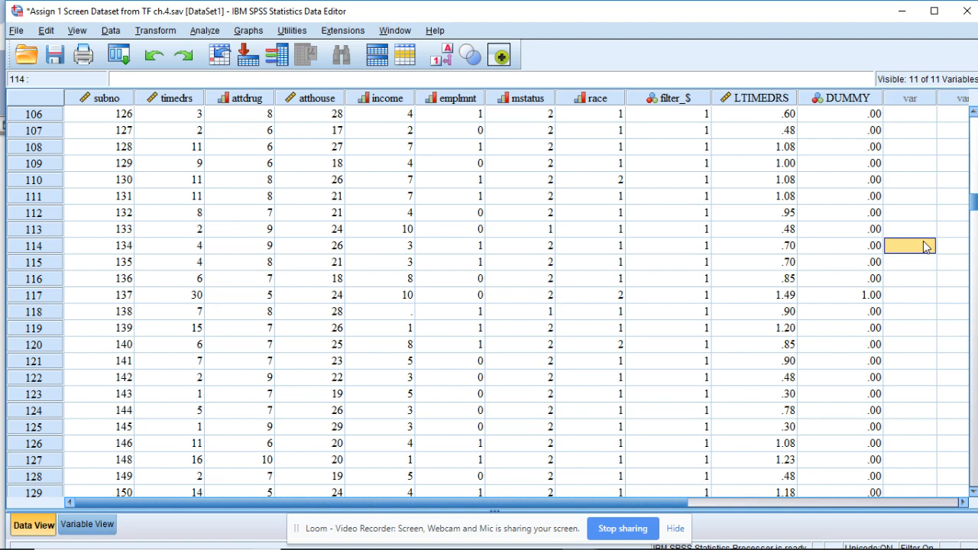
Step: In the syntax file, start a LIST VARIABLES command below the stepwise regression, reusing its predictors attdrug atthouse mstatus race LTIMEDRS
mouse_move(626, 547)
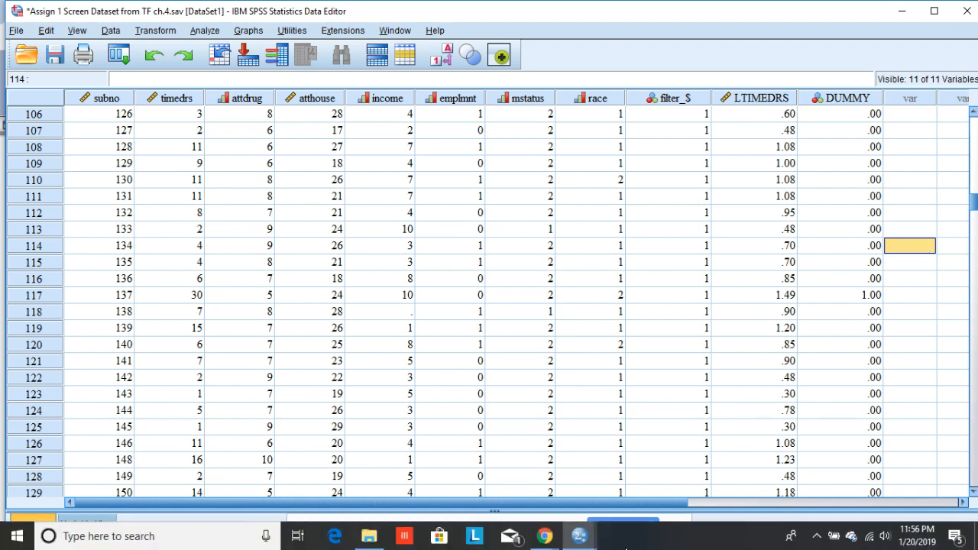
mouse_move(579, 542)
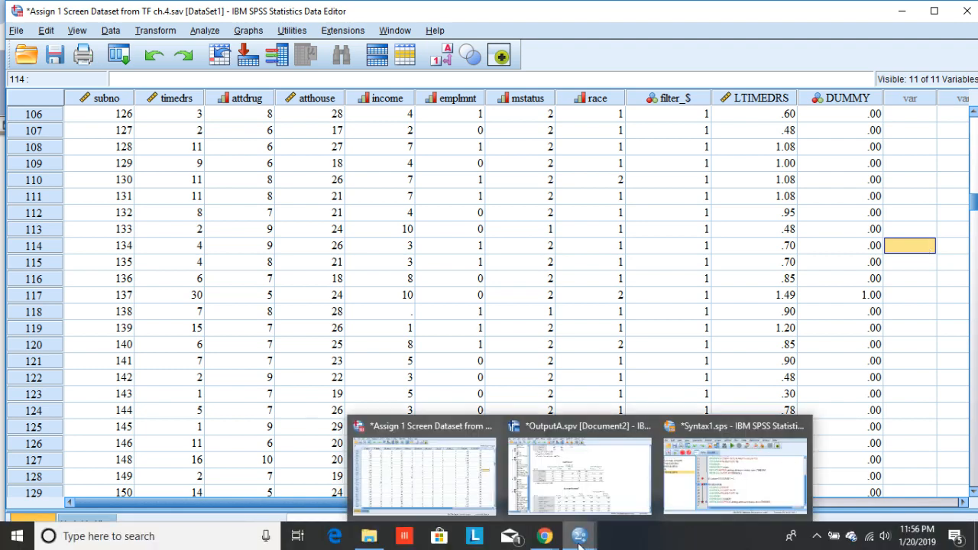
click(723, 498)
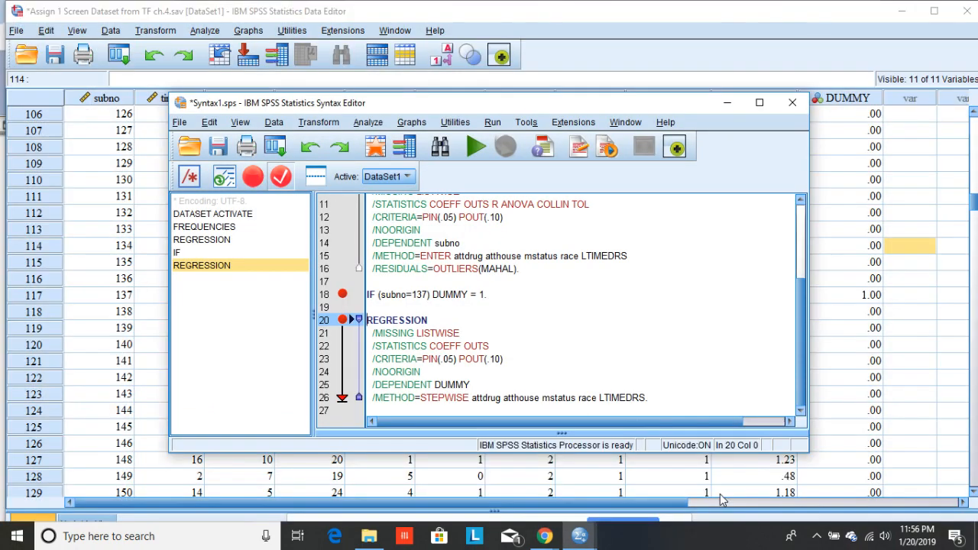
click(649, 395)
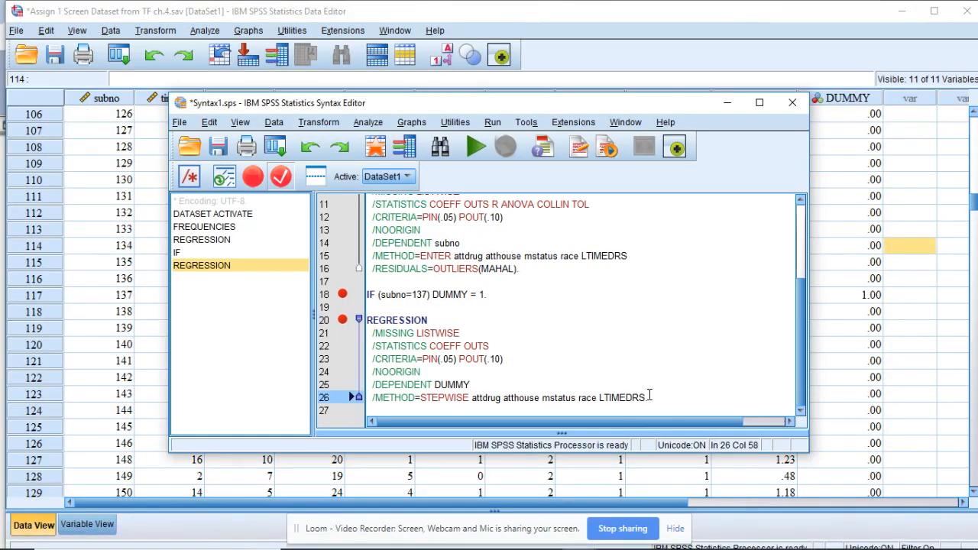
key(Return)
key(Return)
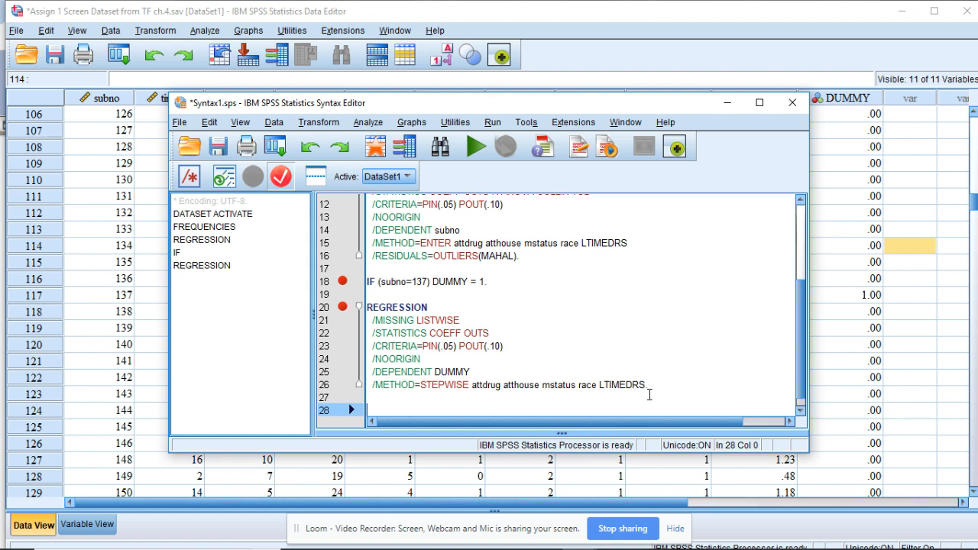
text(LIST Va)
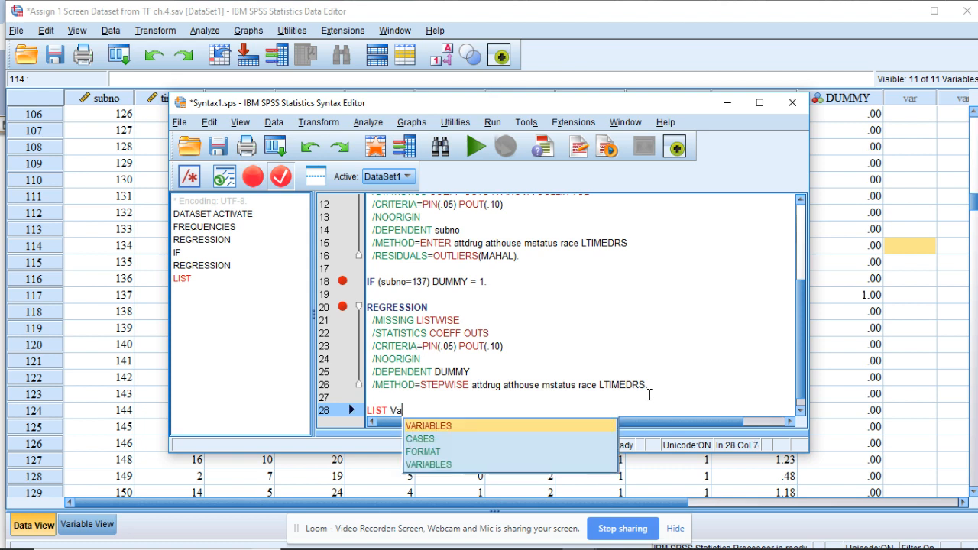
click(566, 425)
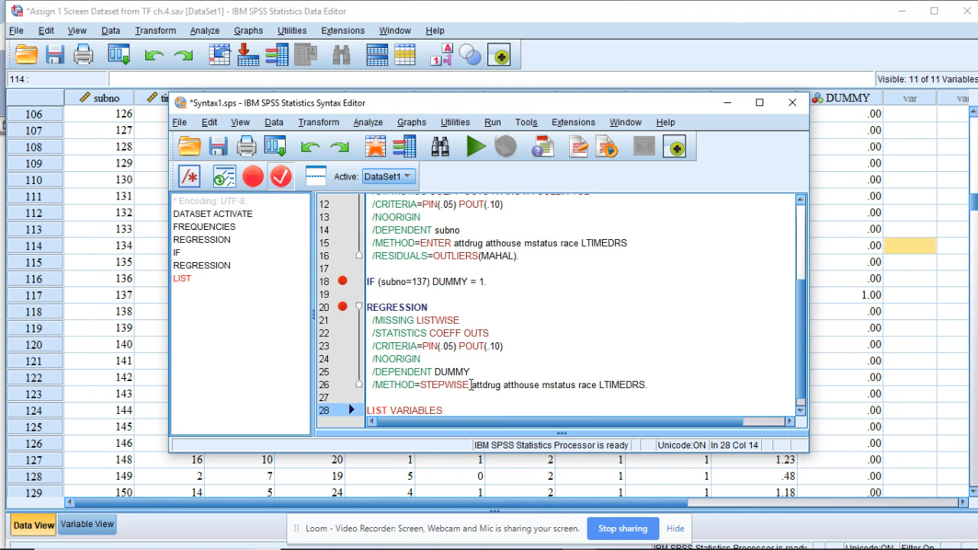
drag(471, 385, 646, 385)
key(ctrl+c)
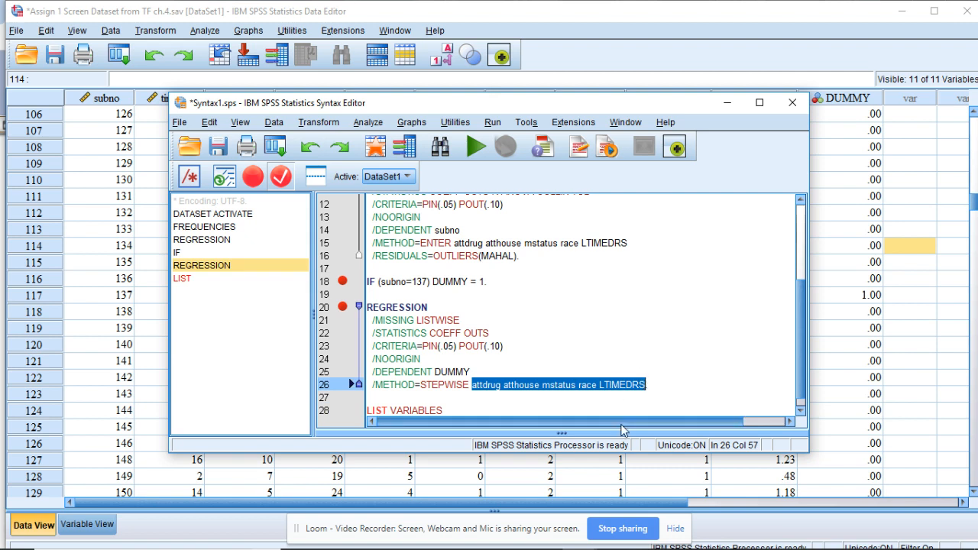
click(566, 409)
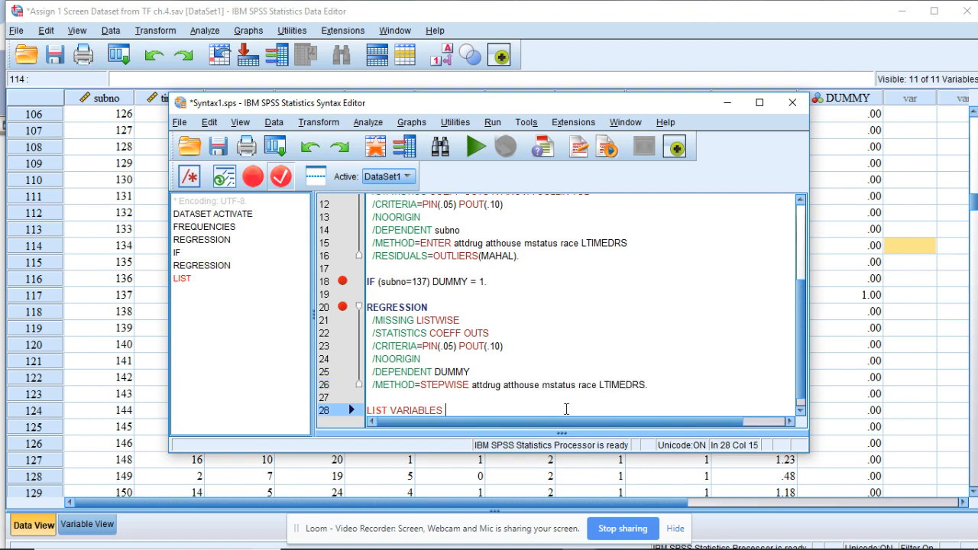
key(ctrl+v)
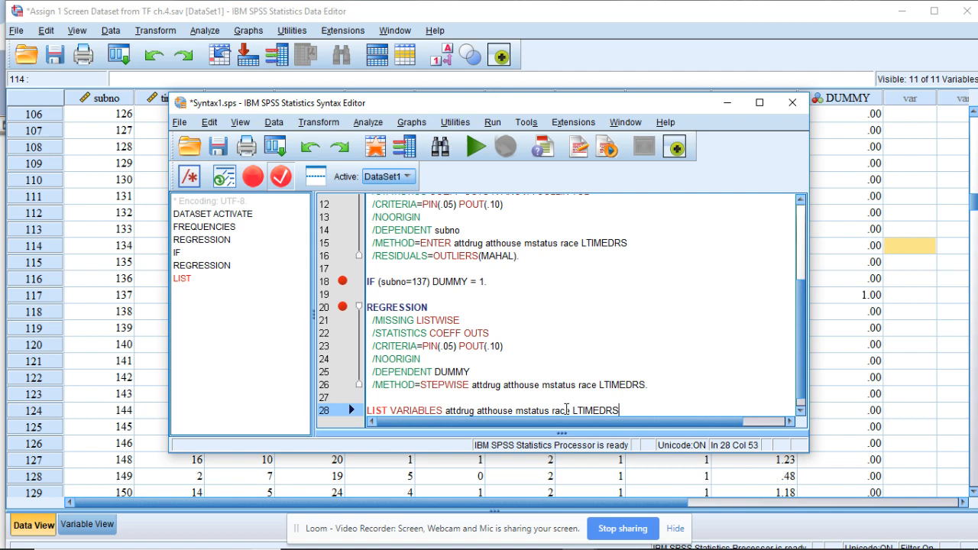
Step: Complete the LIST command with the subcommand /CASES FROM 117 TO 117 and a closing period
key(Return)
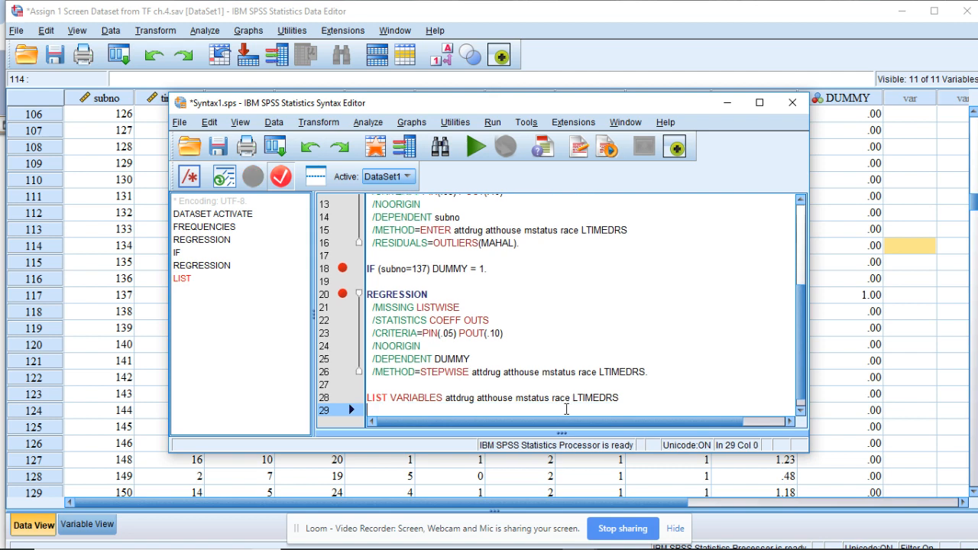
text(/)
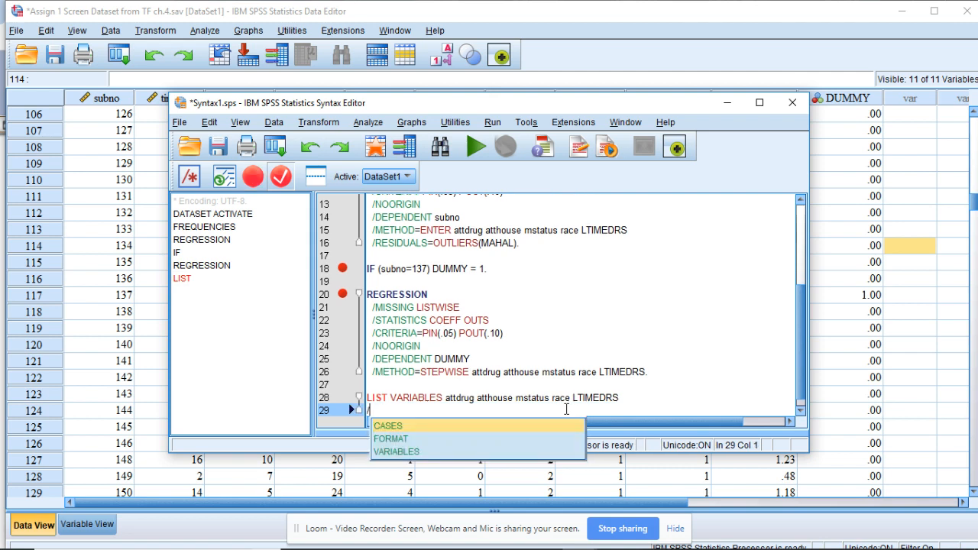
text(CASES )
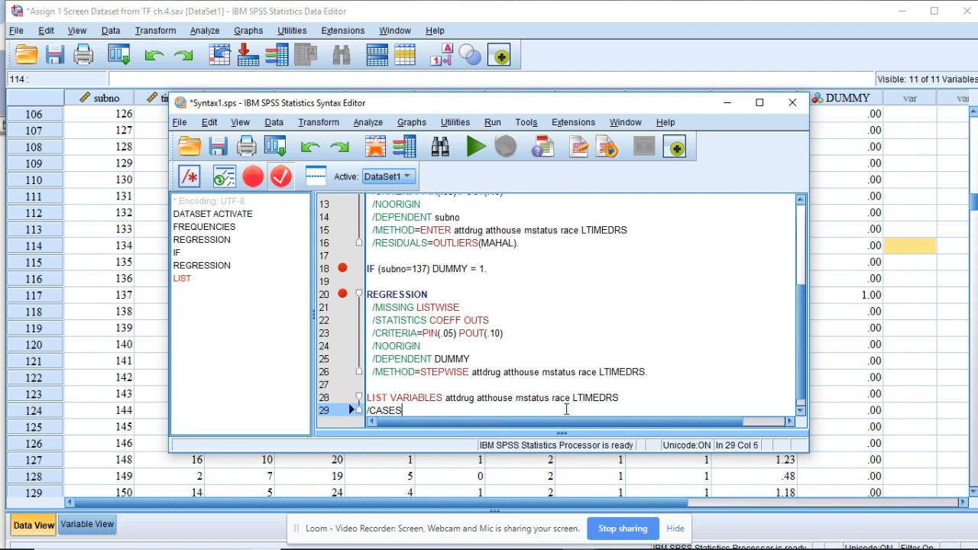
text(FRO)
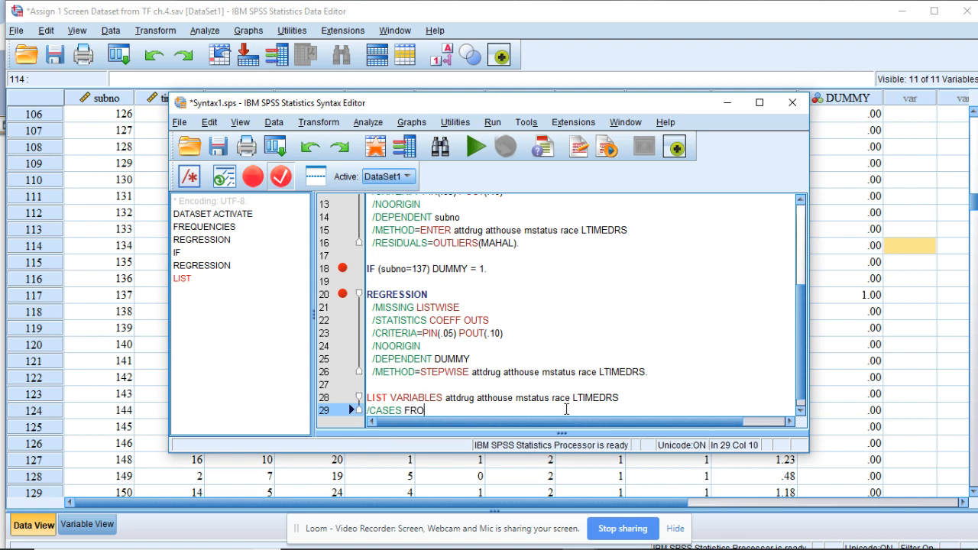
text(M 117 TO )
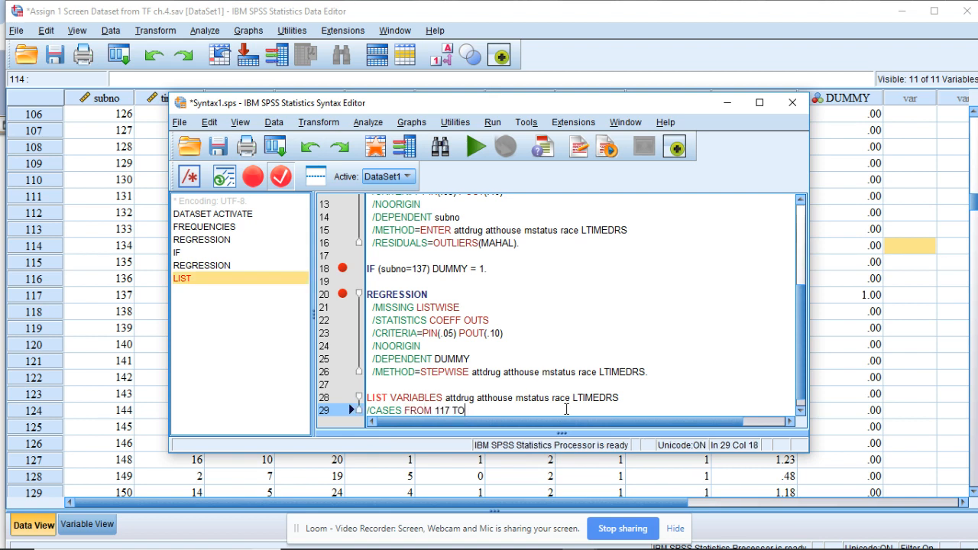
text(117)
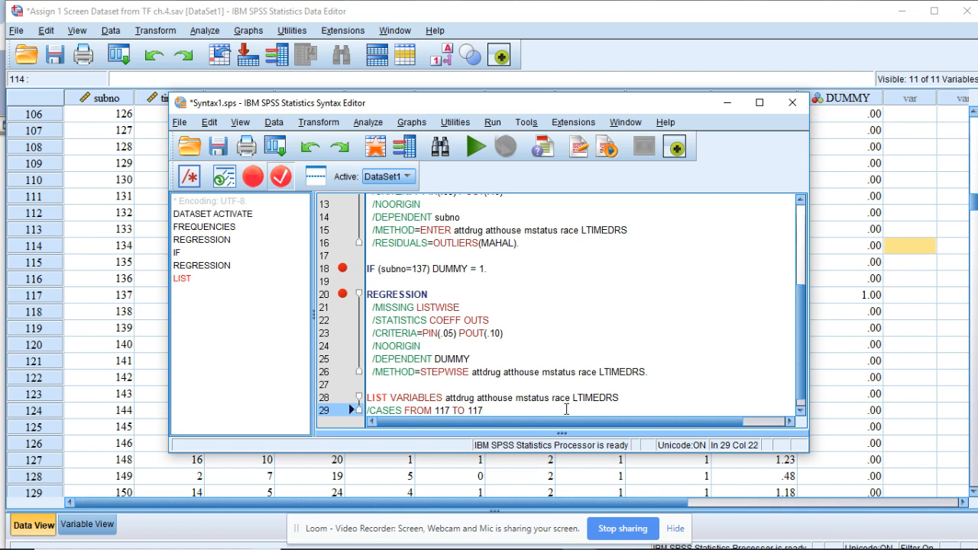
text(.)
key(Return)
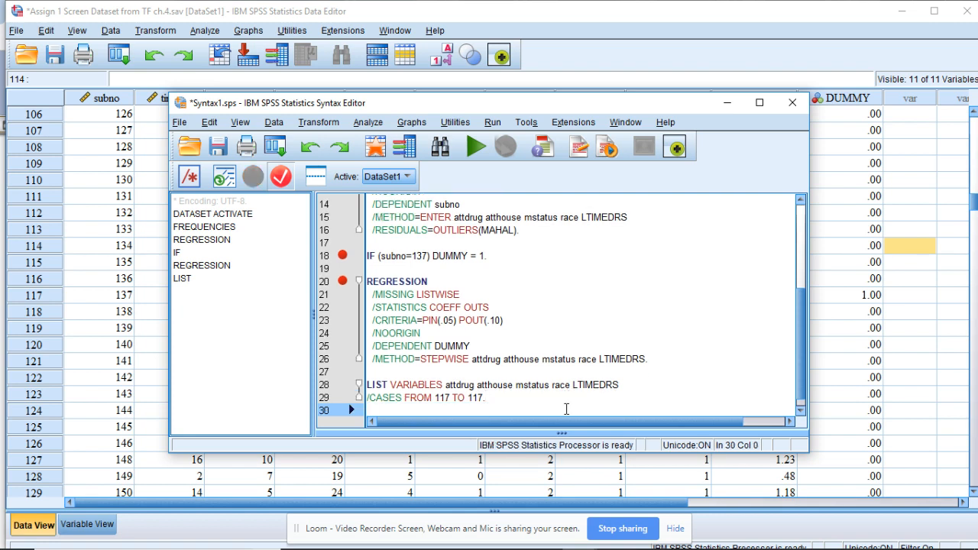
Step: Duplicate the two-line LIST VARIABLES command directly below the original
text(LI)
key(BackSpace)
key(BackSpace)
drag(487, 397, 369, 385)
key(ctrl+c)
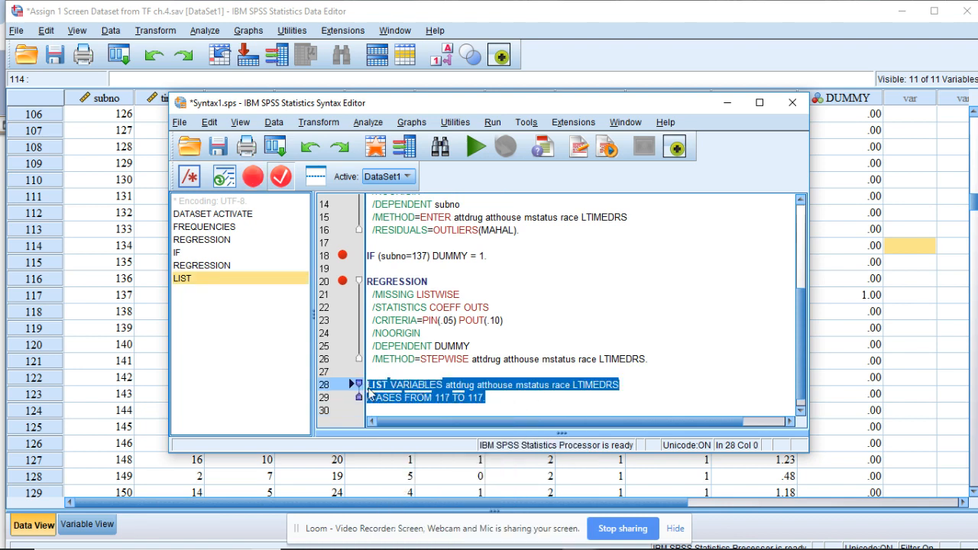
click(394, 406)
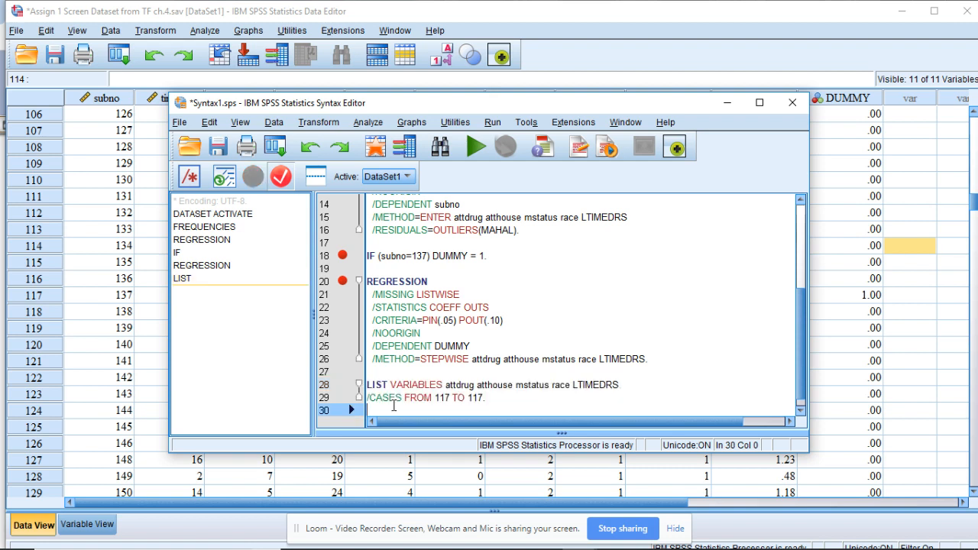
key(ctrl+v)
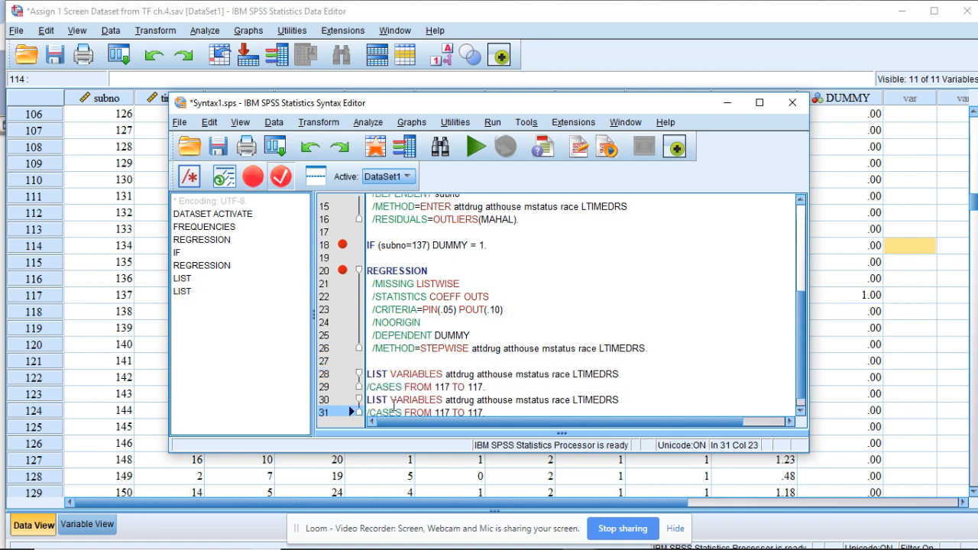
Step: Change the duplicated LIST command's case range to FROM 193 TO 193
click(447, 411)
key(Right)
key(BackSpace)
key(BackSpace)
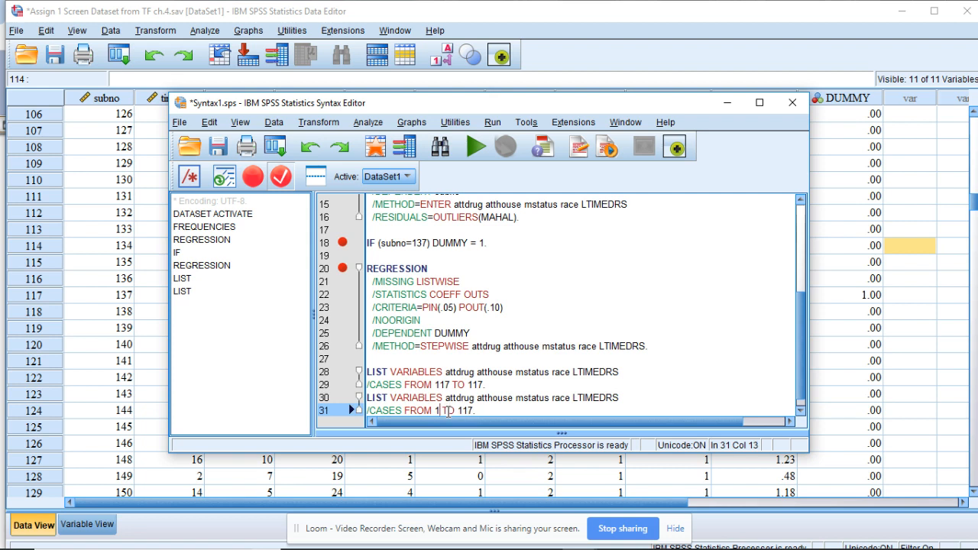
text(93)
click(482, 411)
key(BackSpace)
key(BackSpace)
text(93.)
key(Return)
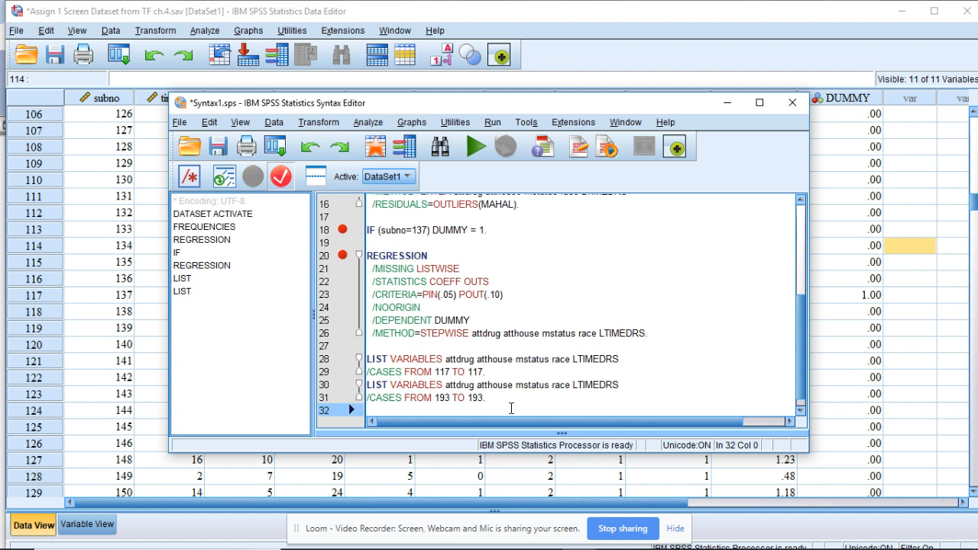
Step: Add the command DESCRIPTIVES attdrug atthouse mstatus race LTIMEDRS. below the second LIST command
text(DE)
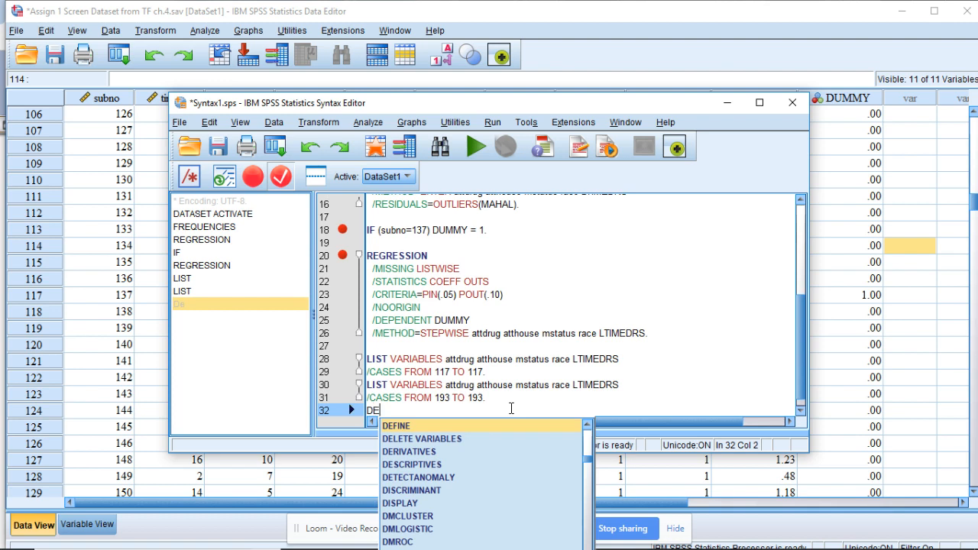
text(s)
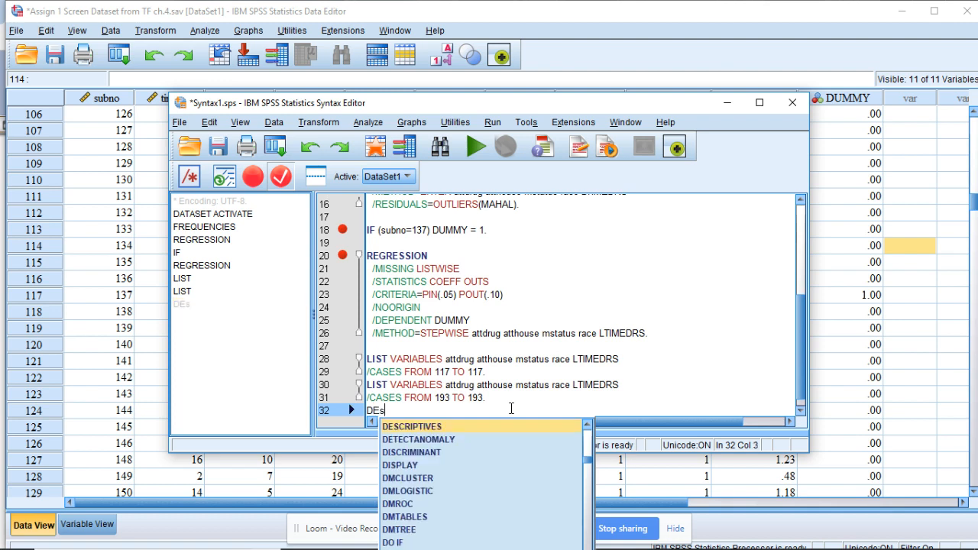
click(455, 428)
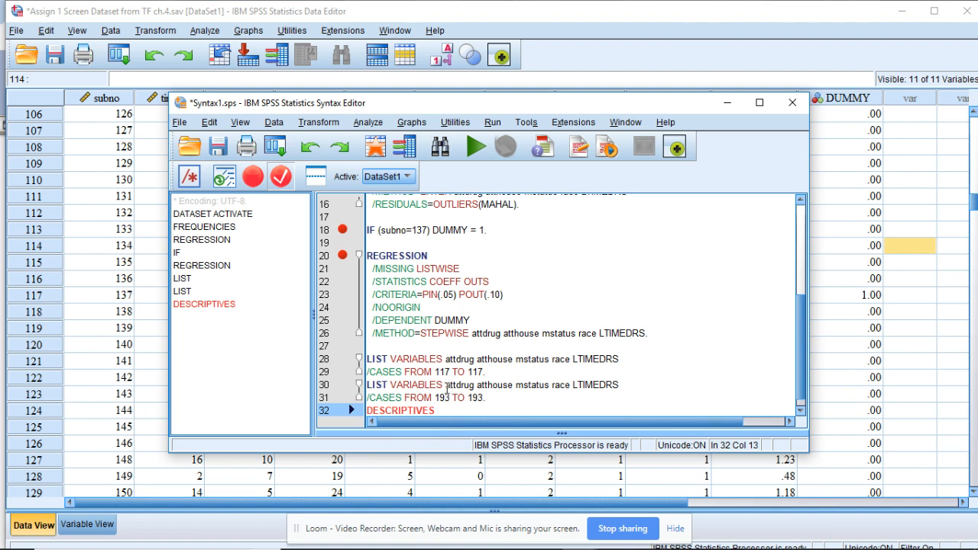
drag(447, 391, 619, 383)
key(ctrl+c)
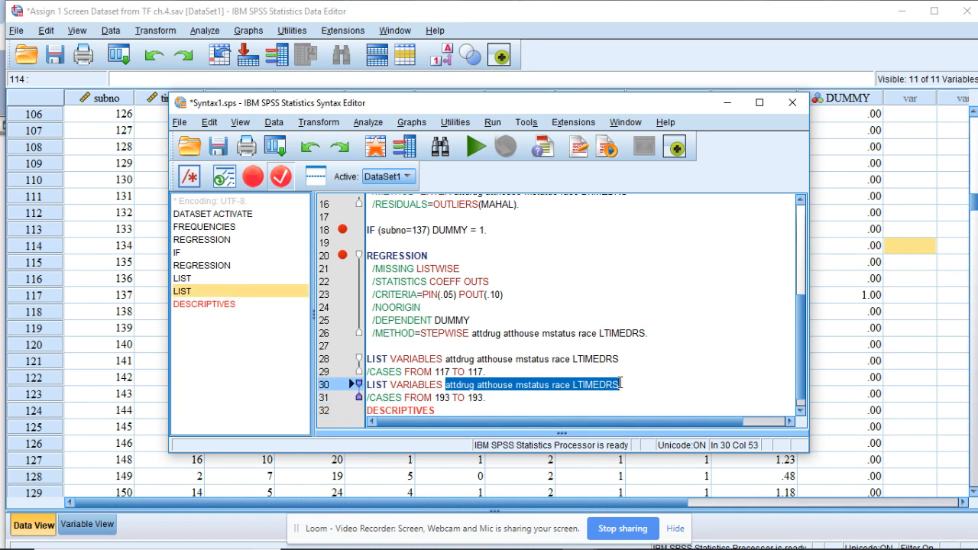
click(571, 411)
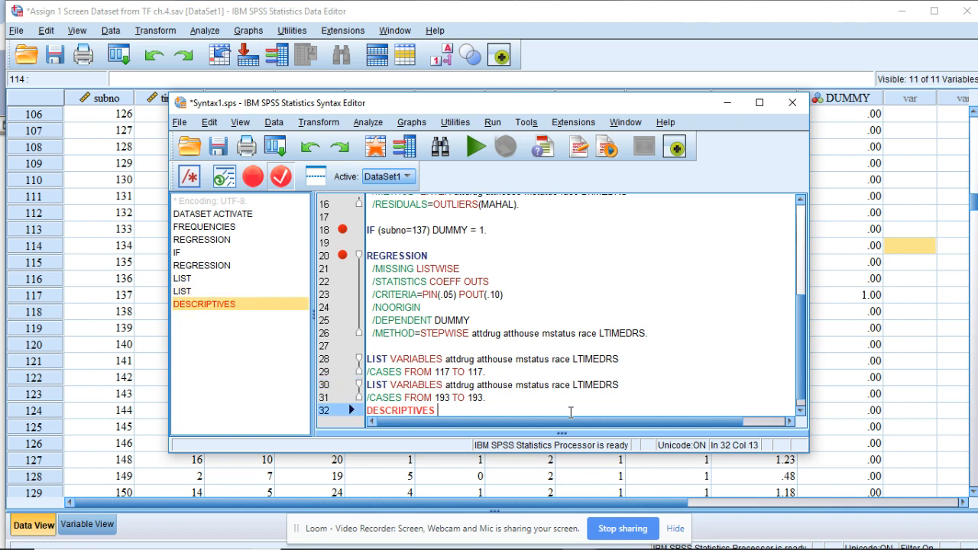
key(ctrl+v)
text(.)
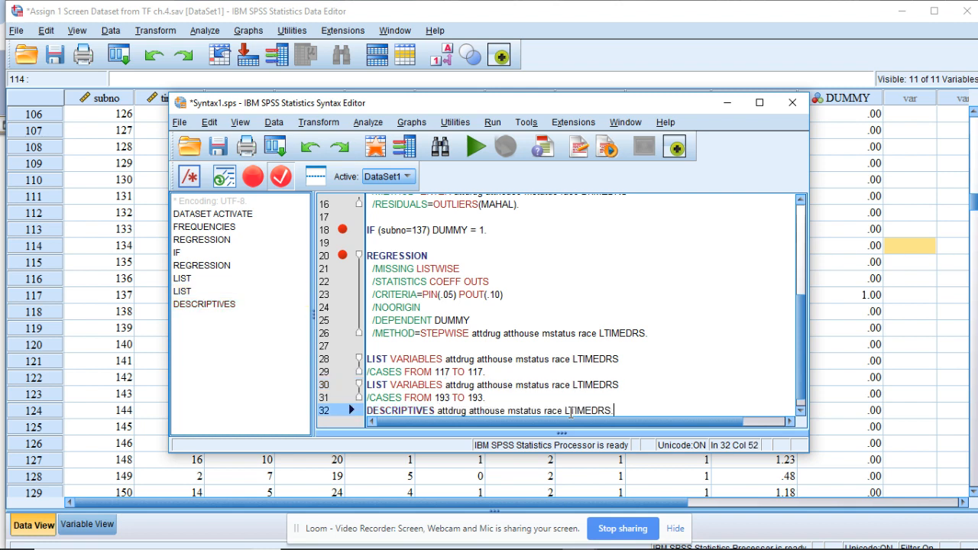
Step: Set a breakpoint on the first LIST command at line 28 and run the DESCRIPTIVES command
click(359, 360)
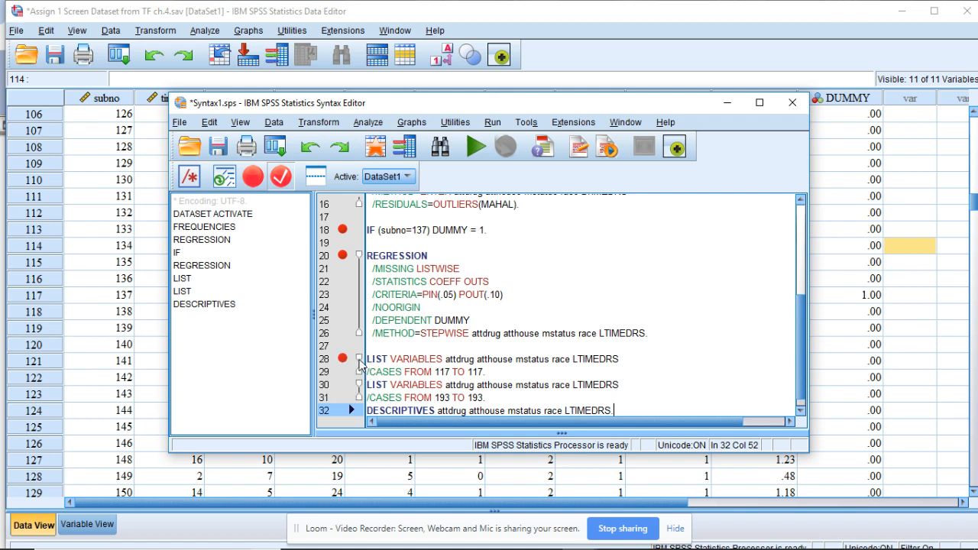
click(475, 148)
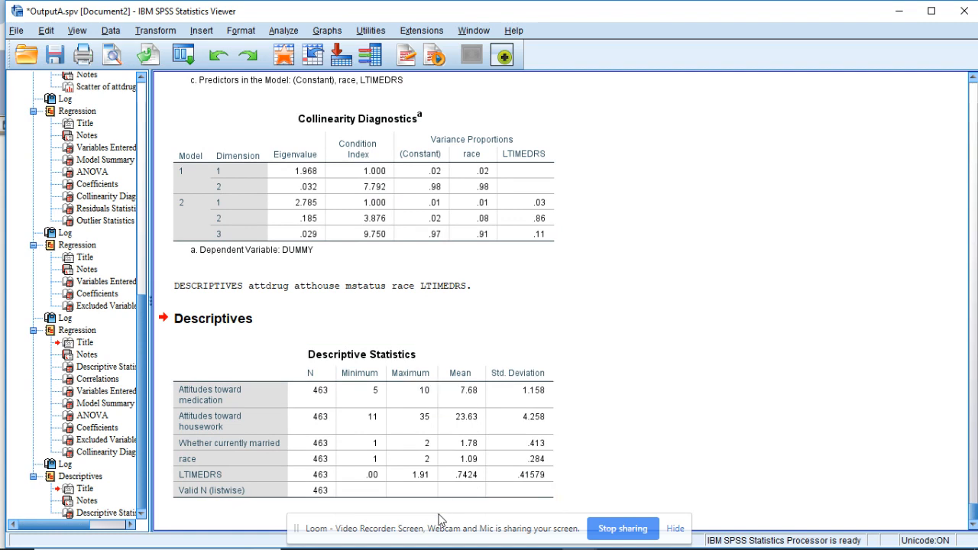
mouse_move(455, 547)
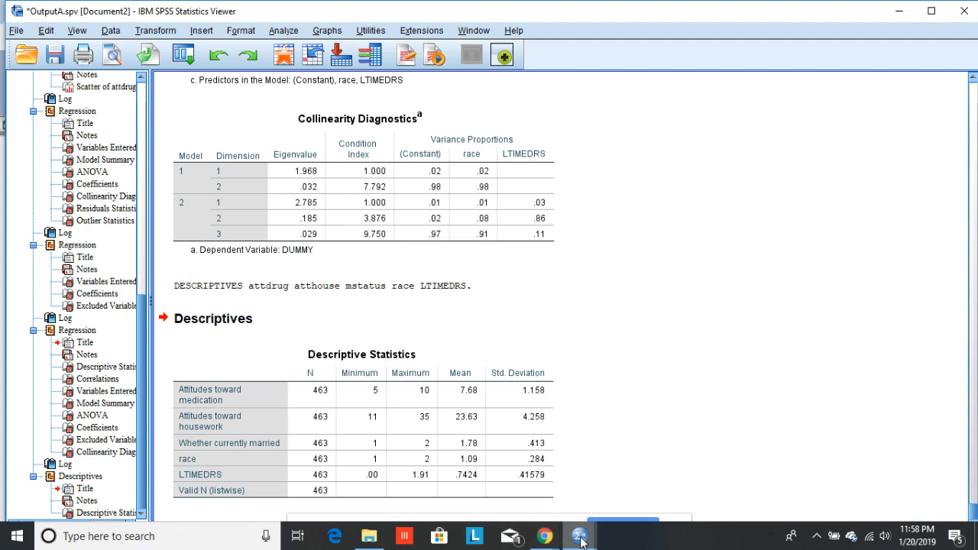
Step: Switch to the Syntax1.sps syntax and run the first LIST command for case 117
mouse_move(580, 540)
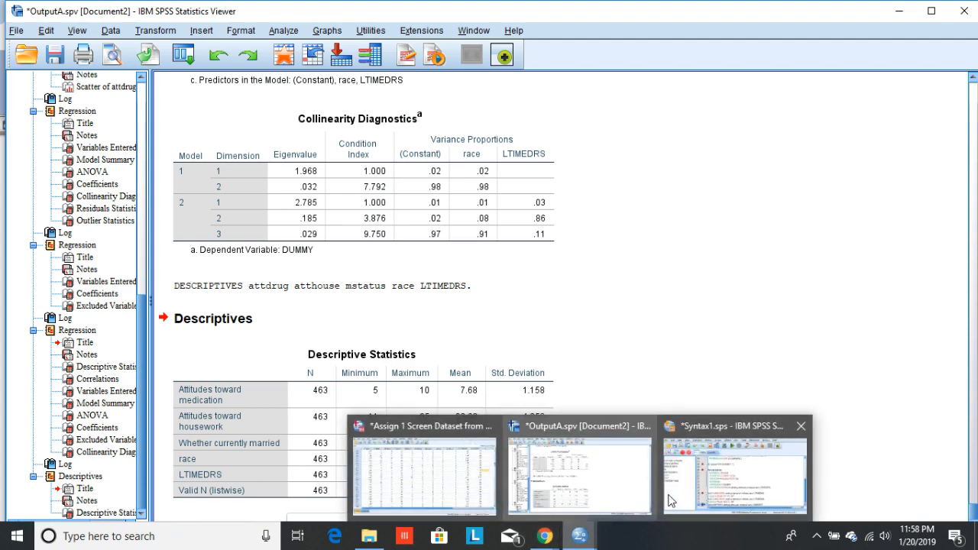
click(687, 489)
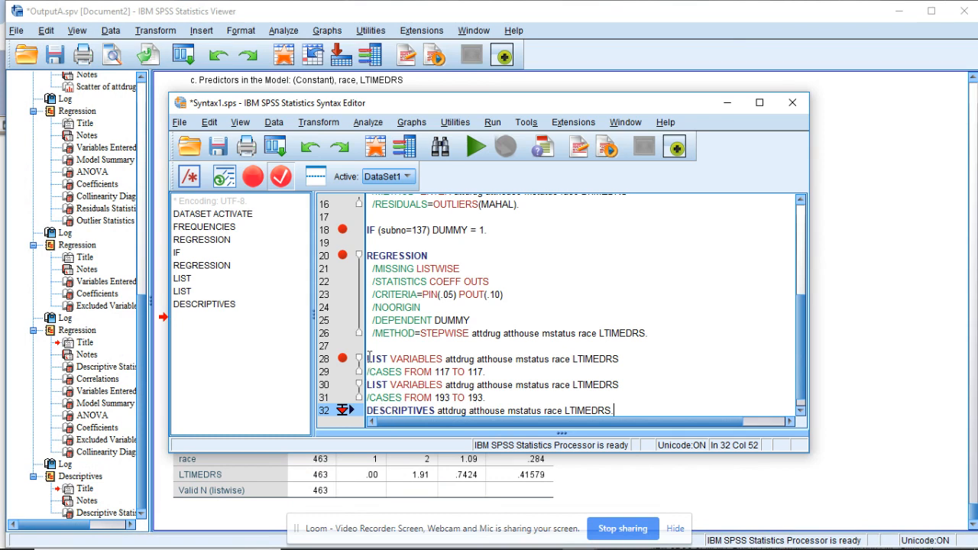
click(367, 359)
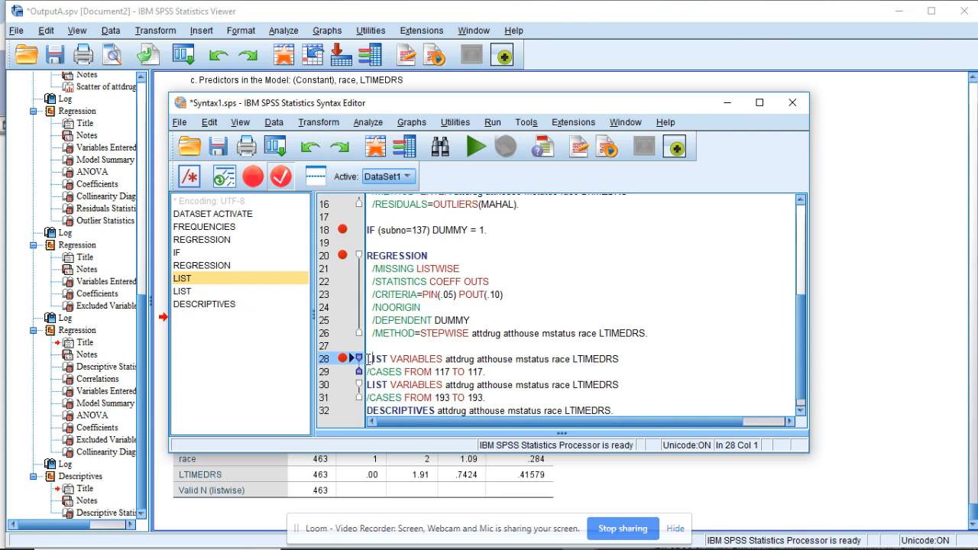
click(367, 359)
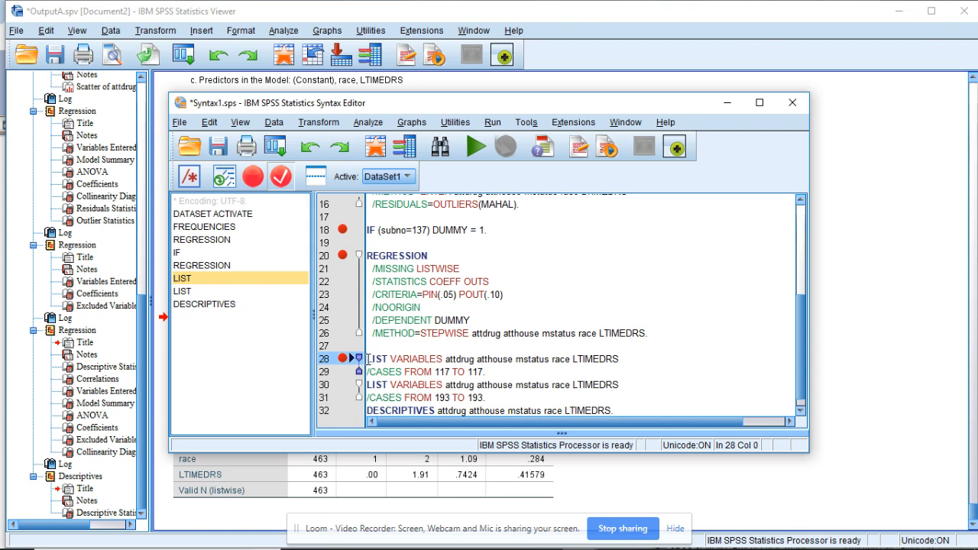
click(472, 150)
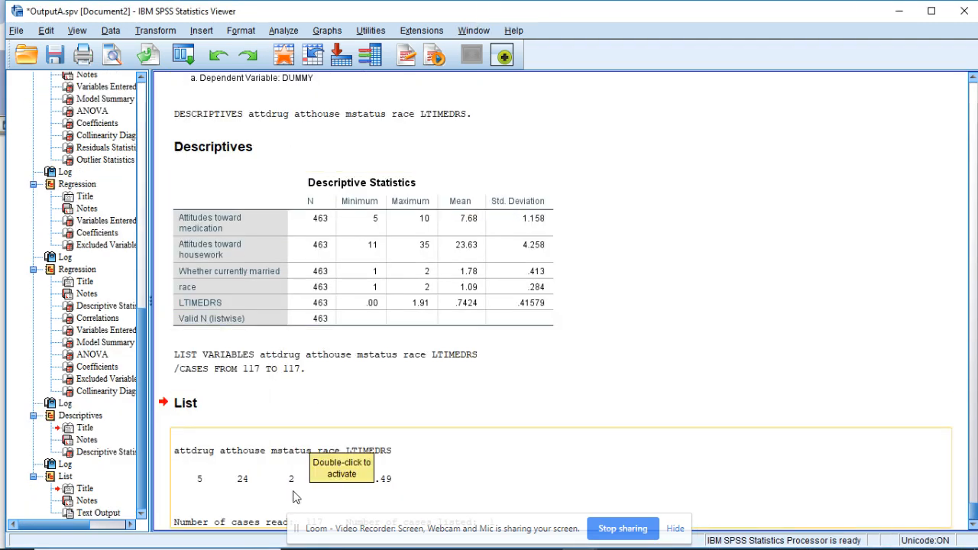
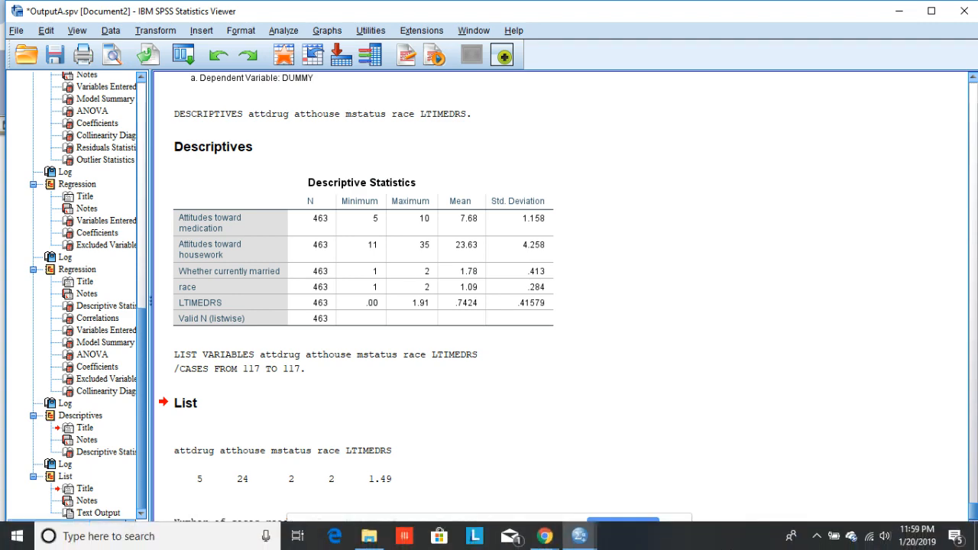
Step: Insert "= subno" after VARIABLES in both LIST commands of the syntax so each also lists the subject number
mouse_move(581, 541)
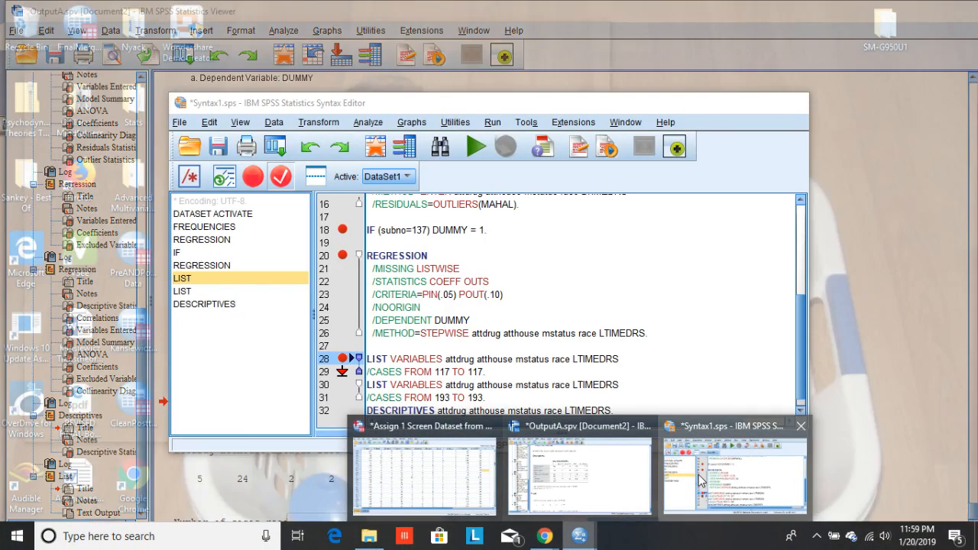
click(696, 480)
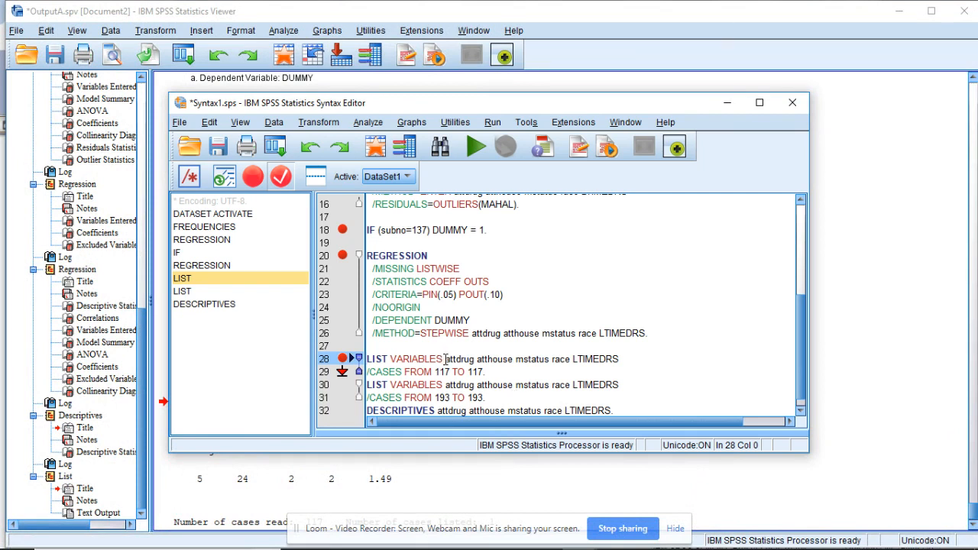
click(445, 359)
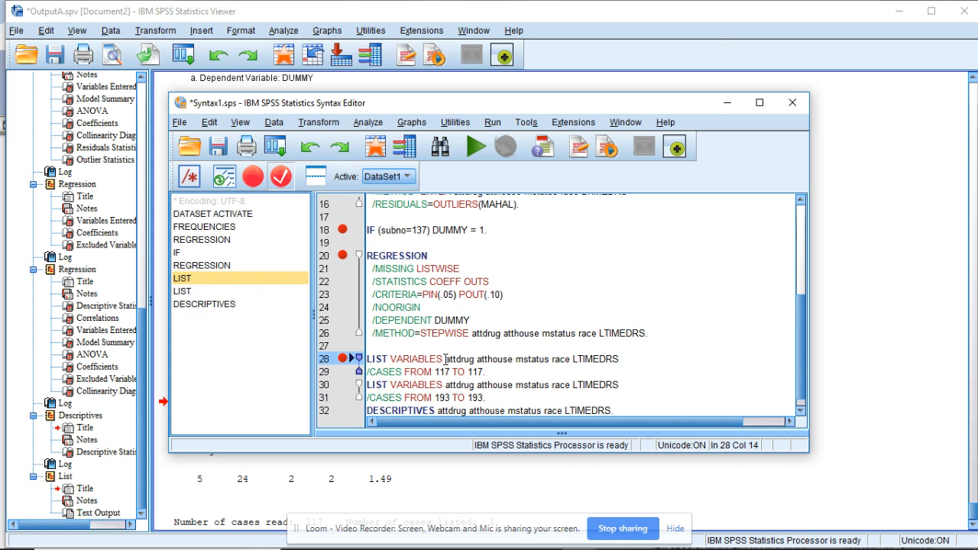
text(= )
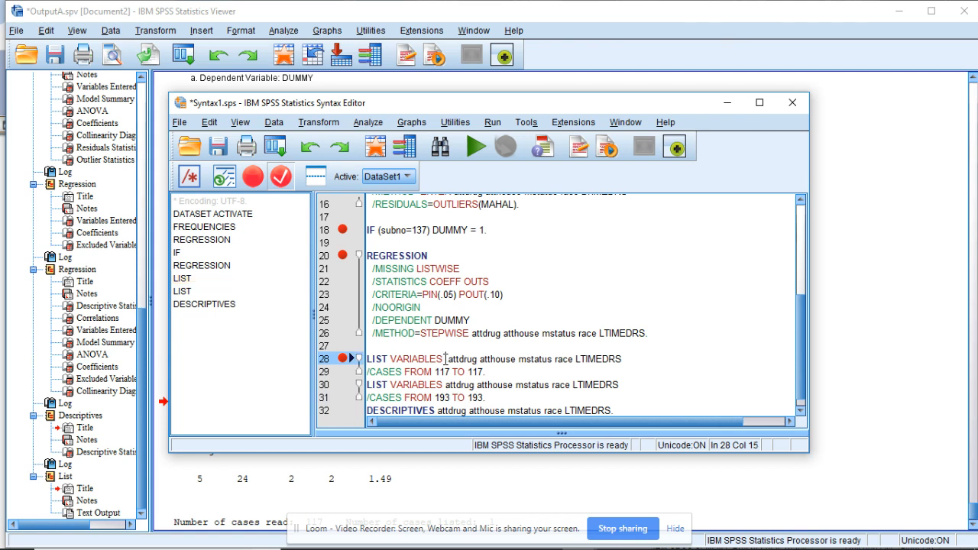
text(subno)
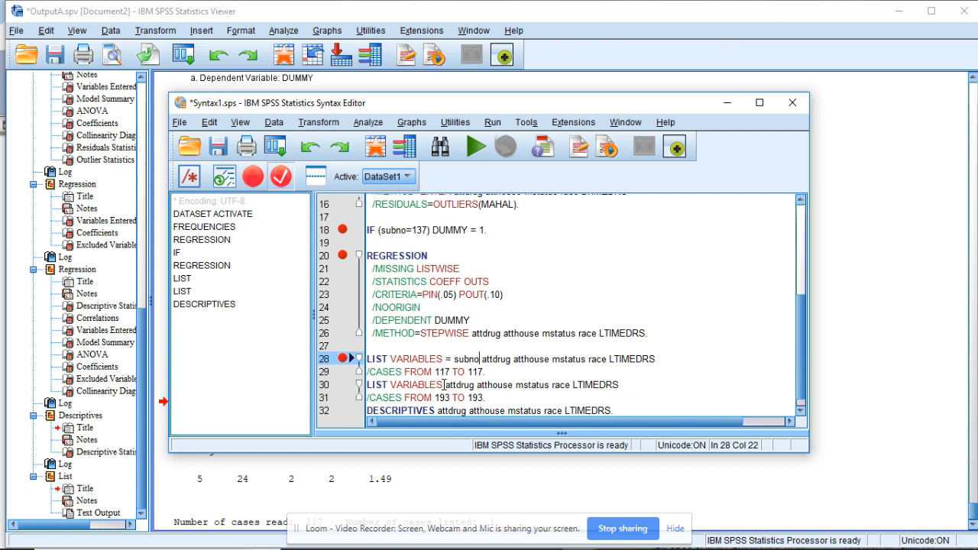
click(446, 384)
text(= subno)
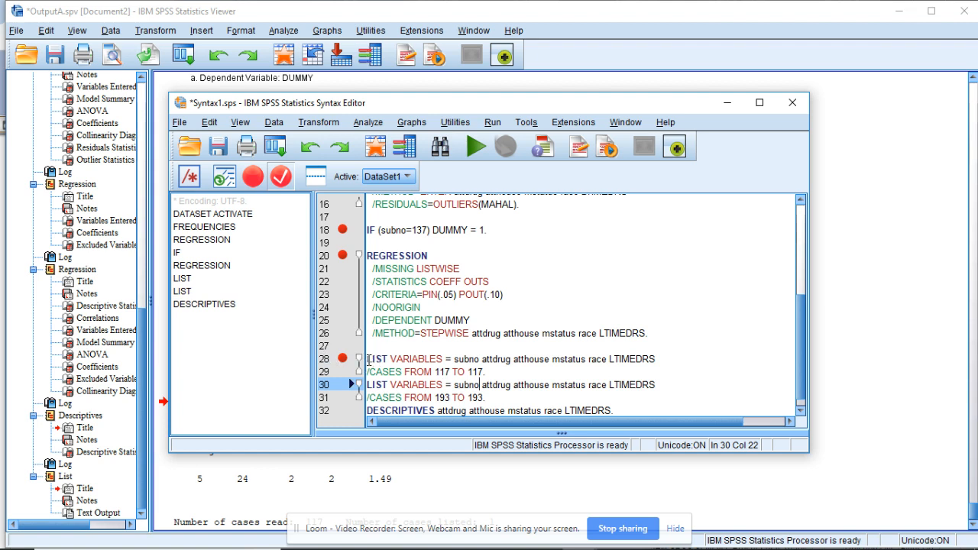
Step: Run the edited first LIST command, covering case 117 with subno included
click(368, 359)
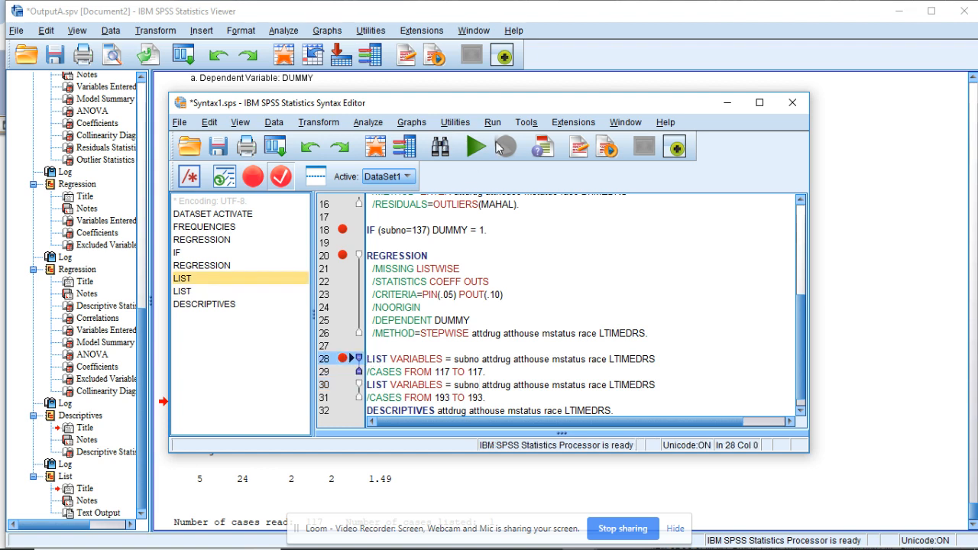
click(475, 146)
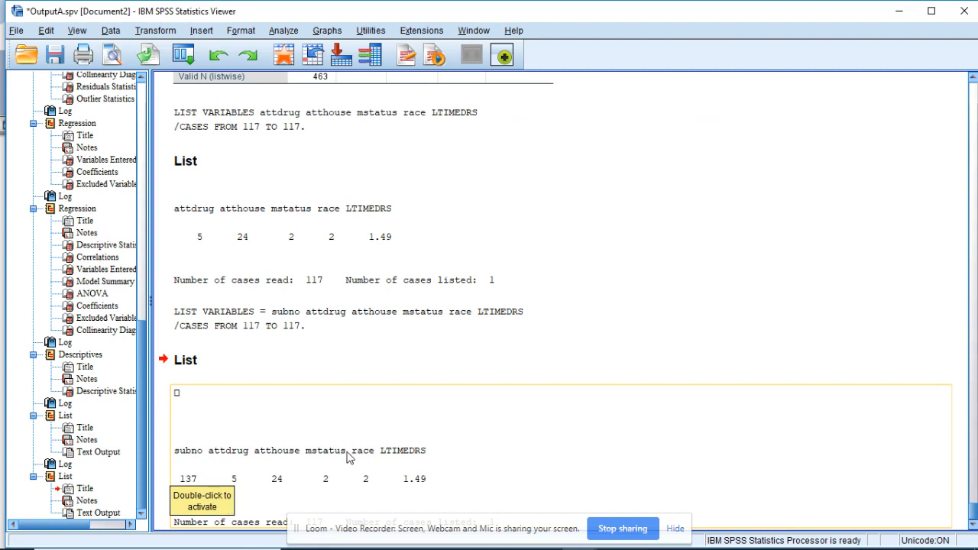
click(311, 202)
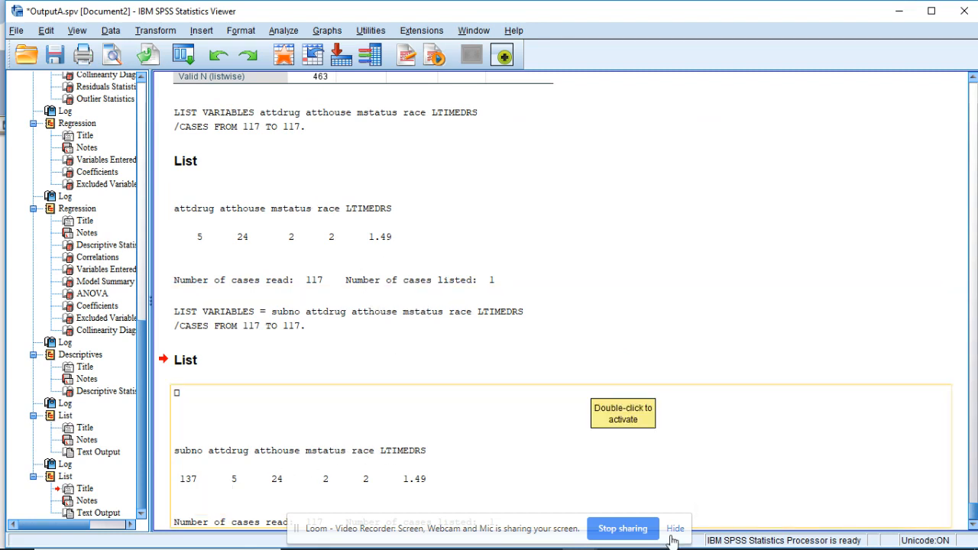
Step: Return to the syntax and run the second LIST command, covering case 193 with subno included
mouse_move(657, 549)
click(582, 544)
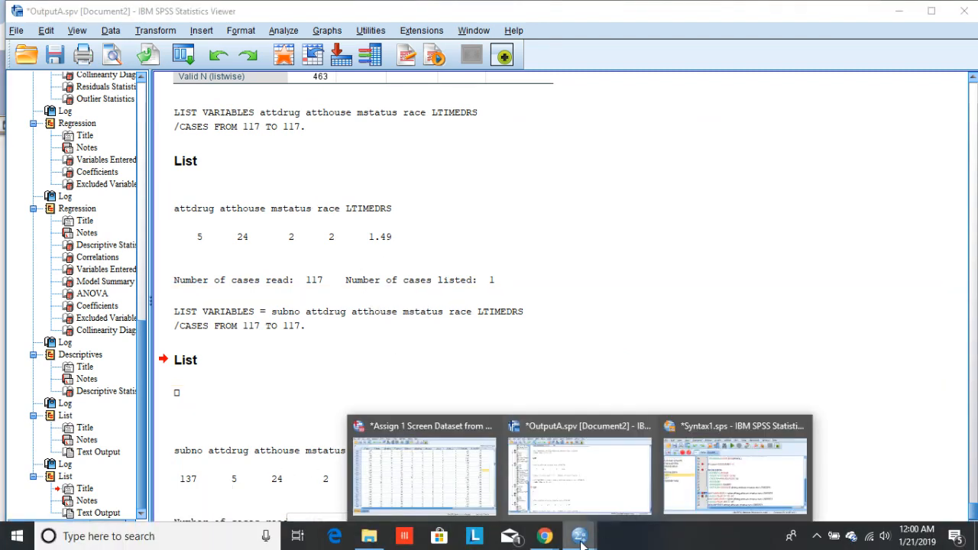
click(734, 470)
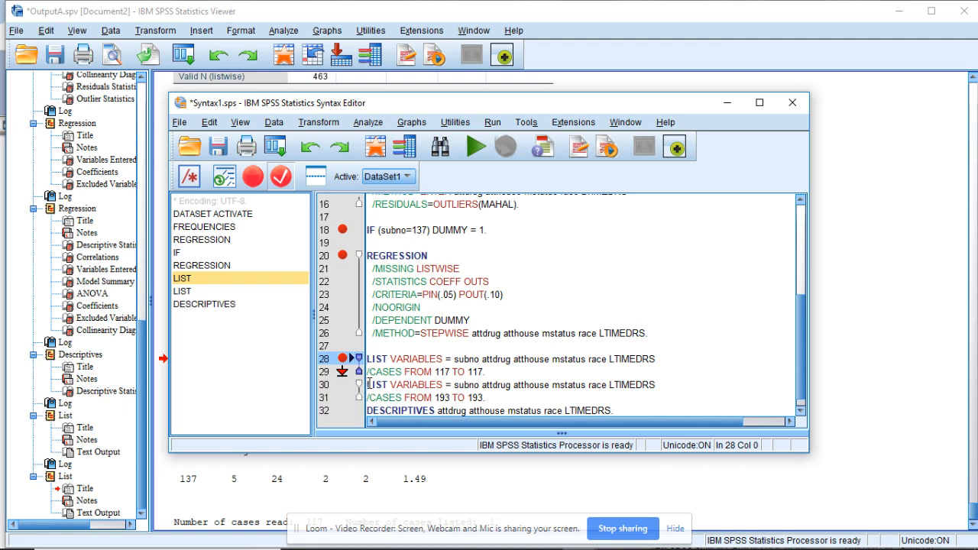
right_click(369, 388)
right_click(547, 397)
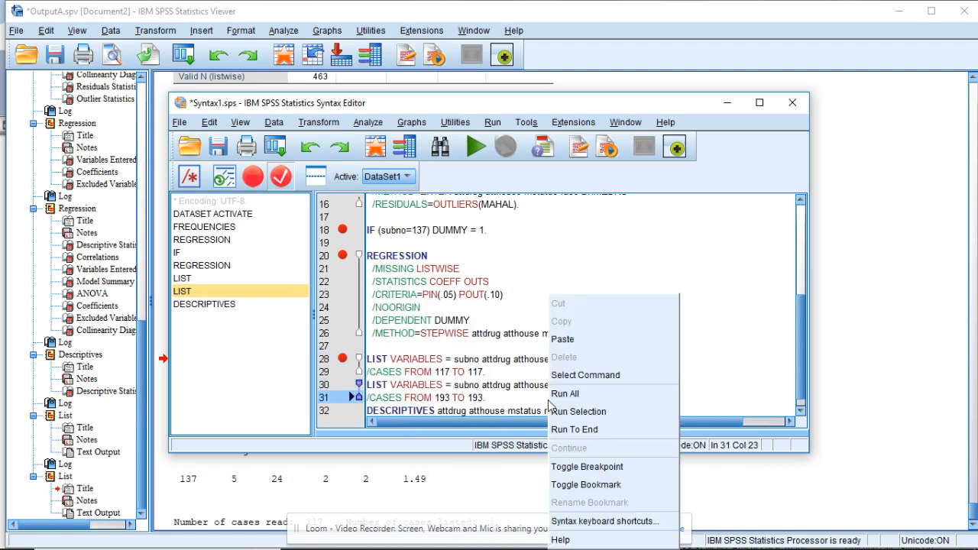
click(369, 386)
click(368, 386)
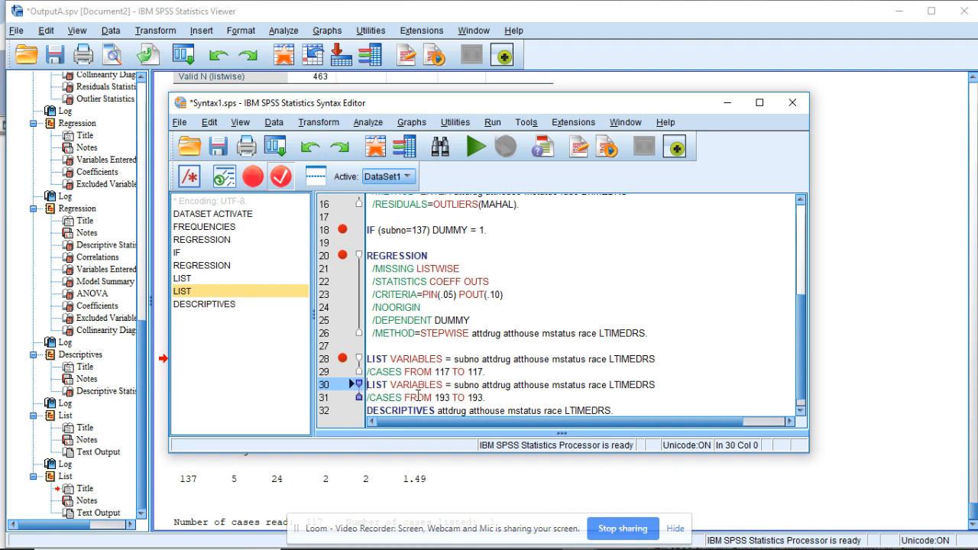
click(476, 148)
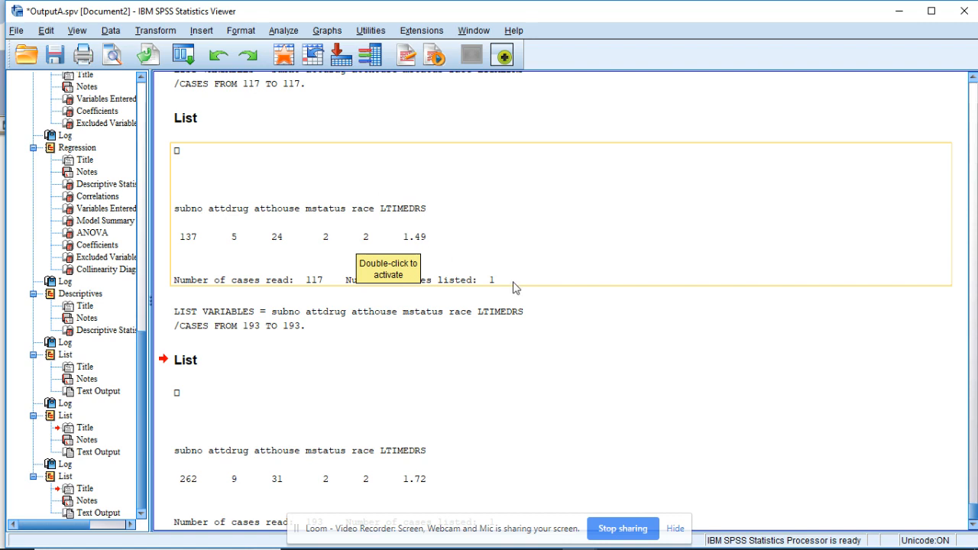
Step: Compare the listed scores of cases 117 and 193 with the whole-sample means and standard deviations in the Descriptive Statistics table
scroll(513, 287, up, 5)
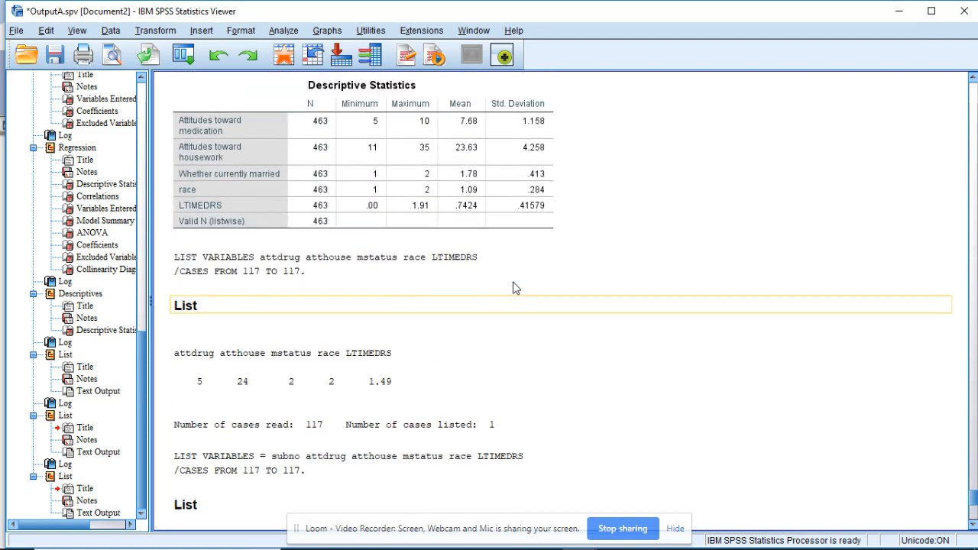
scroll(514, 287, up, 1)
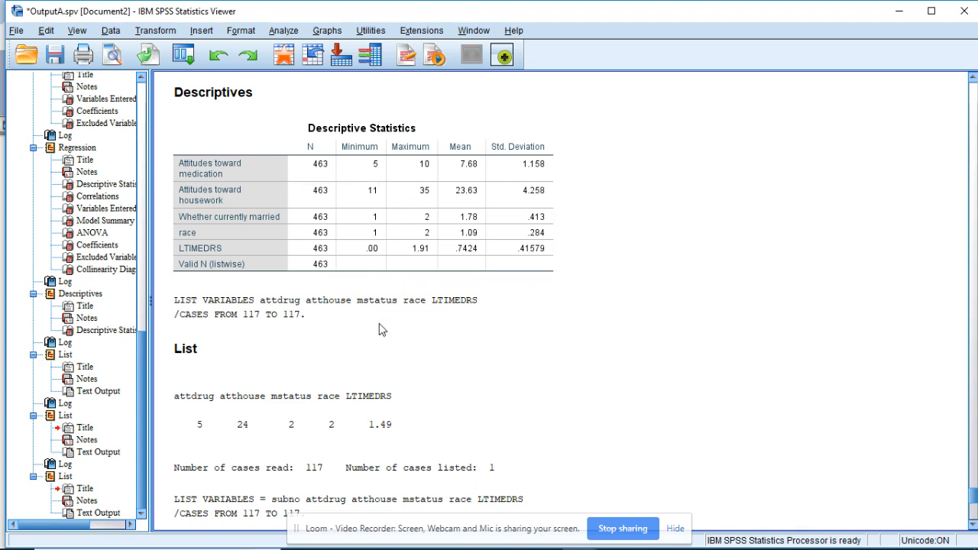
scroll(374, 395, down, 5)
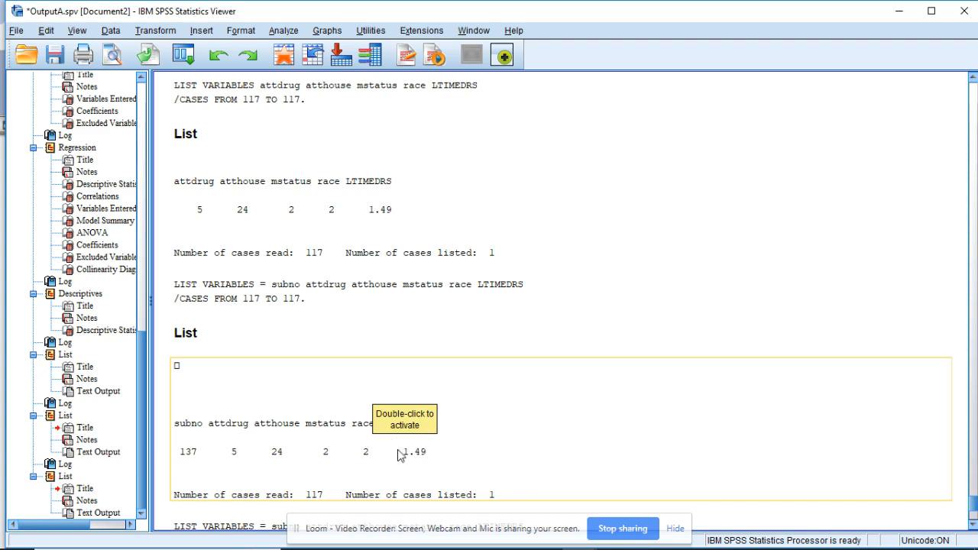
scroll(399, 455, down, 1)
scroll(398, 455, up, 3)
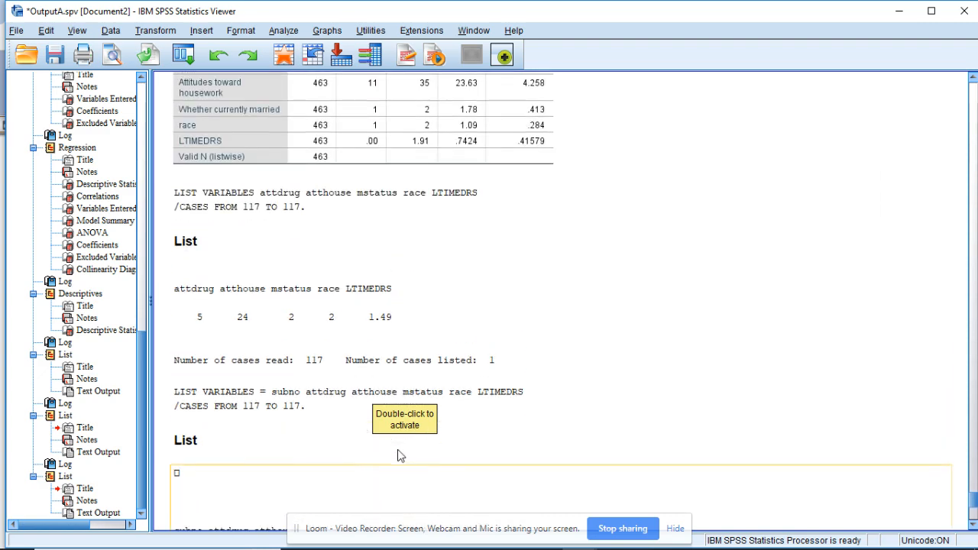
scroll(462, 279, up, 3)
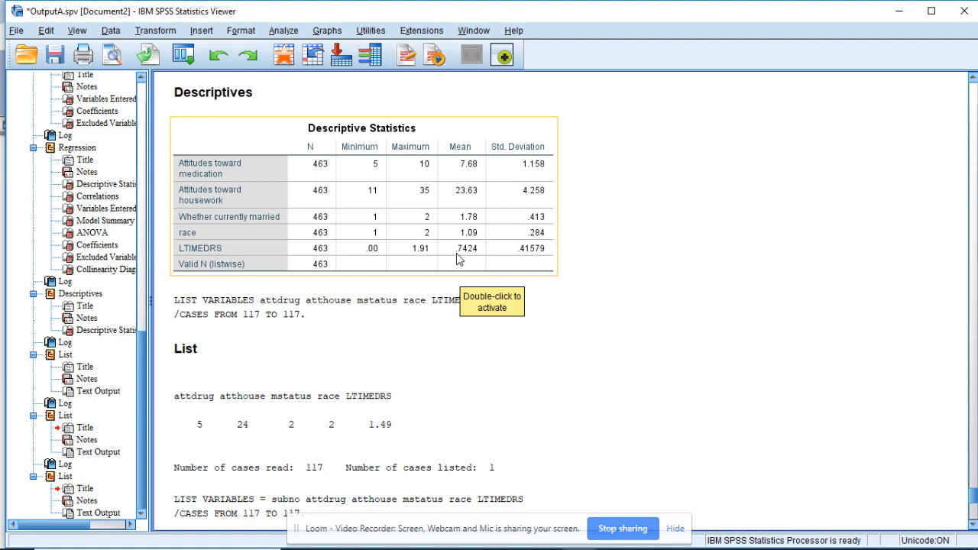
scroll(428, 345, down, 5)
scroll(428, 346, down, 2)
click(428, 345)
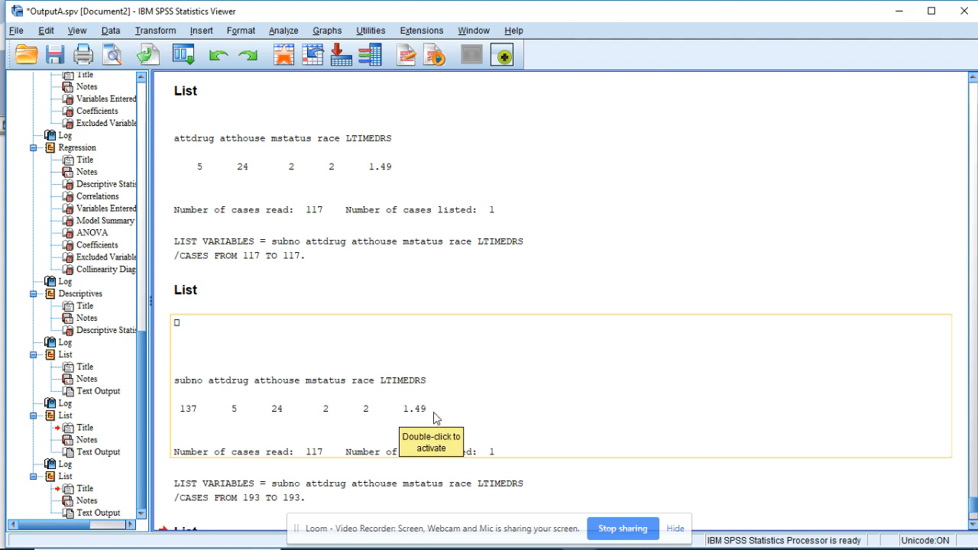
scroll(433, 413, down, 3)
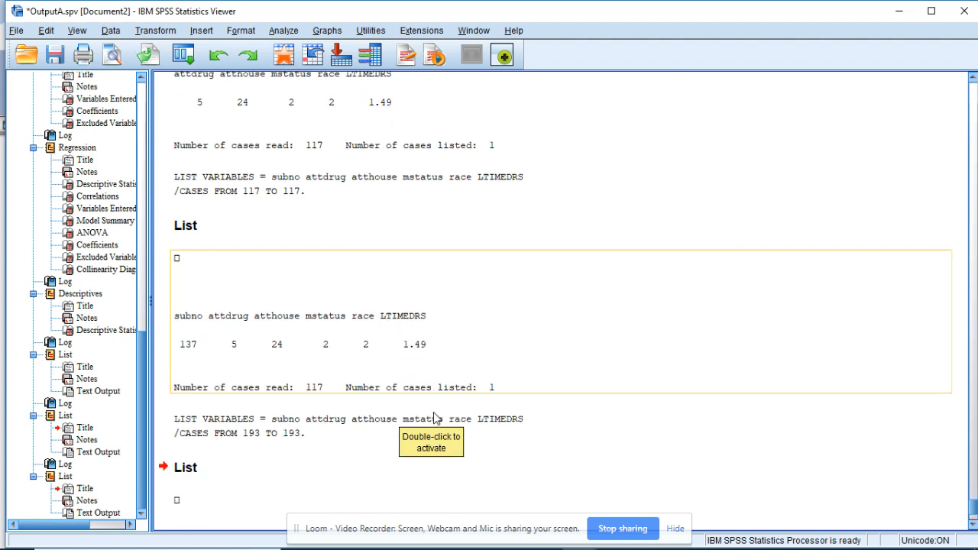
scroll(434, 412, down, 2)
scroll(433, 414, down, 2)
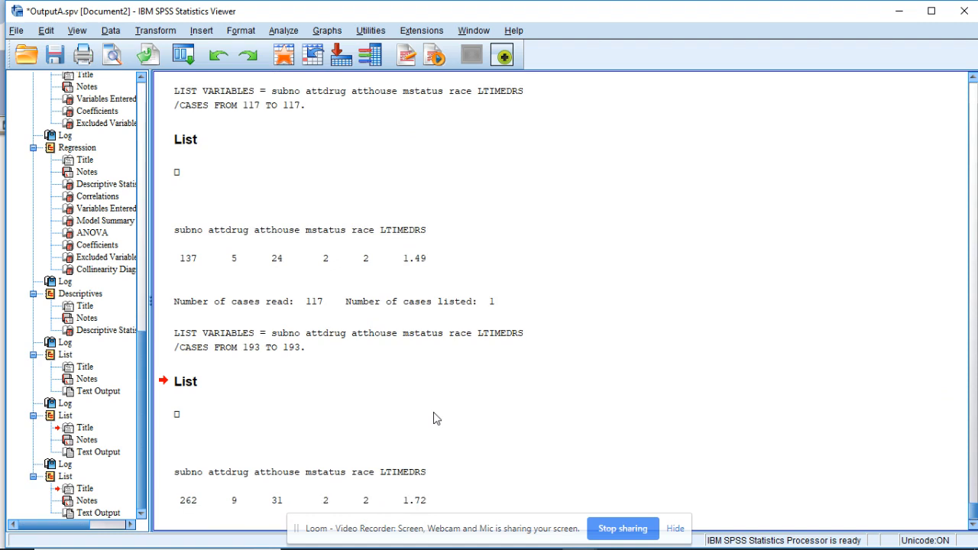
scroll(433, 418, down, 2)
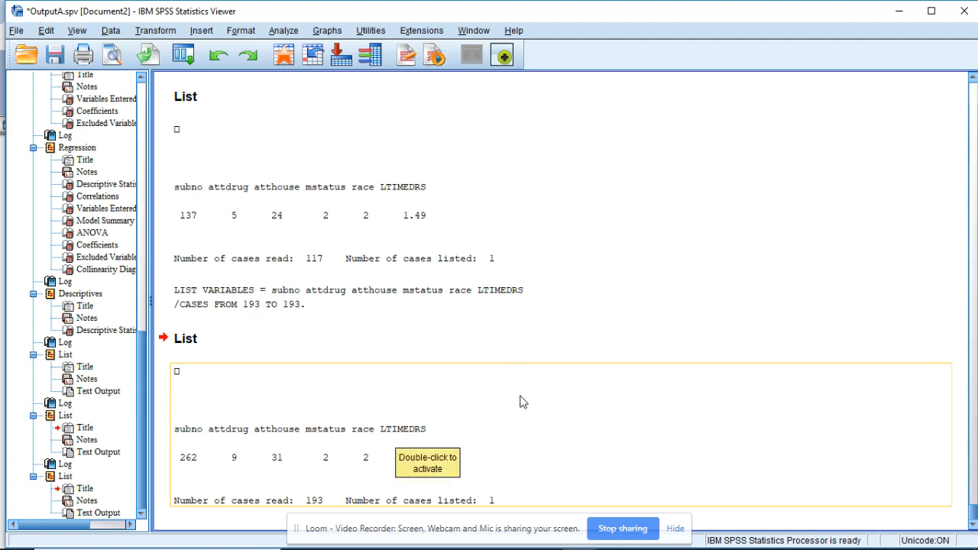
Step: Save the output document OutputA.spv
click(576, 468)
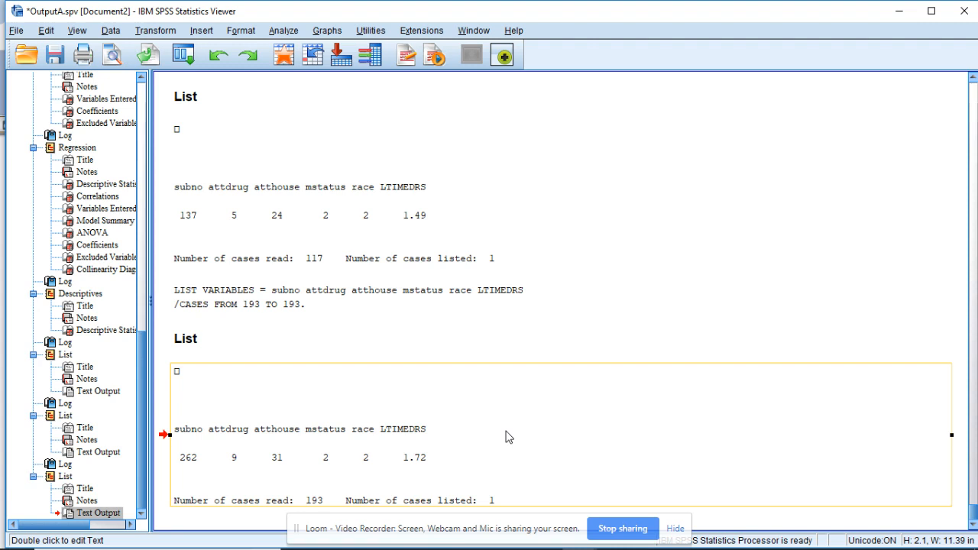
click(54, 64)
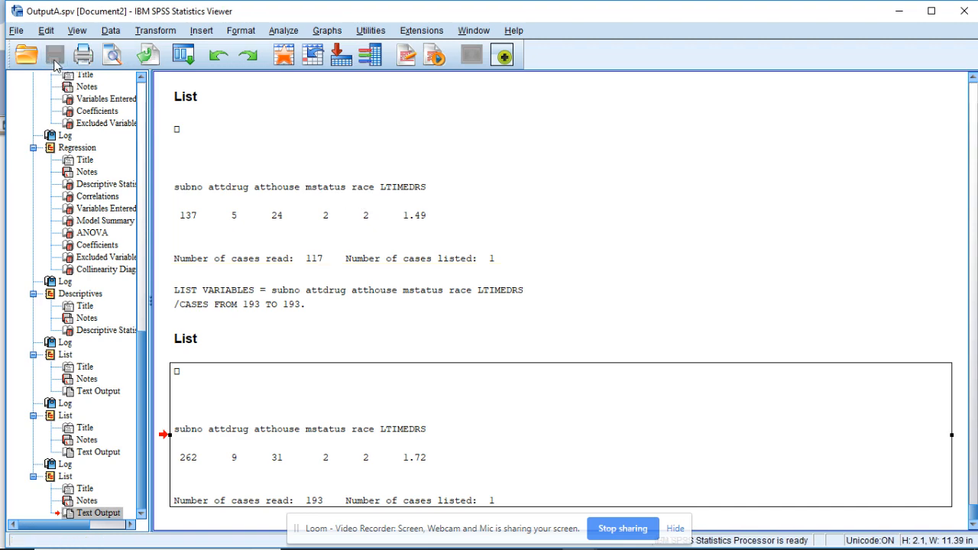
Step: Go back through the regression output to the Mahalanobis distances in the Outlier Statistics table of the Subject number regression
key(Up)
key(Up)
key(Up)
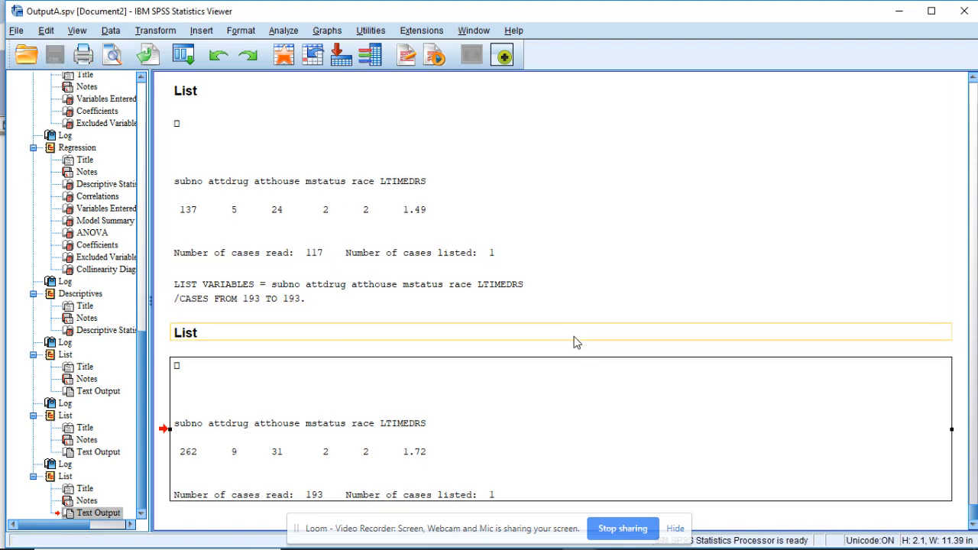
scroll(577, 342, up, 10)
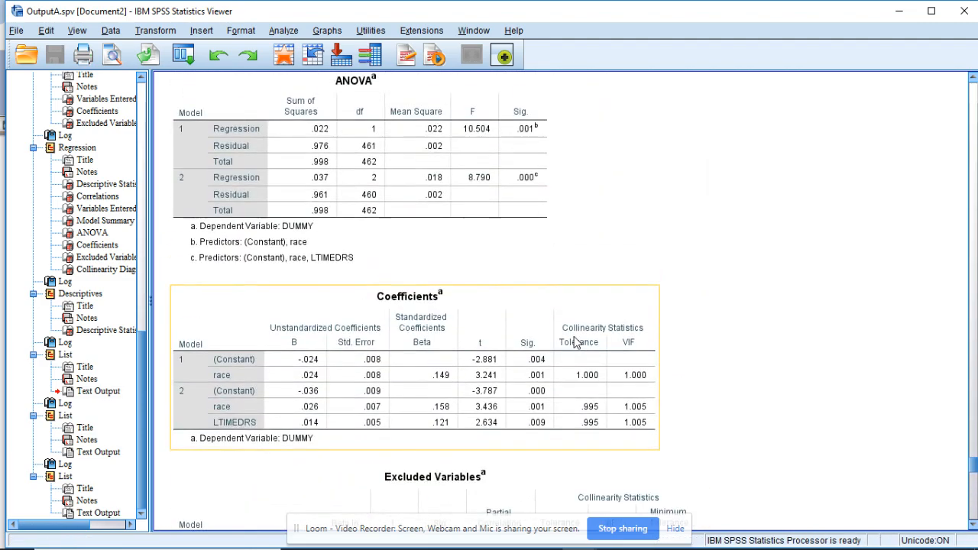
scroll(576, 342, up, 10)
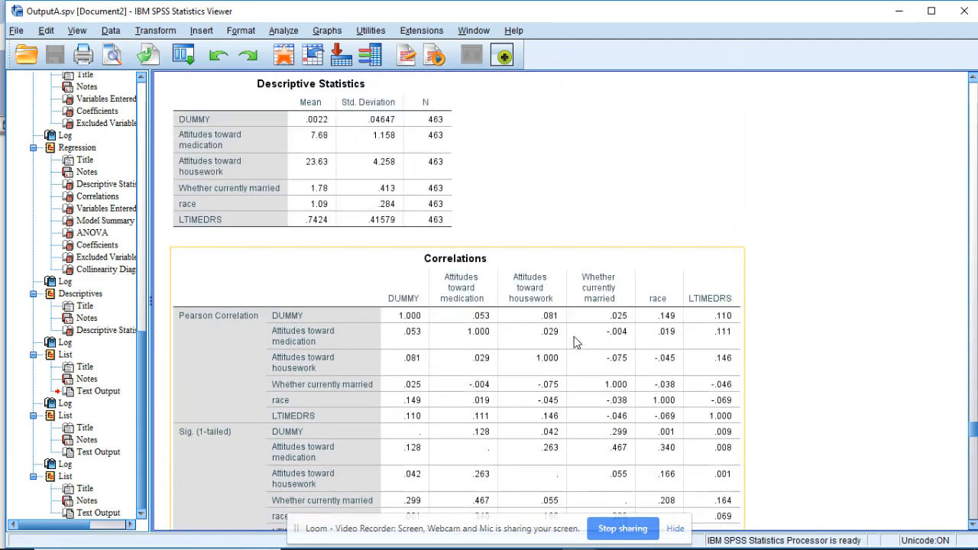
scroll(577, 342, up, 10)
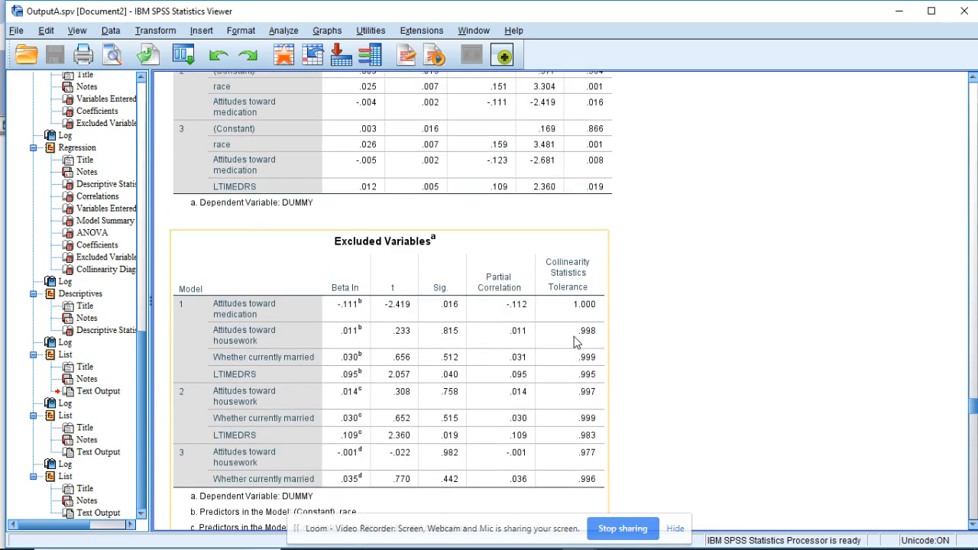
scroll(577, 342, up, 10)
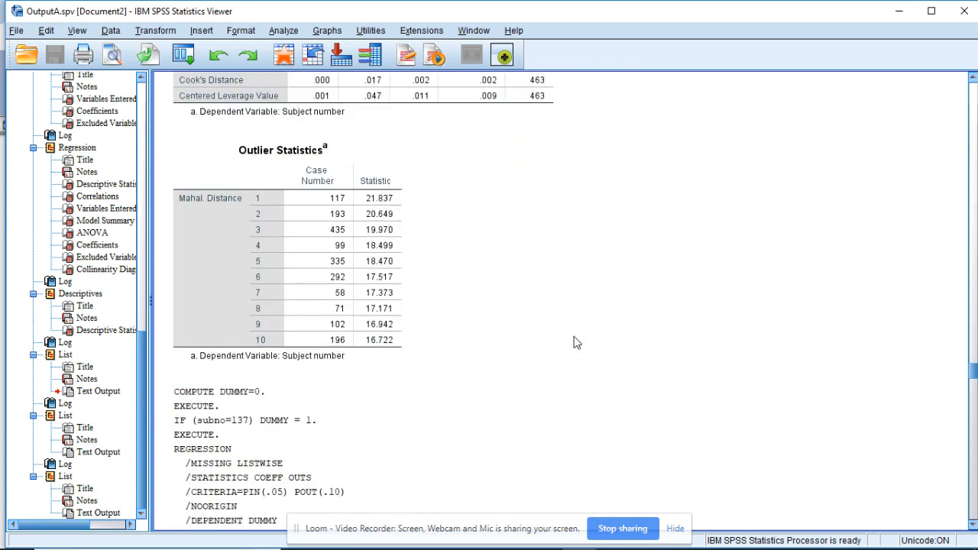
scroll(577, 342, up, 2)
scroll(574, 278, down, 4)
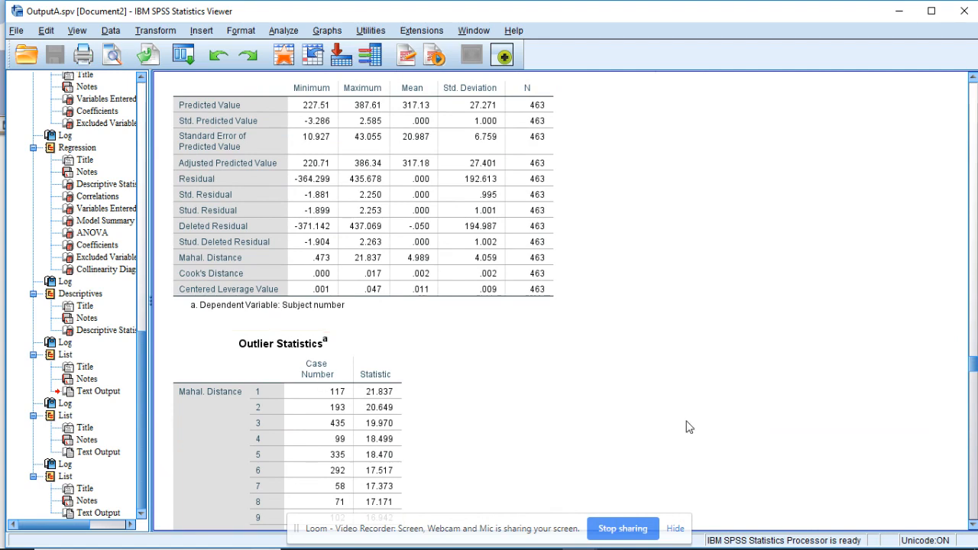
scroll(688, 427, down, 3)
Step: Examine the condition indexes and variance proportions in the Collinearity Diagnostics table of the Subject number regression
scroll(688, 427, up, 12)
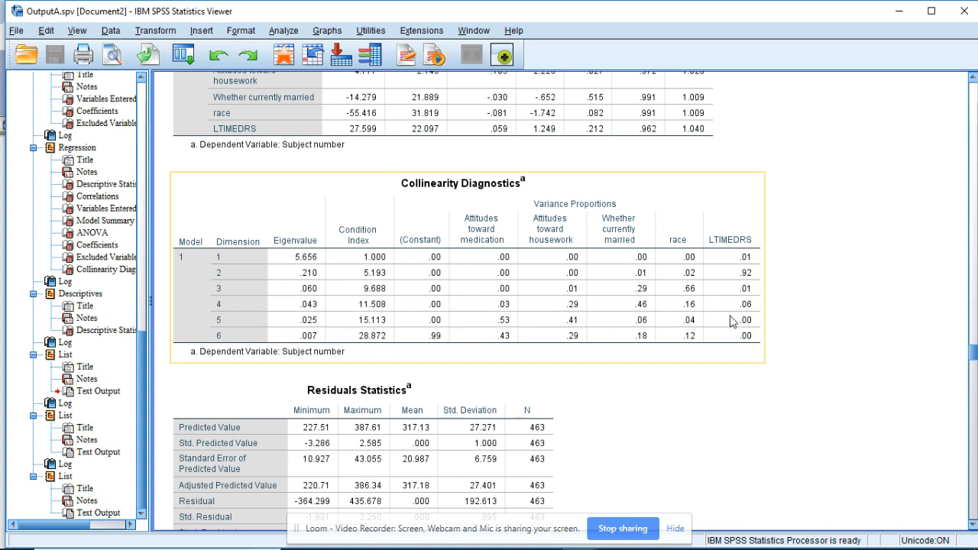
click(838, 357)
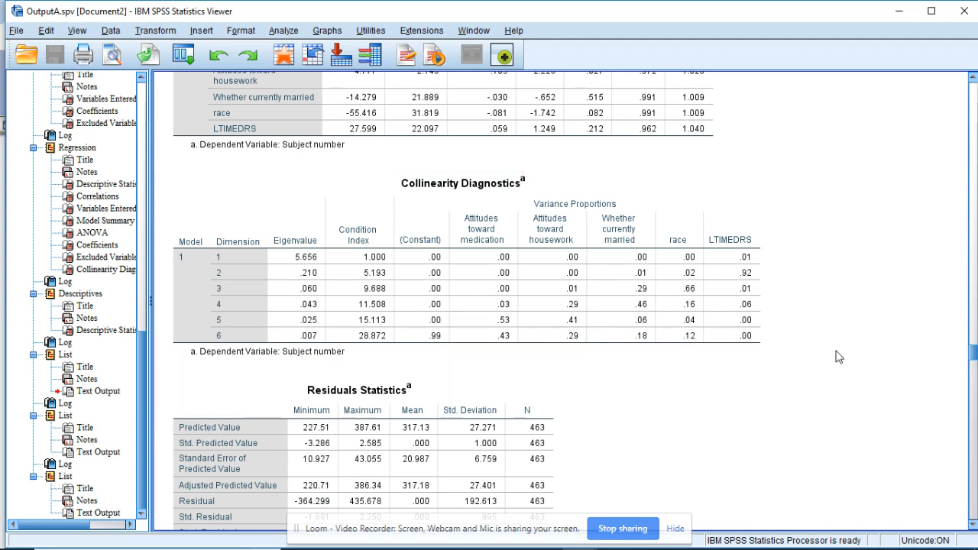
click(572, 218)
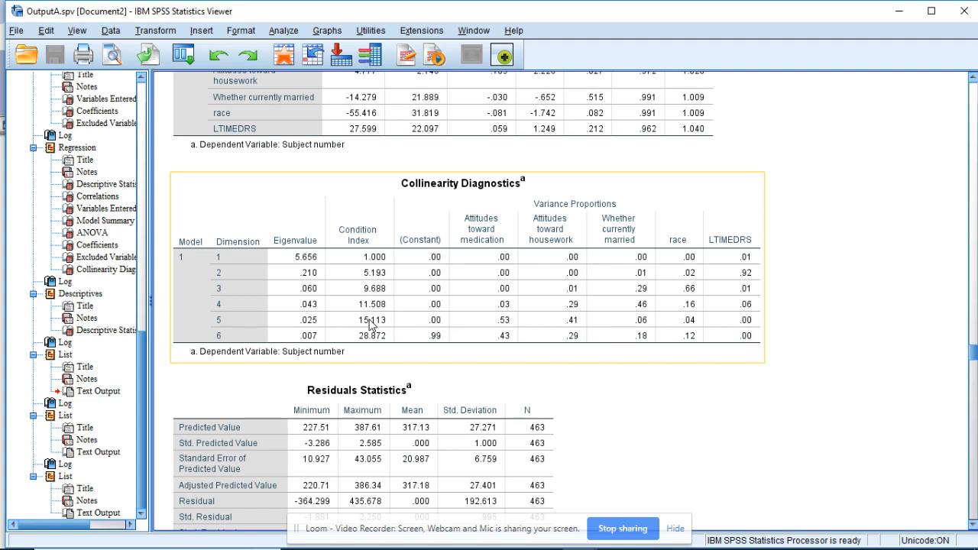
scroll(371, 323, up, 2)
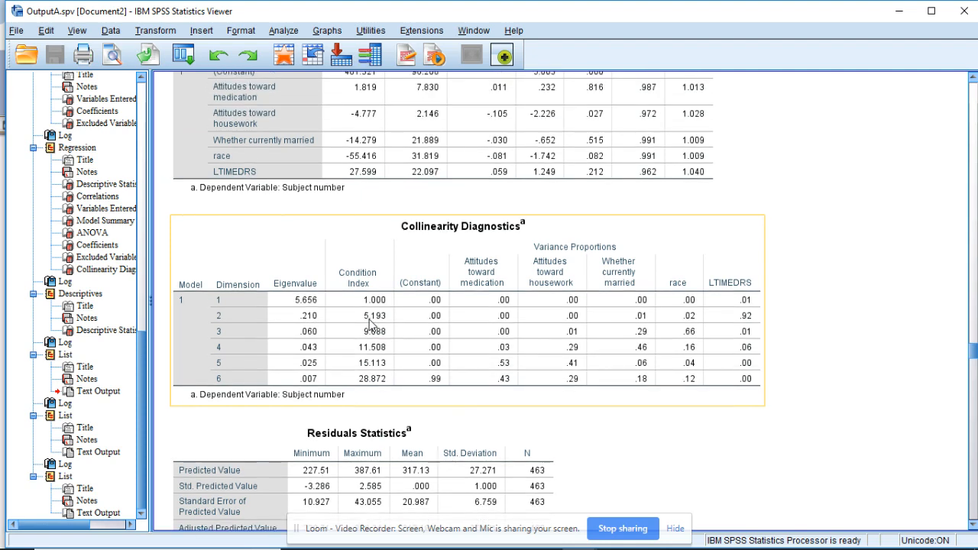
scroll(371, 323, down, 6)
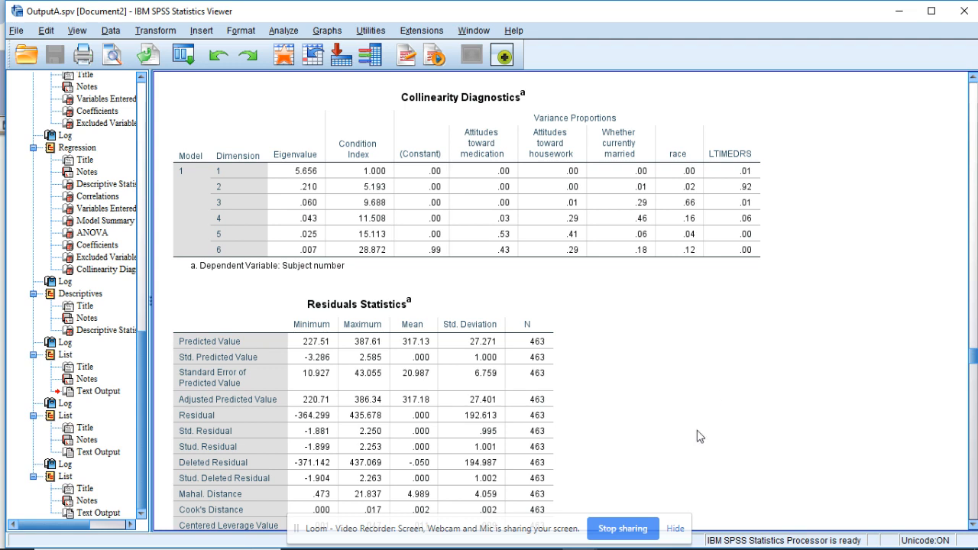
mouse_move(663, 548)
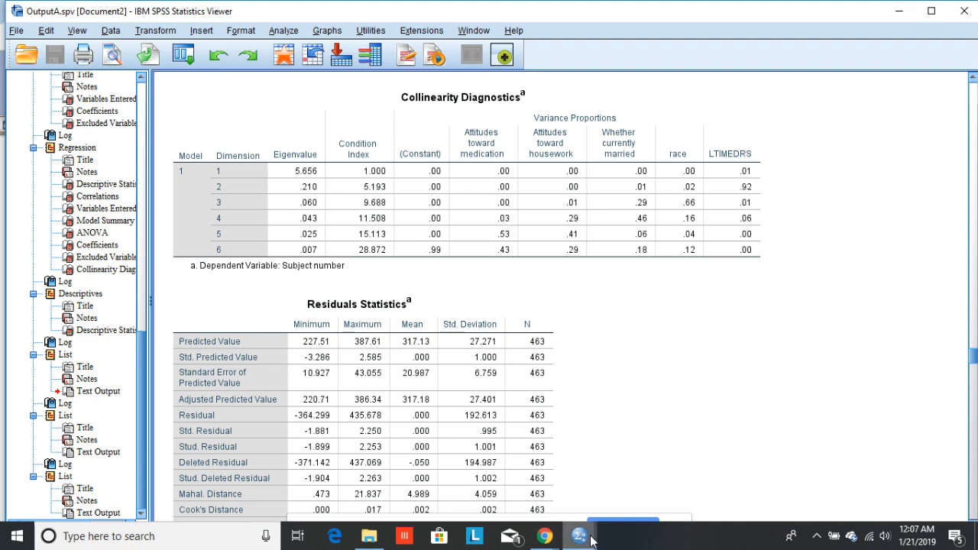
mouse_move(585, 540)
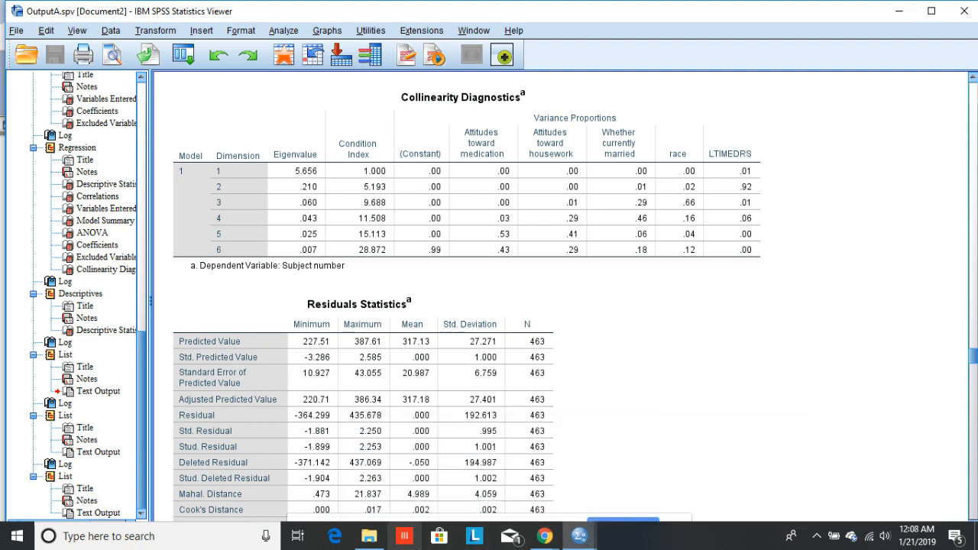
mouse_move(541, 540)
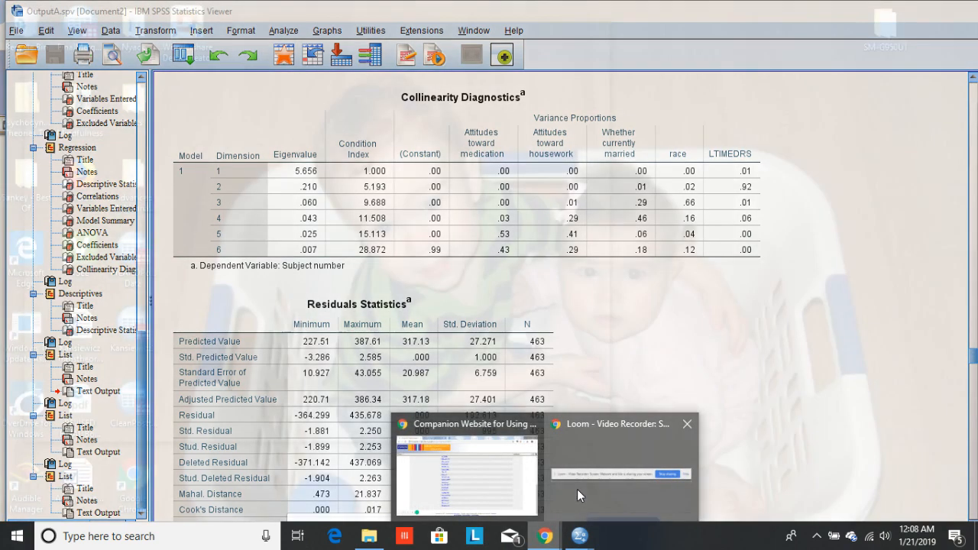
click(577, 489)
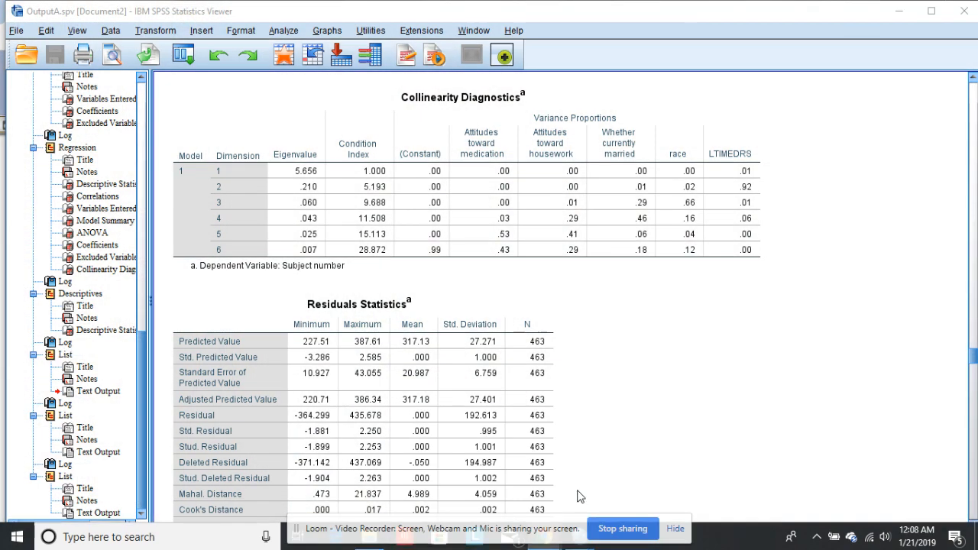